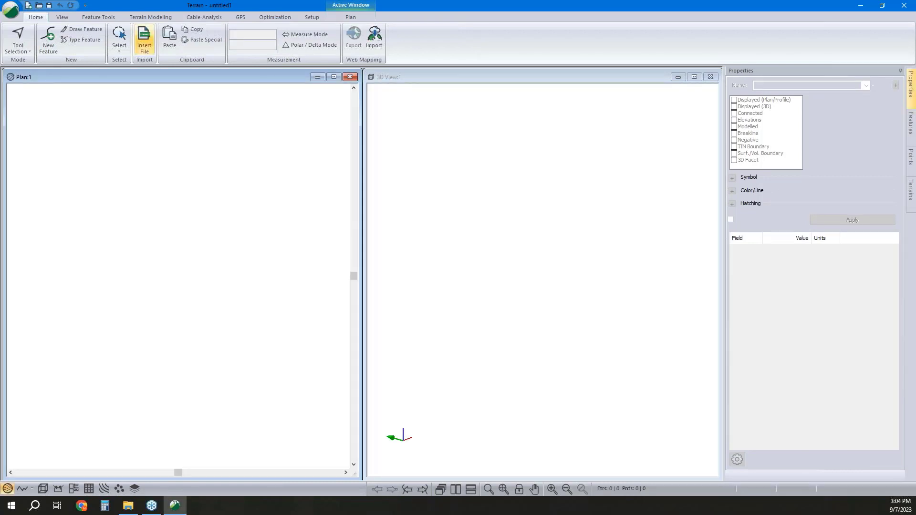
Step: Insert Topo.tif as a USGS DEM with a 3D model and extents border, keeping the NAD83(CSRS) / UTM zone 20N projection in meters
click(144, 39)
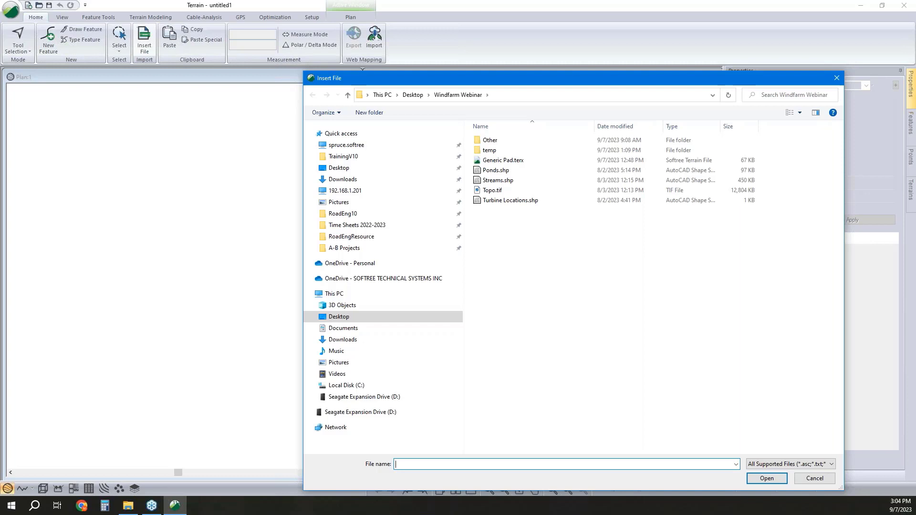
click(807, 464)
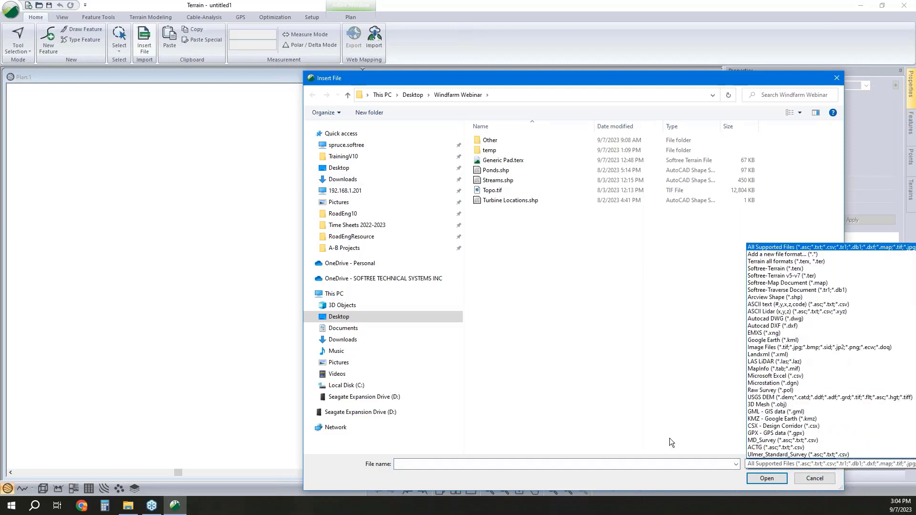
click(597, 383)
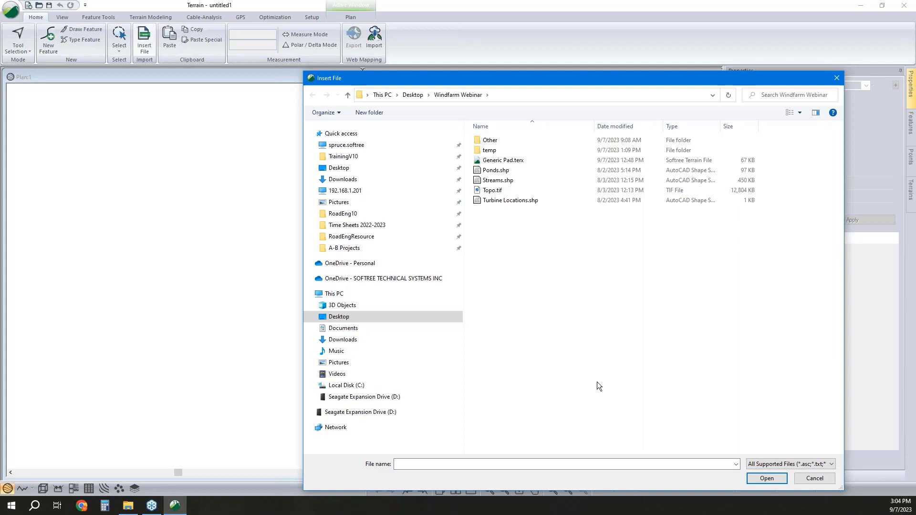
click(543, 192)
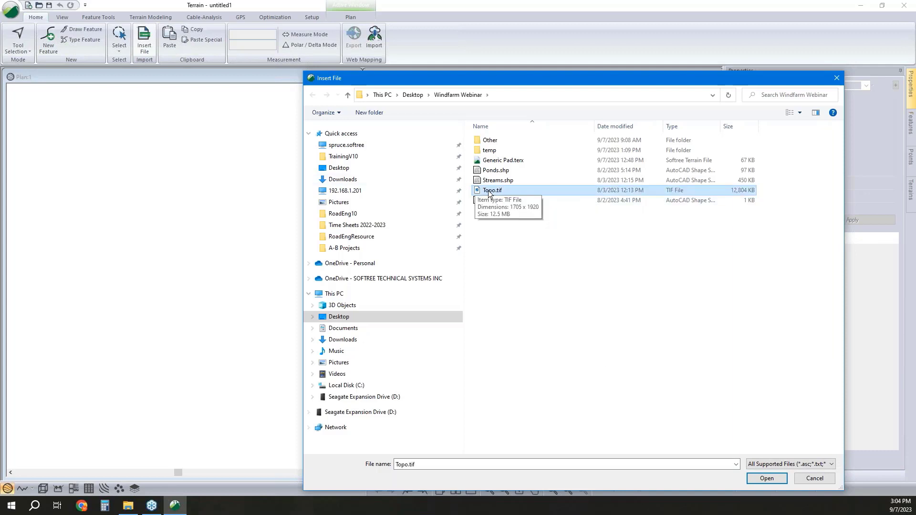
click(767, 478)
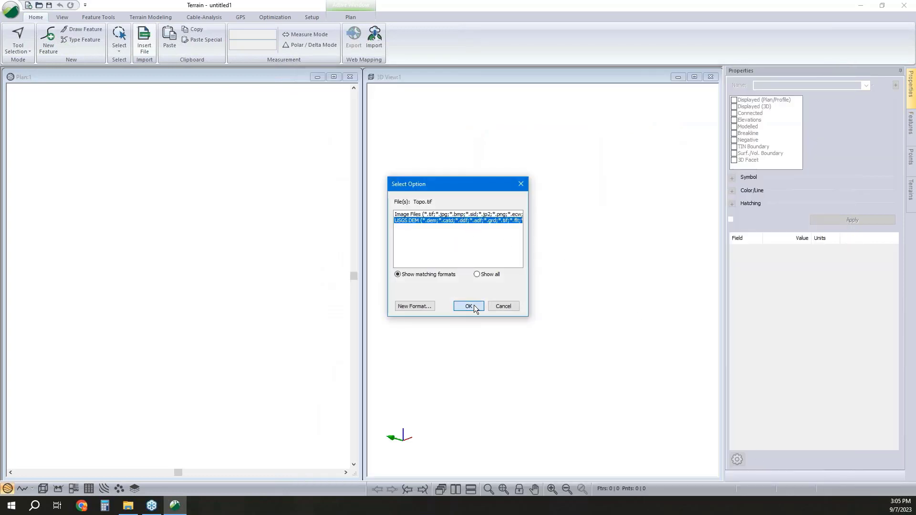
click(474, 305)
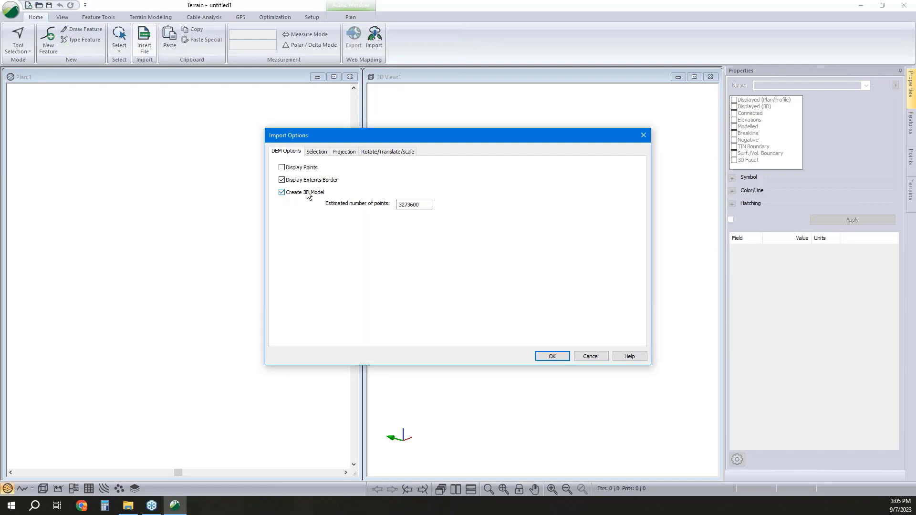
click(353, 152)
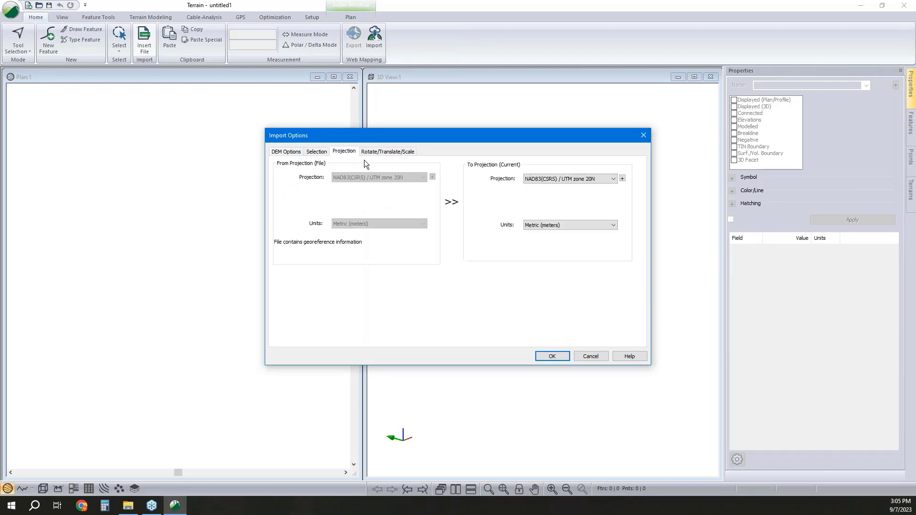
click(558, 361)
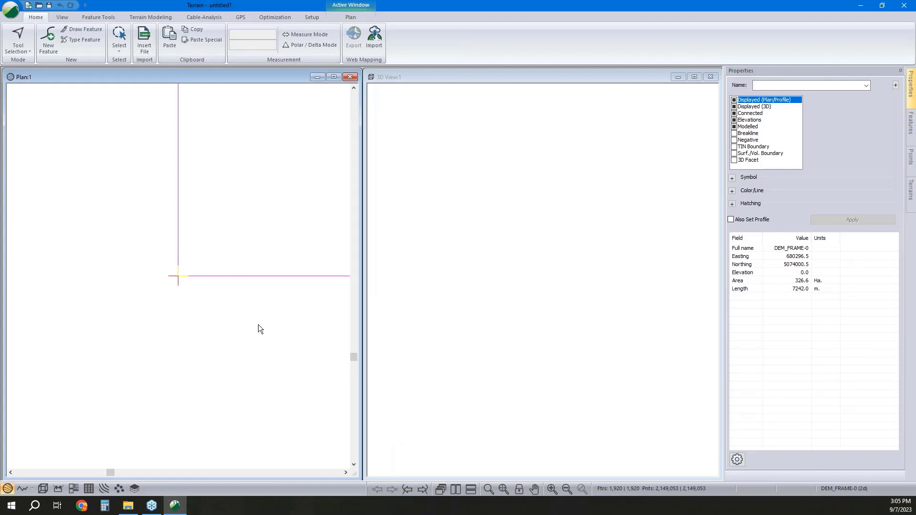
click(238, 214)
scroll(237, 214, down, 3)
middle_drag(237, 214, 148, 301)
middle_drag(230, 250, 210, 283)
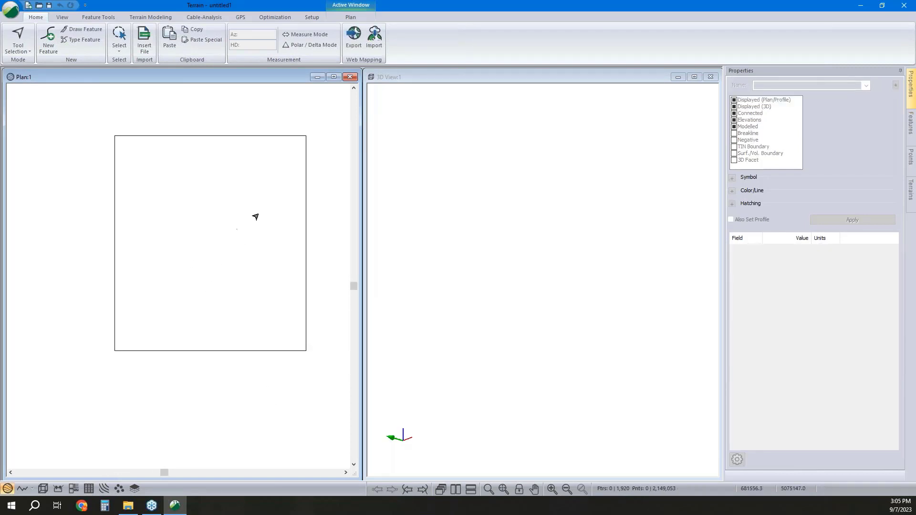
click(151, 17)
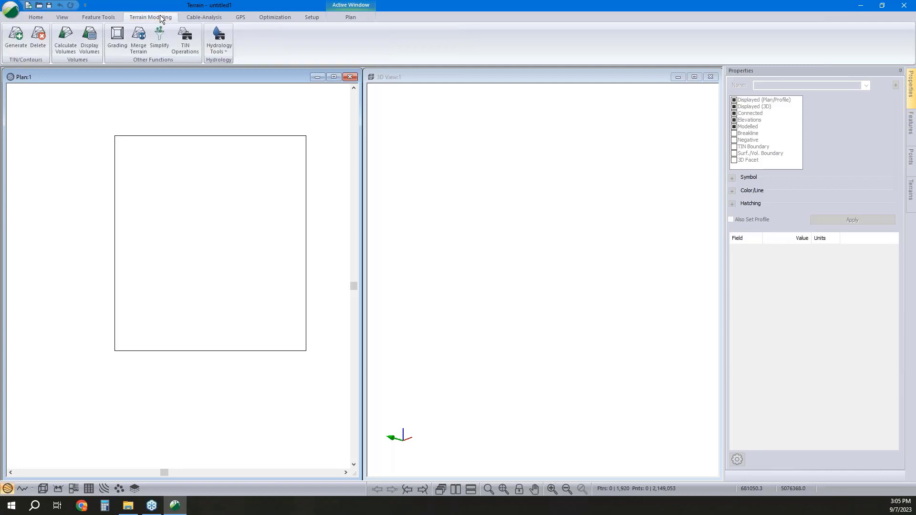
click(16, 38)
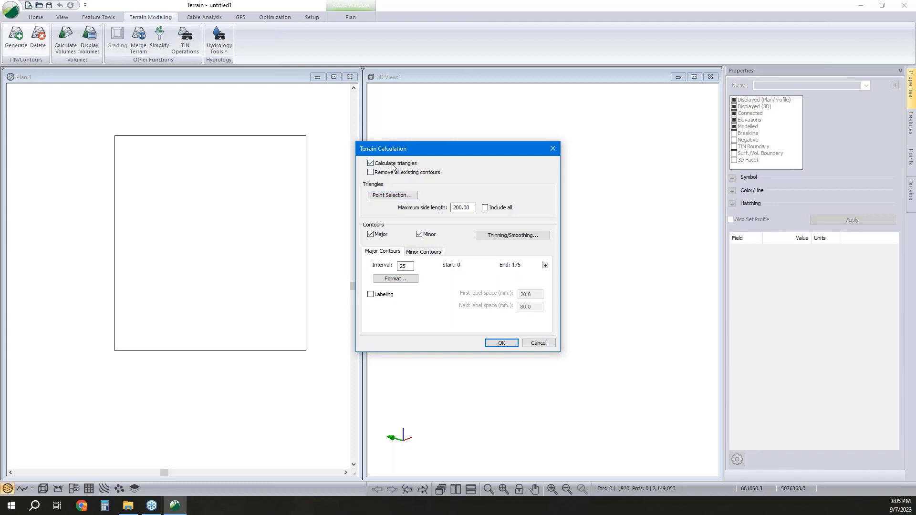
click(538, 344)
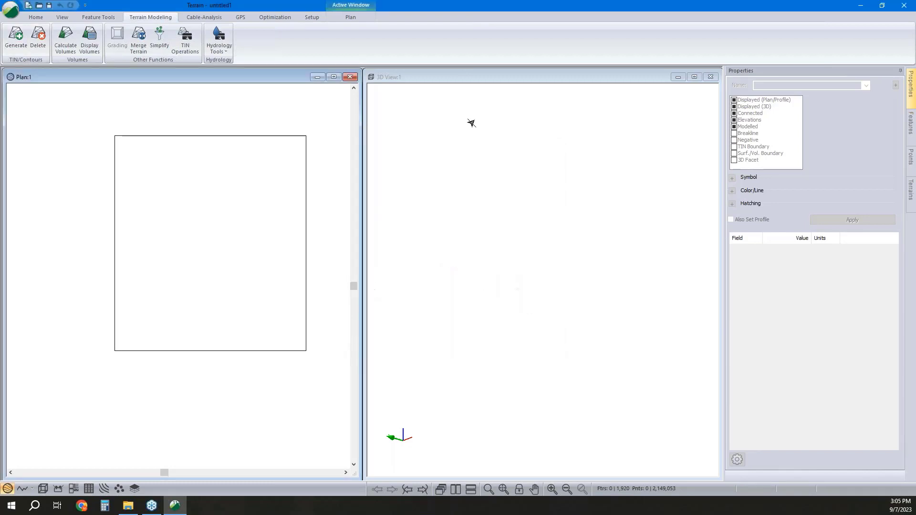
Step: Insert Streams.shp into the terrain without any coordinate adjustment
click(505, 490)
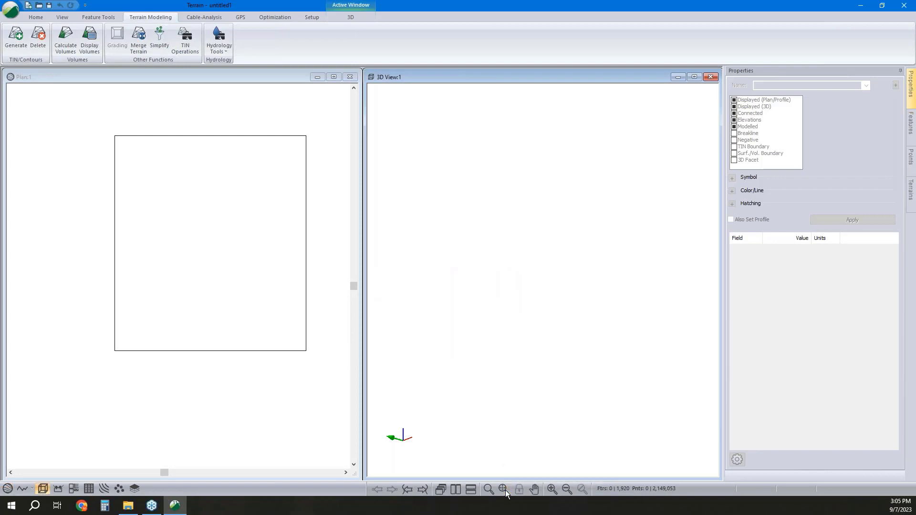
middle_drag(571, 331, 601, 354)
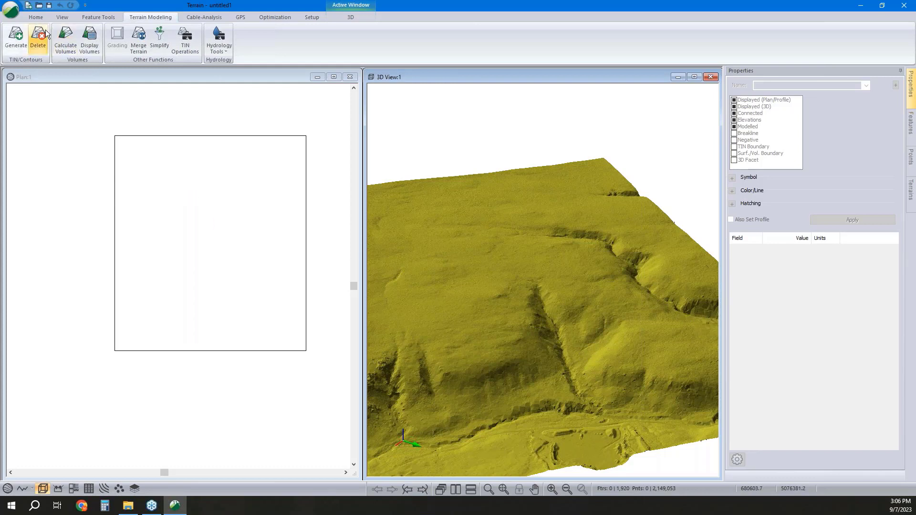
click(43, 17)
click(147, 38)
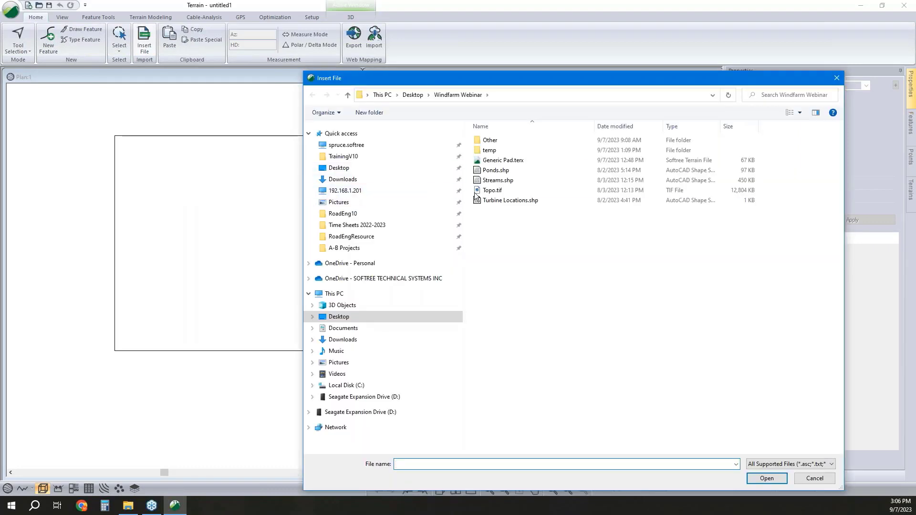
click(499, 180)
click(783, 481)
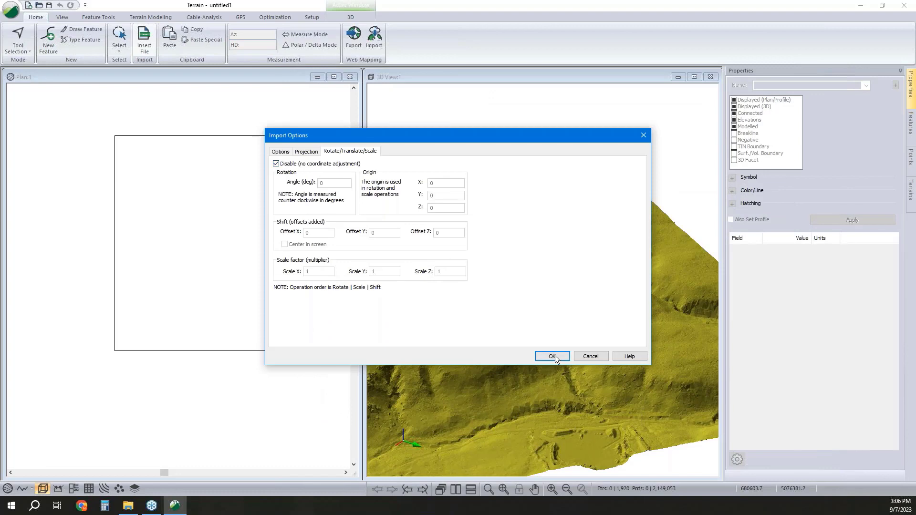
click(553, 356)
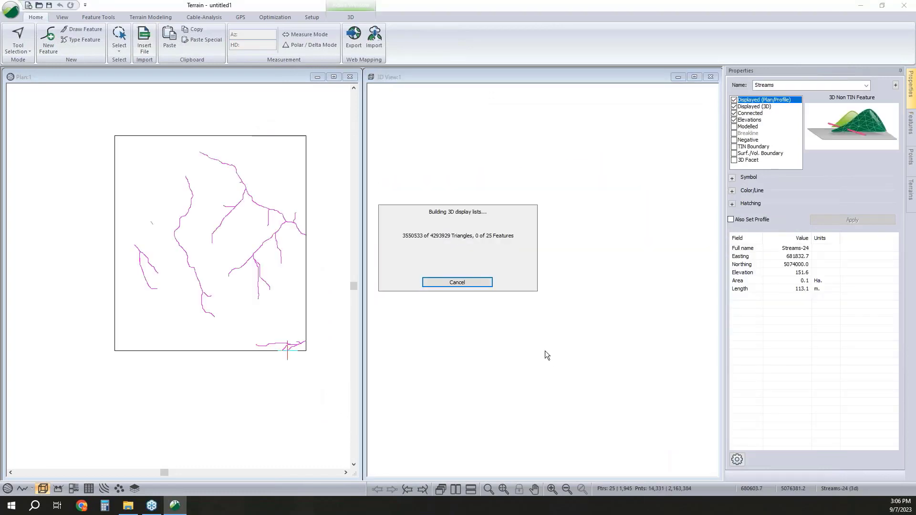
Step: Format the imported stream features with line type 0 - solid and the color blue, and deselect them
click(732, 191)
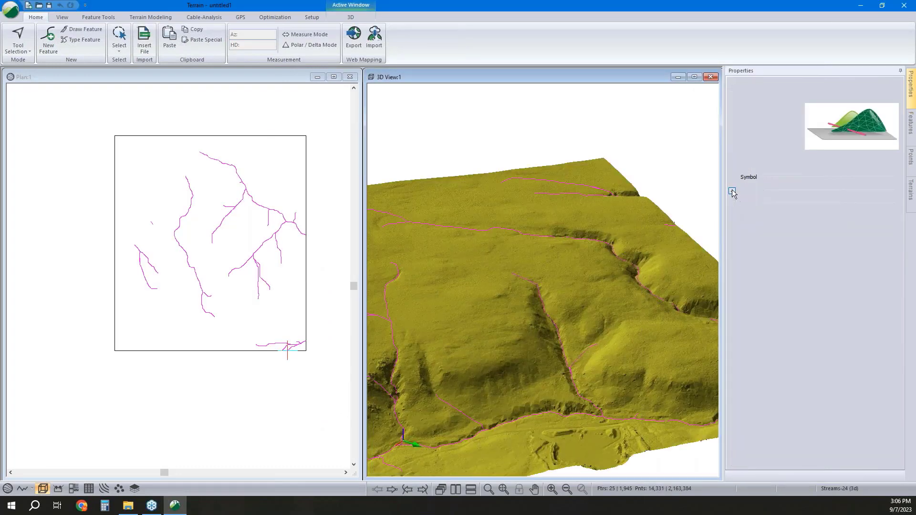
click(823, 199)
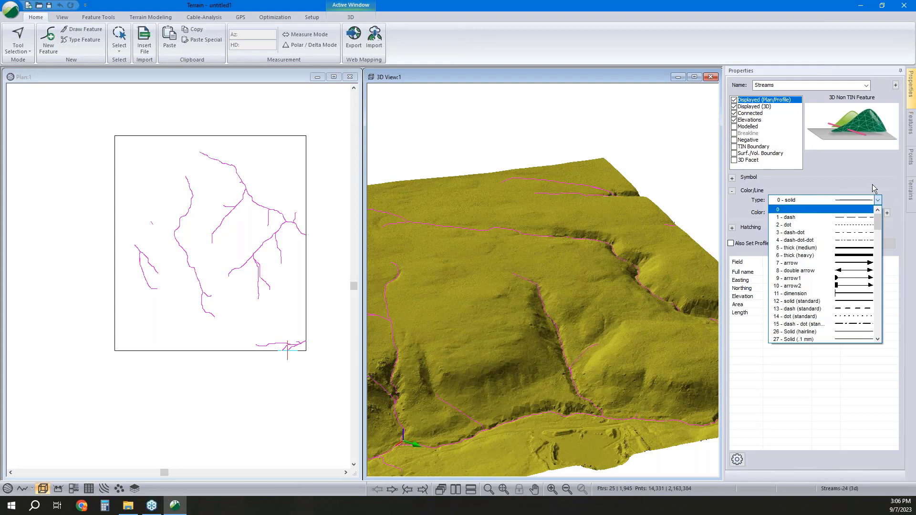
click(785, 210)
click(852, 212)
click(829, 306)
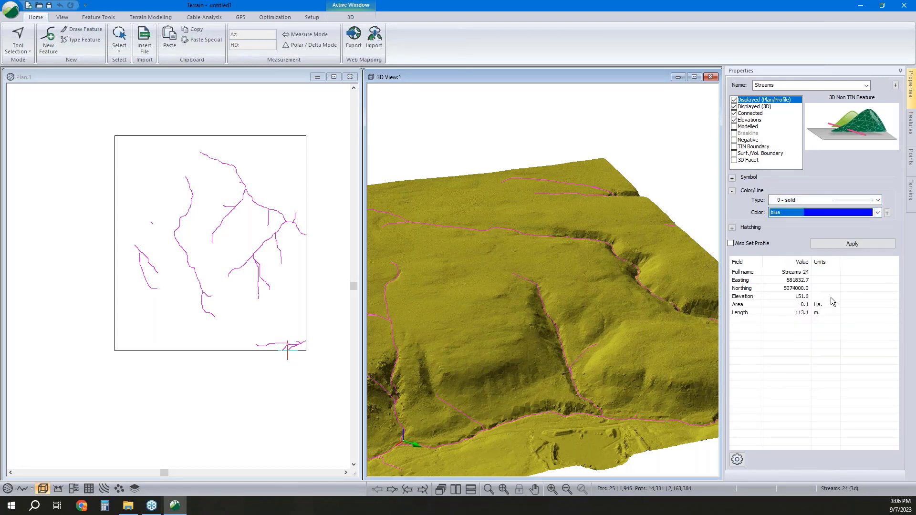
click(845, 244)
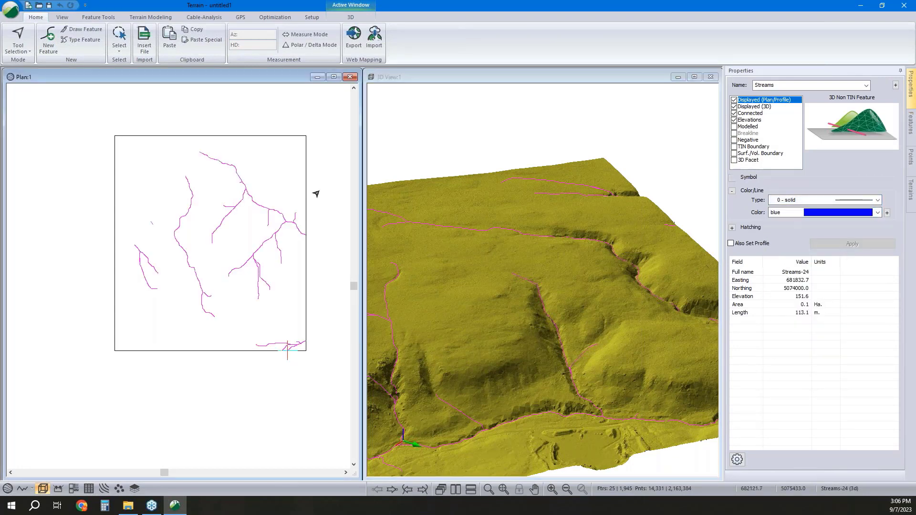
click(319, 198)
Step: Insert the Turbine Locations.shp file with the default import options
click(150, 47)
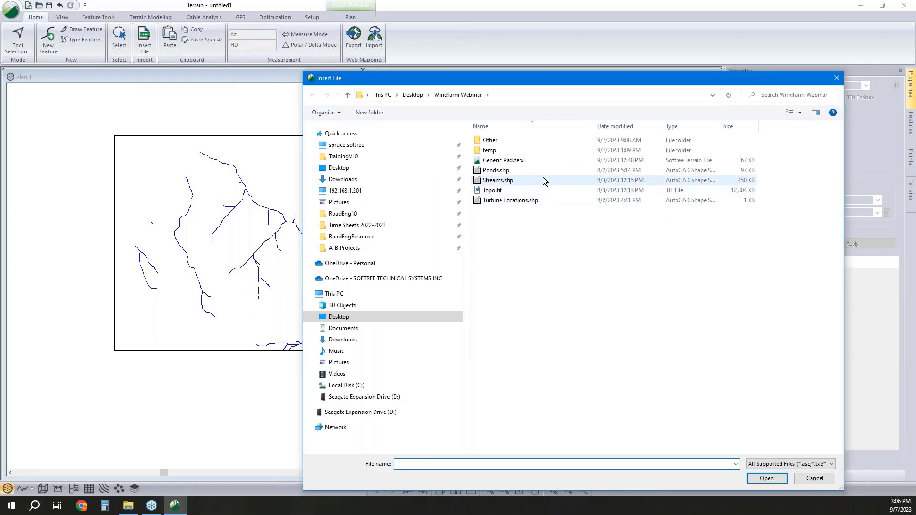
click(537, 201)
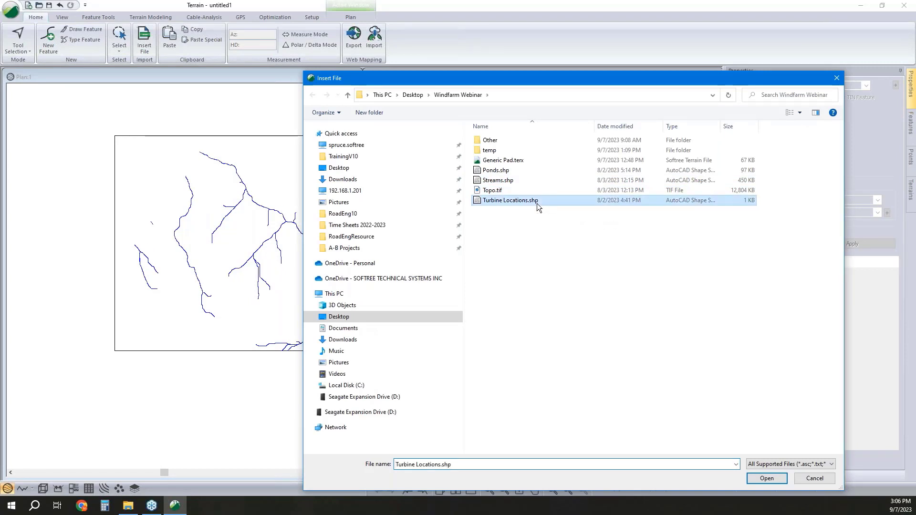
click(773, 478)
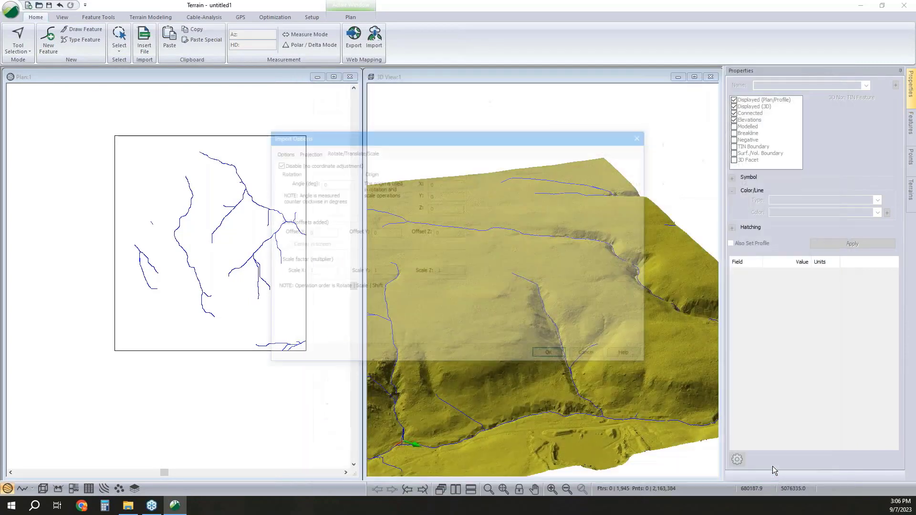
click(554, 357)
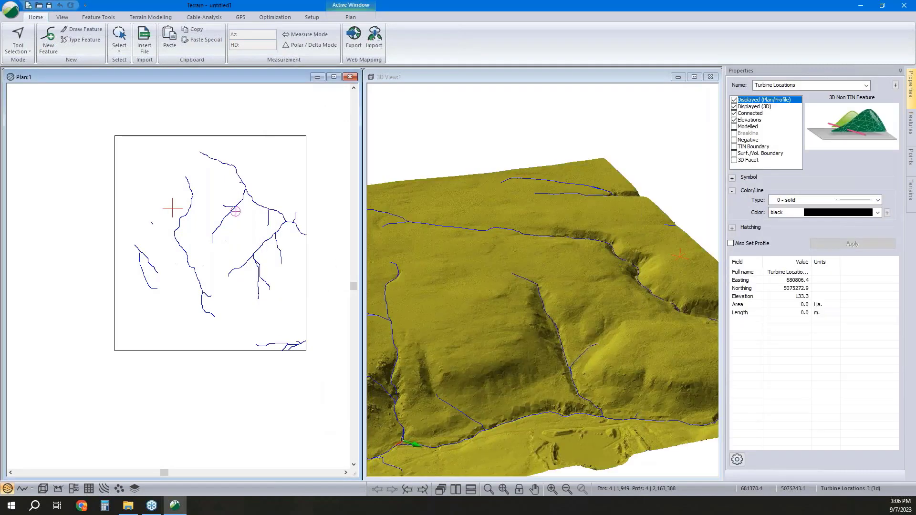
Step: Give the turbine location points the Circle Filled (Large) symbol and the Wind turbine 3D type, and deselect them
click(731, 178)
click(810, 187)
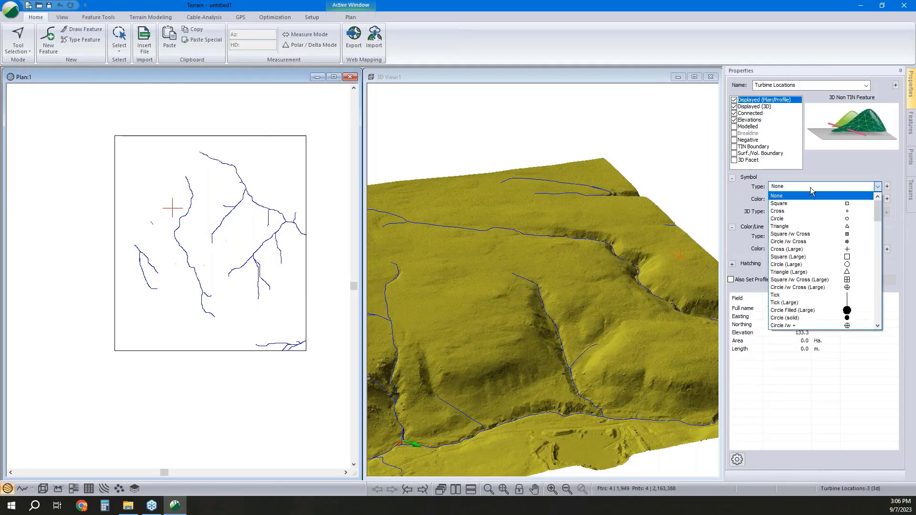
click(840, 311)
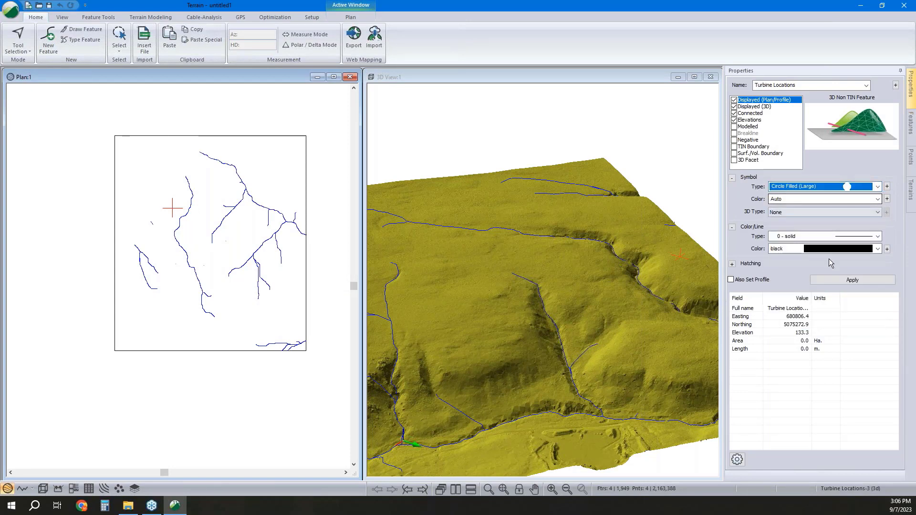
click(813, 213)
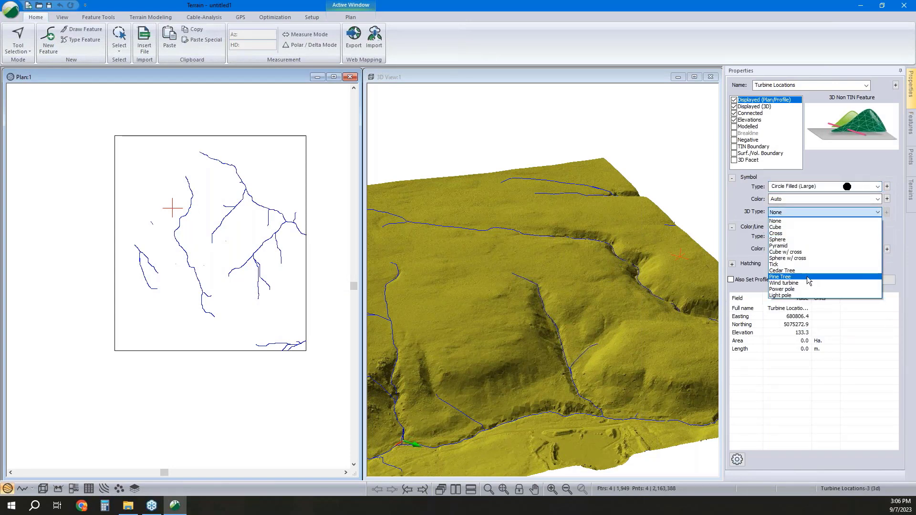
click(826, 285)
click(828, 281)
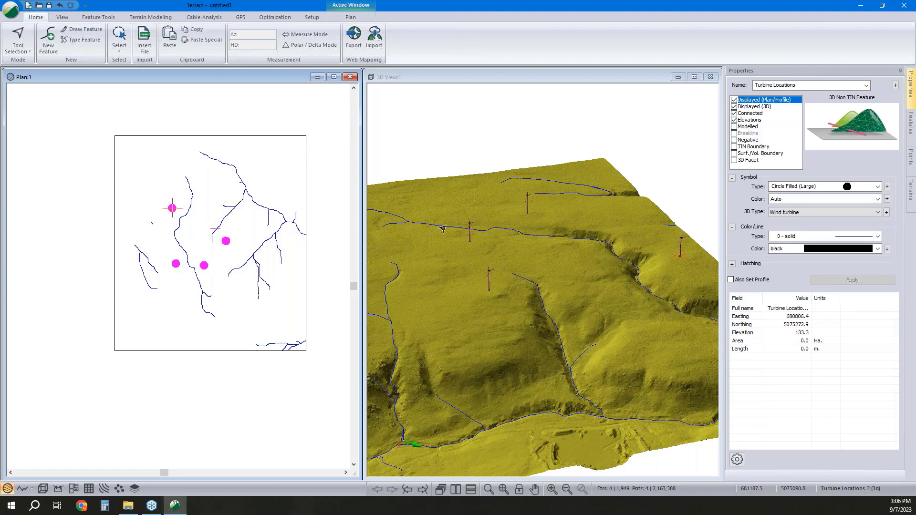
click(332, 199)
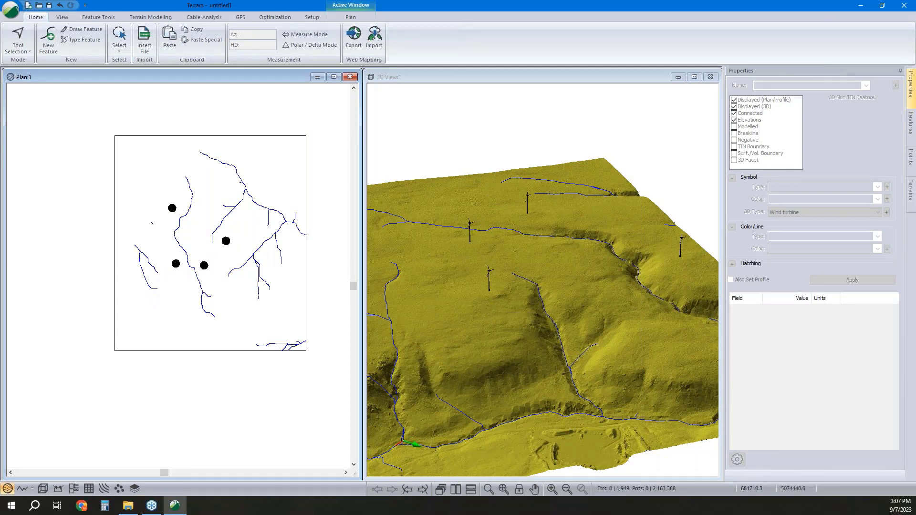
Step: Insert the Generic Pad.terx terrain file with the default import options
middle_drag(269, 304, 261, 304)
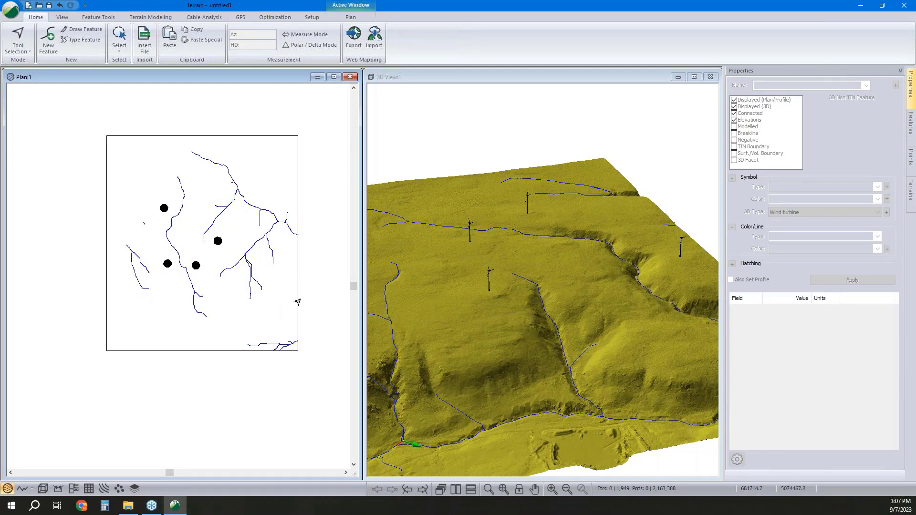
click(141, 39)
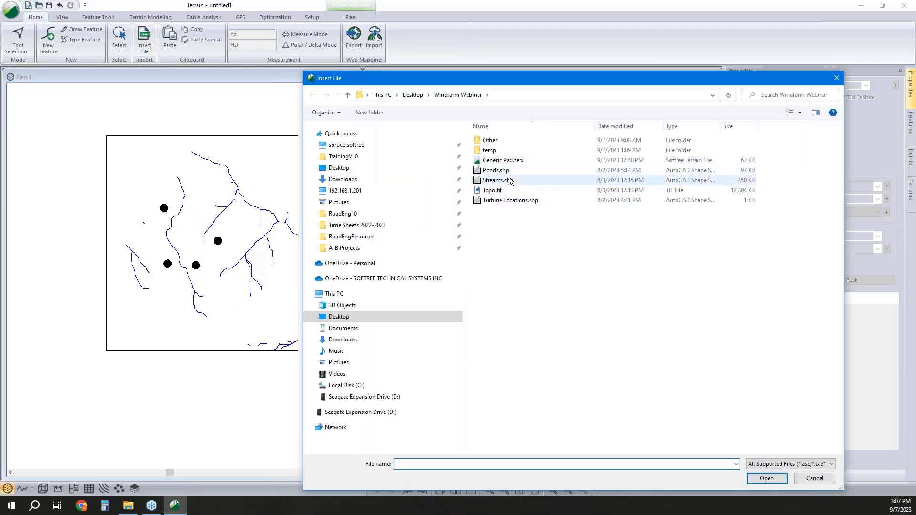
click(510, 201)
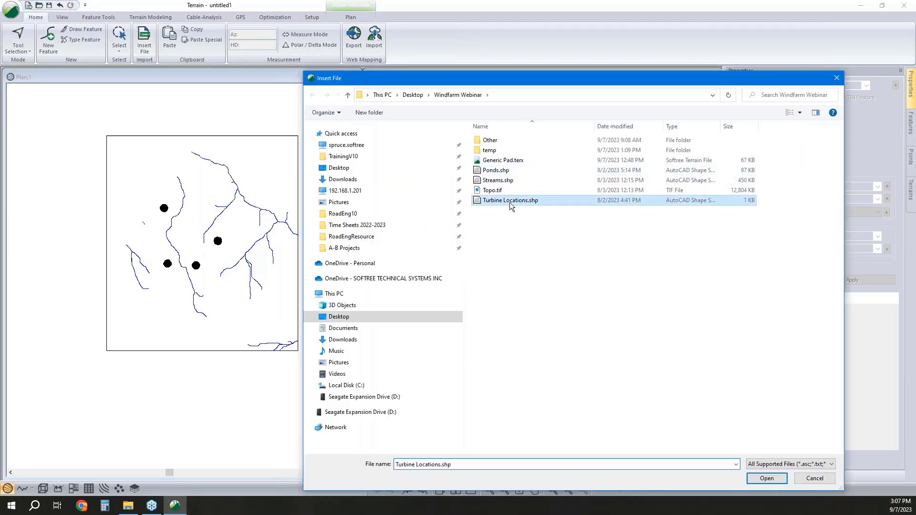
click(504, 160)
click(766, 478)
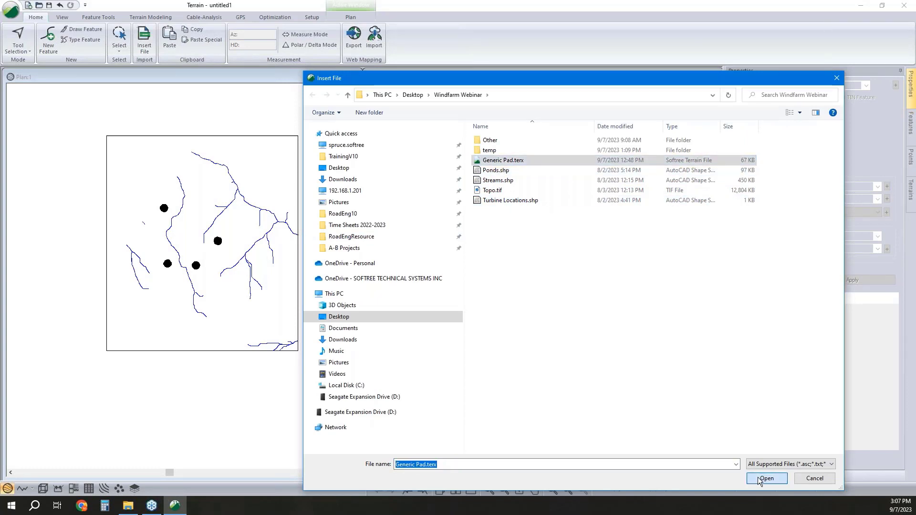
click(553, 357)
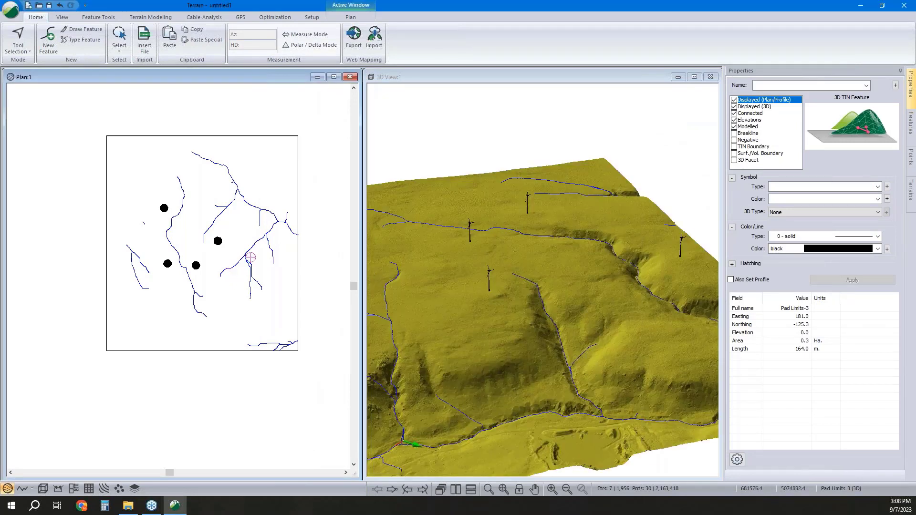
Step: Examine the imported generic pad layouts and their position relative to the terrain in the plan view
click(505, 489)
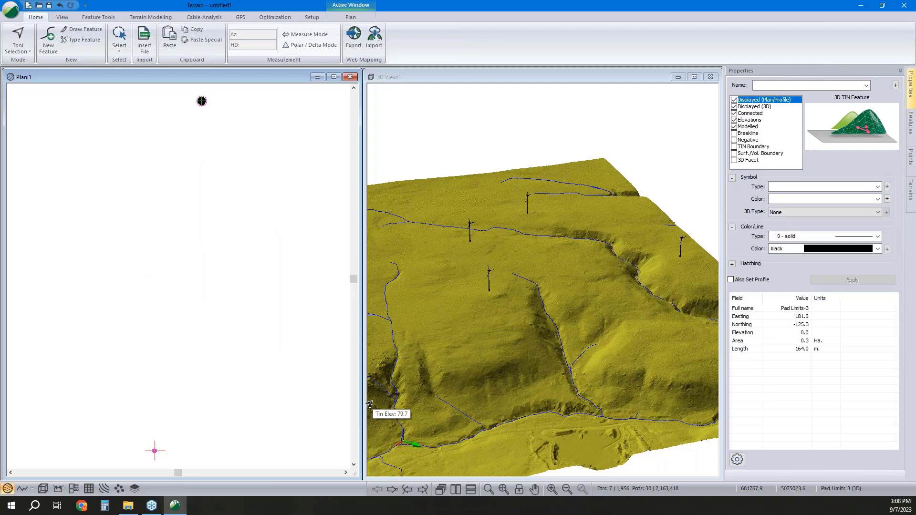
scroll(151, 451, up, 3)
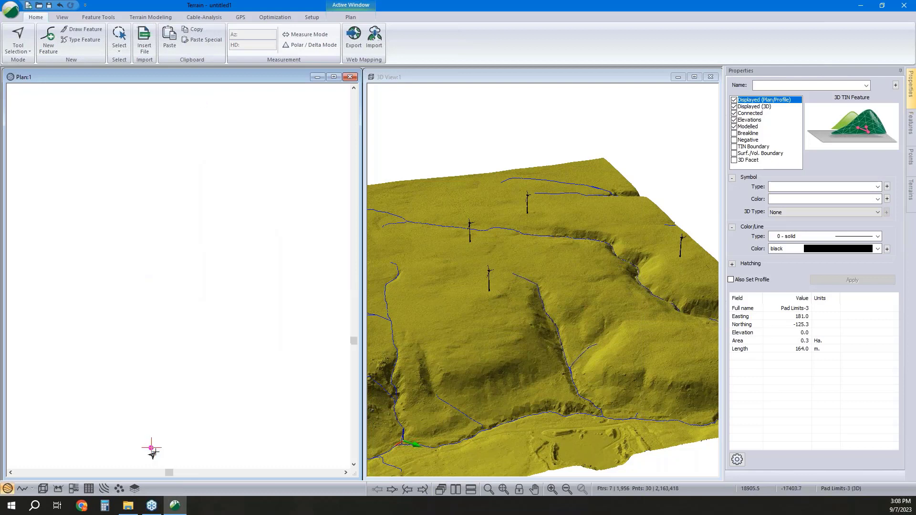
scroll(150, 448, up, 2)
scroll(150, 447, up, 2)
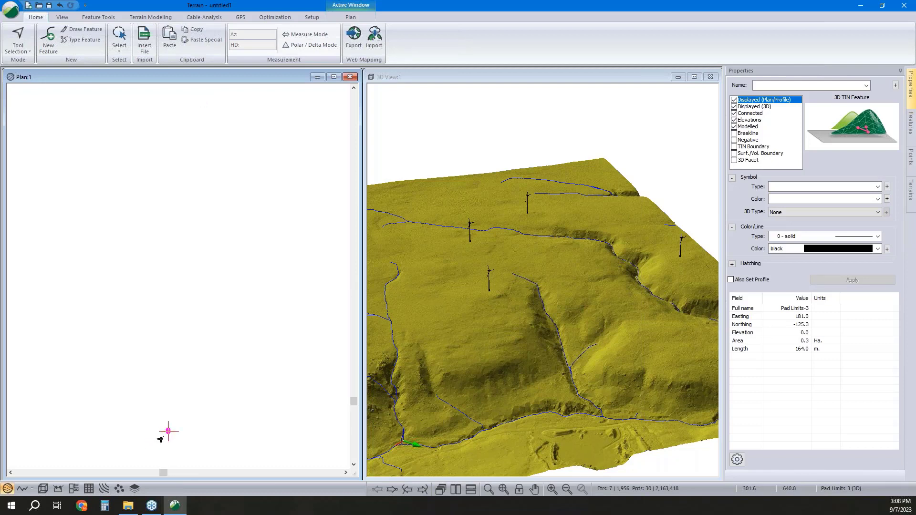
scroll(172, 420, down, 4)
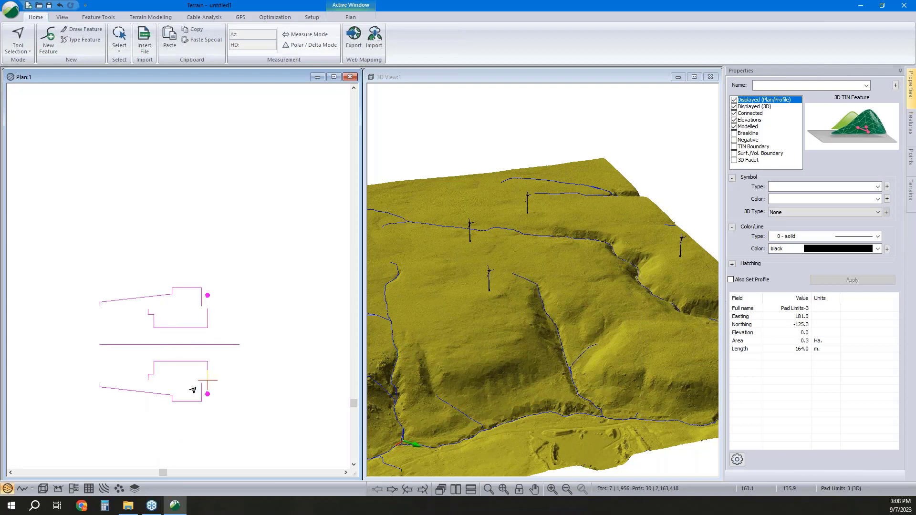
mouse_move(193, 390)
scroll(188, 344, down, 3)
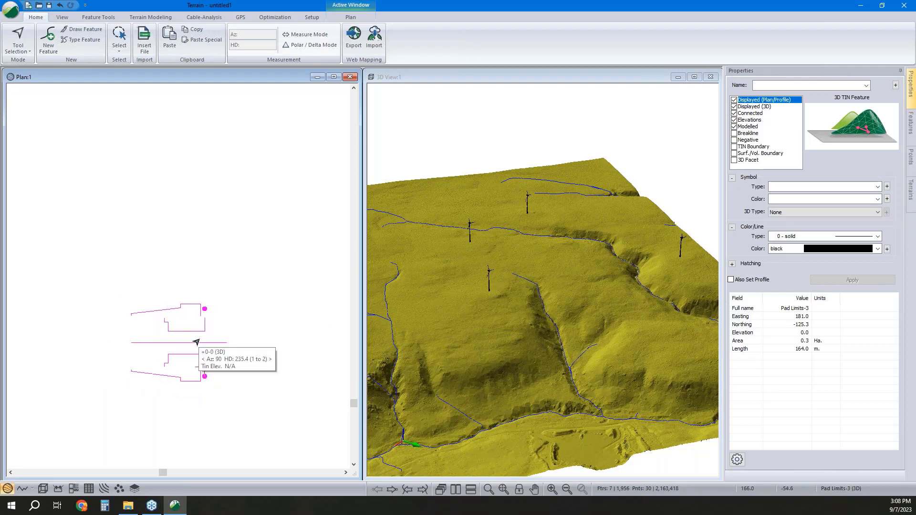
scroll(259, 339, down, 3)
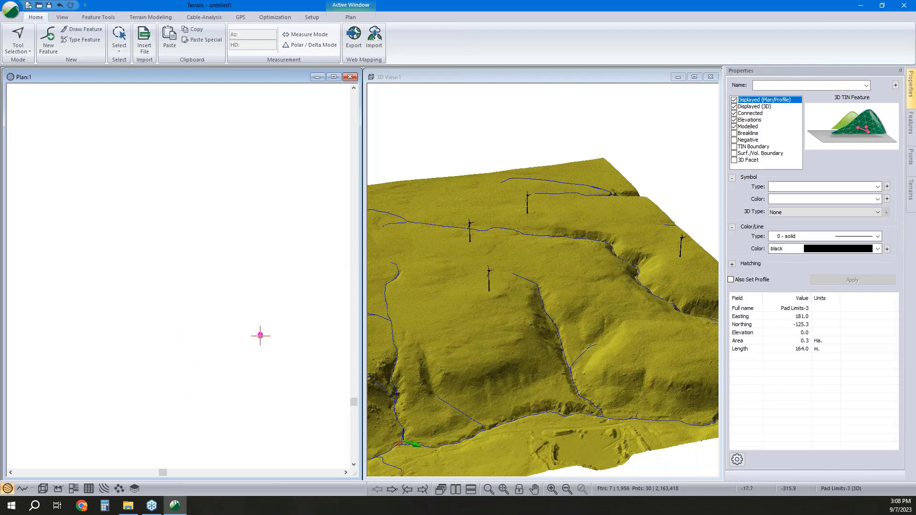
click(503, 489)
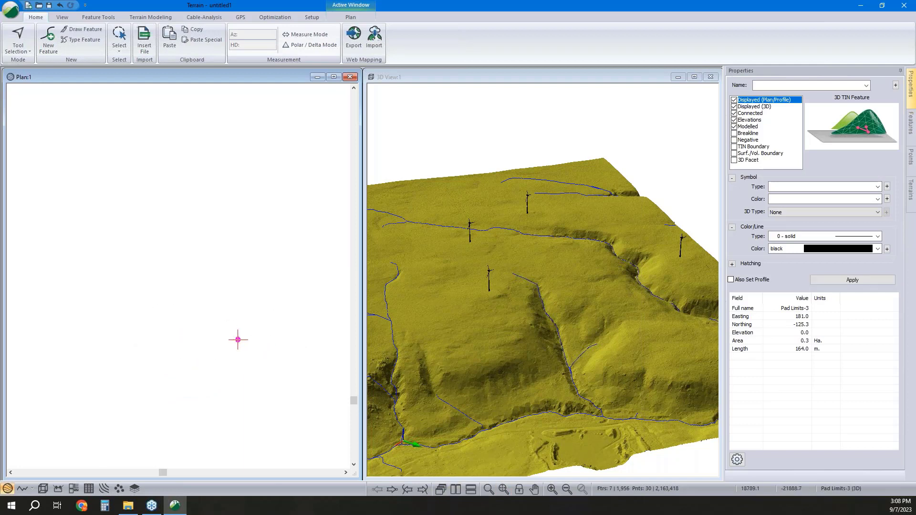
Step: Move all the generic pad features to just outside the eastern edge of the terrain with the Move, Size, Rotate tool
click(102, 18)
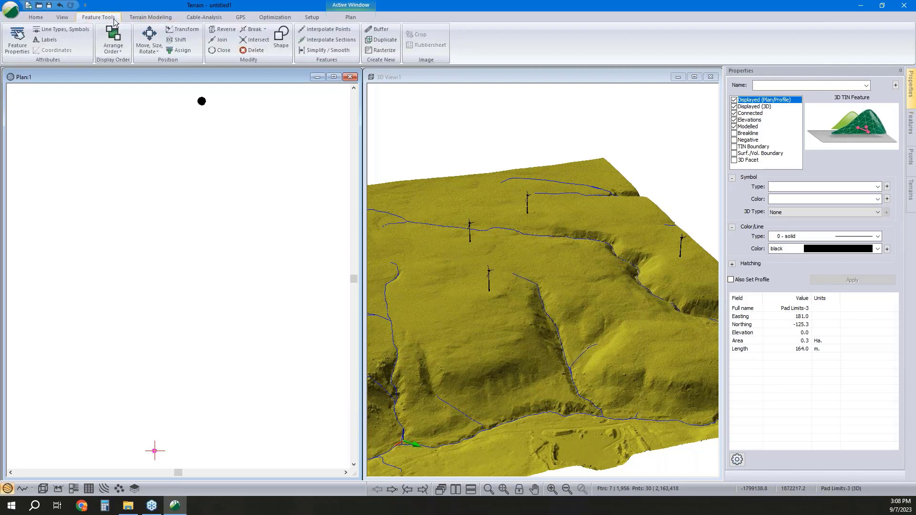
click(152, 47)
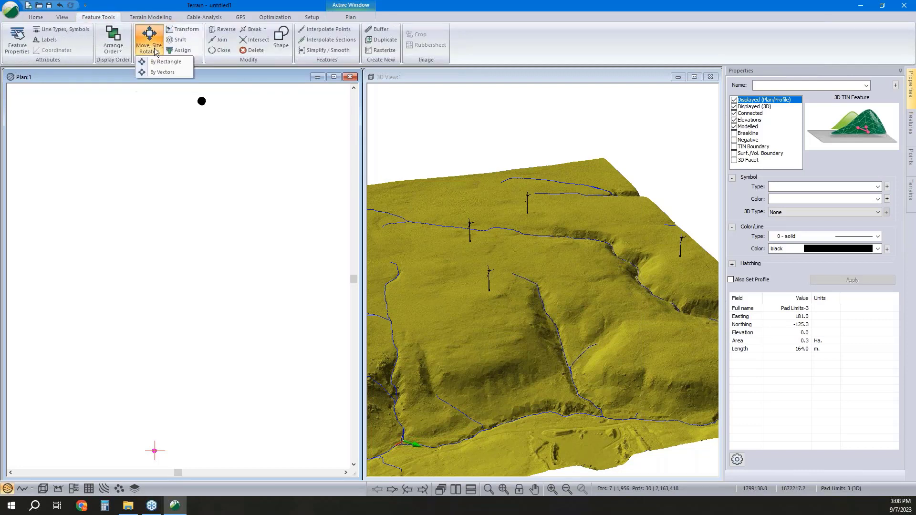
click(162, 72)
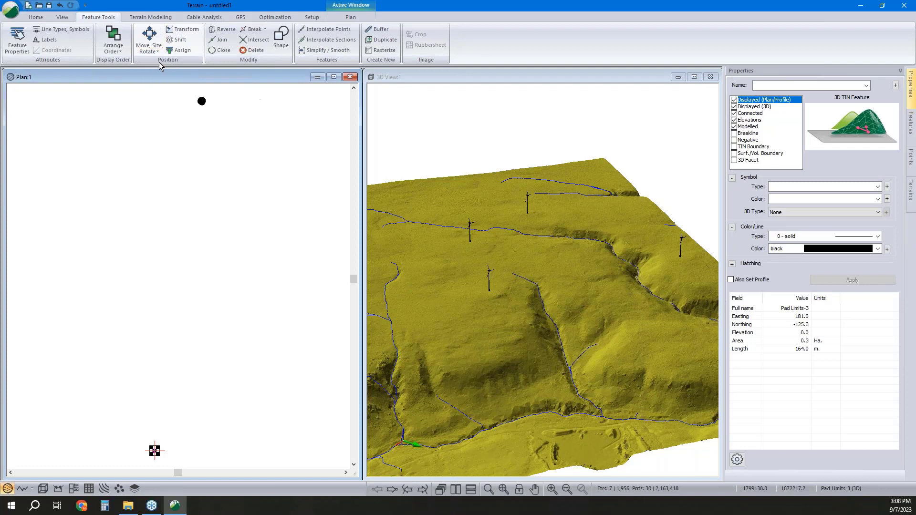
click(213, 102)
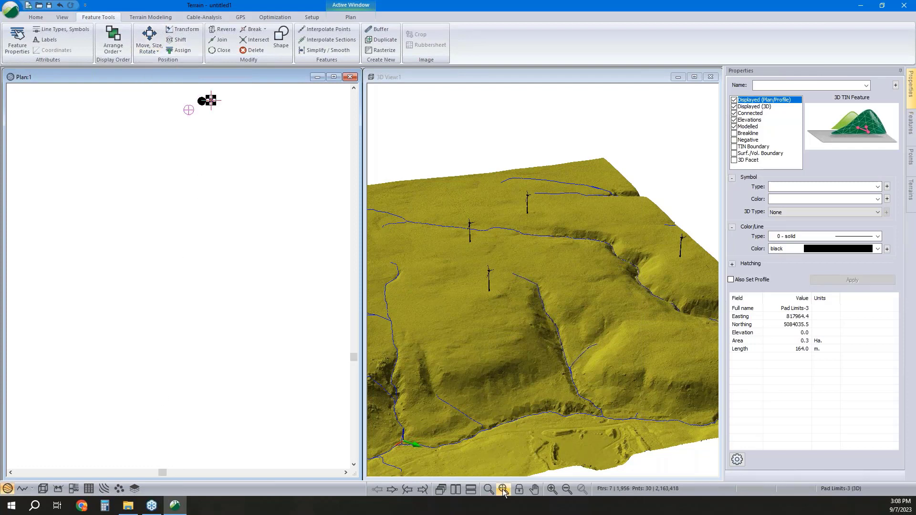
click(503, 489)
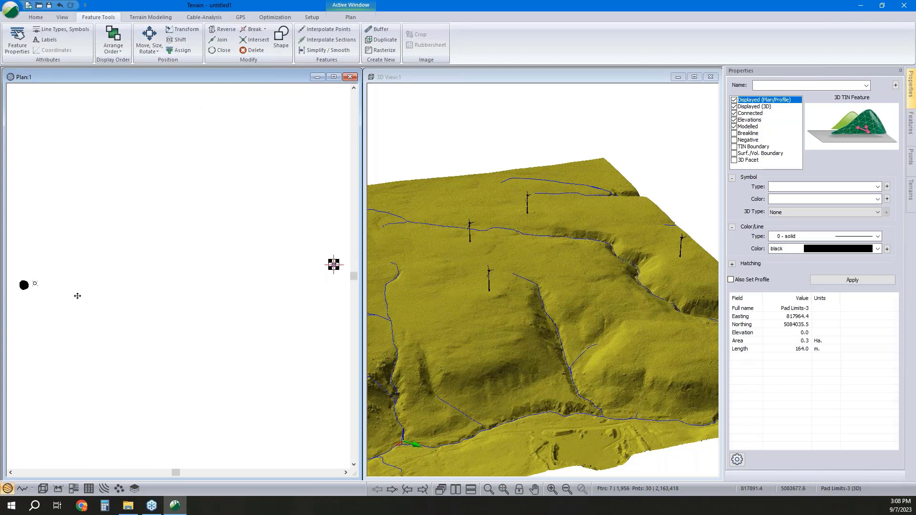
click(34, 284)
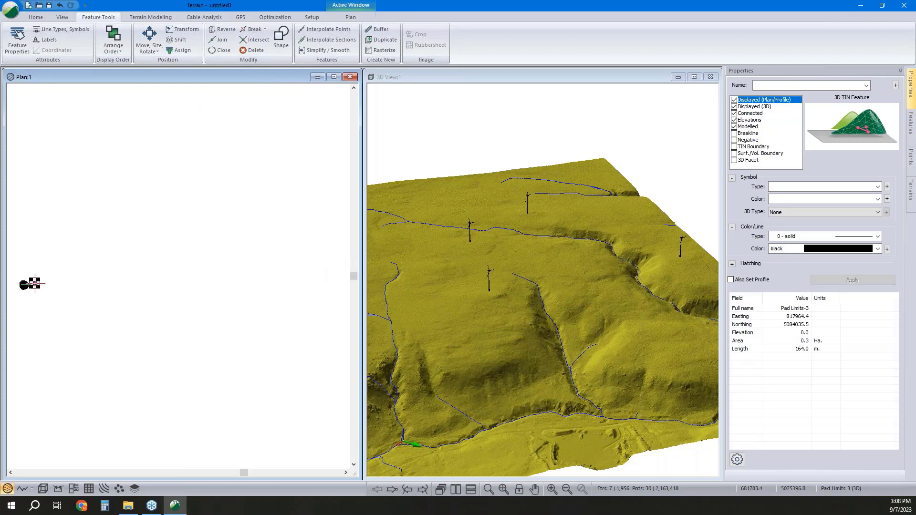
click(483, 484)
drag(189, 249, 122, 248)
click(503, 489)
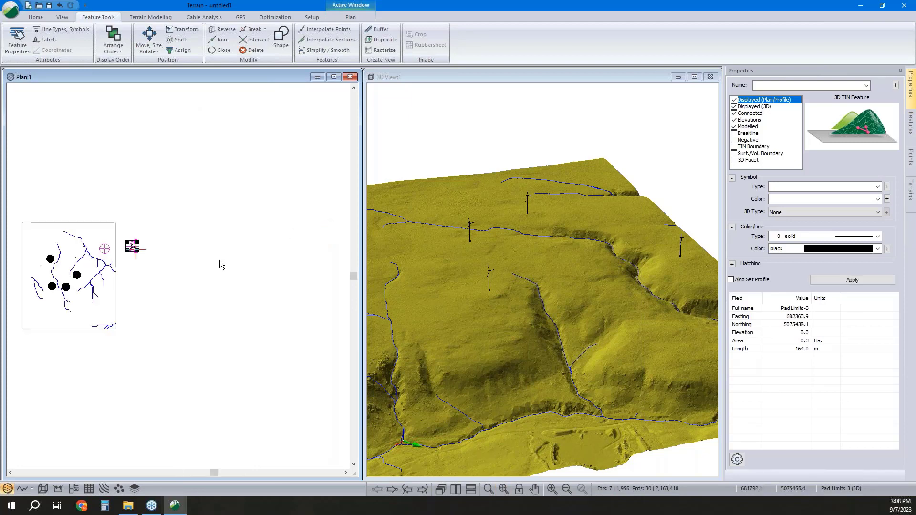
Step: Select only the northern of the two pad layouts beside the terrain, copy it and paste a duplicate
click(321, 233)
middle_drag(323, 244, 315, 253)
click(321, 233)
drag(294, 197, 330, 220)
right_click(325, 196)
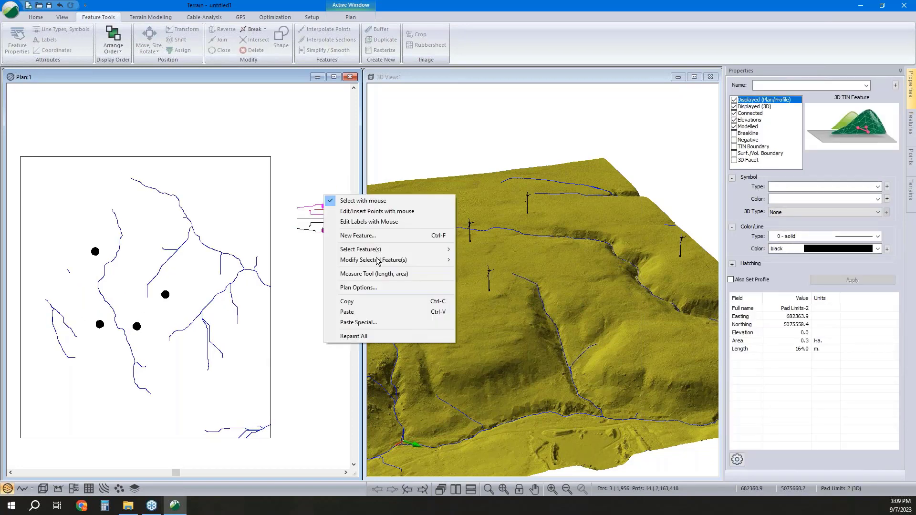
click(371, 301)
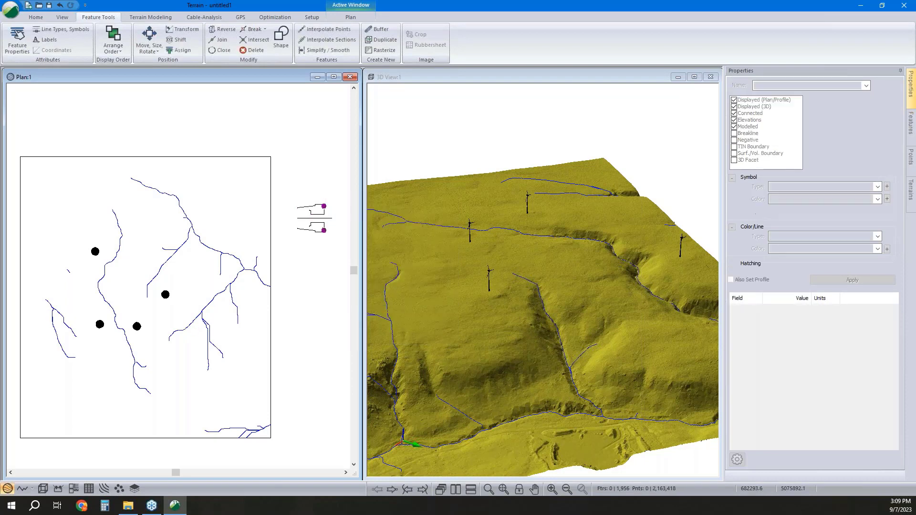
right_click(314, 161)
click(352, 275)
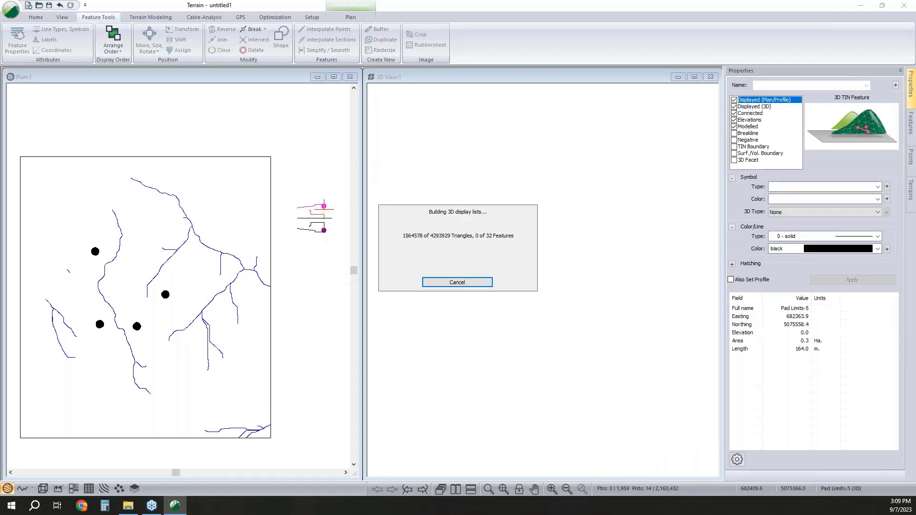
Step: Move the pasted pad into the terrain so that its turbine point sits on the easternmost turbine location
click(310, 209)
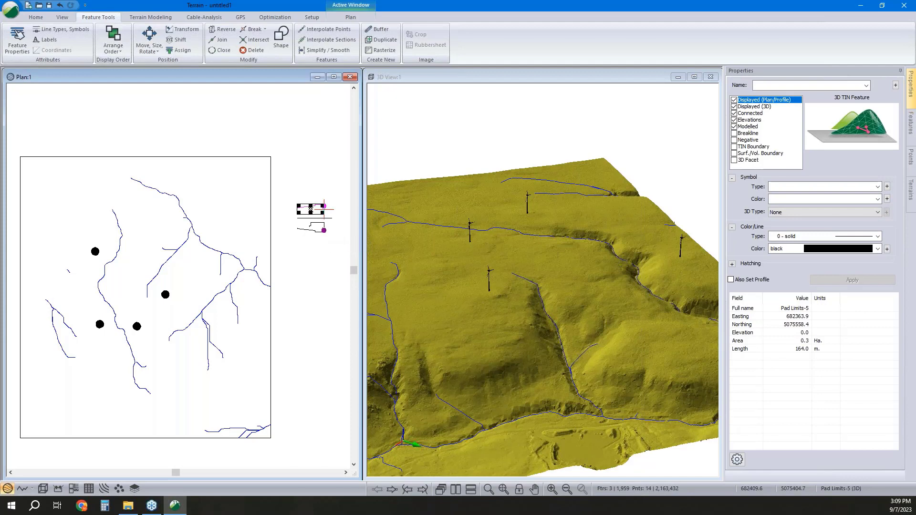
mouse_move(315, 209)
mouse_down()
mouse_move(157, 297)
mouse_move(182, 314)
mouse_move(134, 332)
mouse_move(142, 334)
mouse_up()
scroll(165, 294, up, 5)
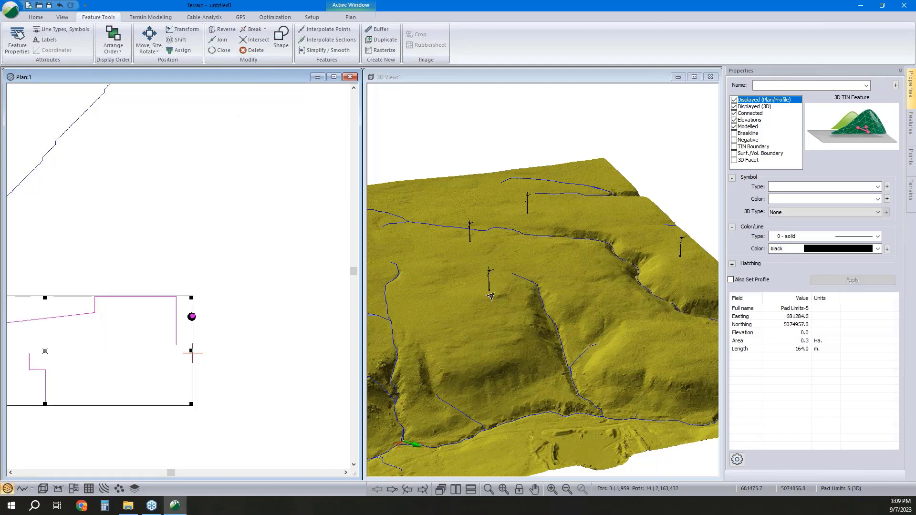
middle_drag(221, 332, 255, 330)
scroll(236, 342, down, 2)
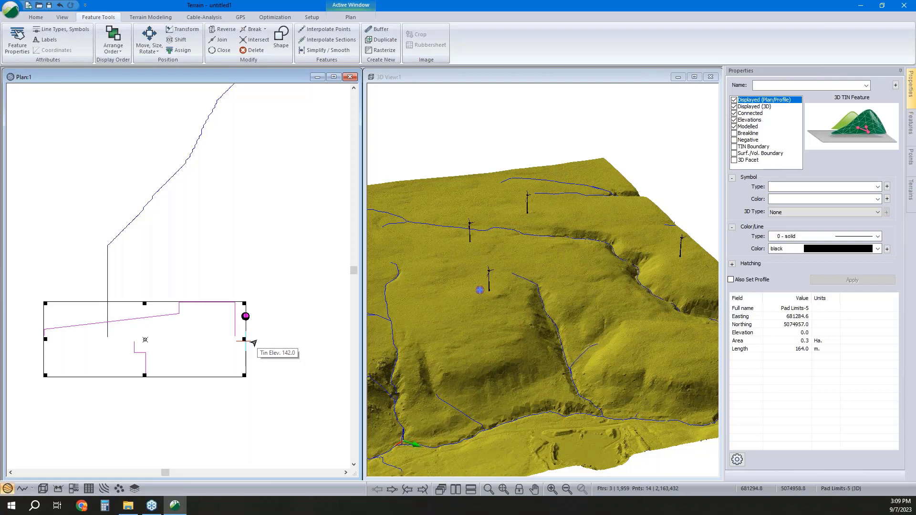
Step: Shift the placed pad to a Z elevation of 145 and bring it up close in the 3D view
click(180, 41)
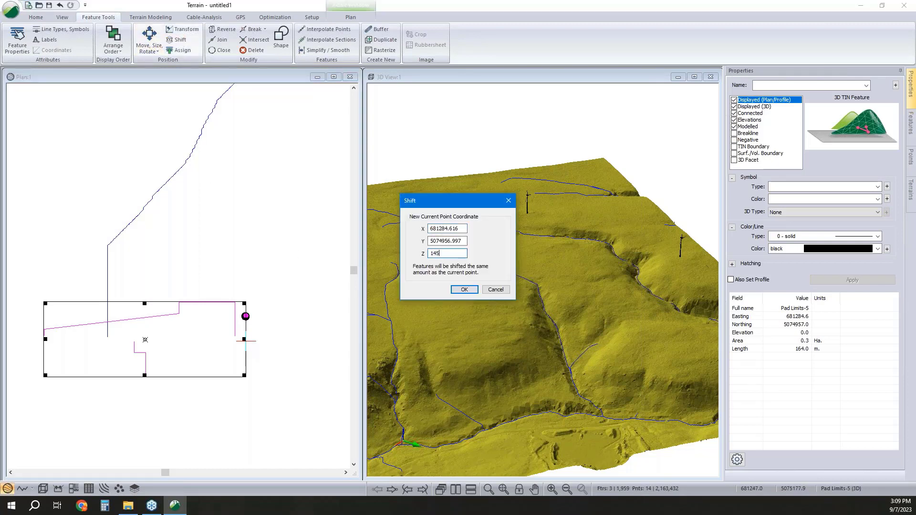
click(463, 289)
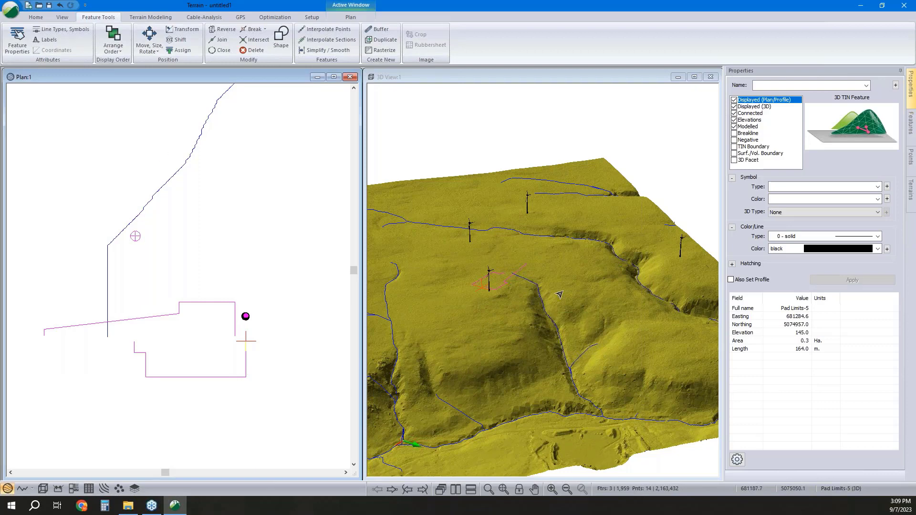
mouse_move(540, 291)
mouse_down()
mouse_move(493, 273)
mouse_move(514, 268)
mouse_up()
scroll(519, 279, up, 5)
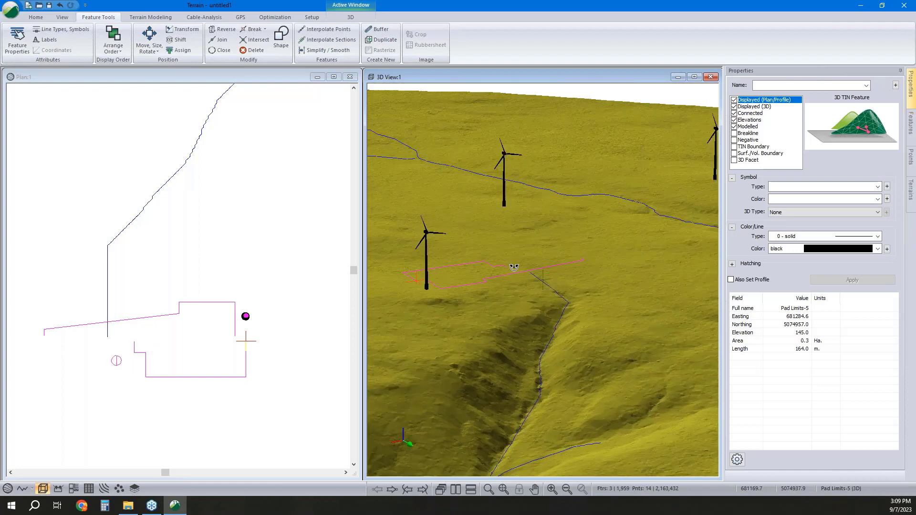
Step: Rotate the placed pad slightly clockwise in plan and realign its turbine point with the turbine location
click(275, 308)
scroll(288, 290, down, 3)
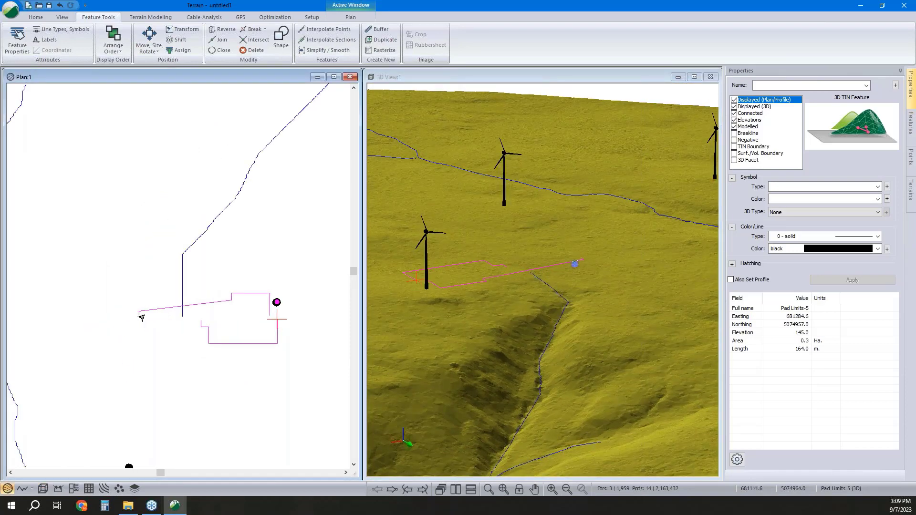
click(142, 317)
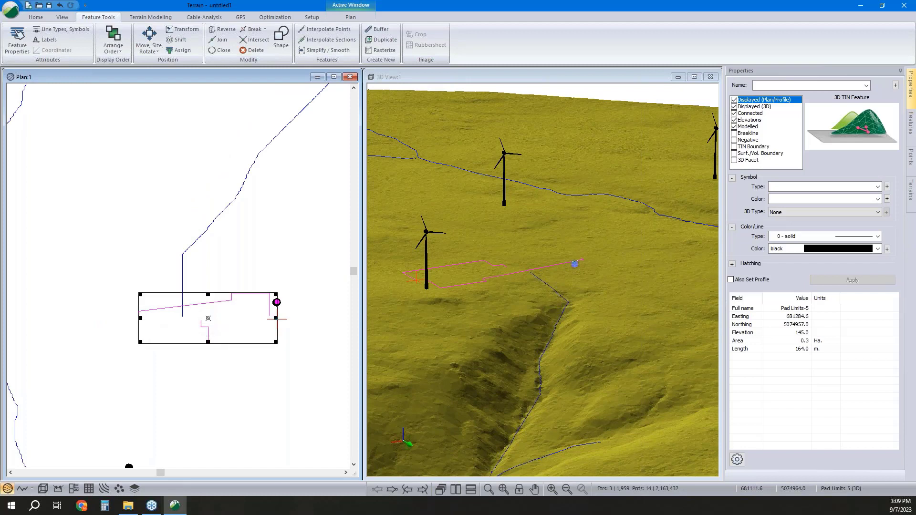
drag(145, 314, 200, 310)
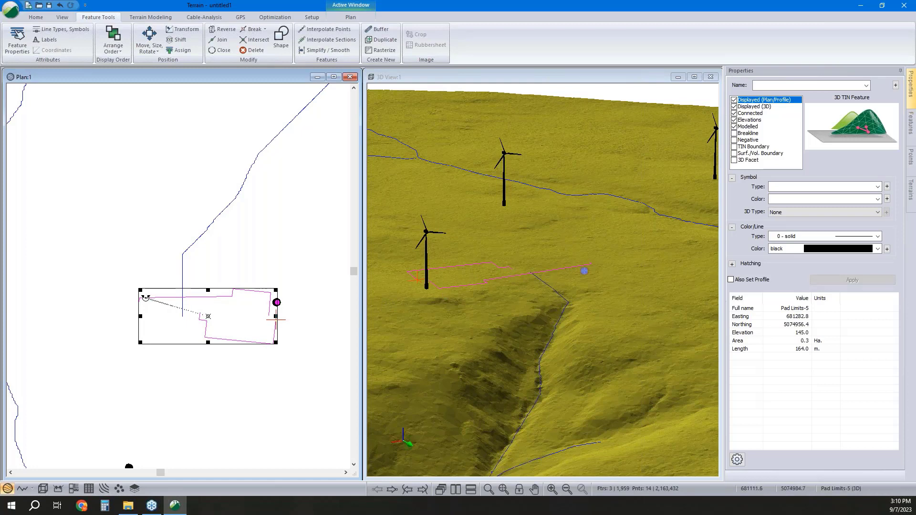
drag(145, 298, 145, 298)
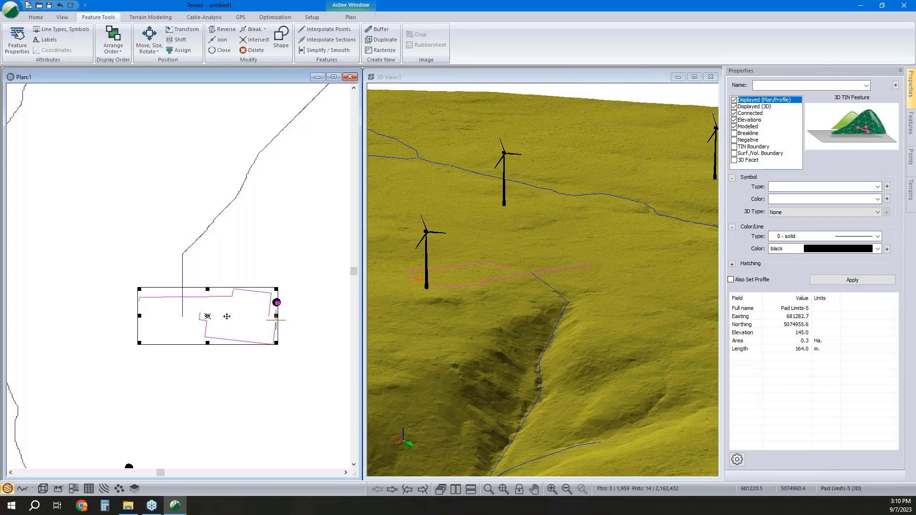
drag(231, 316, 230, 315)
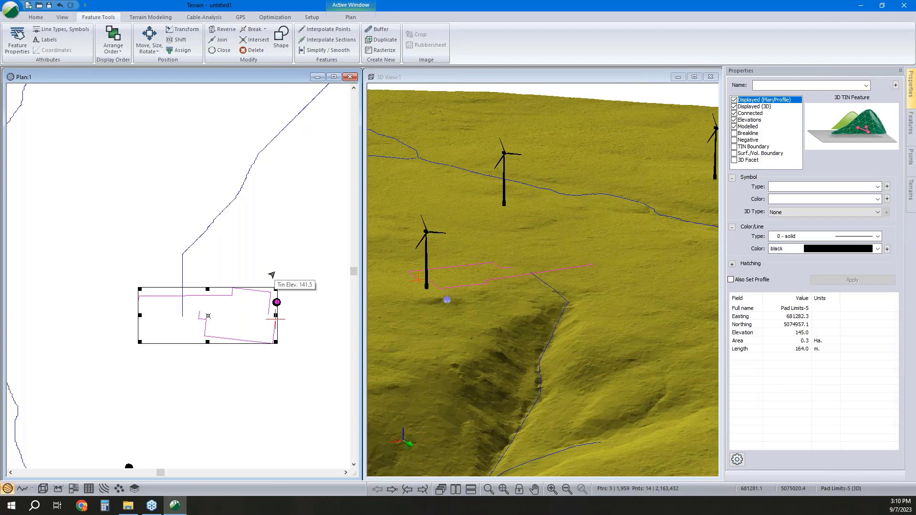
Step: Deselect the placed pad and inspect how it sits on the terrain in the 3D view
scroll(281, 276, down, 1)
scroll(278, 294, down, 2)
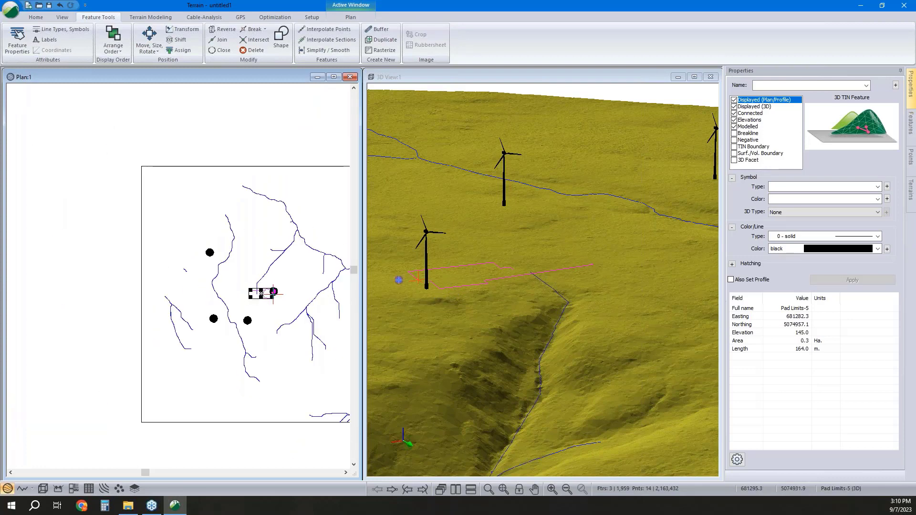
click(295, 272)
scroll(426, 313, down, 3)
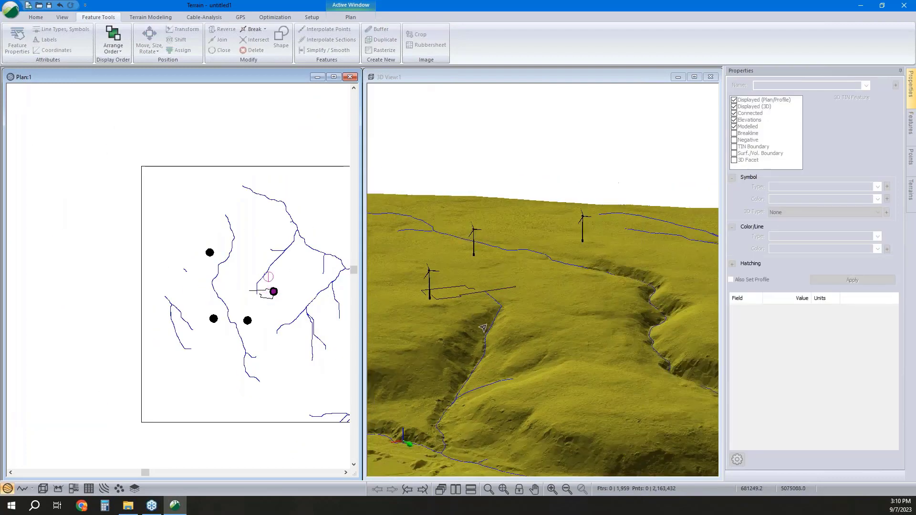
click(494, 300)
middle_drag(494, 299, 553, 243)
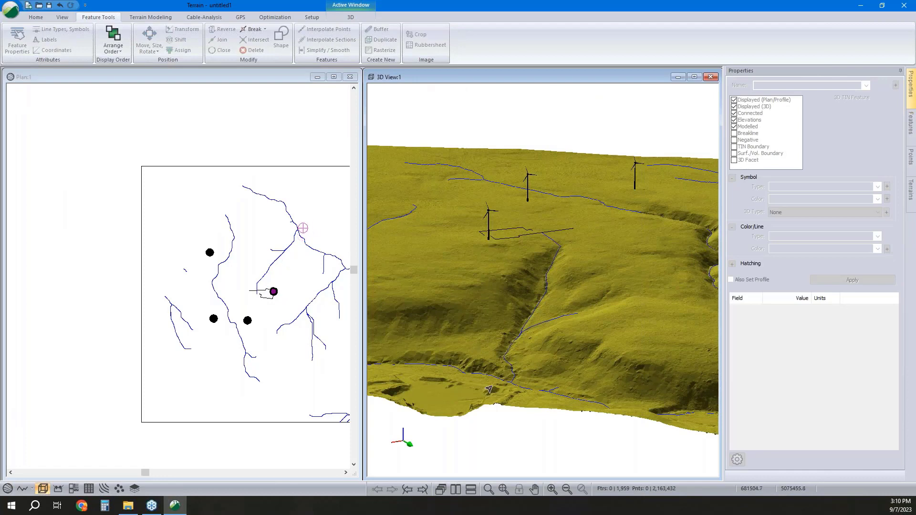
drag(486, 393, 481, 398)
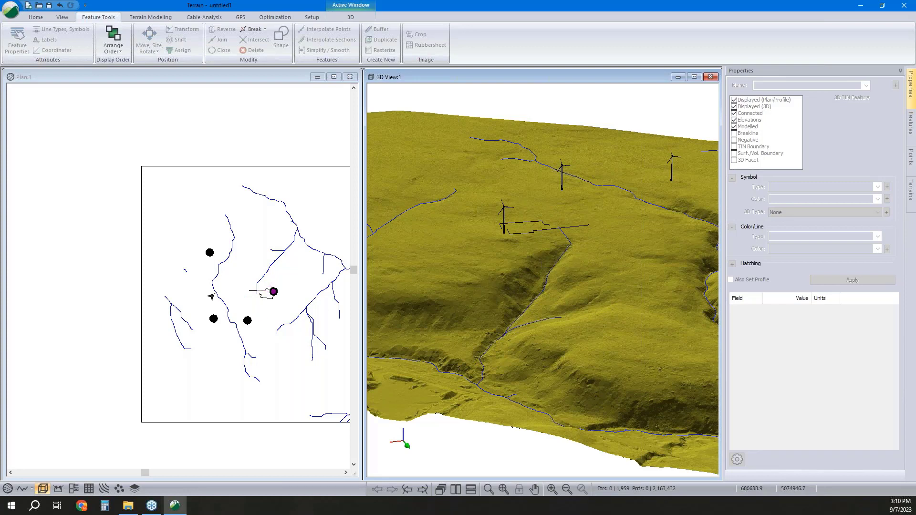
Step: Select the lower generic pad outside the terrain's eastern edge, copy it and paste a duplicate in plan
middle_drag(244, 290, 164, 298)
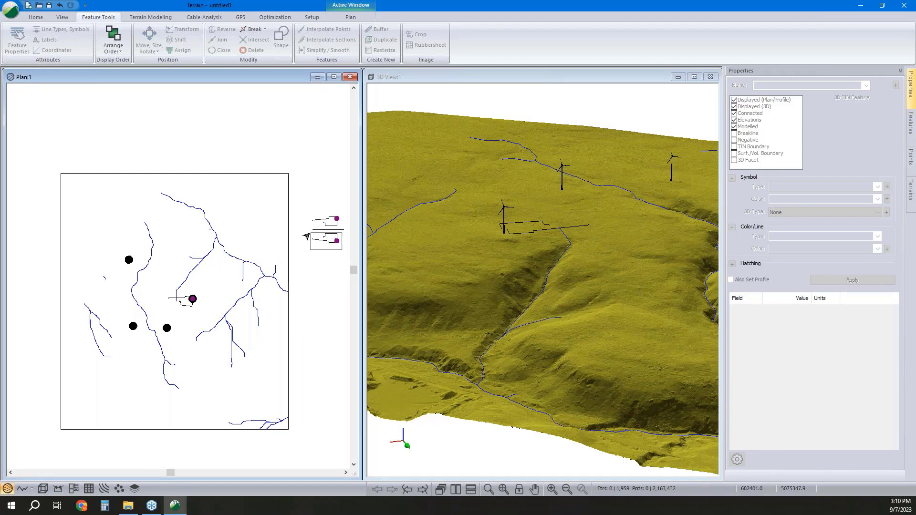
click(306, 235)
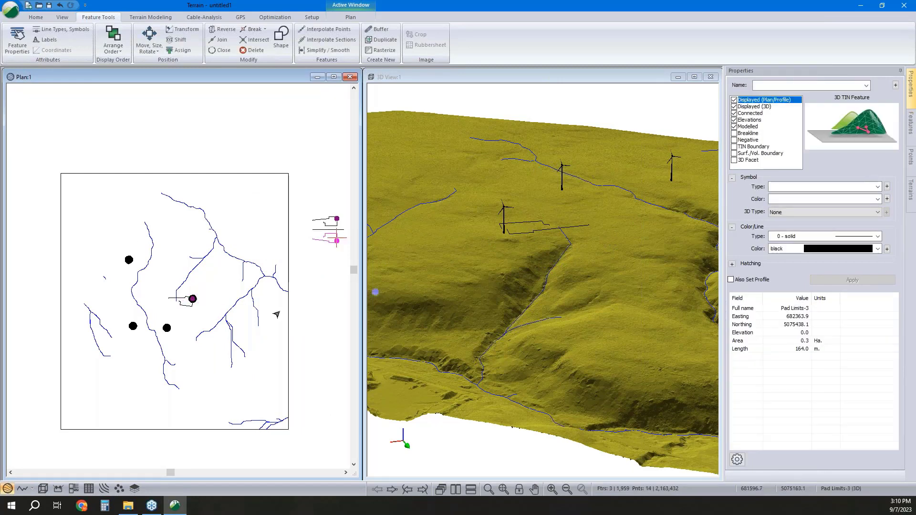
right_click(319, 245)
click(360, 355)
click(323, 265)
right_click(311, 262)
click(345, 380)
Step: Move the pasted pad onto the turbine location southwest of the first placed pad and align its turbine point with it
drag(327, 238, 162, 330)
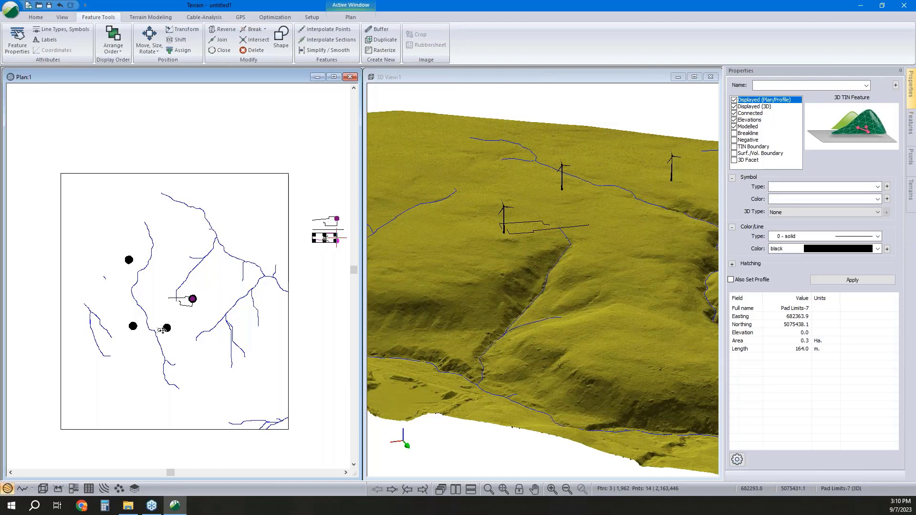
scroll(163, 331, up, 1)
scroll(162, 330, up, 1)
mouse_move(158, 321)
mouse_down()
mouse_move(143, 313)
mouse_move(155, 309)
mouse_up()
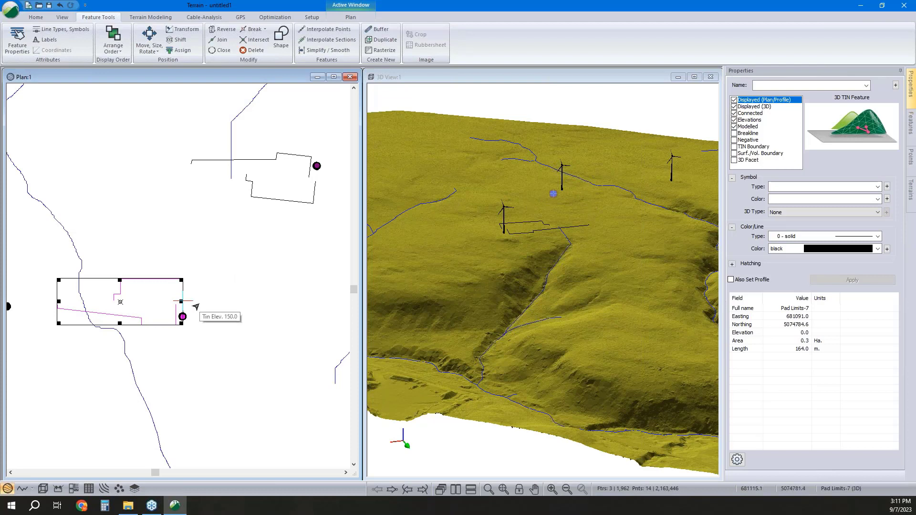
Step: Shift the second placed pad to a Z elevation of 150
click(179, 41)
key(Tab)
key(Tab)
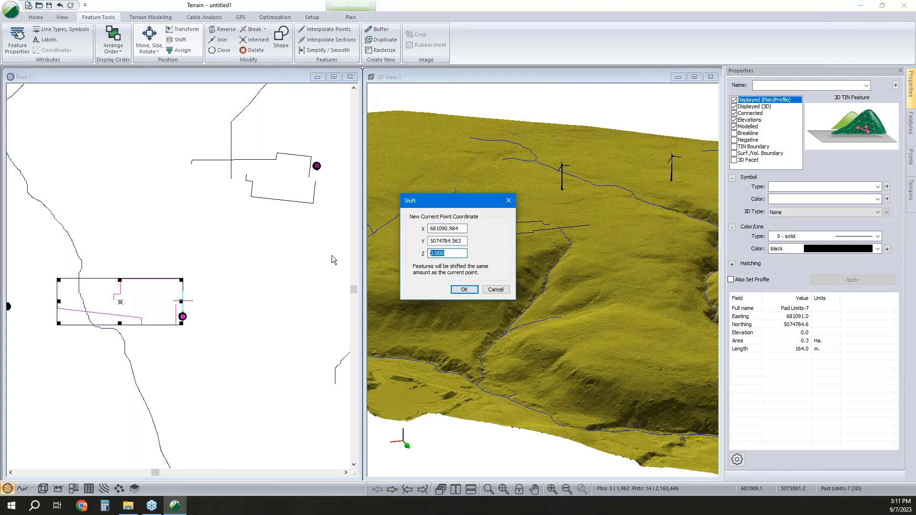
text(150)
click(464, 289)
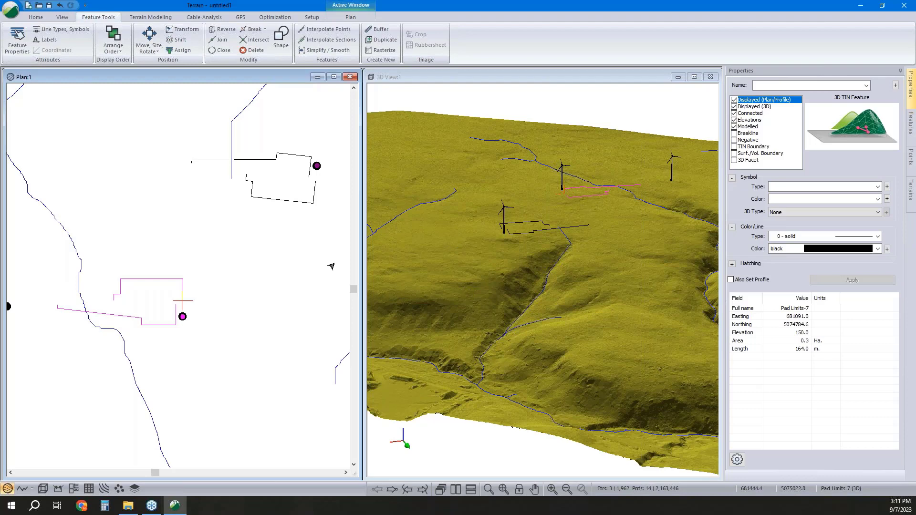
Step: Copy the second placed pad and paste a duplicate over it in plan
scroll(214, 266, down, 3)
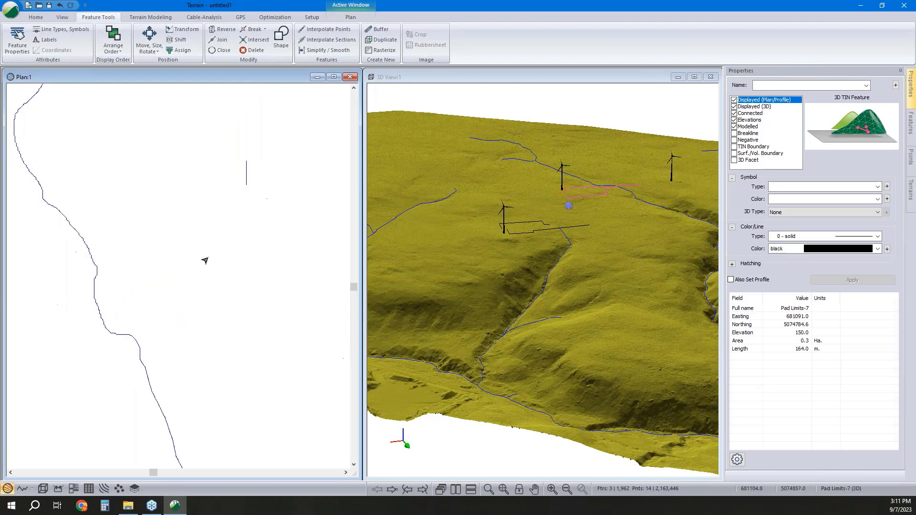
middle_drag(244, 264, 303, 271)
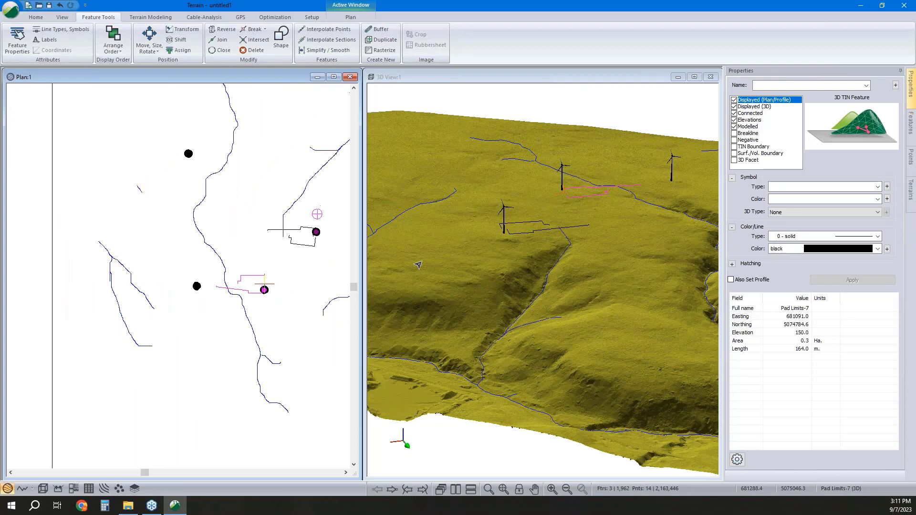
right_click(252, 256)
click(311, 363)
click(216, 241)
right_click(223, 240)
click(290, 355)
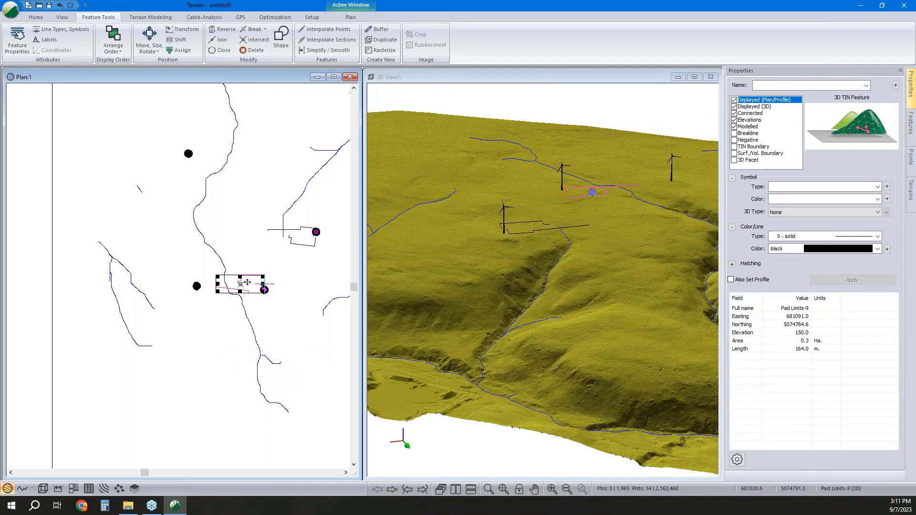
Step: Move the duplicate pad west onto the southwestern turbine location, rotating it slightly clockwise, and check its fit in 3D
drag(265, 286, 239, 281)
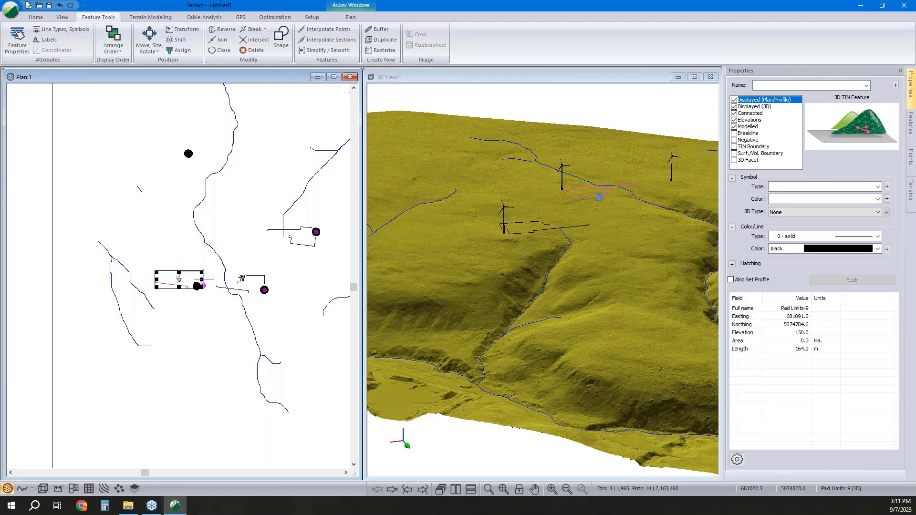
middle_drag(160, 279, 197, 287)
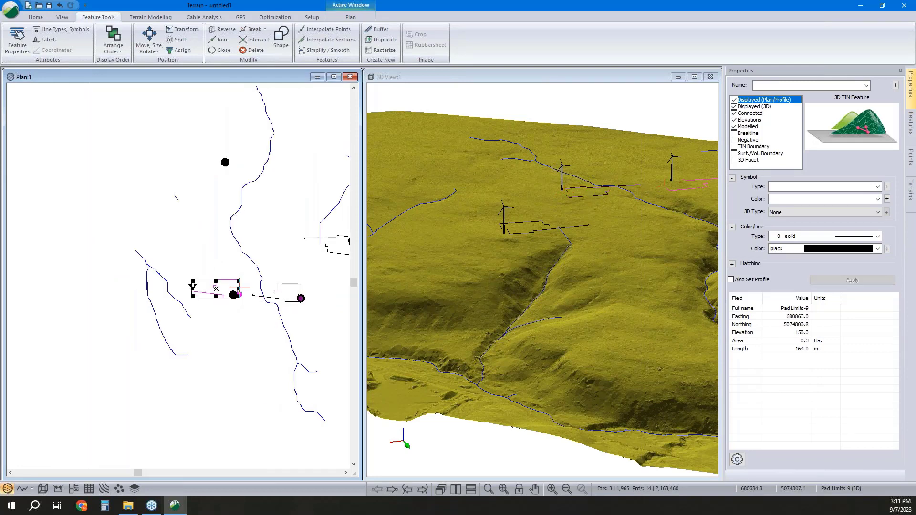
drag(216, 290, 212, 289)
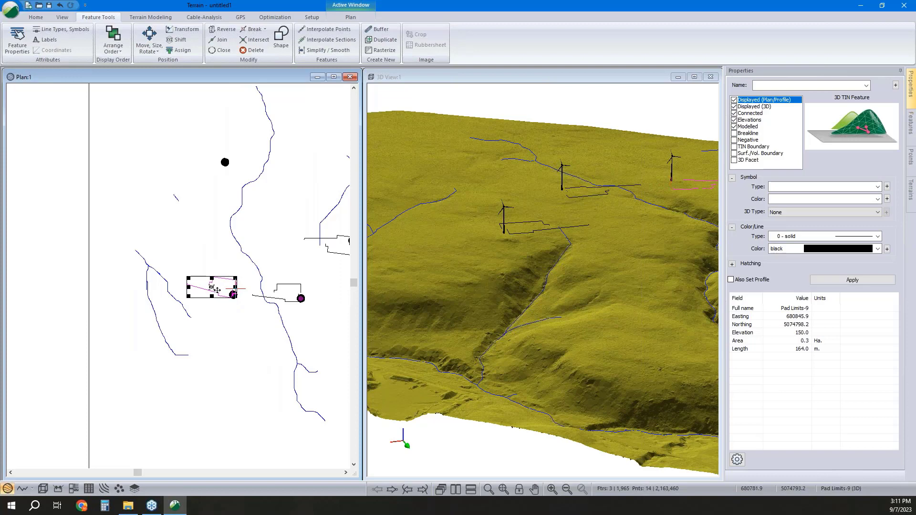
scroll(218, 290, up, 2)
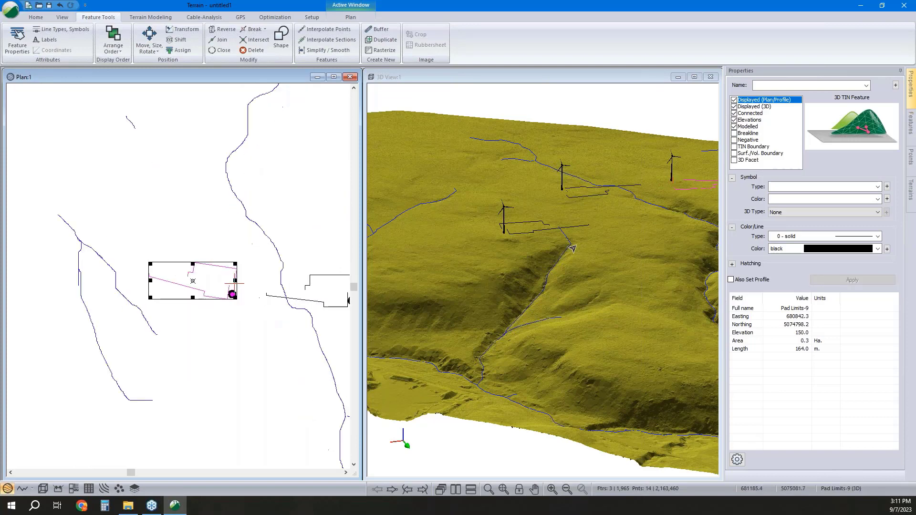
middle_drag(575, 288, 466, 339)
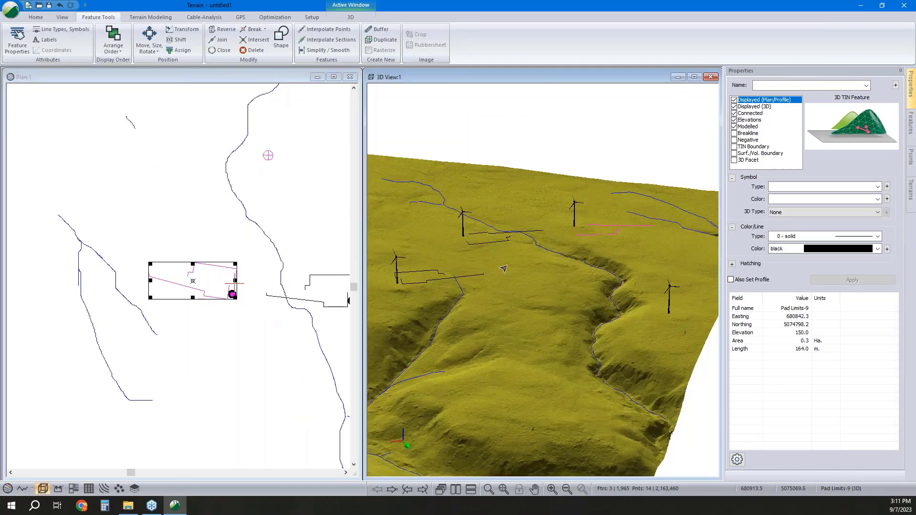
Step: Rotate the southwestern pad further clockwise until its long line runs northwest, and realign its turbine point with the turbine location
click(164, 272)
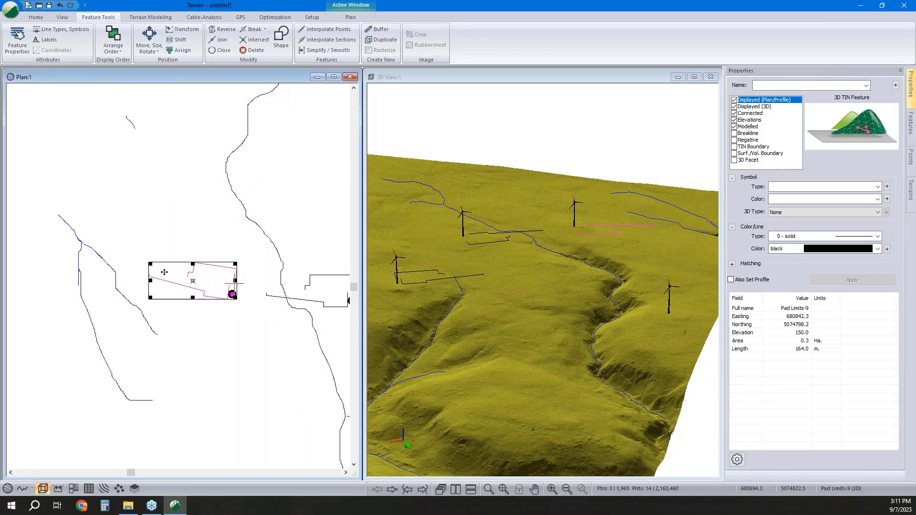
click(187, 281)
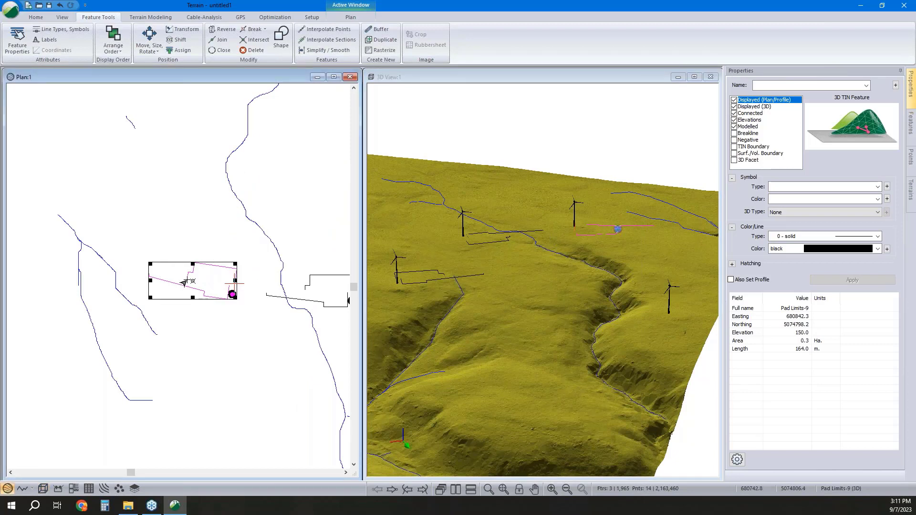
scroll(193, 272, down, 2)
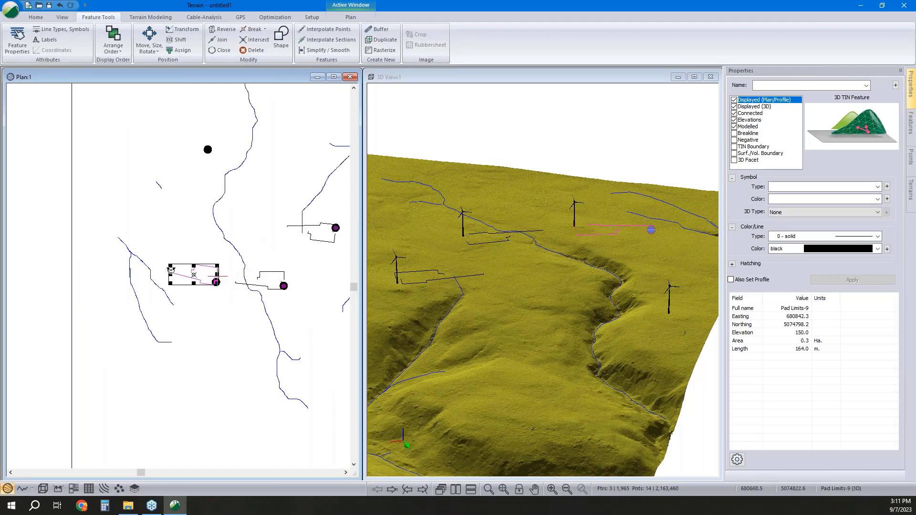
drag(171, 268, 174, 261)
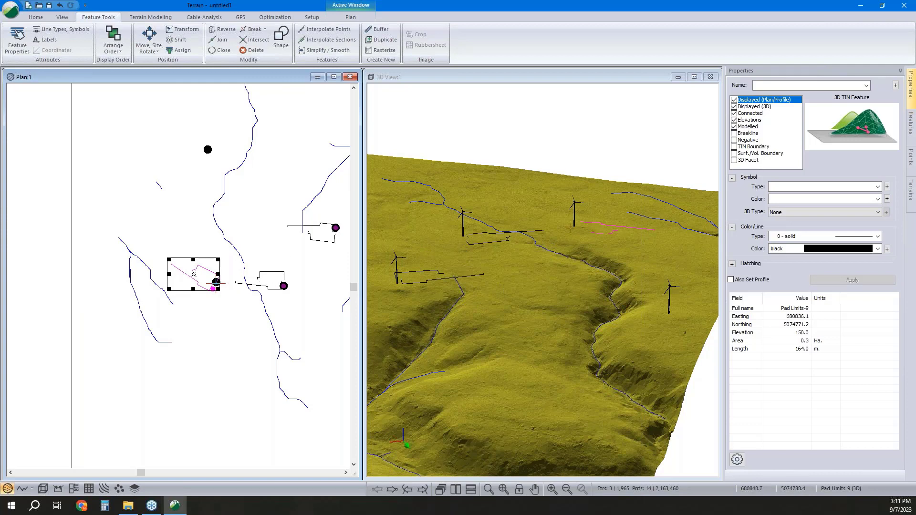
mouse_move(200, 278)
mouse_down()
mouse_move(206, 270)
mouse_move(182, 257)
mouse_move(198, 272)
mouse_move(190, 254)
mouse_move(210, 265)
mouse_move(211, 277)
mouse_up()
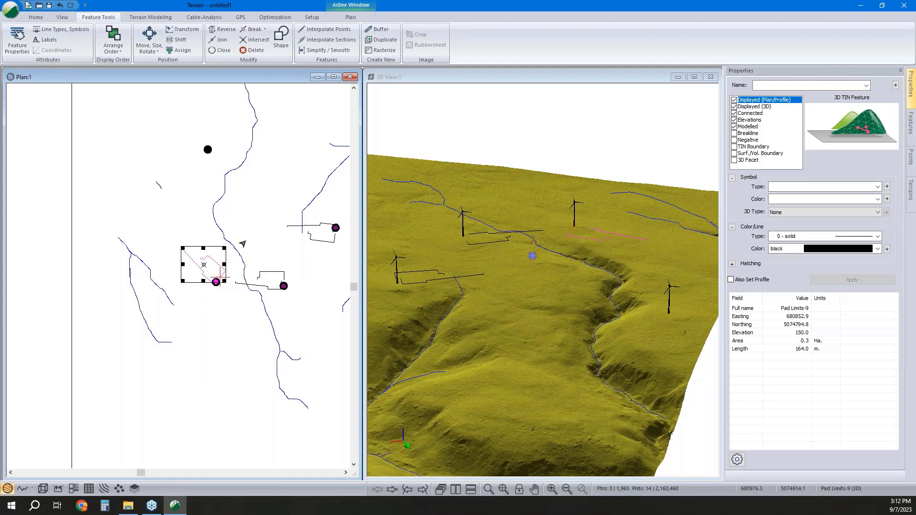
right_click(195, 237)
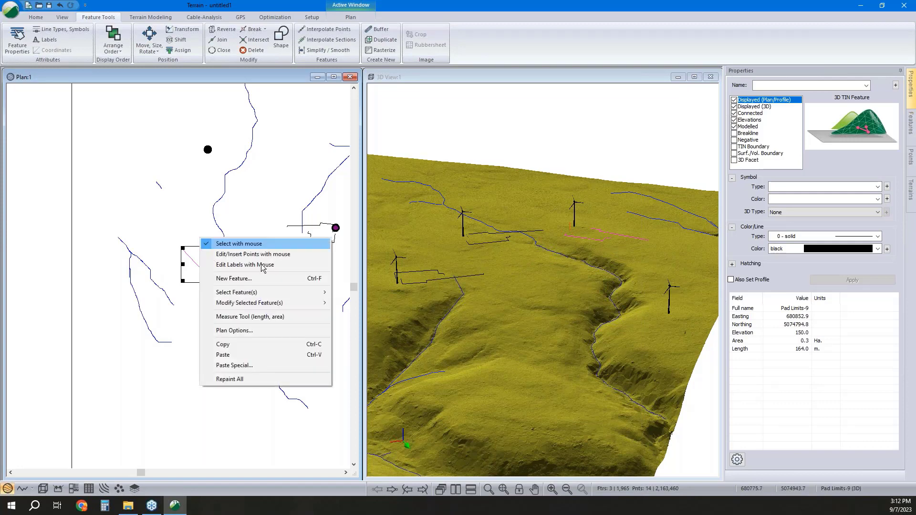
click(229, 344)
click(187, 218)
right_click(196, 207)
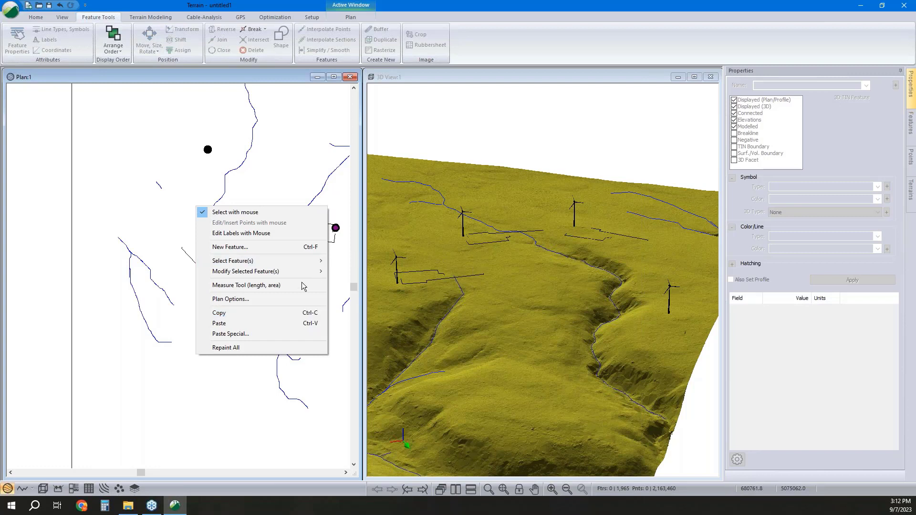
click(261, 314)
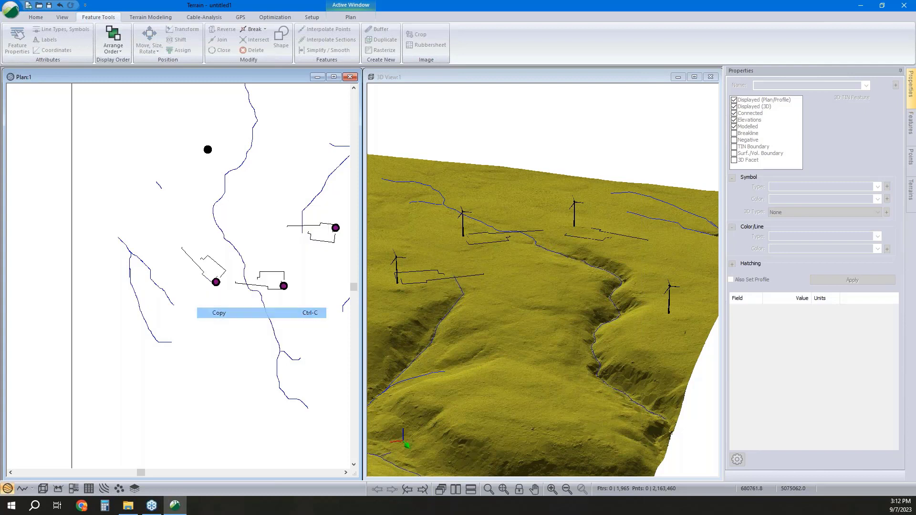
Step: Select the southwestern pad's features together with its turbine point, leaving the stream and the turbine location out of the selection
drag(179, 233, 219, 297)
scroll(220, 288, up, 4)
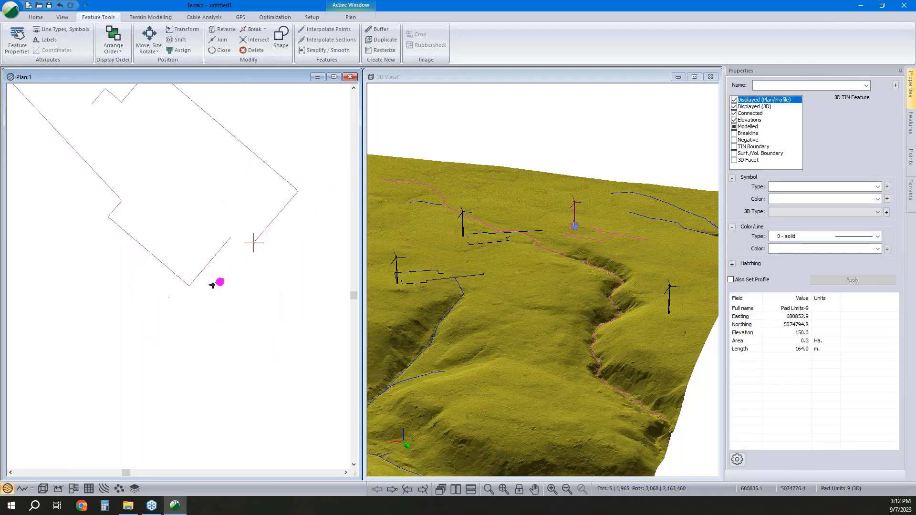
click(220, 285)
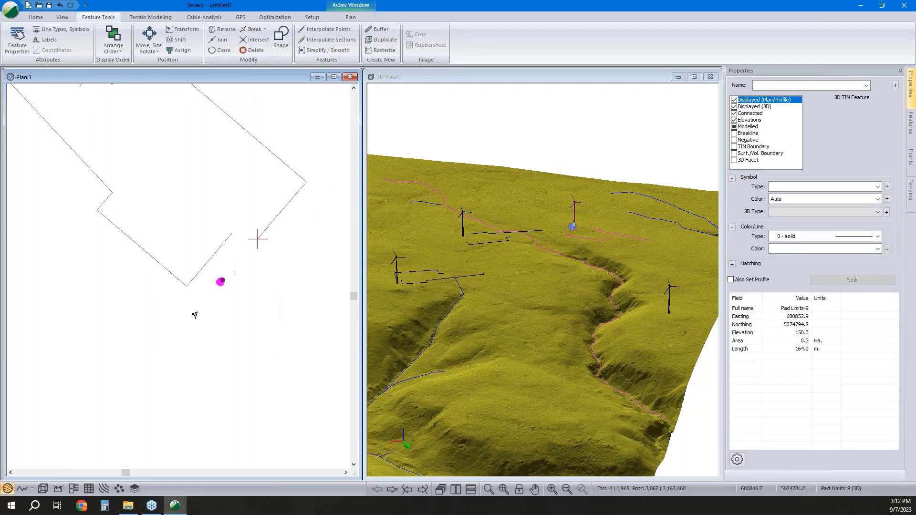
click(220, 282)
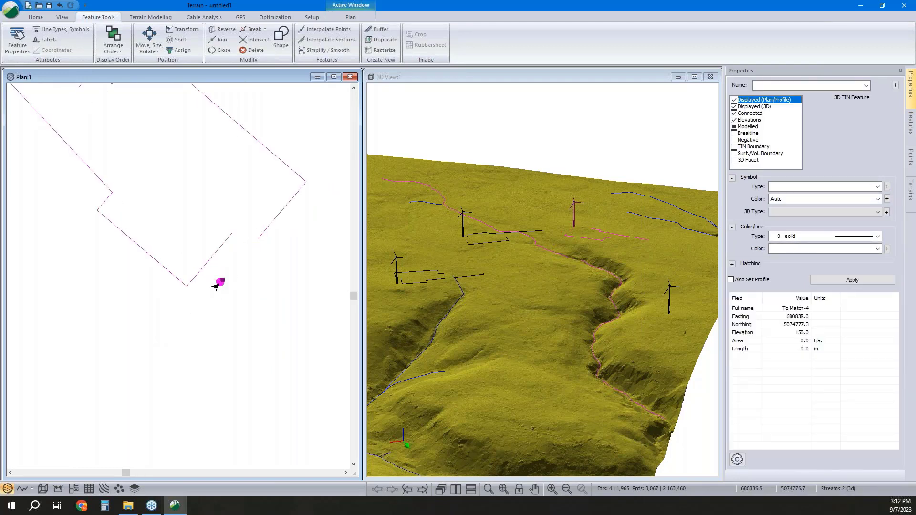
click(220, 284)
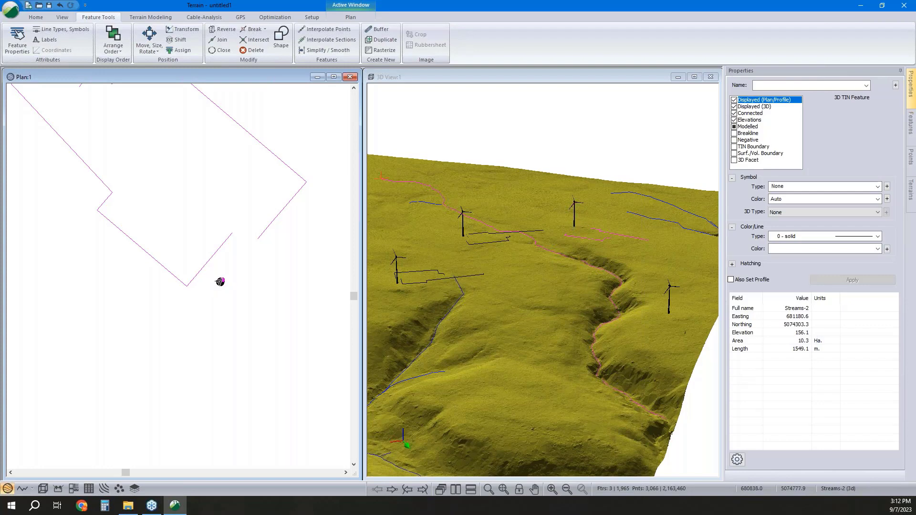
click(220, 282)
scroll(218, 284, down, 3)
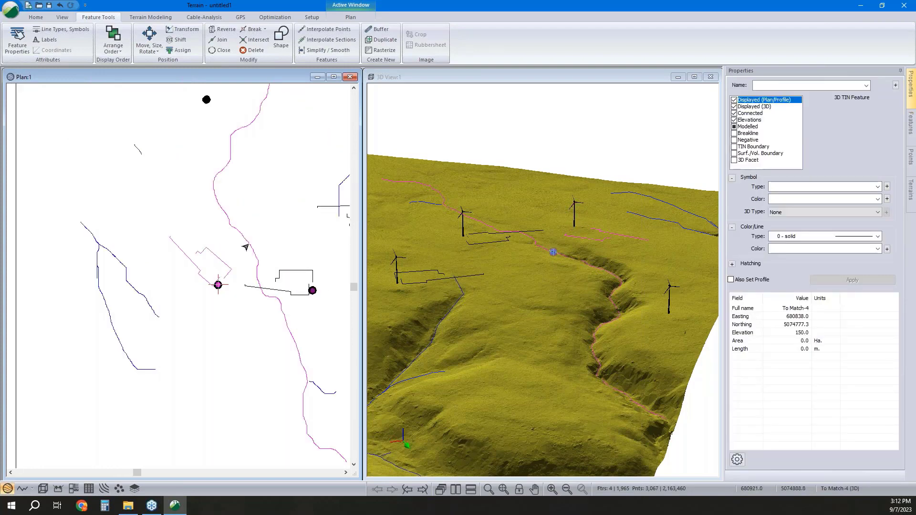
Step: Copy the selected southwestern pad and paste a duplicate in plan
right_click(194, 242)
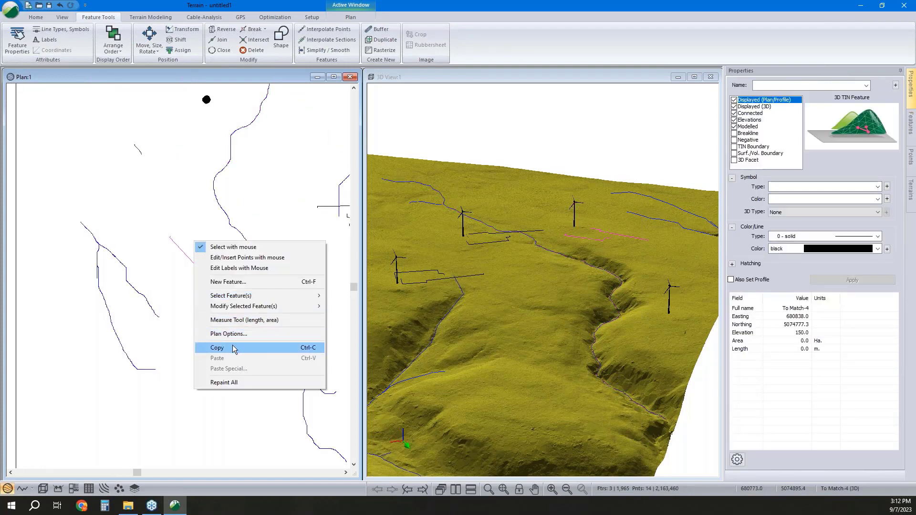
click(232, 348)
right_click(185, 162)
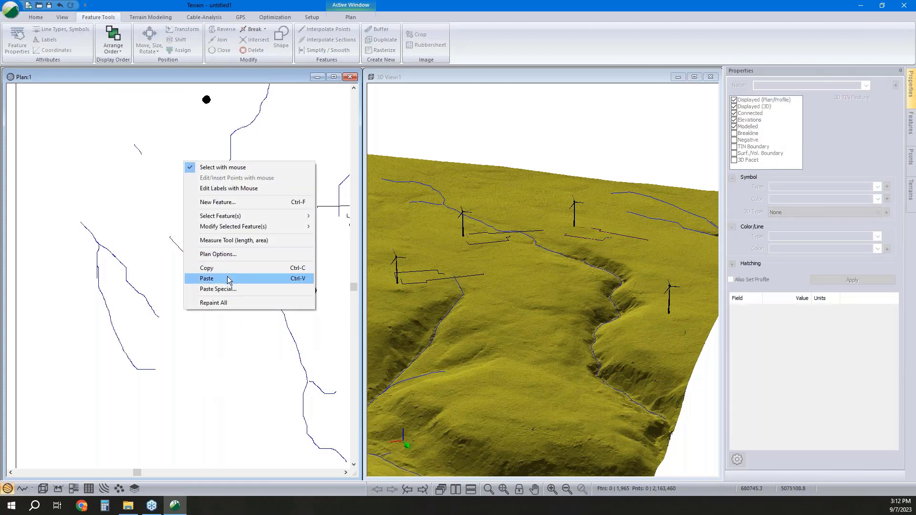
click(228, 279)
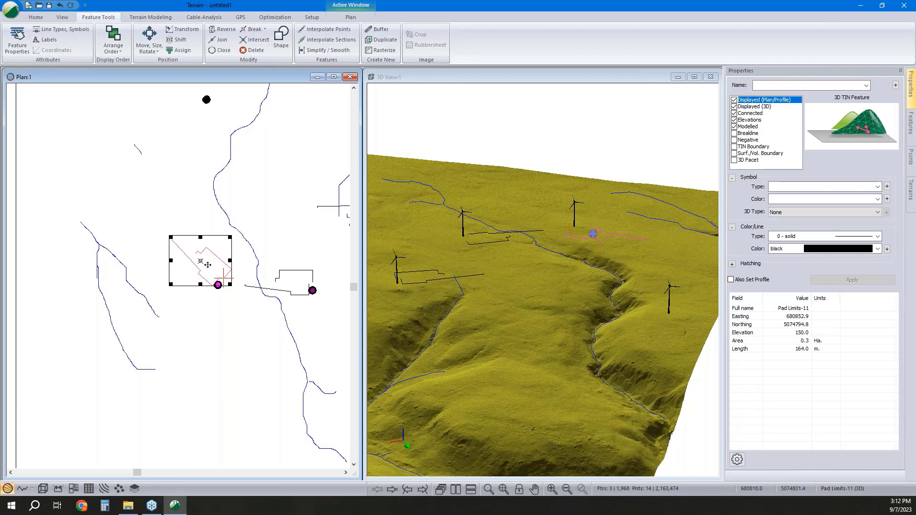
Step: Move the duplicate pad to the northernmost turbine location, rotate it so its long line runs south-southwest, and align its turbine point
drag(208, 265, 203, 109)
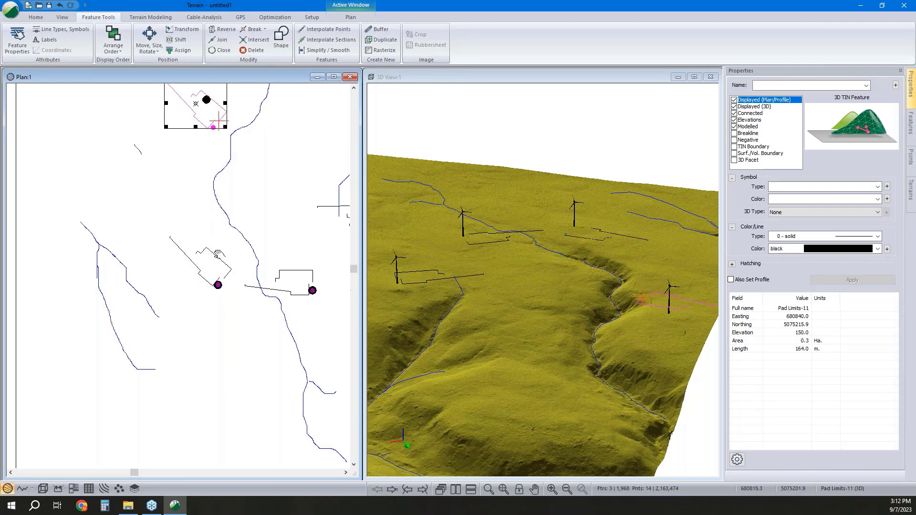
middle_drag(204, 107, 218, 254)
drag(190, 227, 228, 286)
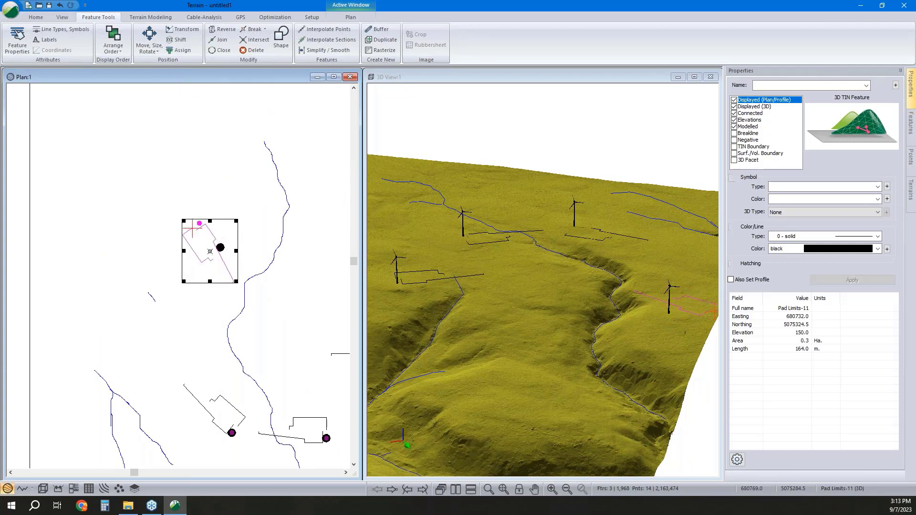
drag(210, 252, 229, 260)
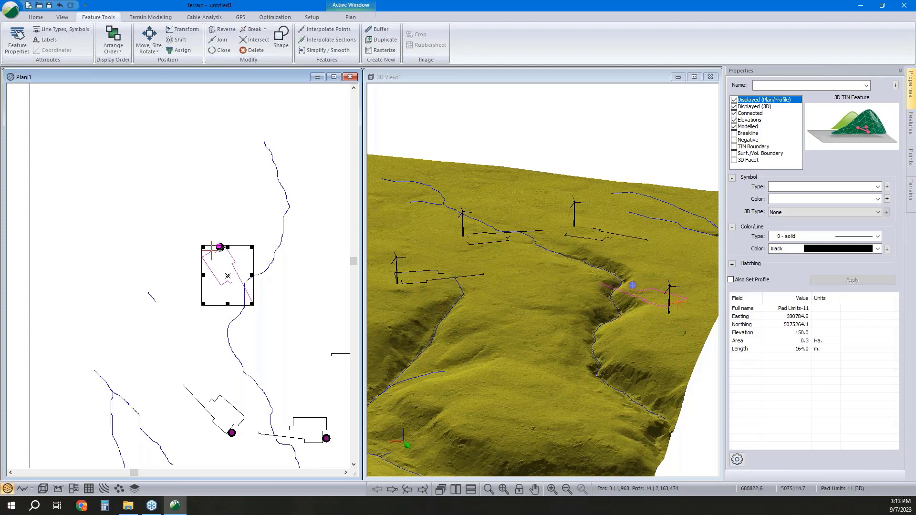
drag(241, 306, 227, 308)
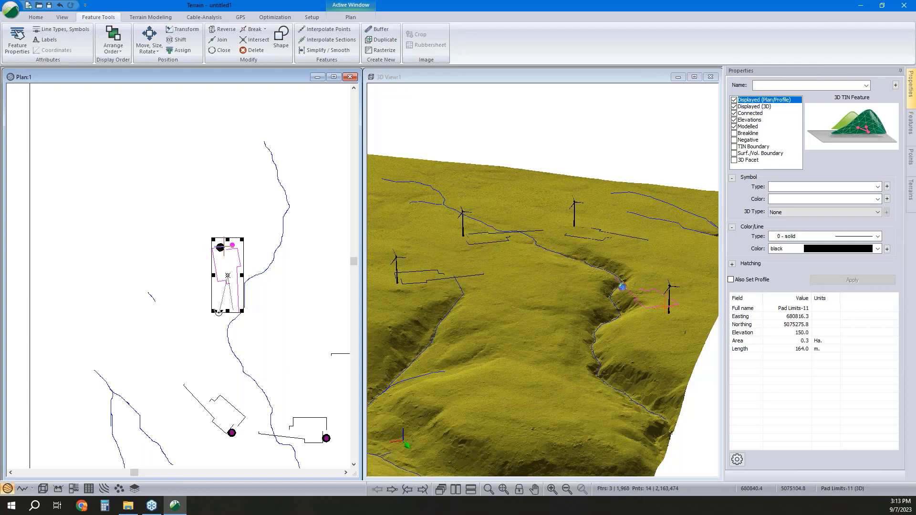
drag(215, 310, 211, 263)
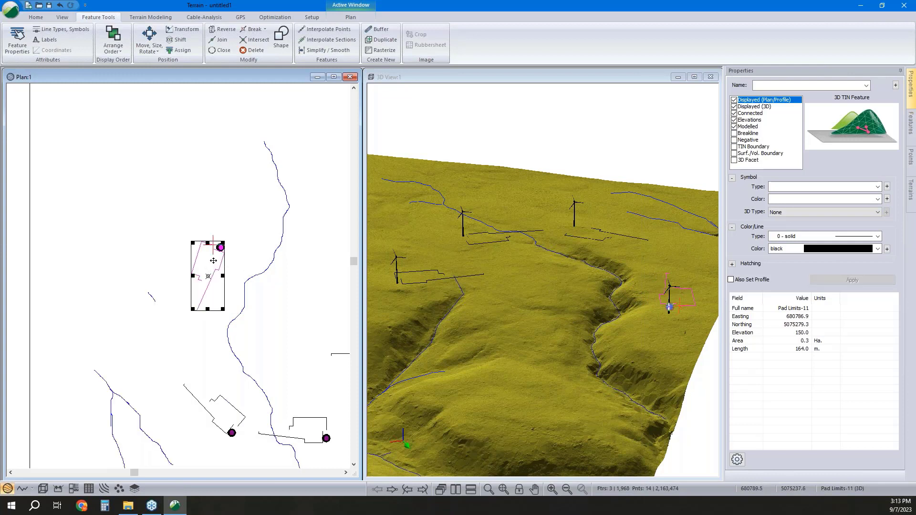
Step: Fine-tune the northernmost pad's position at its turbine location and shift the pad's elevation to 132.5 m
click(212, 260)
drag(212, 260, 211, 260)
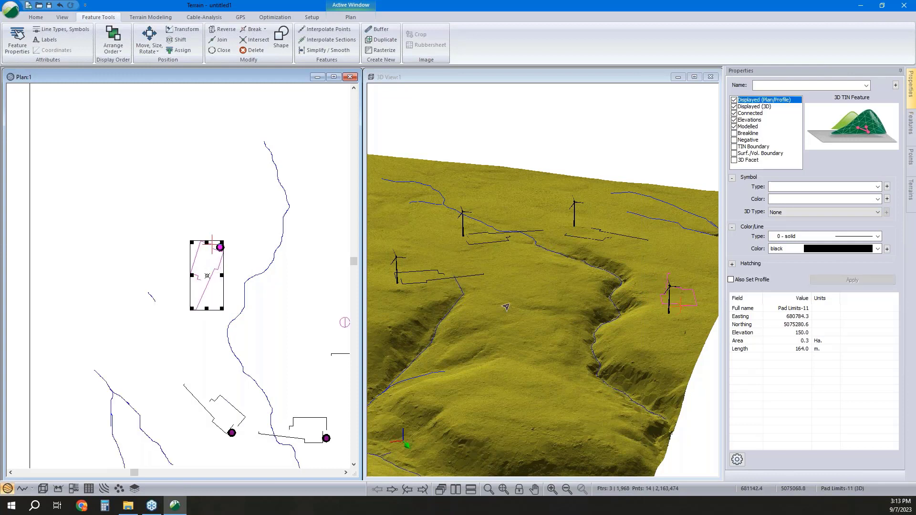
scroll(639, 333, down, 1)
middle_drag(469, 299, 400, 310)
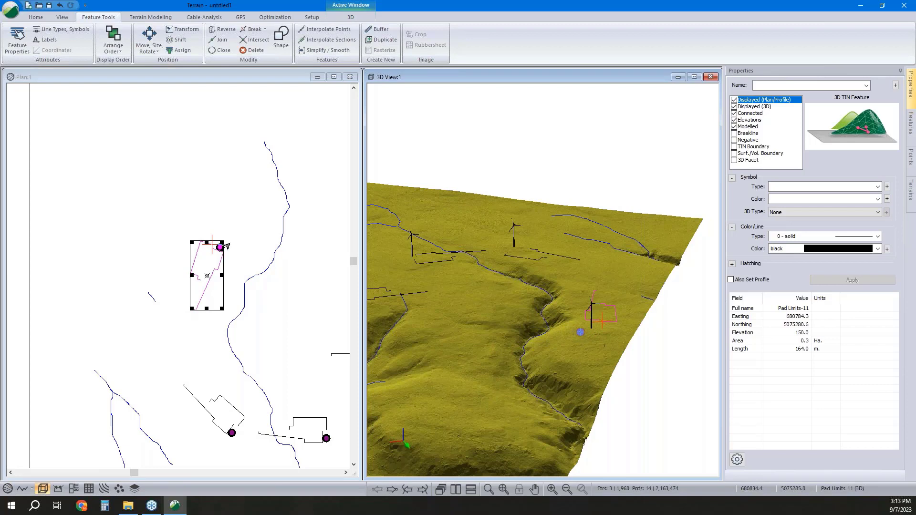
mouse_move(230, 243)
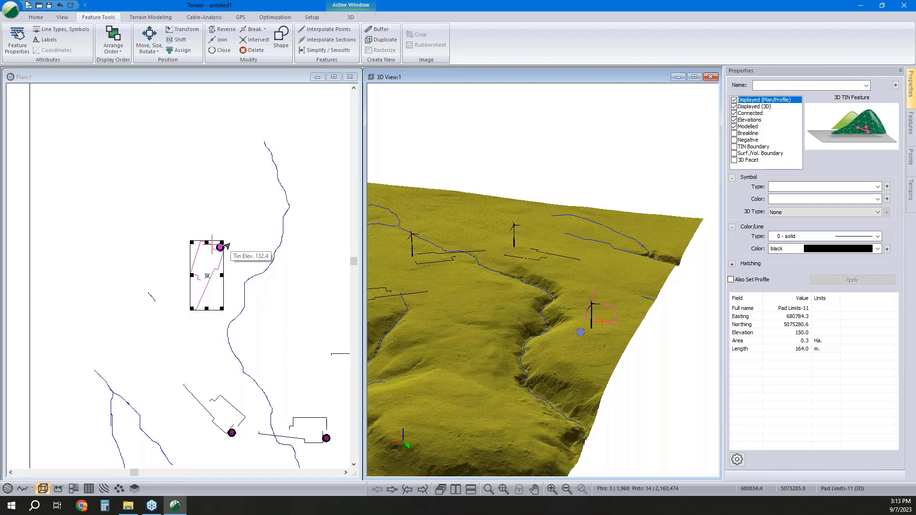
click(181, 41)
key(Tab)
key(Tab)
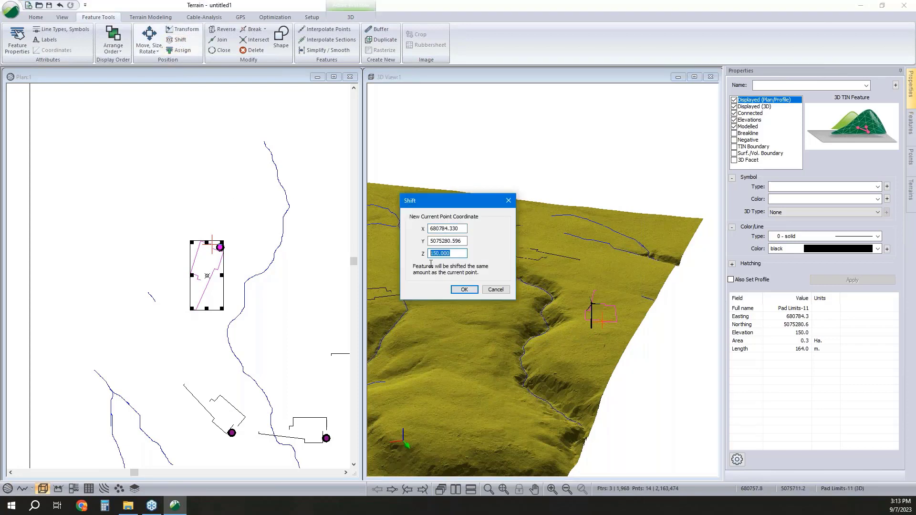
text(132.5)
click(465, 290)
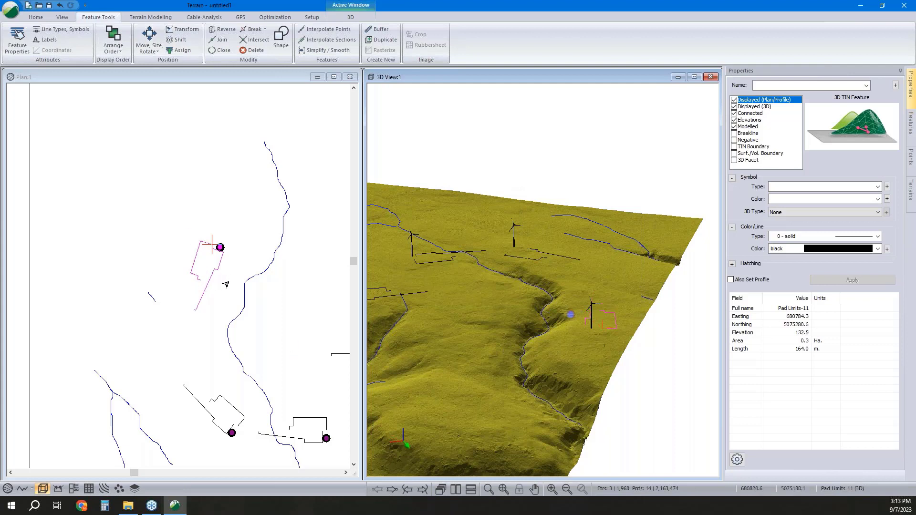
Step: Examine the placed pads, turbines and streams across the terrain in plan and 3D
click(243, 261)
scroll(243, 261, down, 3)
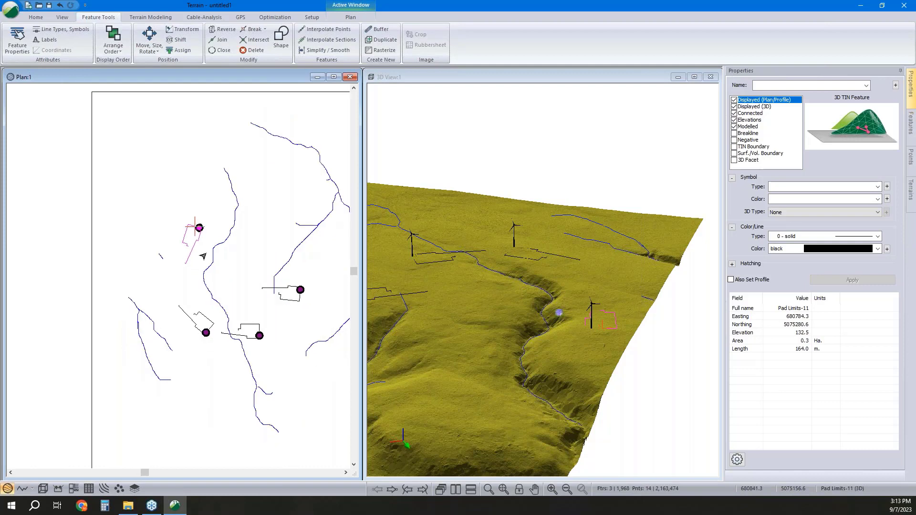
middle_drag(236, 226, 233, 221)
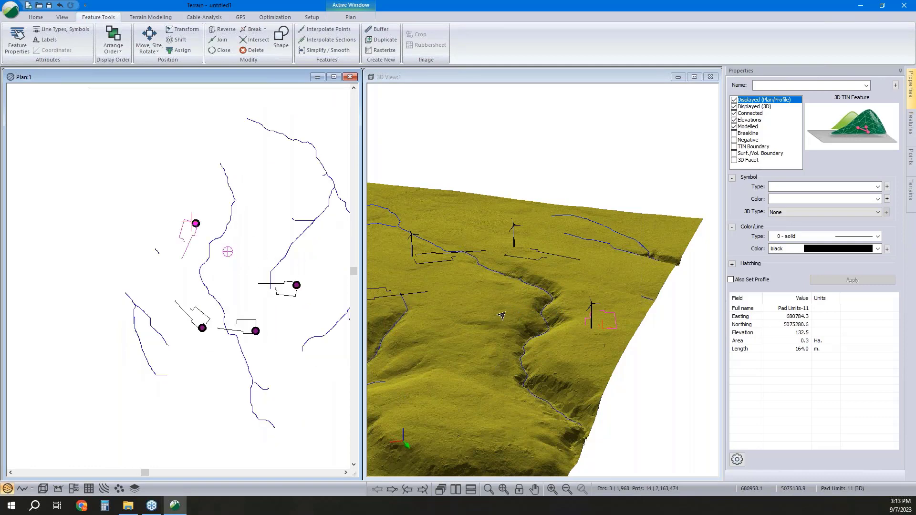
click(529, 307)
scroll(529, 307, down, 3)
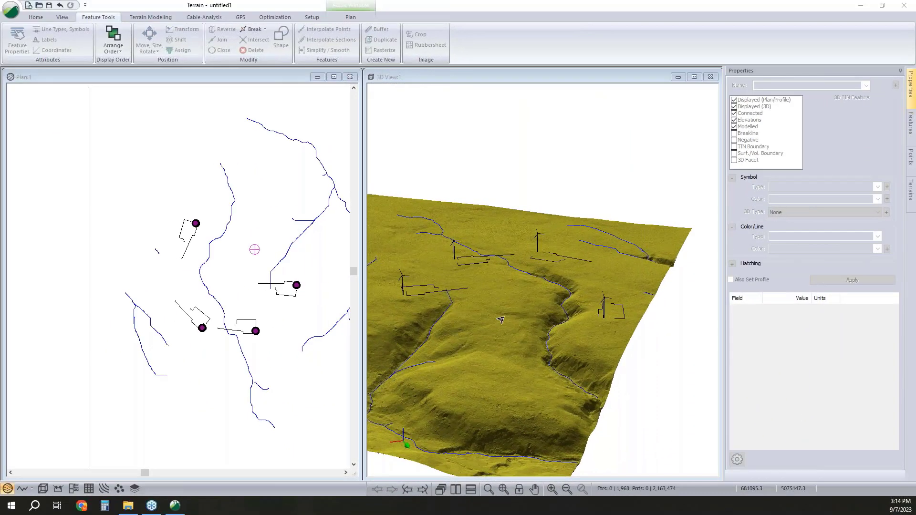
middle_drag(500, 320, 527, 368)
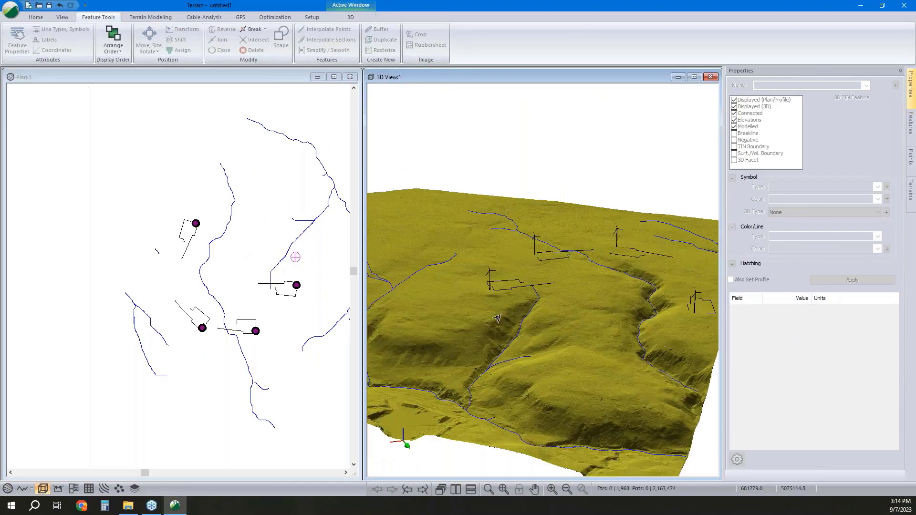
middle_drag(497, 319, 486, 364)
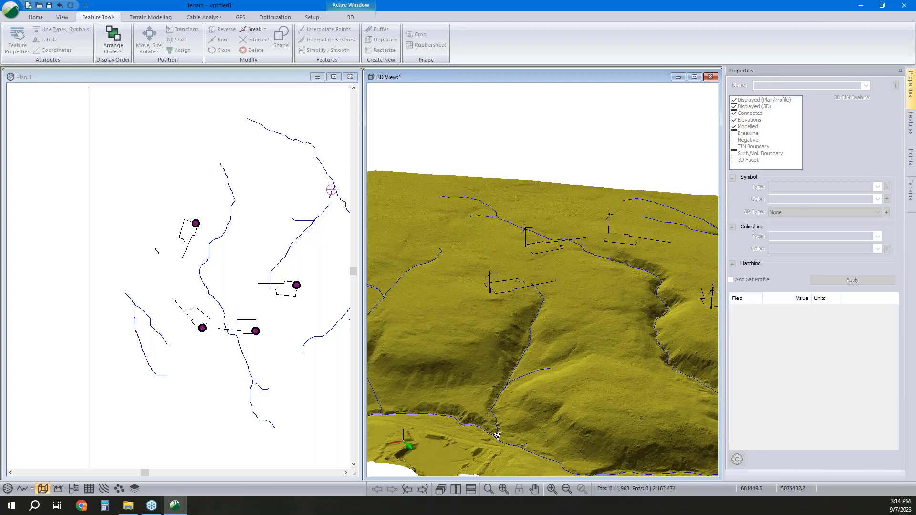
middle_drag(494, 451, 543, 281)
middle_drag(453, 425, 518, 406)
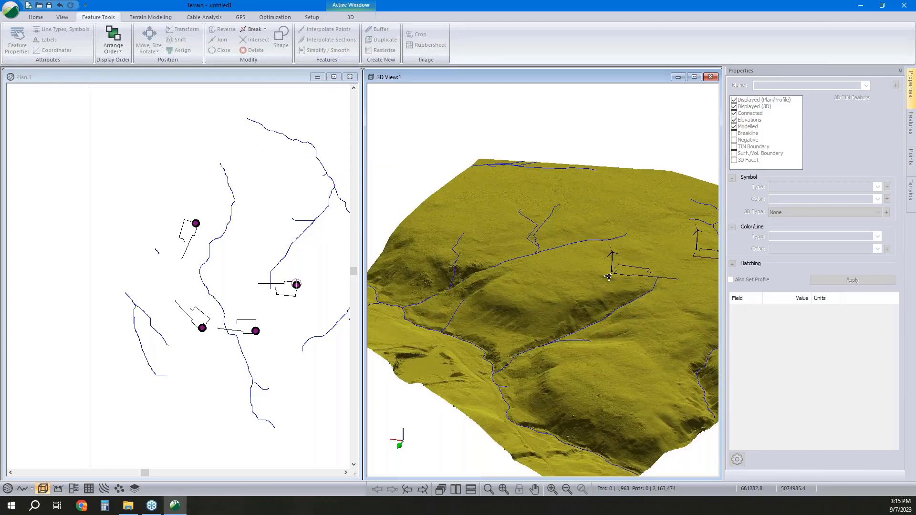
middle_drag(599, 306, 564, 369)
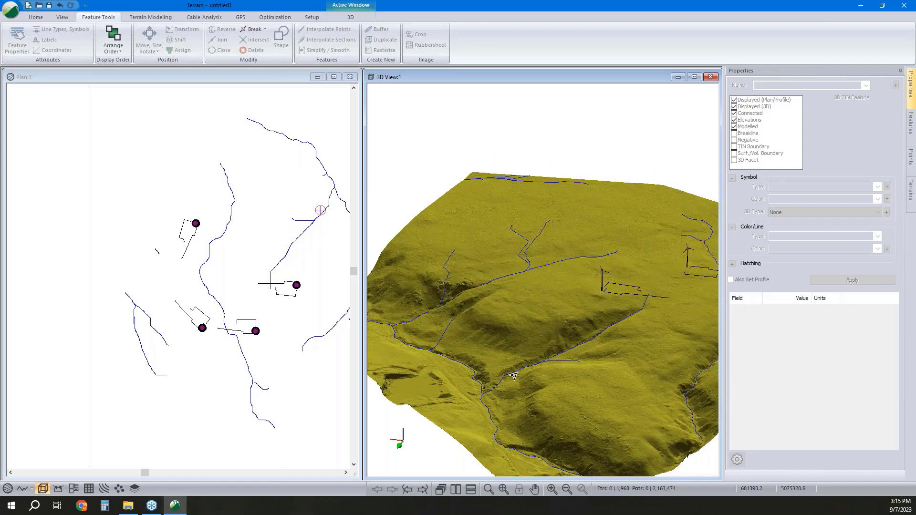
middle_drag(508, 377, 470, 350)
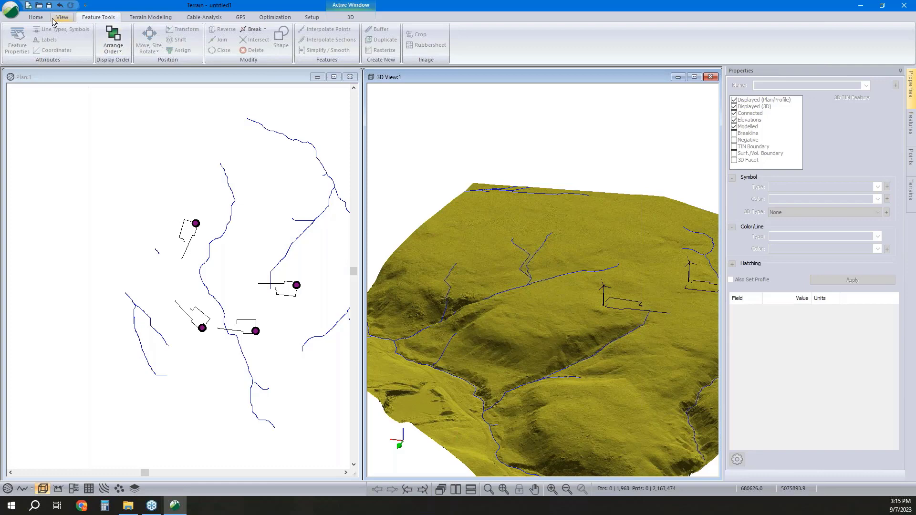
Step: Create a new feature named "A to B" without elevations, set up for drawing with the mouse
click(36, 16)
click(48, 41)
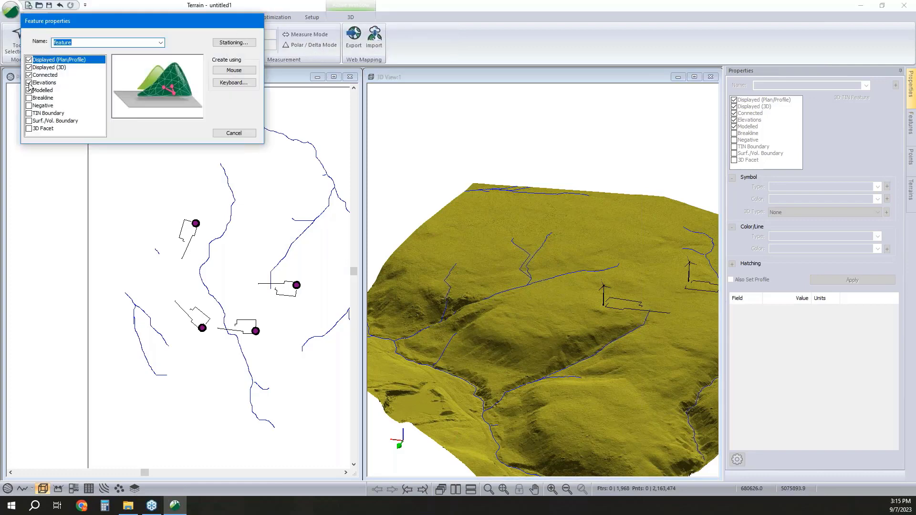
click(29, 82)
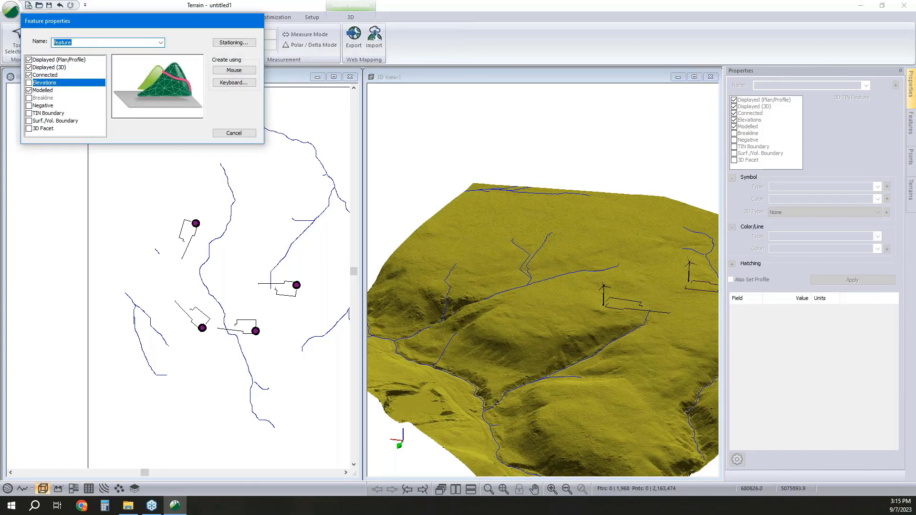
text(A to B)
click(234, 70)
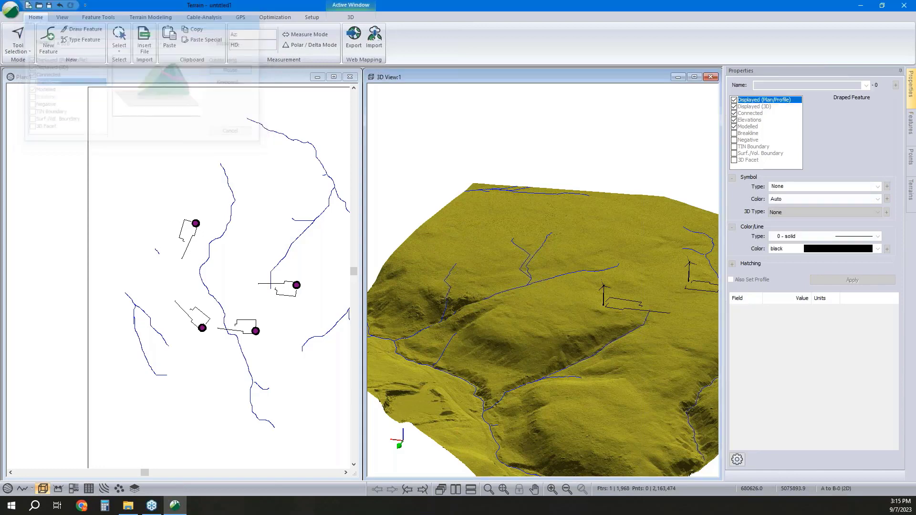
Step: Draw the A to B line from the northeastern stream junction to the west end of the easternmost pad's long line
click(346, 188)
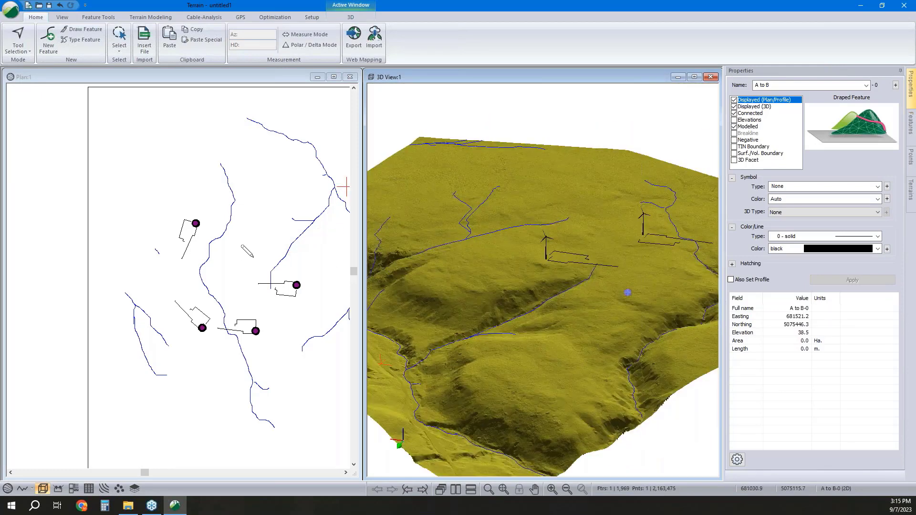
click(259, 284)
scroll(258, 284, up, 4)
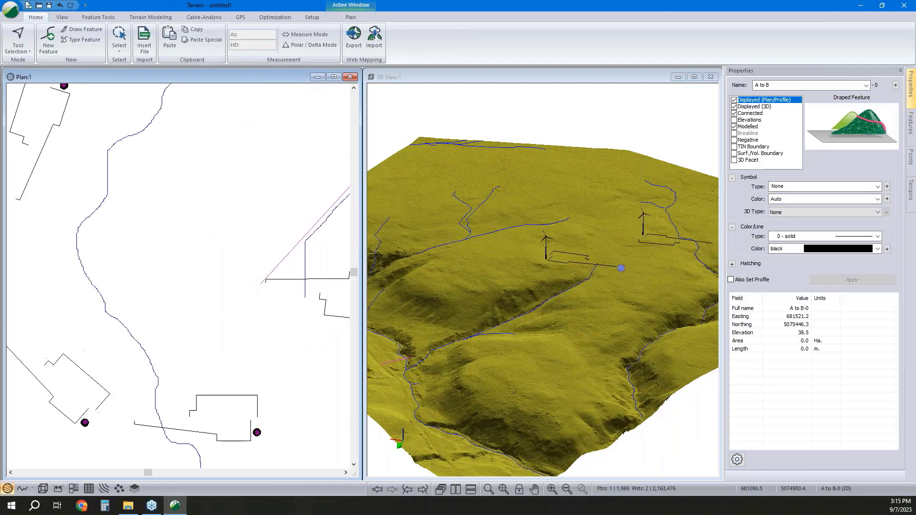
scroll(262, 285, up, 1)
click(267, 283)
scroll(271, 249, down, 3)
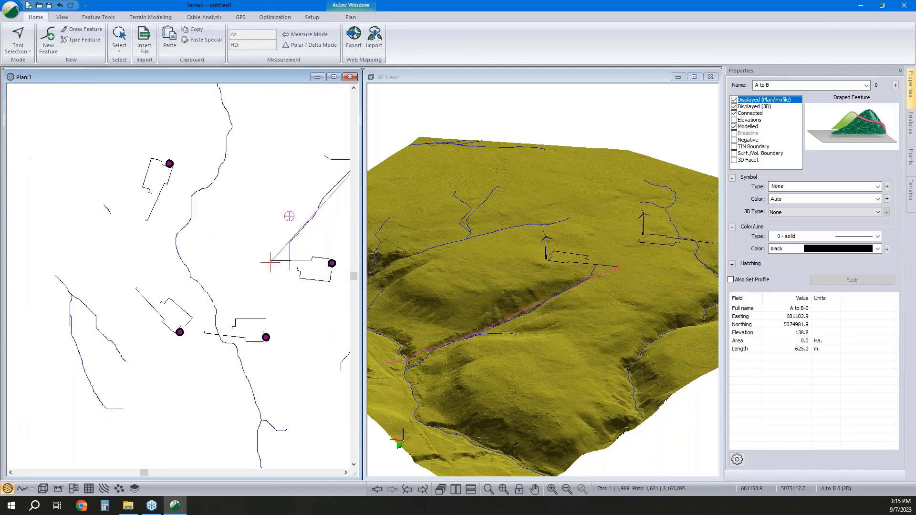
right_click(497, 276)
click(523, 283)
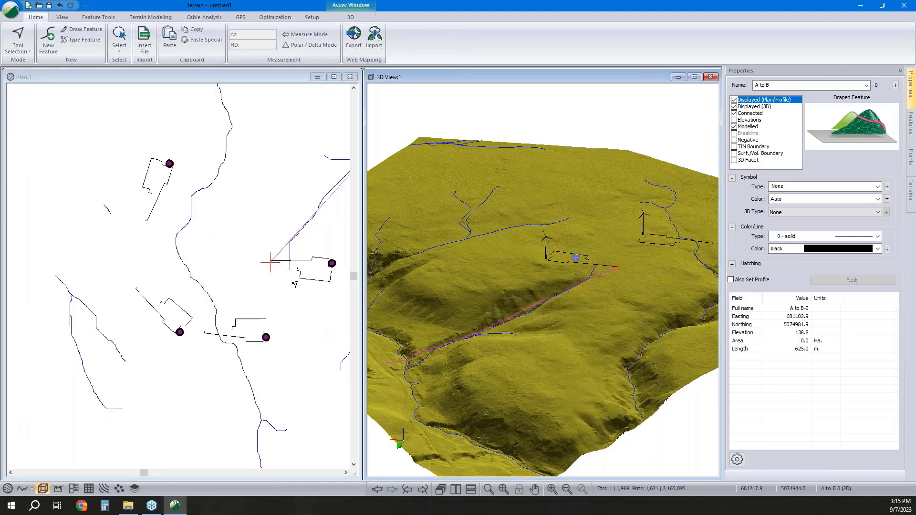
Step: Open Path Explorer and choose the A to B-0 feature as the source and destination
scroll(286, 289, down, 2)
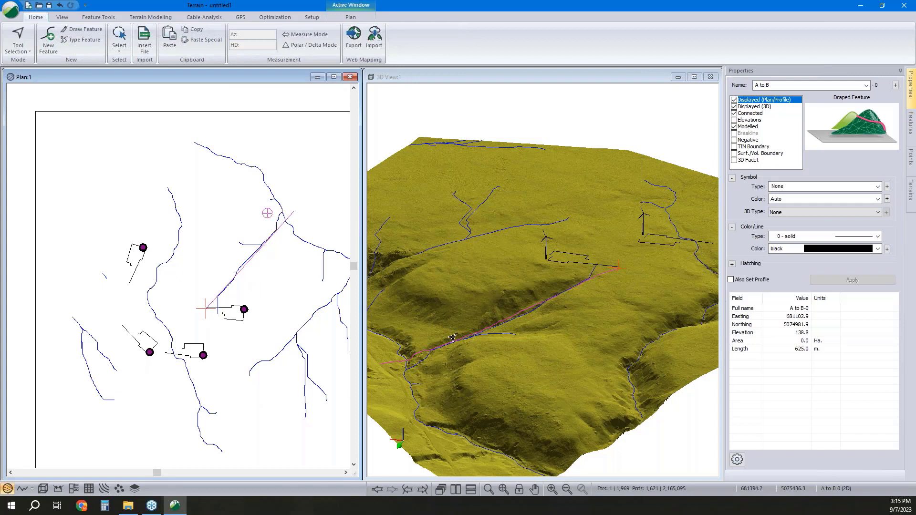
click(262, 19)
click(11, 46)
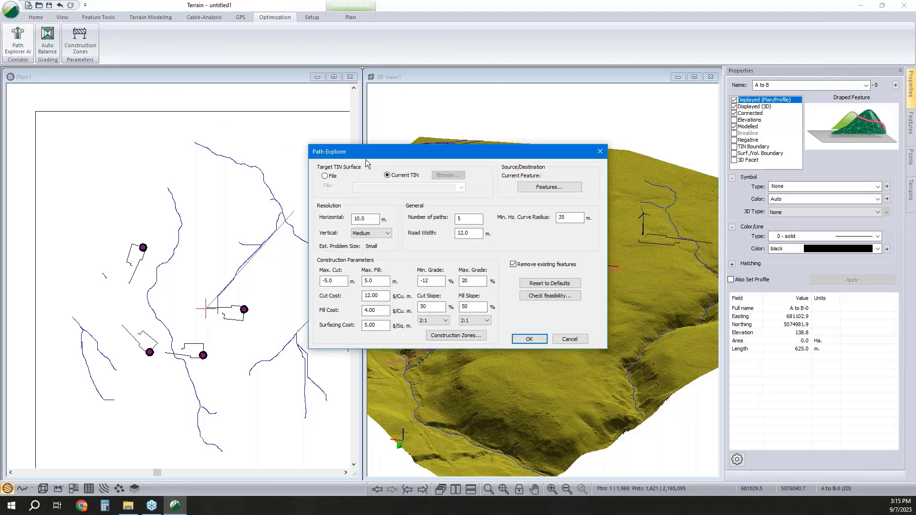
click(562, 188)
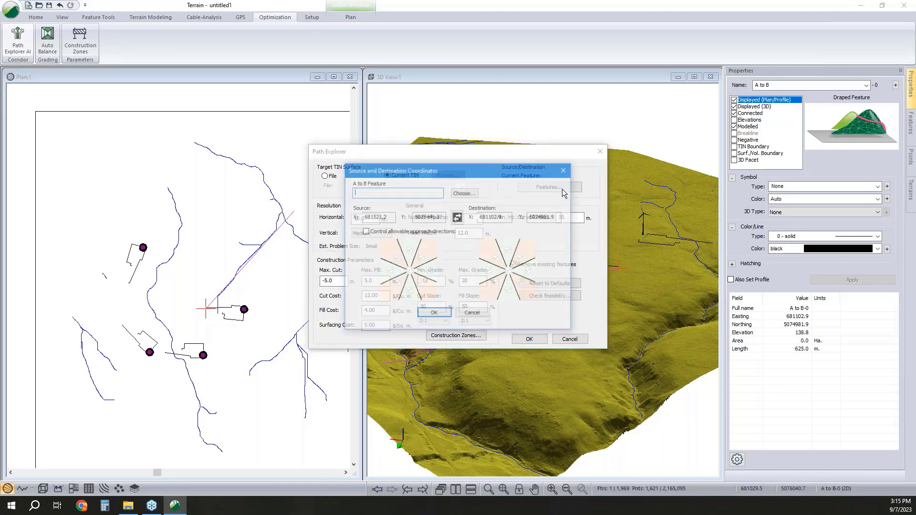
click(464, 193)
click(378, 180)
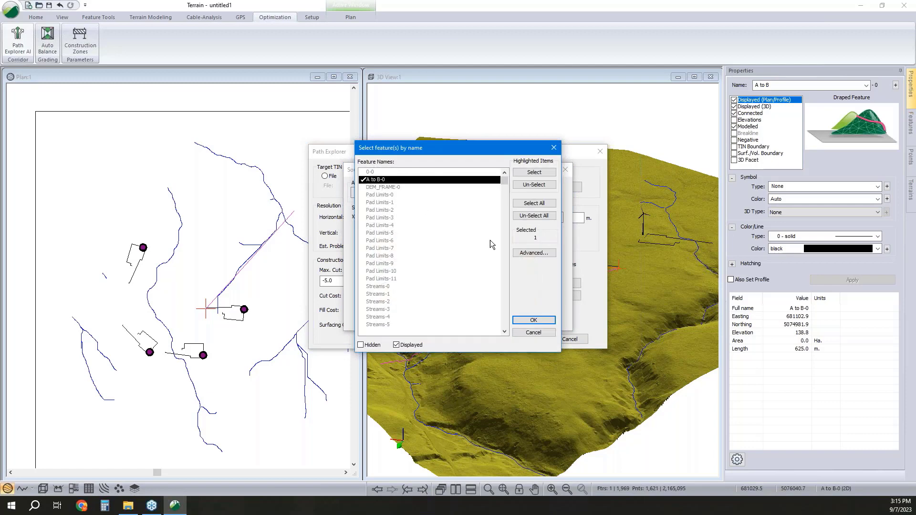
click(534, 320)
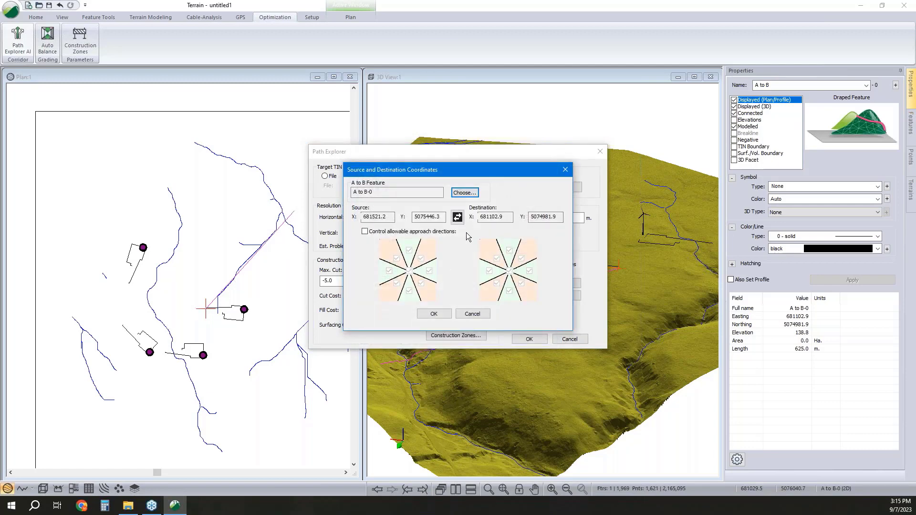
click(435, 314)
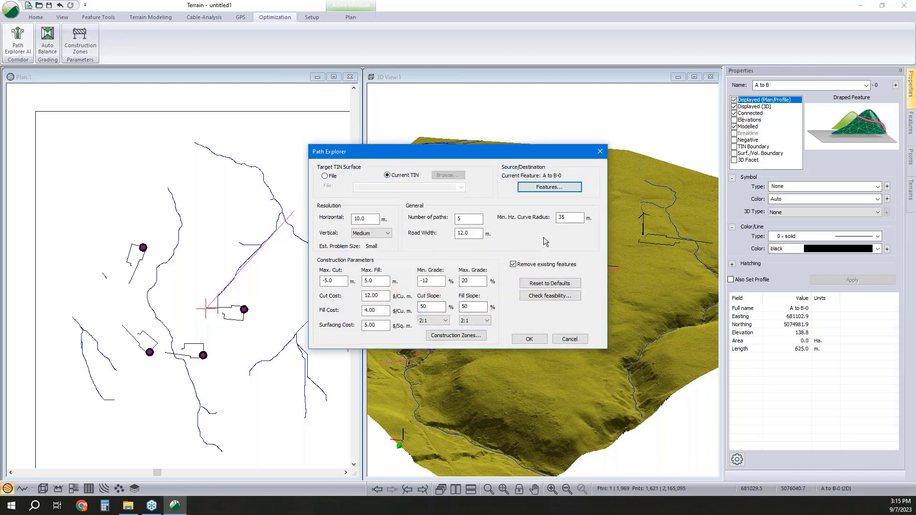
Step: Set the minimum horizontal curve radius to 50 m, the horizontal resolution to 12.5 m and the maximum grade to 18%
double_click(570, 219)
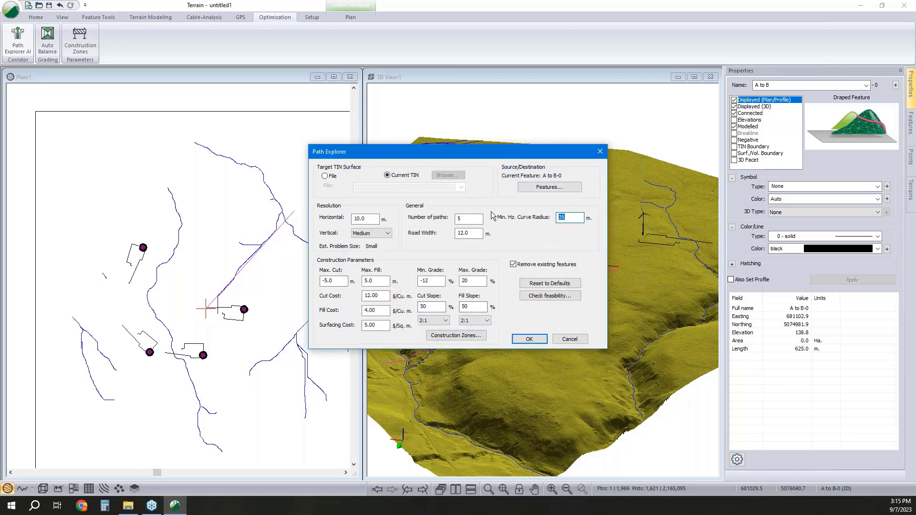
text(50)
double_click(365, 218)
text(1)
click(470, 220)
double_click(471, 281)
text(1)
Step: Set the path construction costs to 4 $/Cu. m. for cut and 6 $/Cu. m. for fill
double_click(378, 296)
text(4)
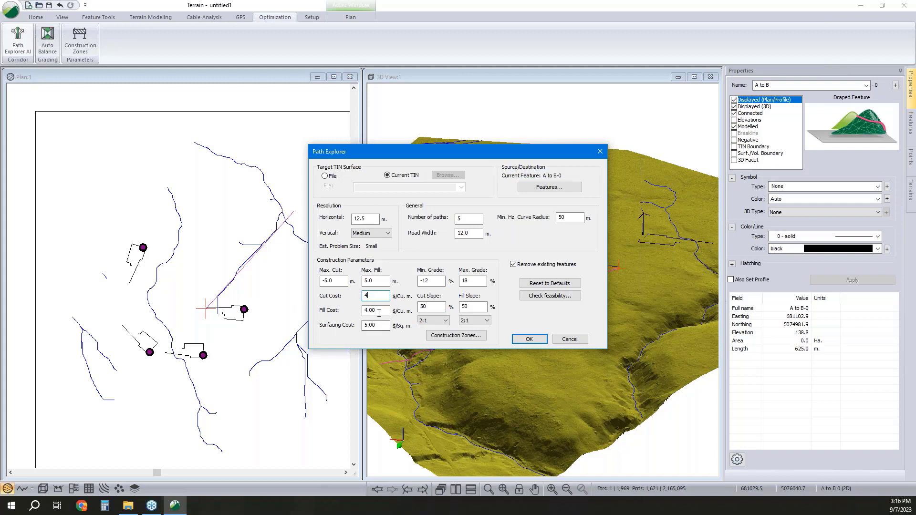
key(Tab)
text(6)
drag(381, 327, 340, 332)
Step: Run the path exploration between A and B and accept its current solutions
click(527, 341)
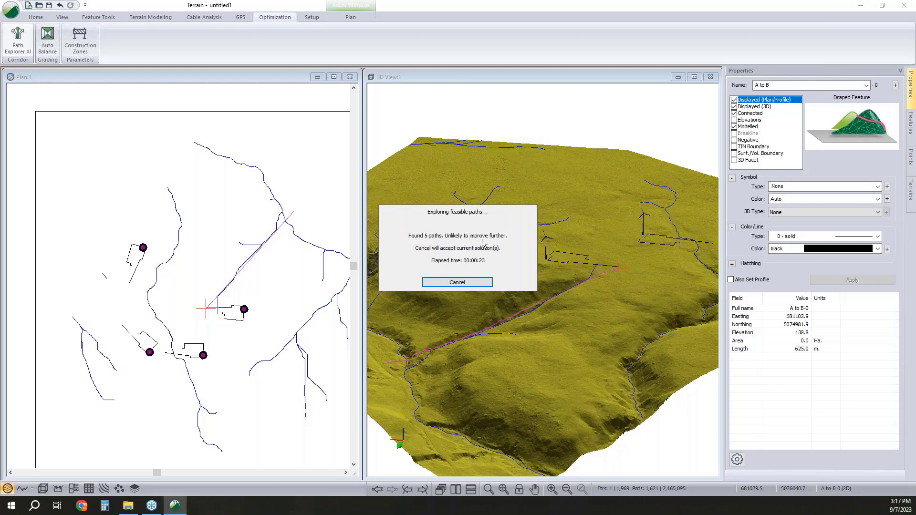
click(461, 284)
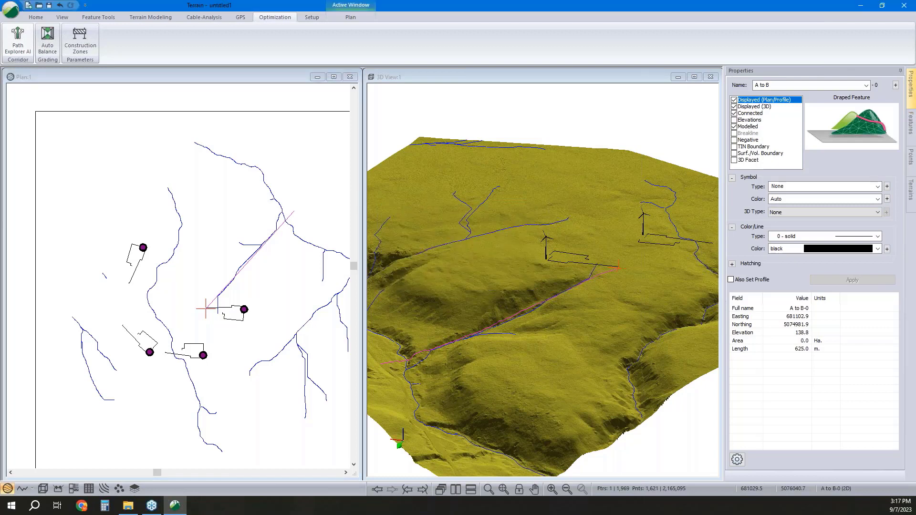
click(495, 275)
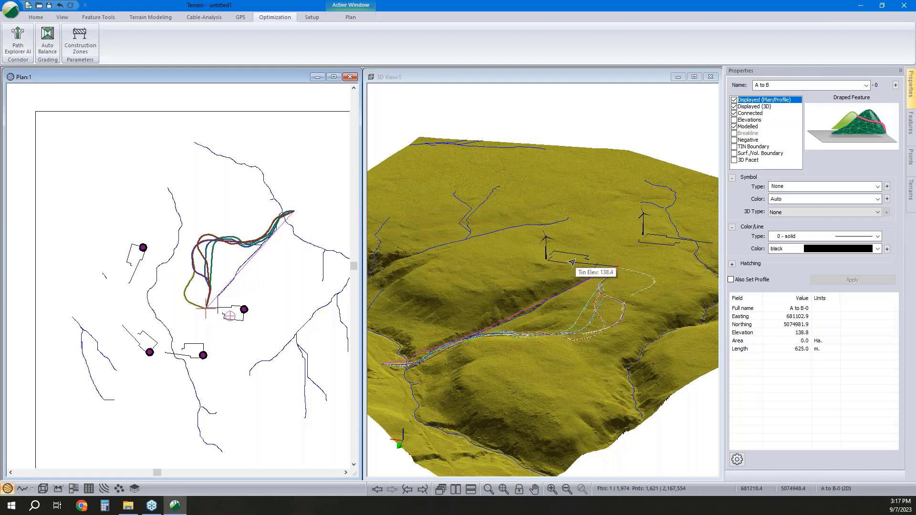
Step: Examine the generated road paths in plan and 3D, from the pad end down to the stream crossing
mouse_move(547, 371)
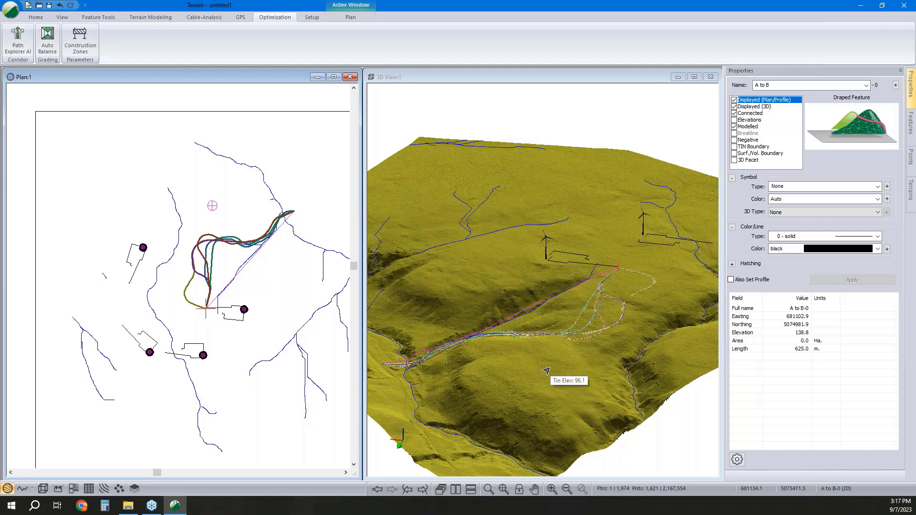
middle_drag(400, 342, 461, 360)
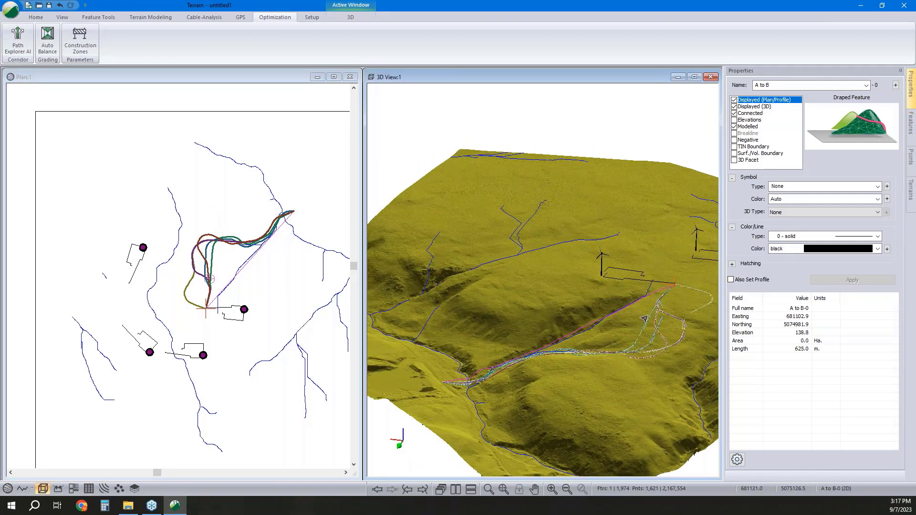
scroll(191, 305, up, 4)
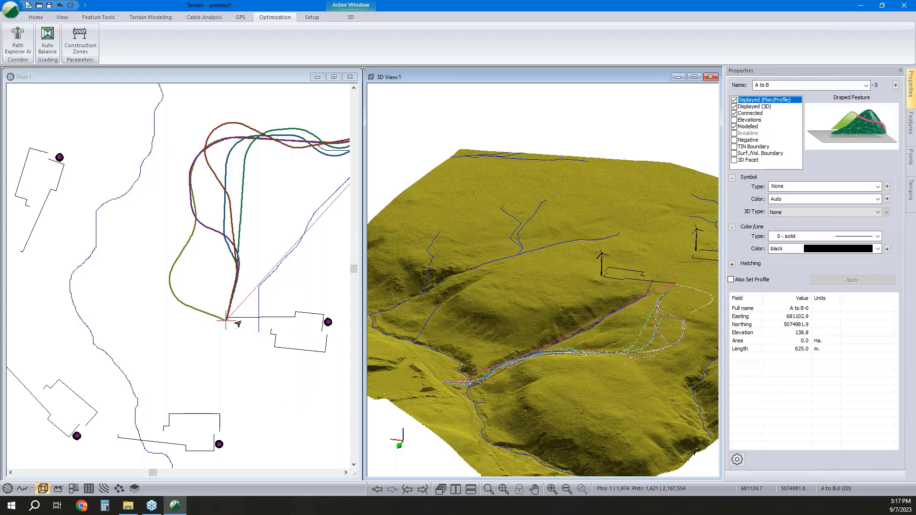
middle_drag(239, 326, 214, 324)
middle_drag(459, 379, 475, 248)
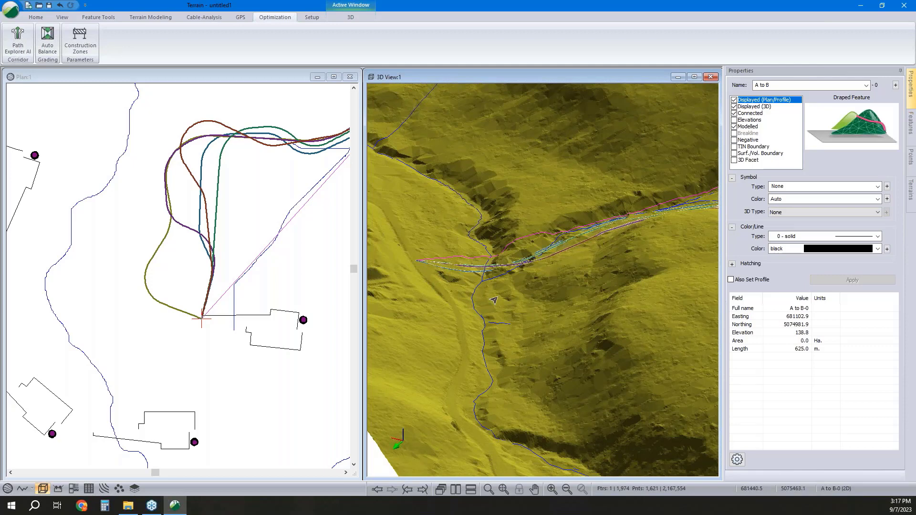
Step: Examine the generated road paths and the streams they cross in 3D, selecting the short side stream beside the gully
middle_drag(494, 301, 472, 352)
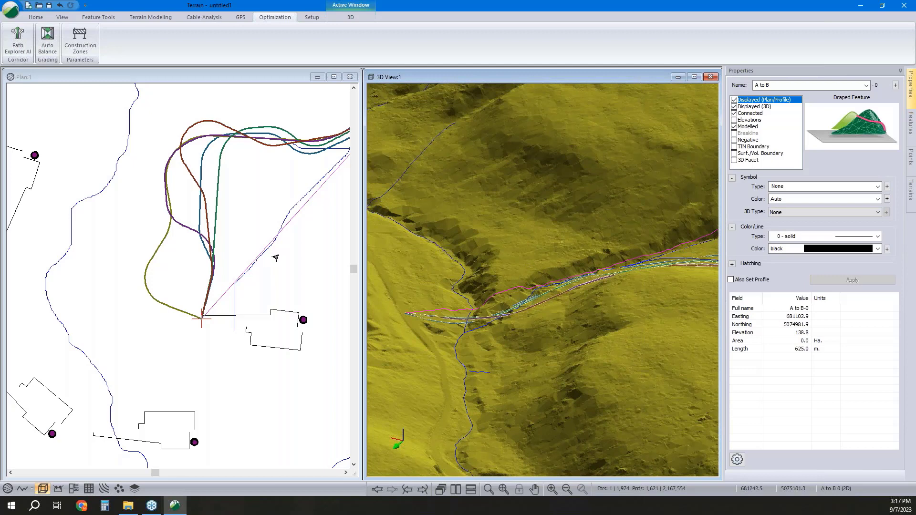
middle_drag(276, 258, 269, 267)
middle_drag(584, 299, 572, 352)
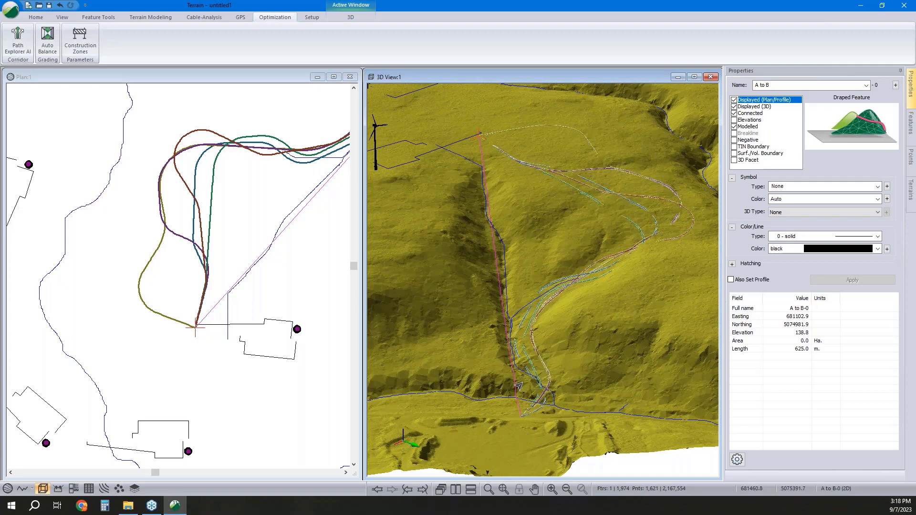
scroll(519, 385, up, 2)
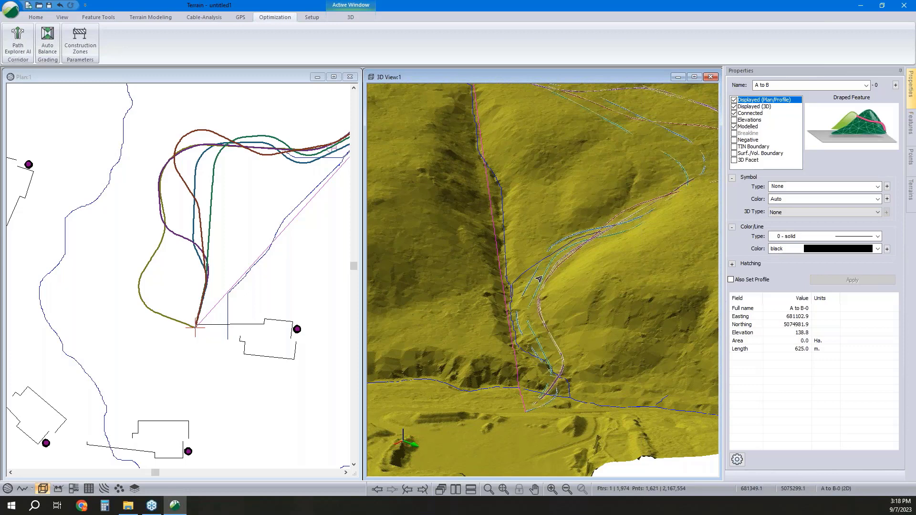
drag(601, 283, 516, 286)
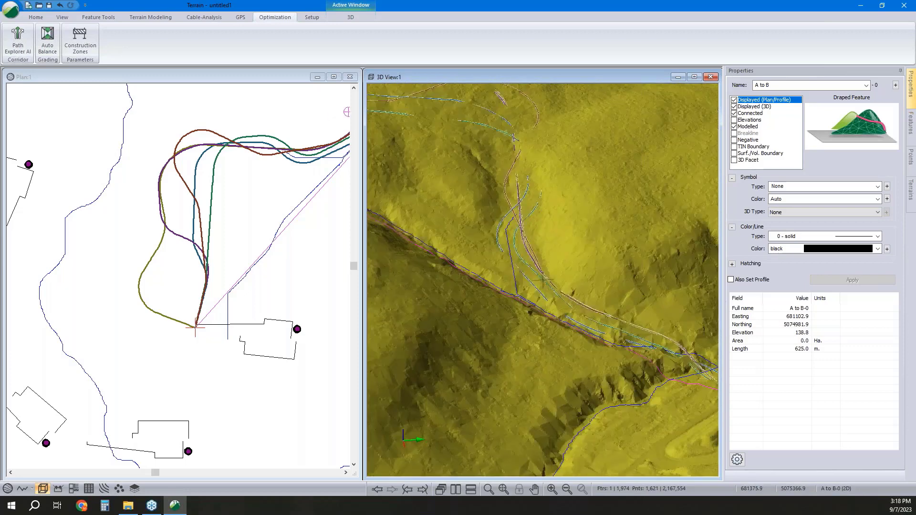
click(516, 286)
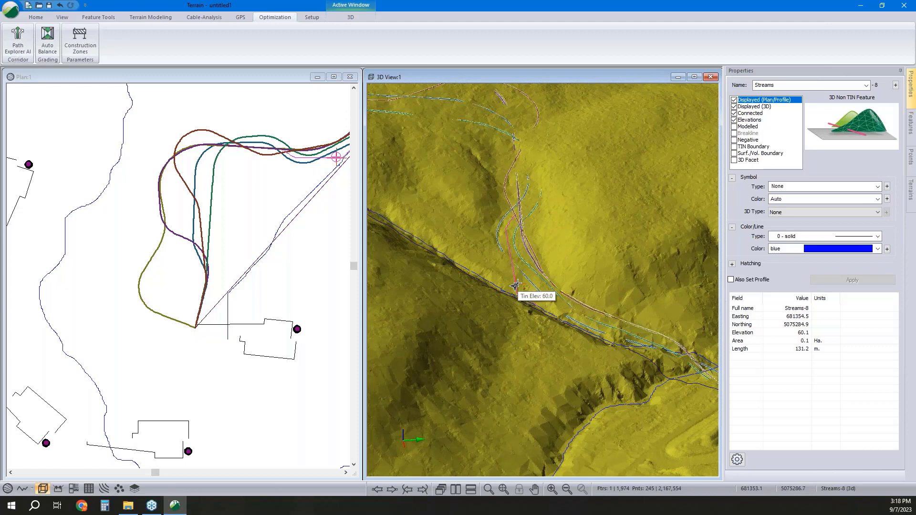
middle_drag(516, 287, 566, 389)
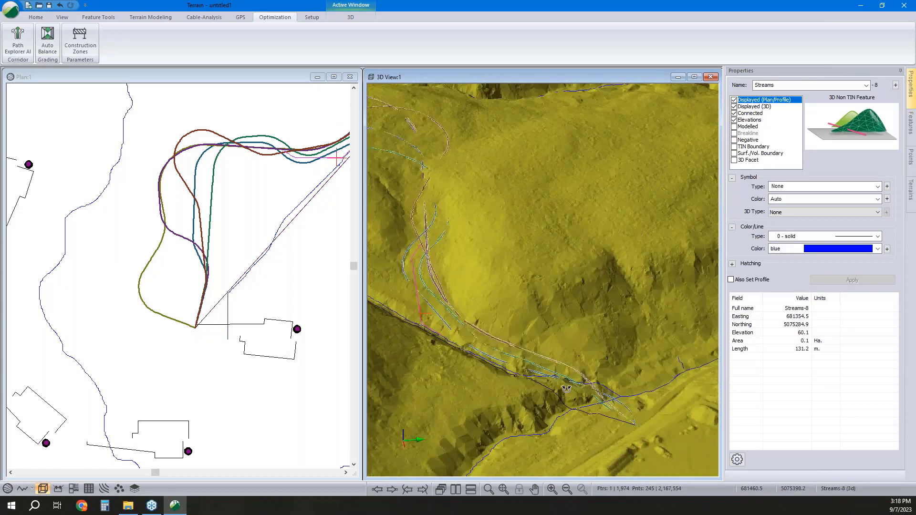
drag(567, 389, 495, 372)
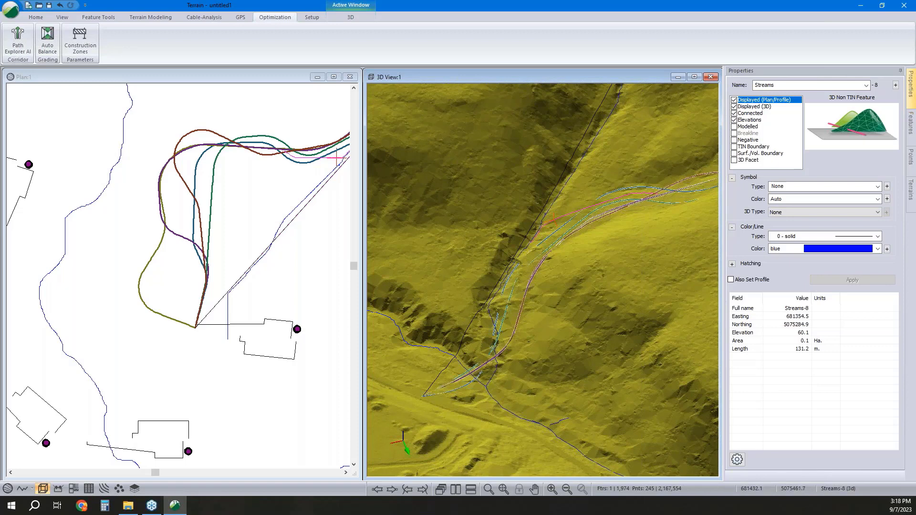
scroll(524, 456, down, 1)
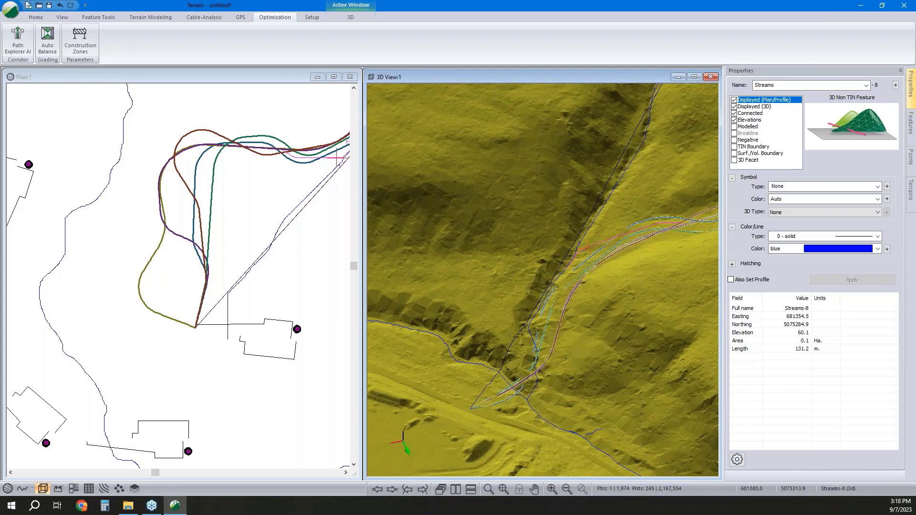
middle_drag(592, 245, 568, 275)
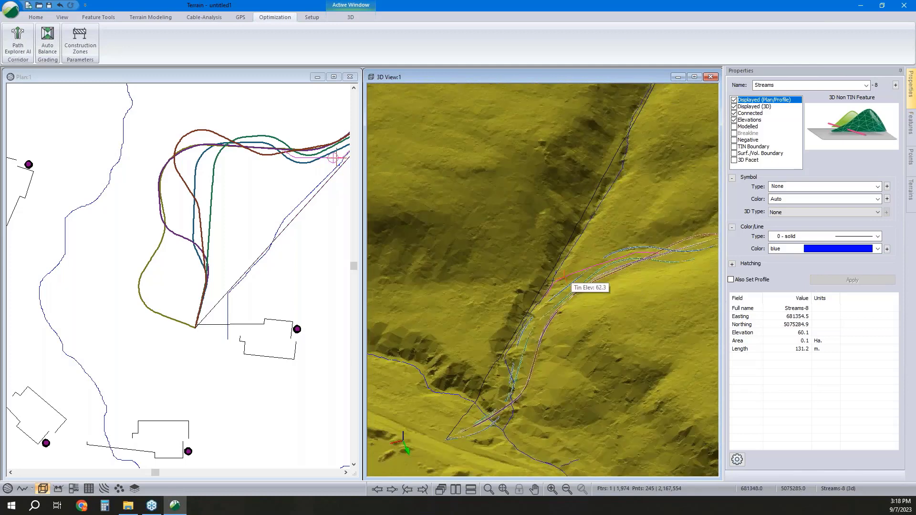
scroll(566, 276, down, 3)
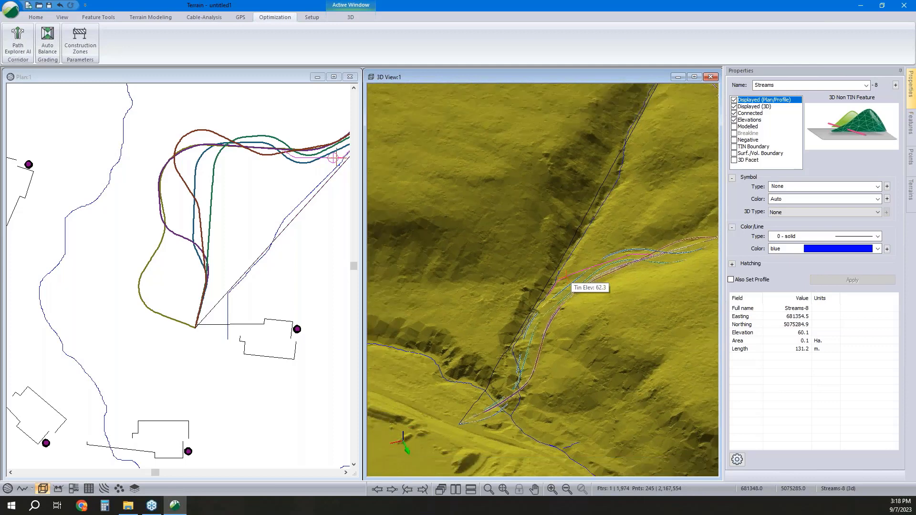
scroll(566, 276, up, 1)
scroll(566, 276, up, 1)
drag(566, 276, 596, 287)
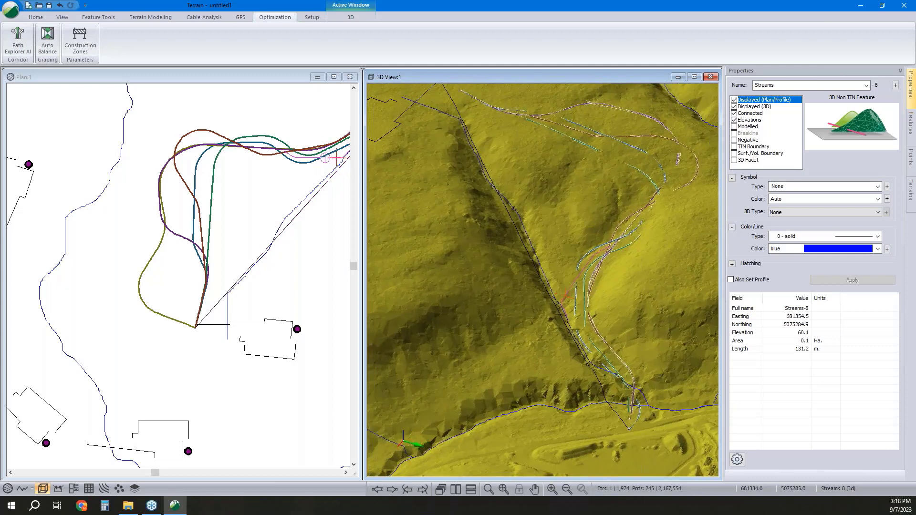
scroll(569, 285, up, 1)
scroll(565, 280, up, 1)
scroll(564, 279, down, 3)
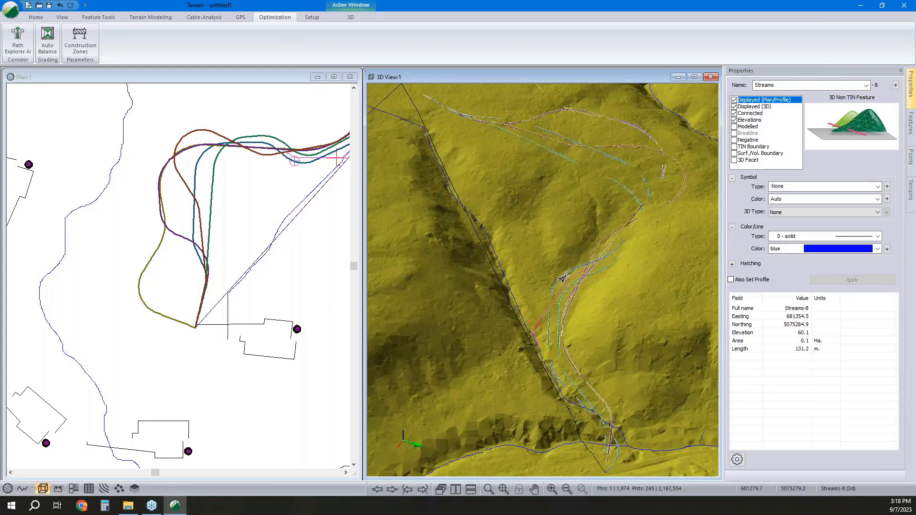
Step: Rename the selected short side stream as 2k and apply the change
click(784, 86)
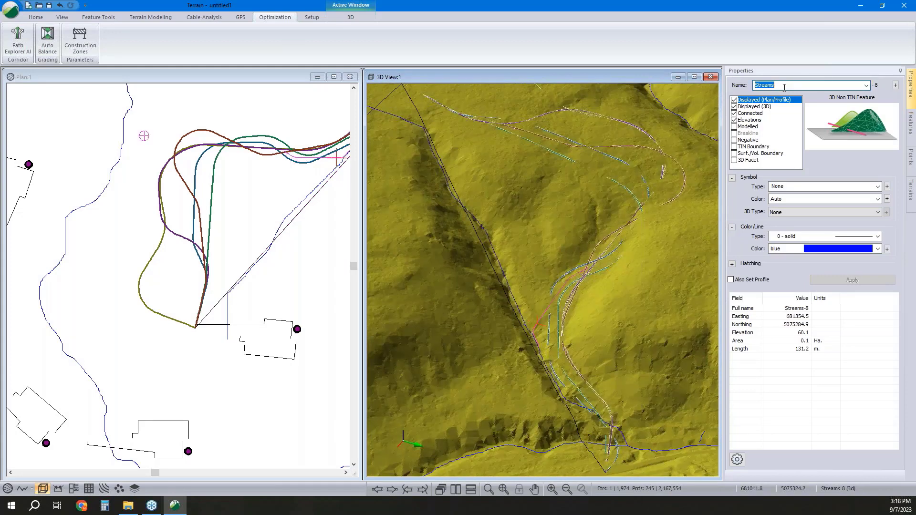
text(2)
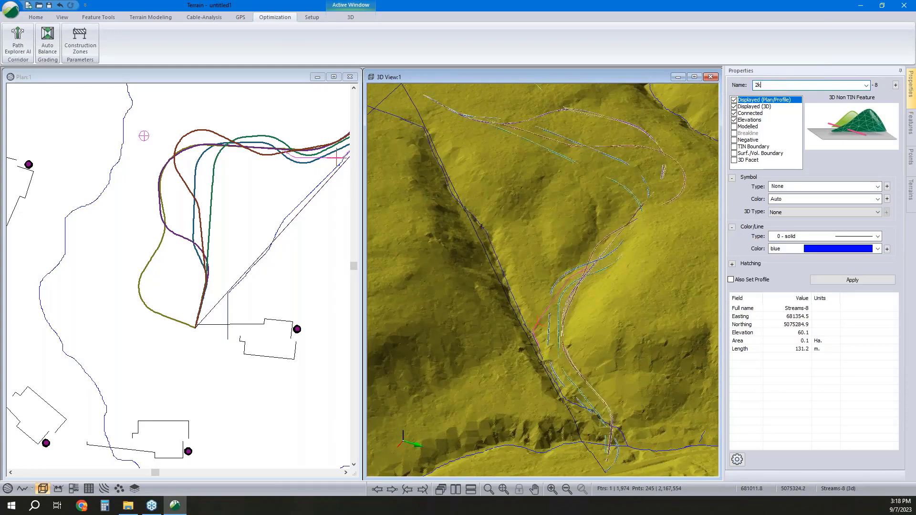
text(k)
click(853, 280)
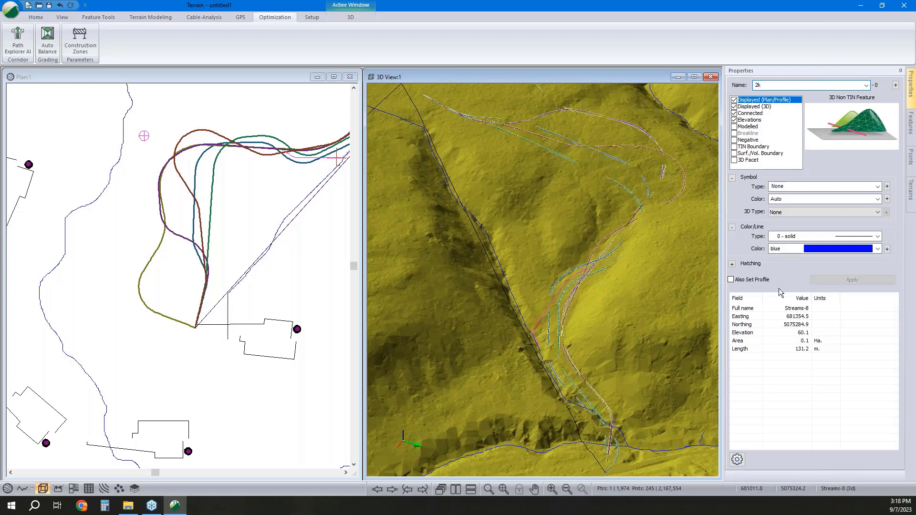
Step: Rename the stream running along the gully beside the straight A to B line as 4k
click(523, 326)
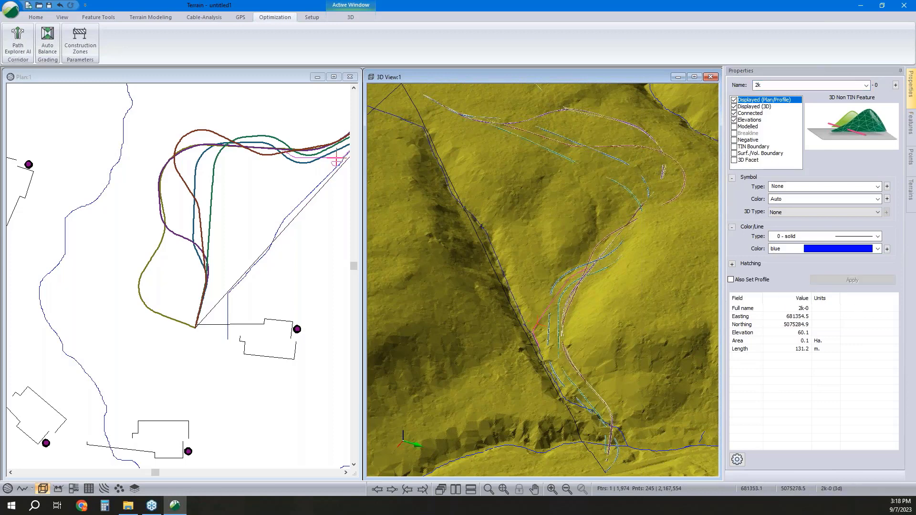
click(523, 326)
double_click(791, 85)
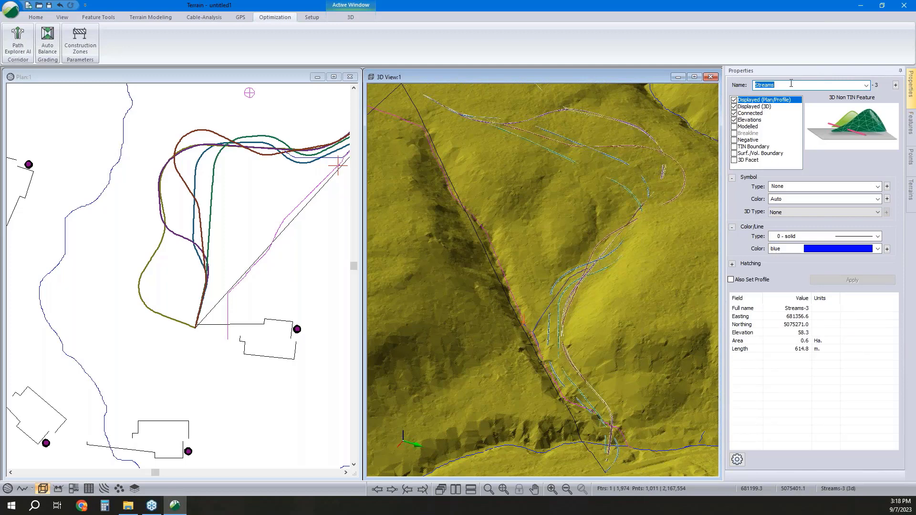
text(4k)
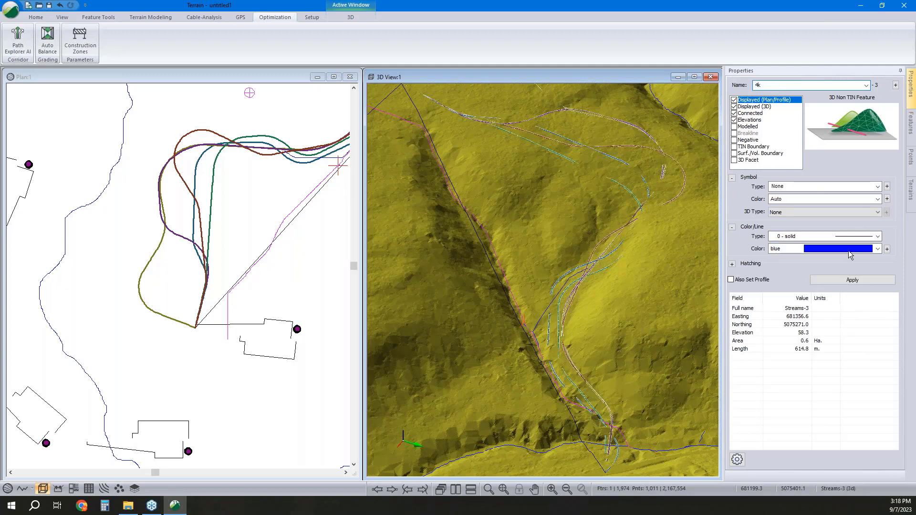
click(845, 280)
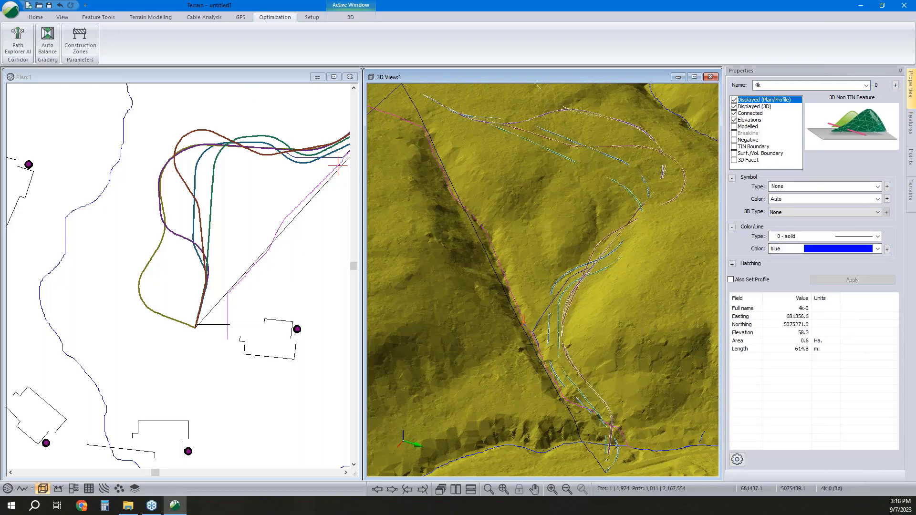
Step: Rename the main stream across the valley bottom, near the road's lower end, as 10k
click(589, 447)
click(787, 86)
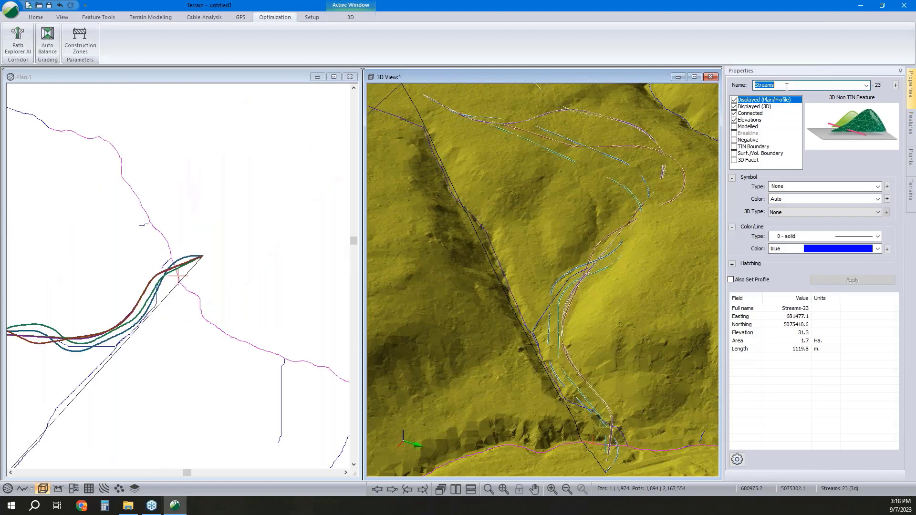
text(10k)
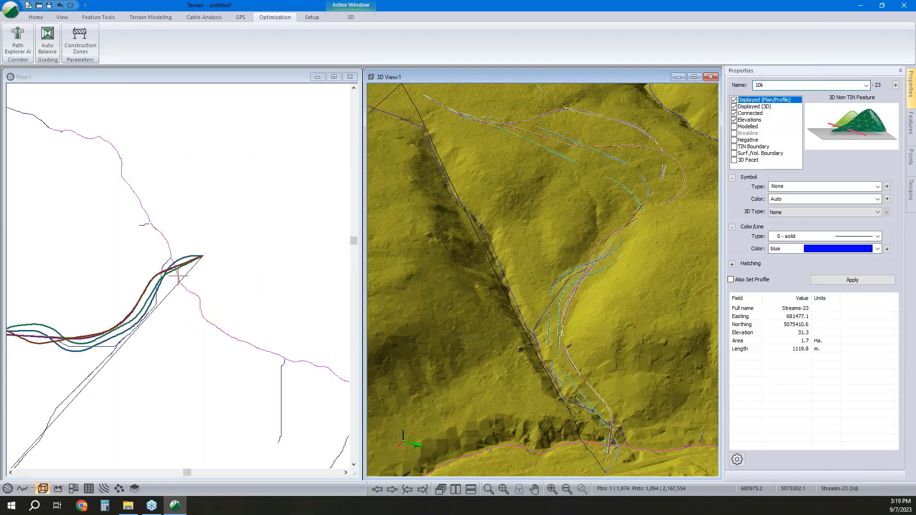
click(874, 279)
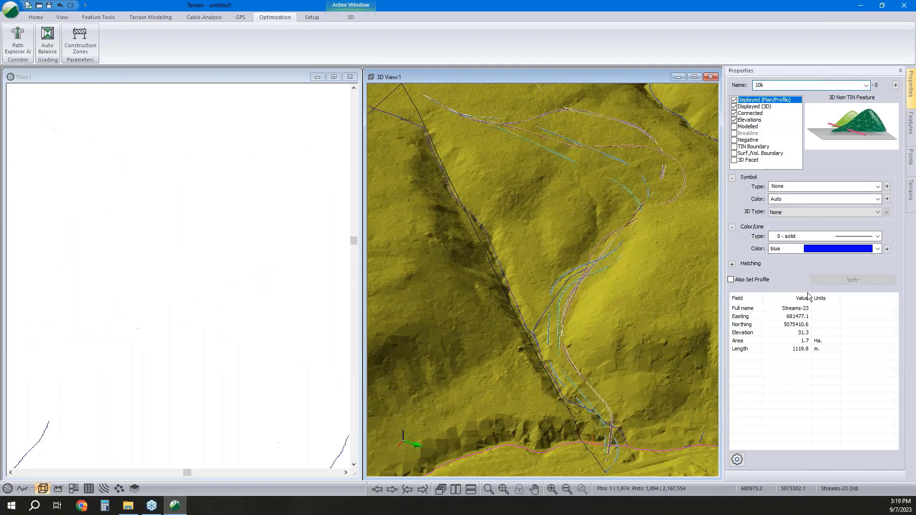
Step: Break the 4k stream at a point near its lower end, where the road paths approach the main stream
mouse_move(615, 367)
mouse_down()
mouse_move(578, 379)
mouse_move(468, 295)
mouse_up()
scroll(467, 296, up, 4)
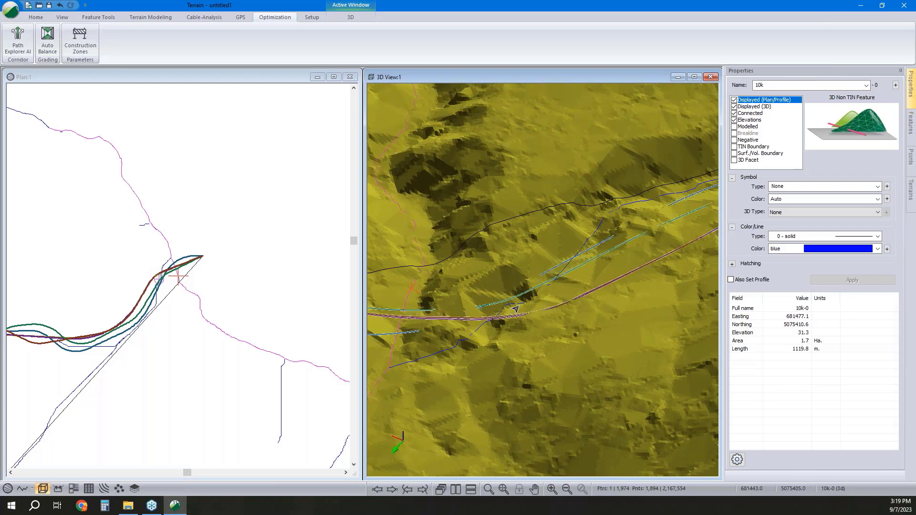
click(530, 327)
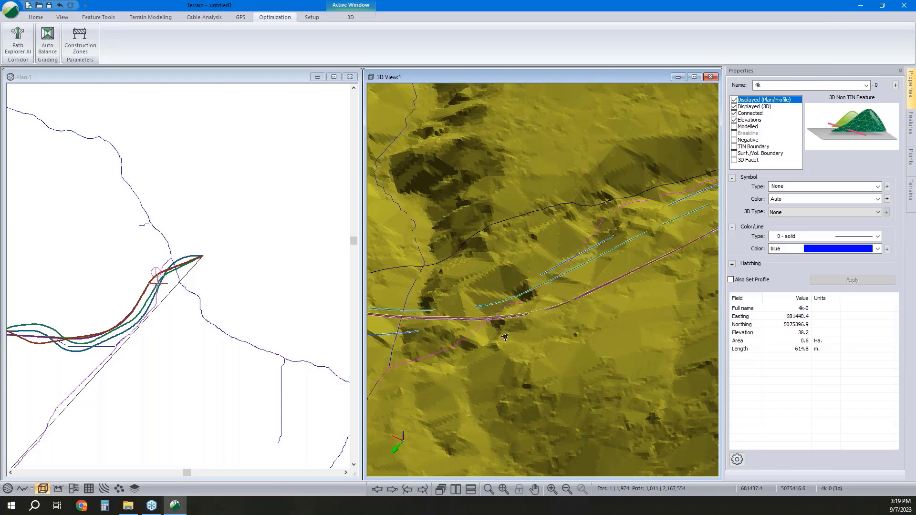
key(ctrl+b)
Step: Rename the short lower piece of the broken 4k stream as no go
click(452, 349)
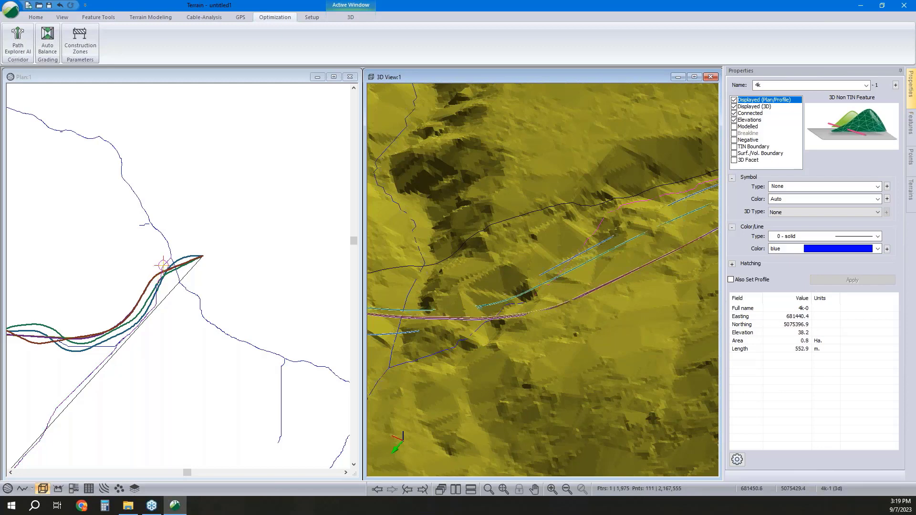
drag(438, 370, 563, 375)
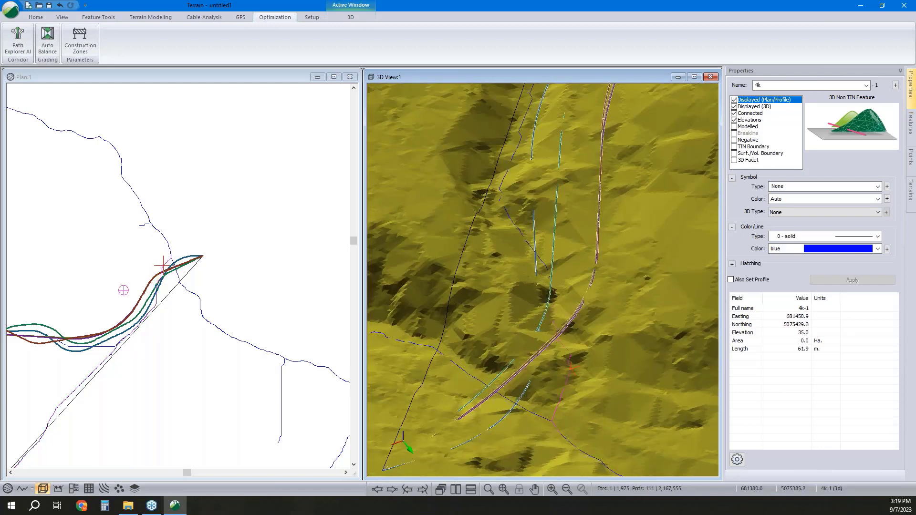
double_click(768, 84)
text(no )
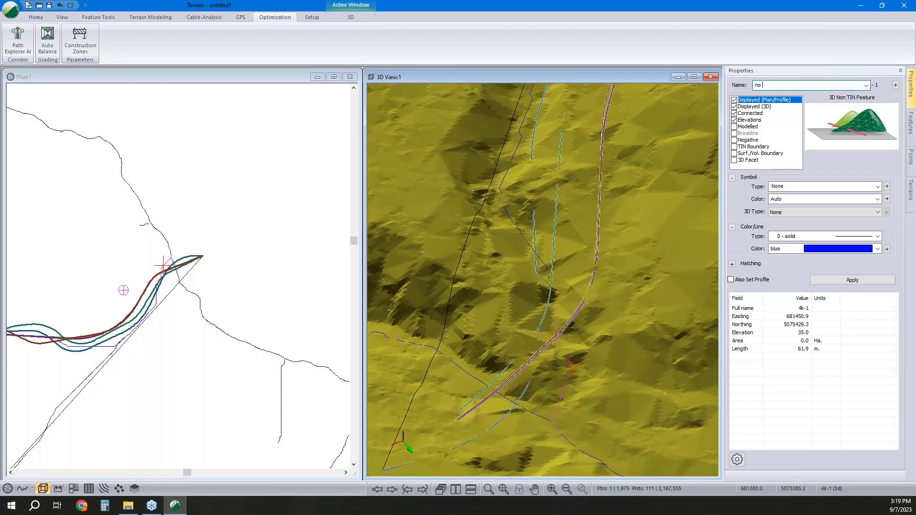
text(go)
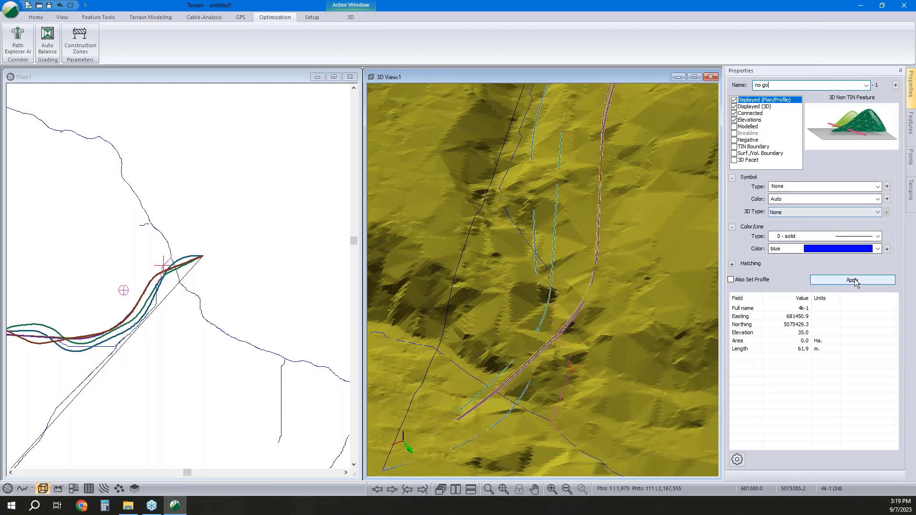
click(855, 280)
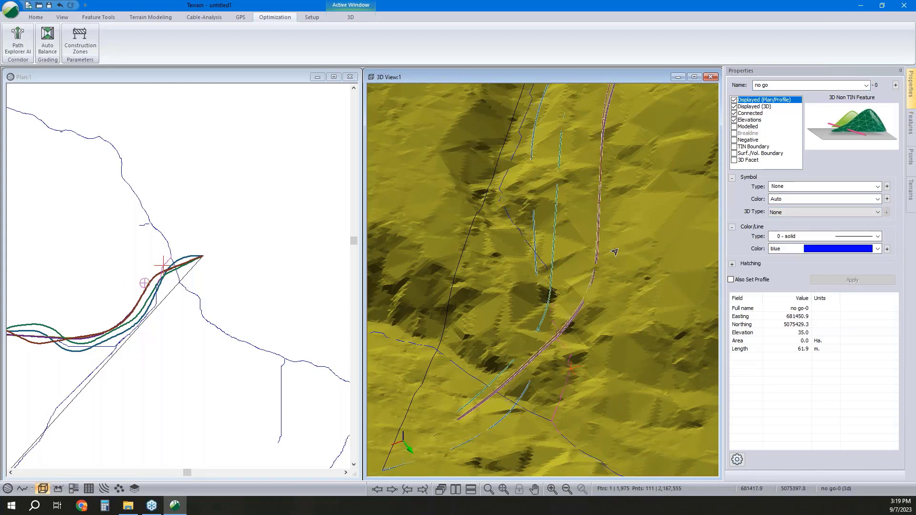
Step: Add a No-Go Polylines construction zone set for the A to B corridor, using the no go-0 feature
scroll(592, 280, down, 2)
scroll(592, 279, down, 1)
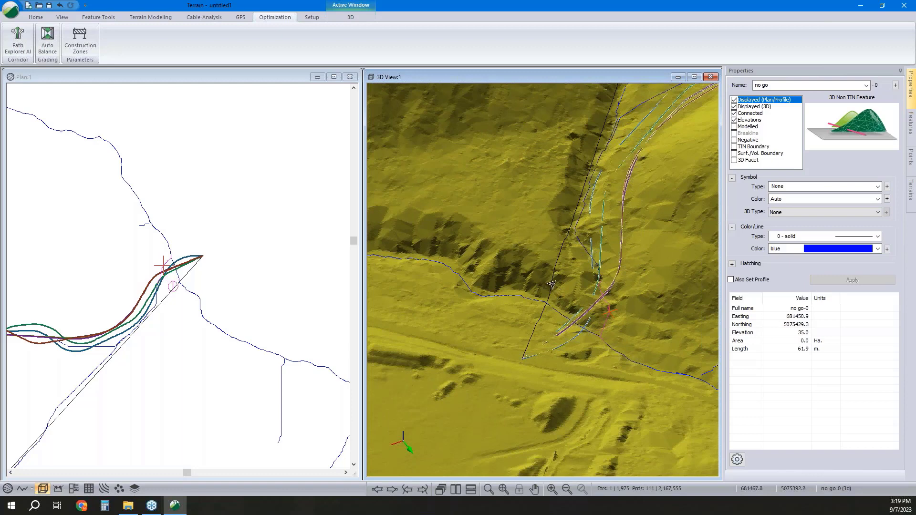
click(553, 282)
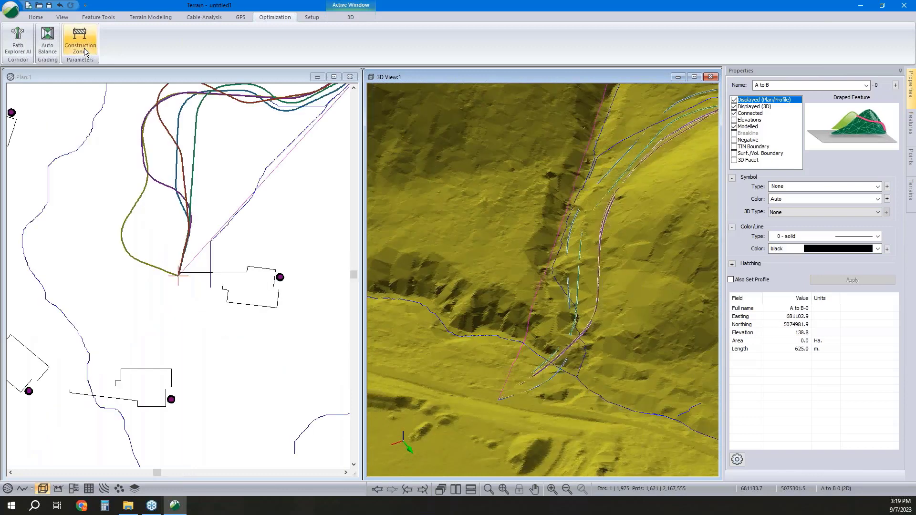
click(81, 48)
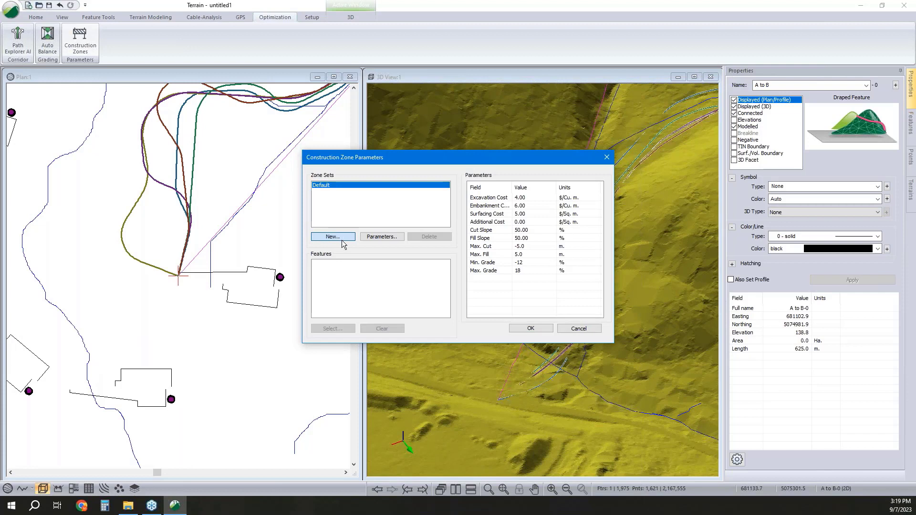
click(340, 236)
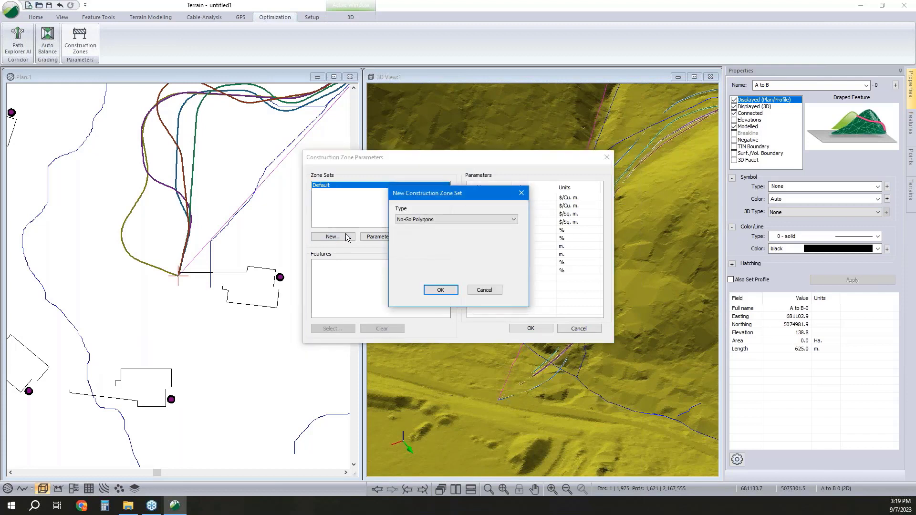
click(408, 221)
click(410, 234)
click(440, 290)
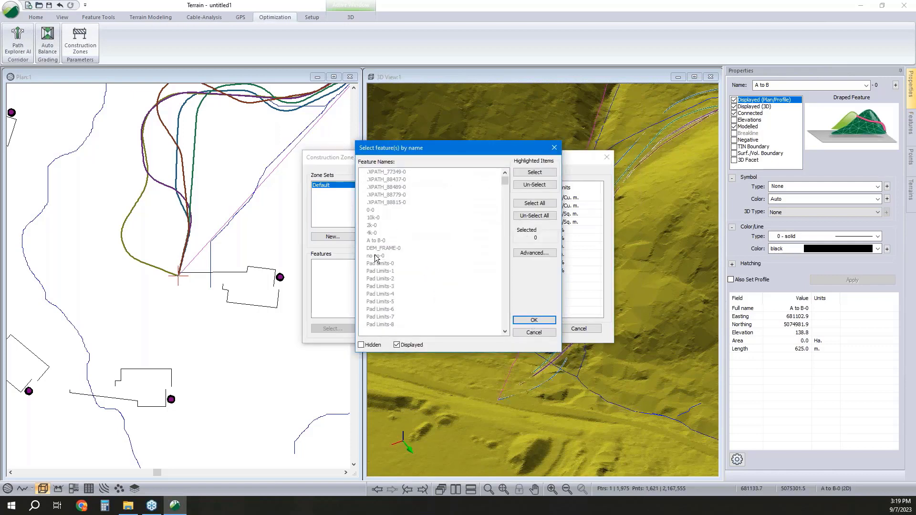
click(375, 257)
click(530, 321)
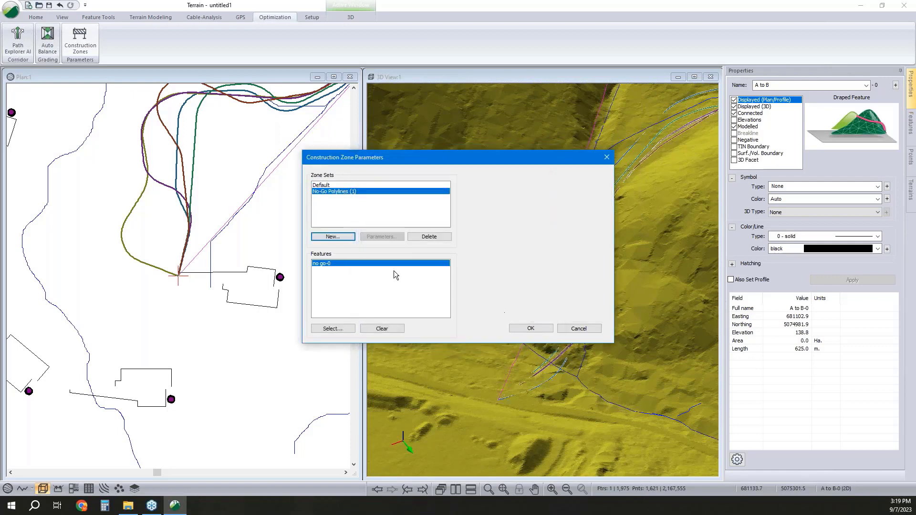
Step: Add a Polylines construction zone set using the 10k-0 feature, with an additional cost of 10000 $/sq. m
click(345, 238)
click(416, 221)
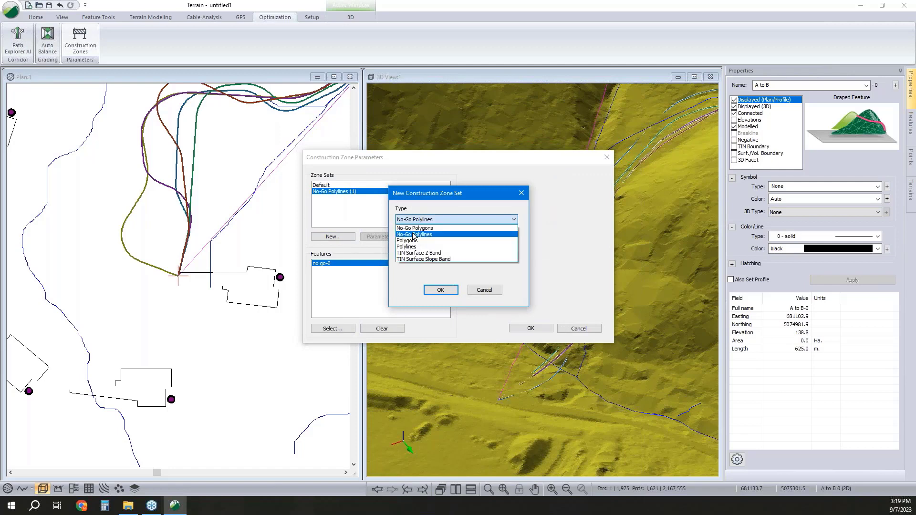
click(411, 247)
click(440, 290)
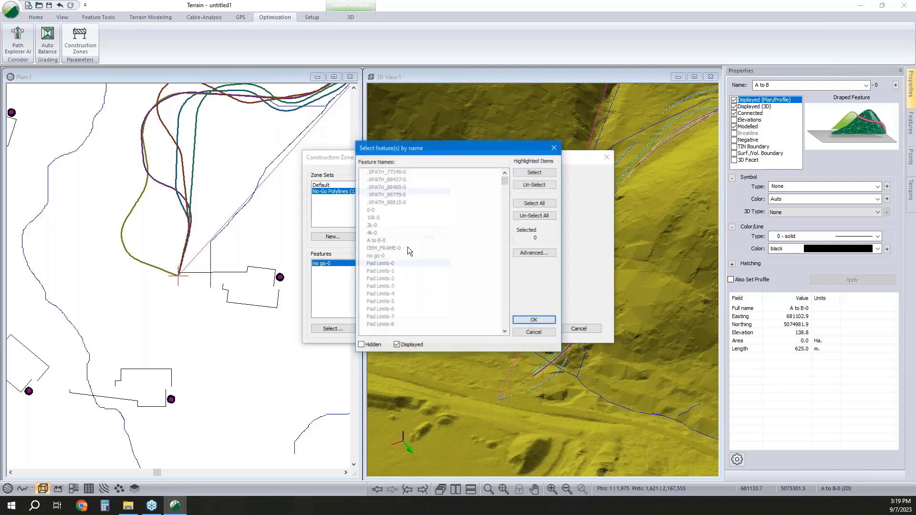
click(376, 219)
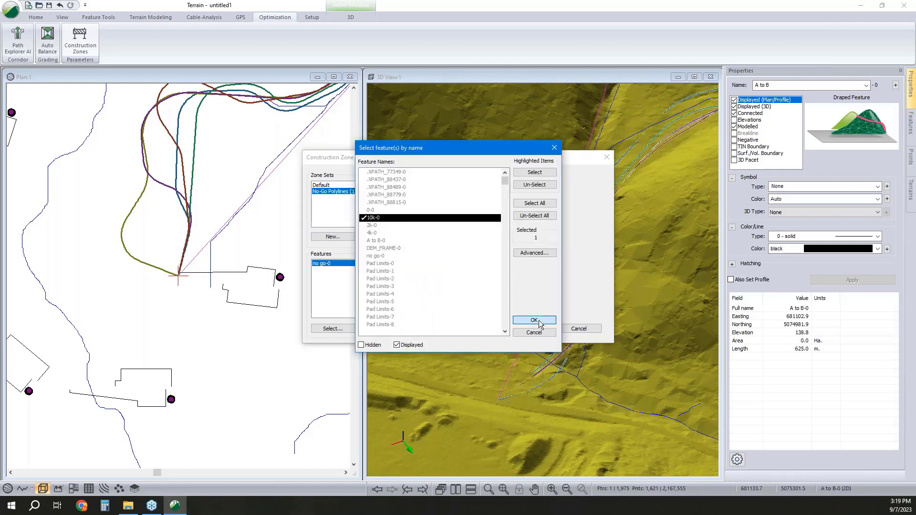
click(535, 320)
double_click(490, 220)
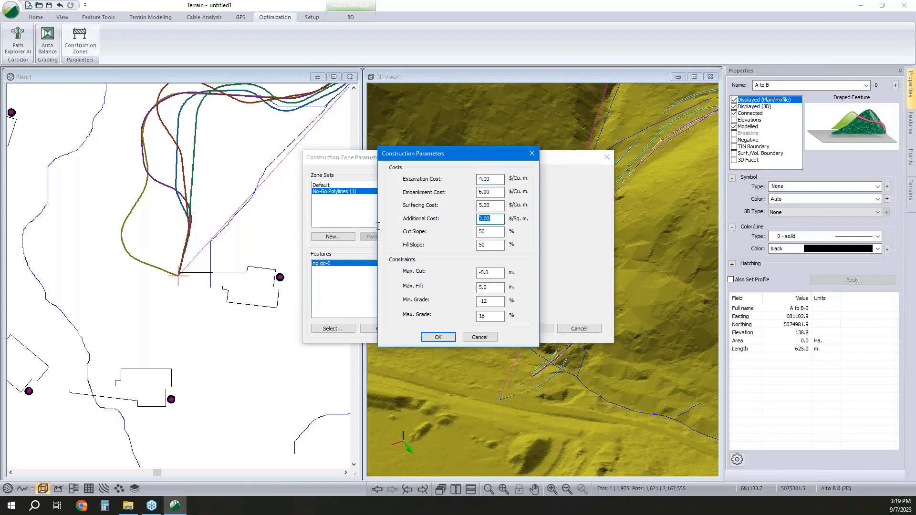
text(10000)
click(444, 340)
Step: Add a Polylines construction zone set using the 2k-0 feature, with an additional cost of 2000 $/sq. m
click(344, 238)
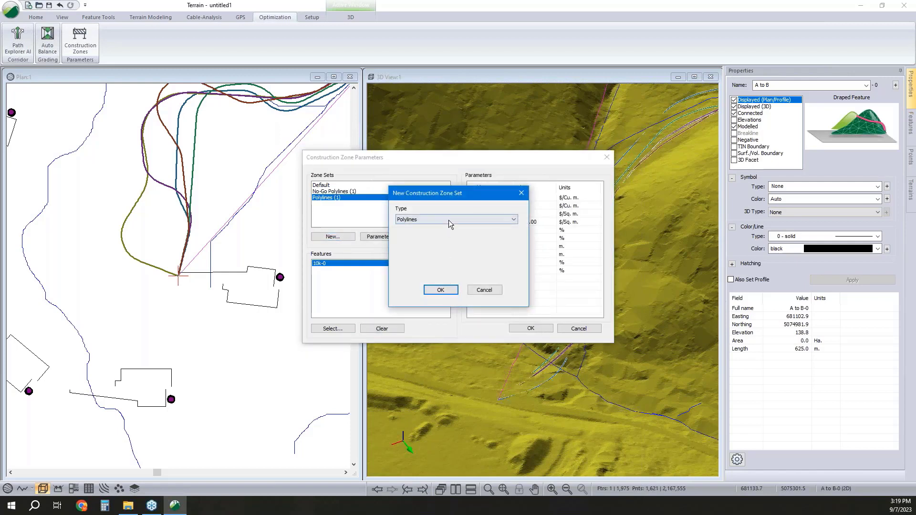
click(443, 220)
click(485, 200)
click(442, 290)
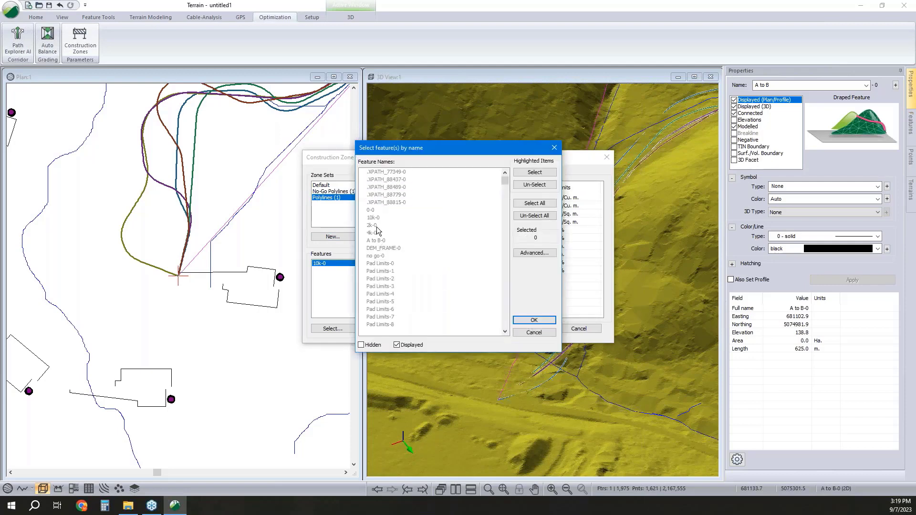
click(376, 227)
click(534, 320)
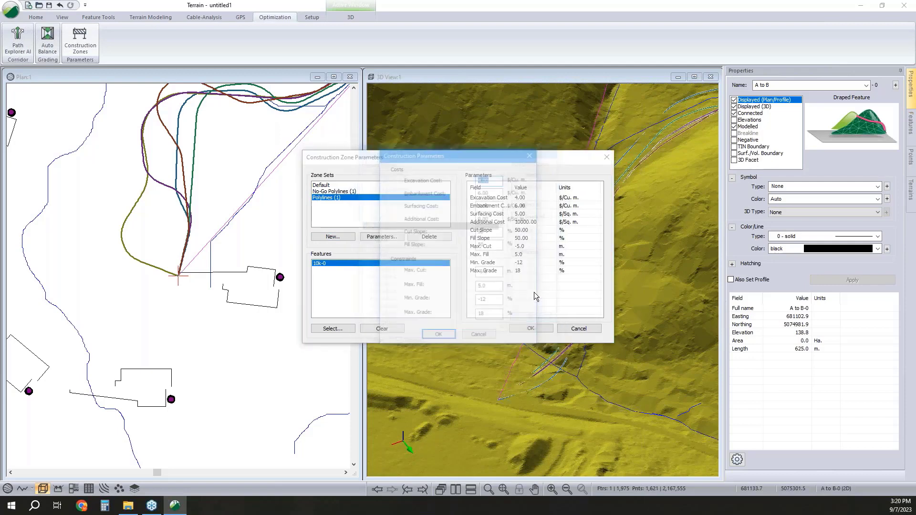
drag(495, 219, 480, 219)
text(2000)
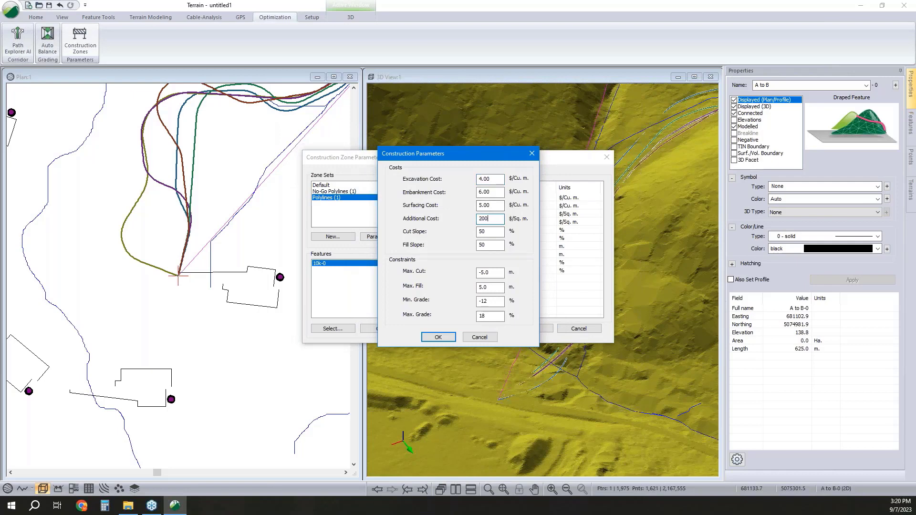
click(438, 338)
Step: Add a Polylines construction zone set using the 4k-0 feature, with an additional cost of 4000 $/sq. m, and accept the reviewed zone sets
click(347, 234)
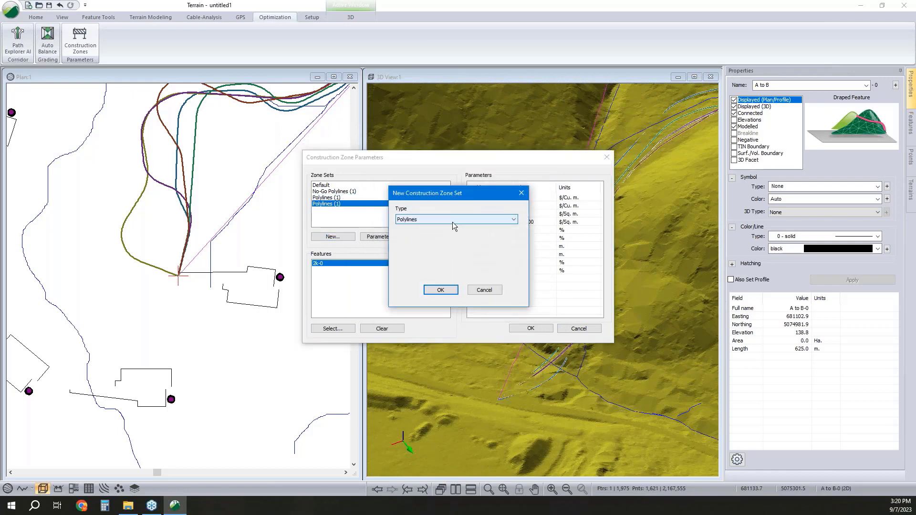
click(446, 291)
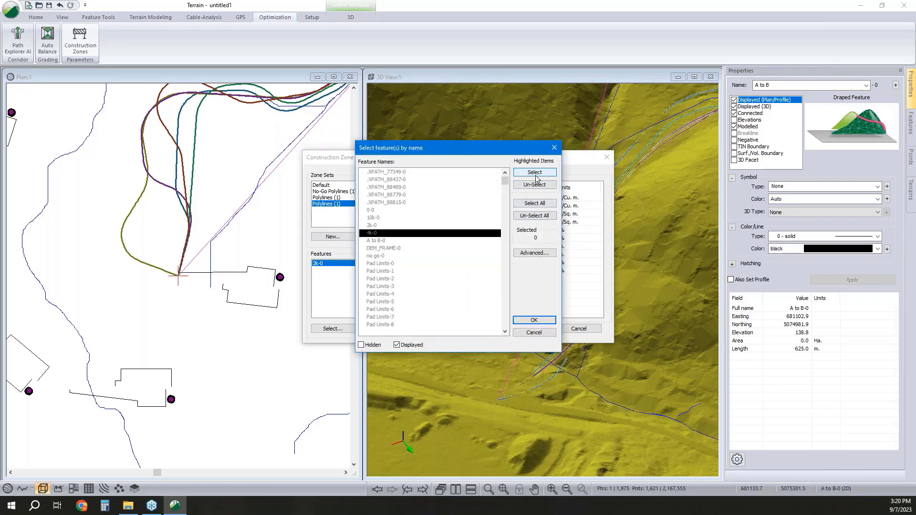
click(419, 236)
click(526, 320)
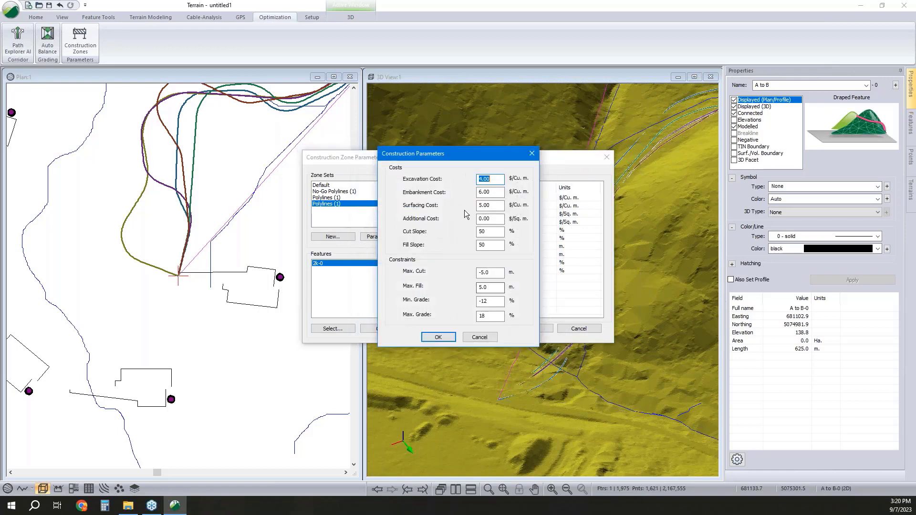
drag(497, 219, 422, 219)
text(4000)
click(448, 338)
click(336, 197)
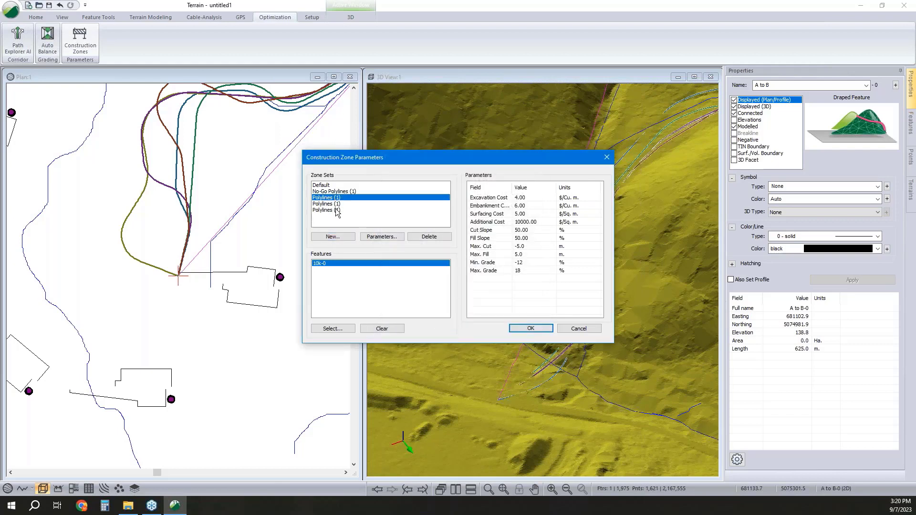
click(336, 204)
click(337, 210)
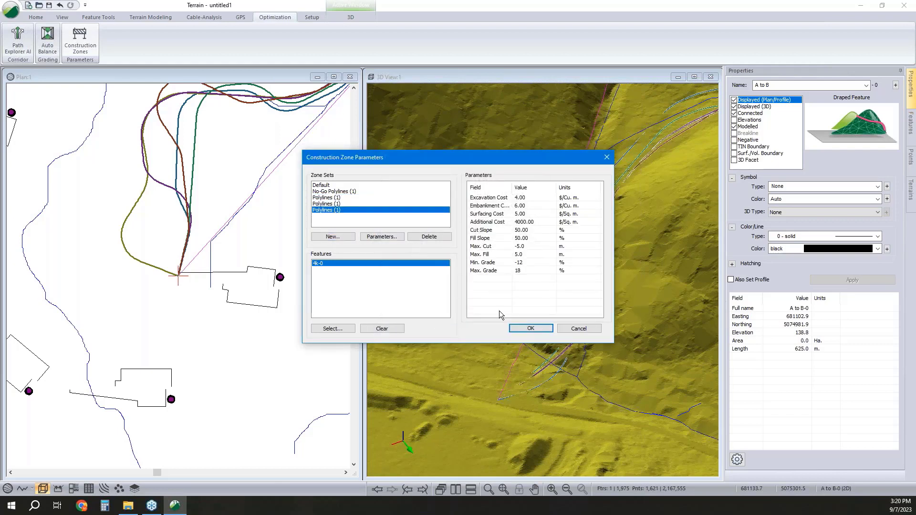
click(530, 329)
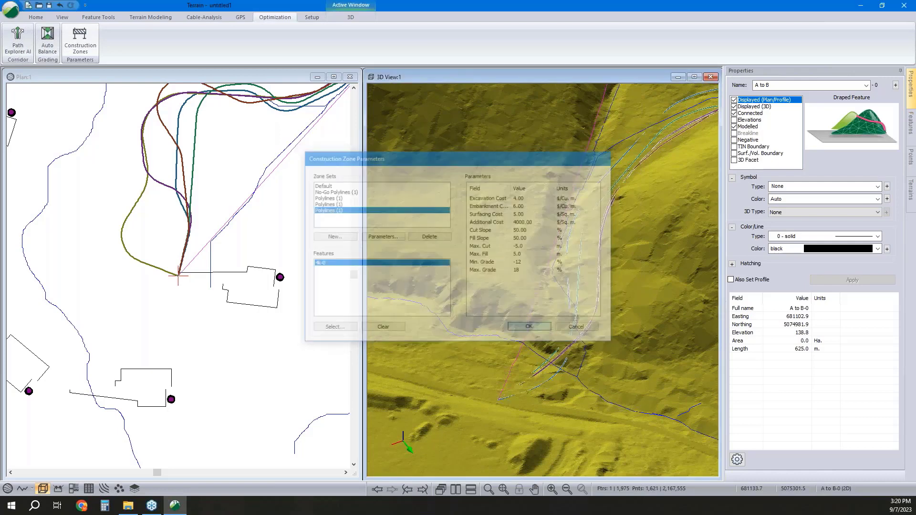
Step: Open Path Explorer for the A to B corridor and check the construction zone sets it uses
scroll(510, 379, up, 3)
scroll(511, 378, down, 3)
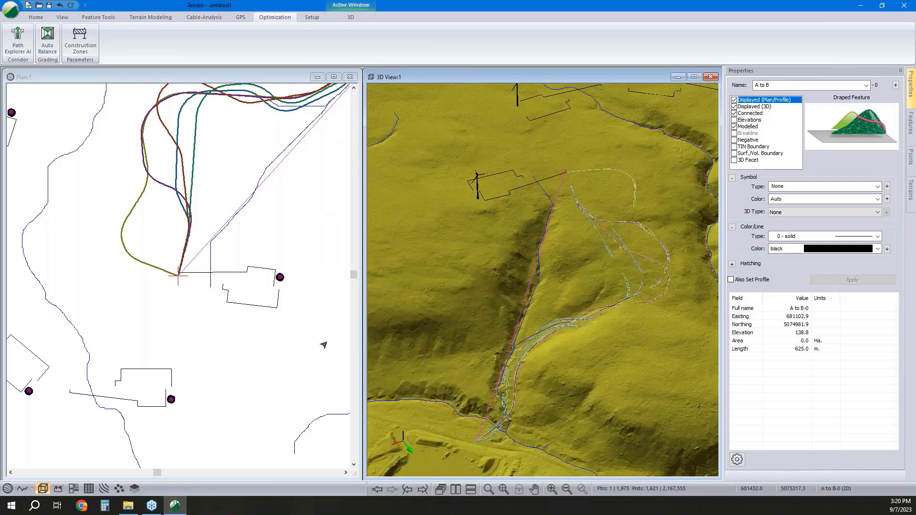
click(202, 325)
scroll(228, 238, down, 1)
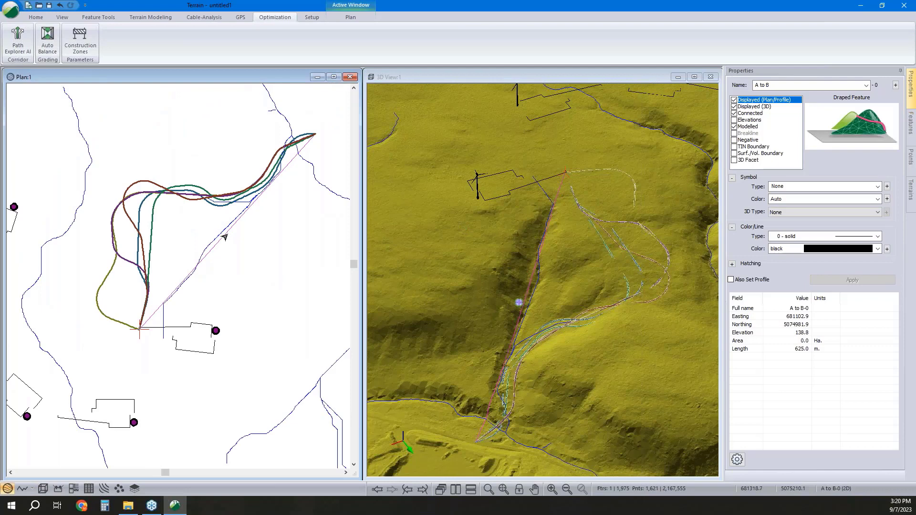
click(24, 48)
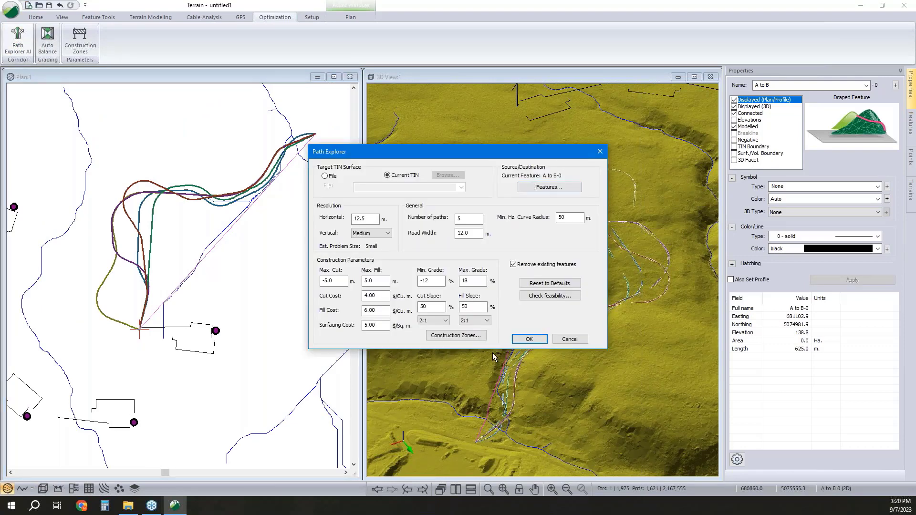
click(455, 336)
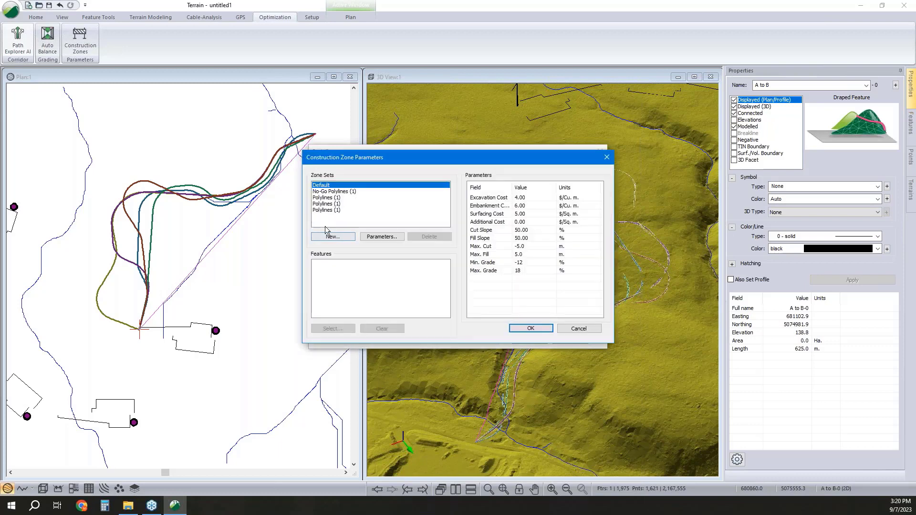
click(579, 328)
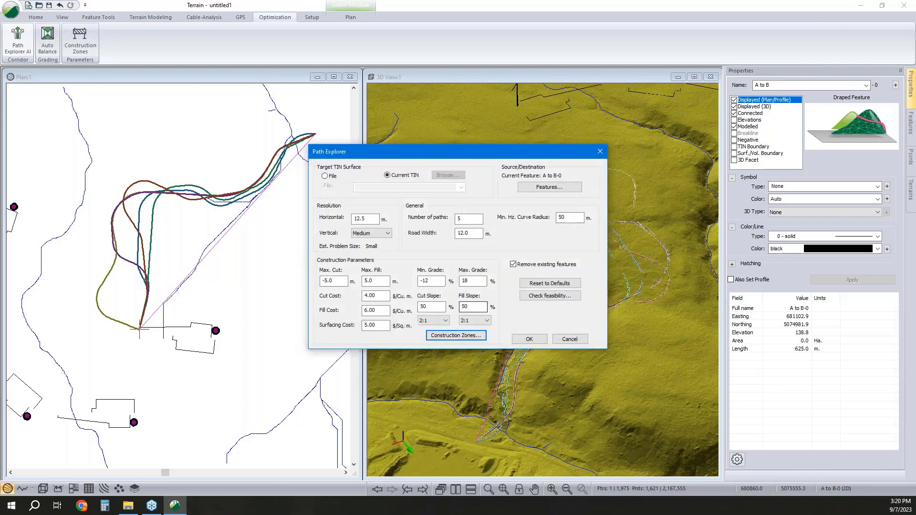
Step: Restrict the allowable approach directions to southeast at the source and west at the destination of A to B
click(546, 188)
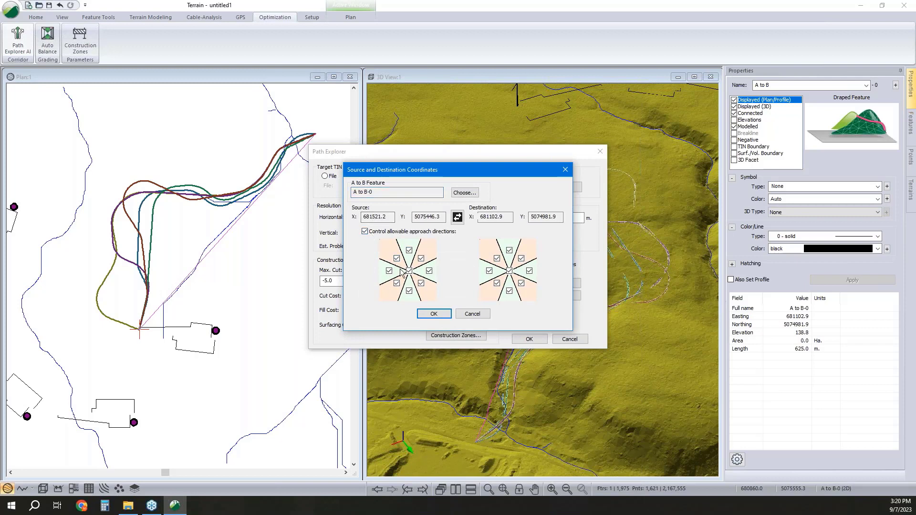
click(421, 283)
click(489, 271)
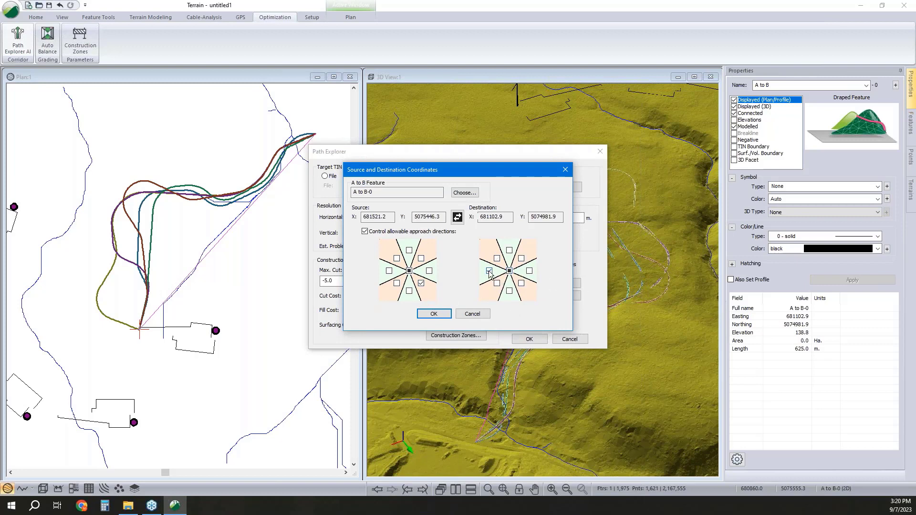
click(434, 314)
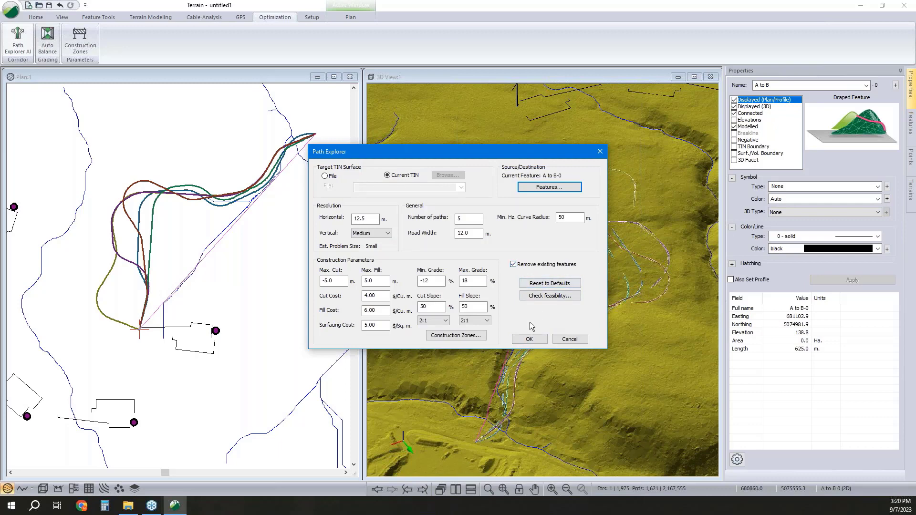
Step: Generate new A to B paths with Path Explorer, ending the search early to accept the current solutions
click(527, 339)
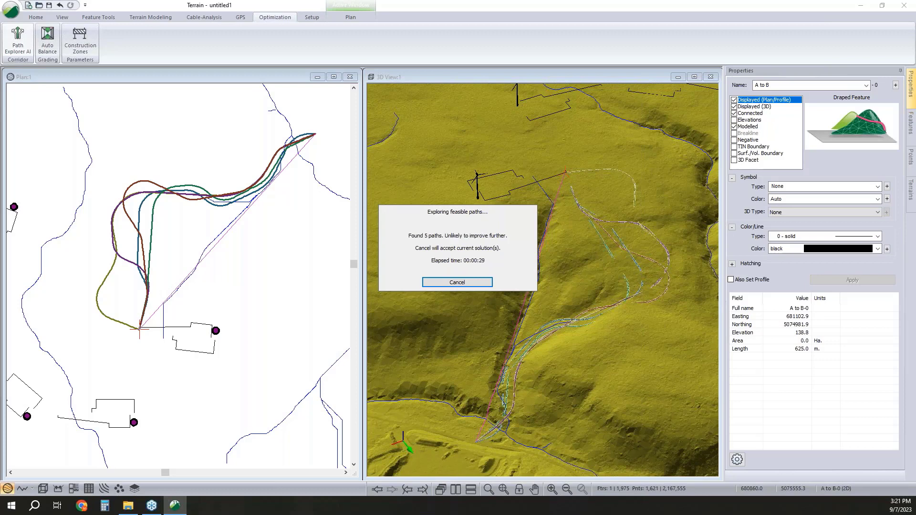
click(444, 282)
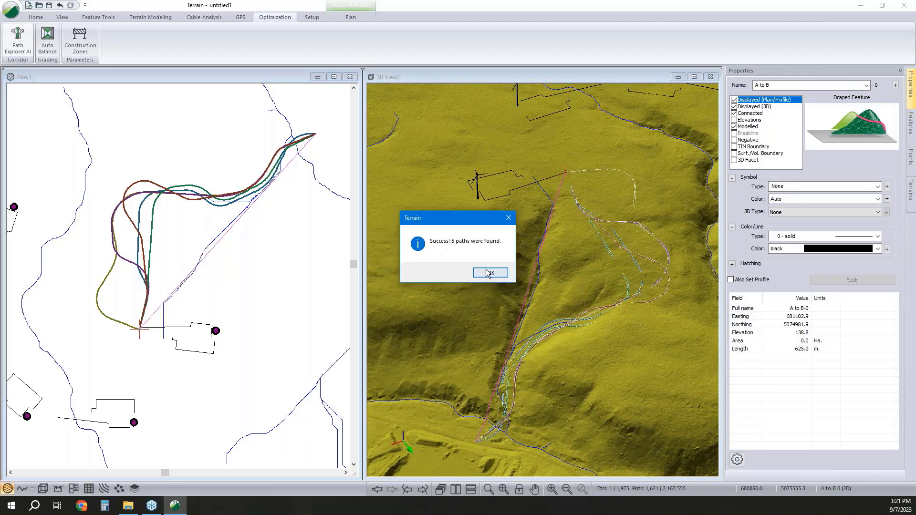
click(486, 271)
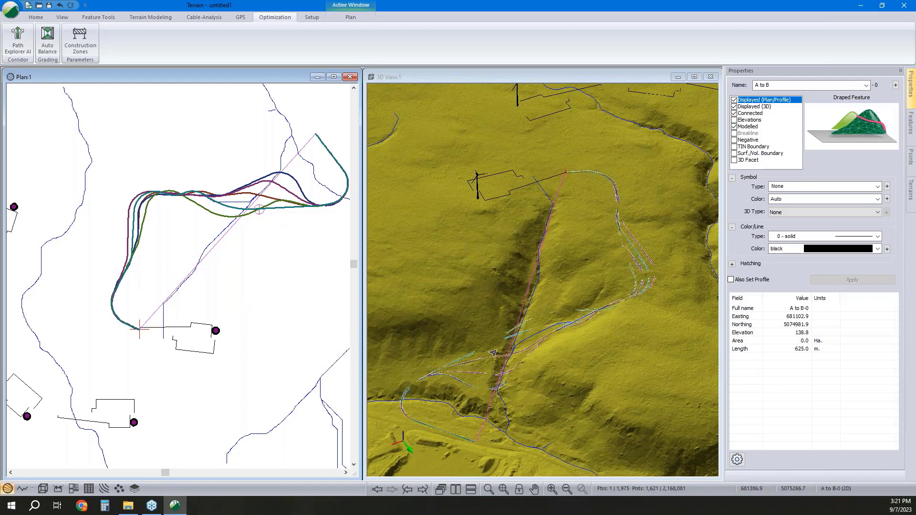
Step: Examine the new road paths, their stream crossings and the neighbouring turbine pads in the plan and 3D views
drag(500, 364, 549, 357)
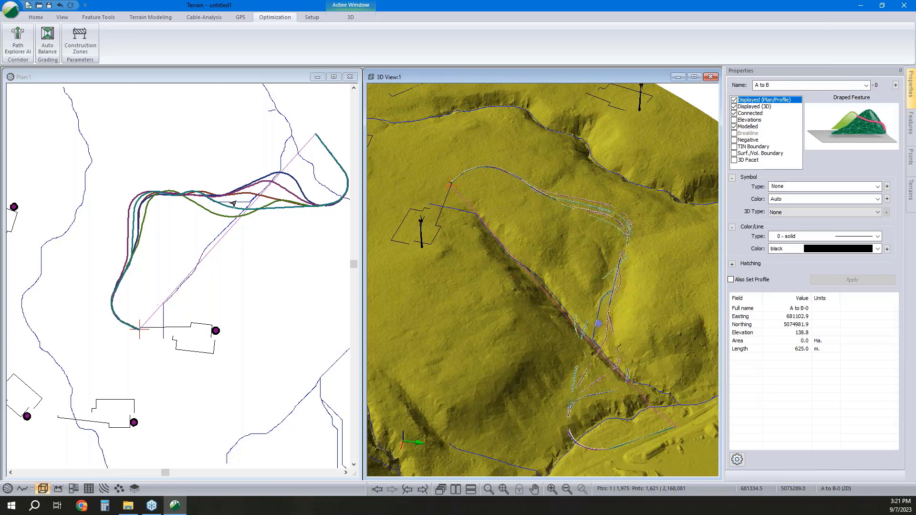
middle_drag(619, 344, 603, 358)
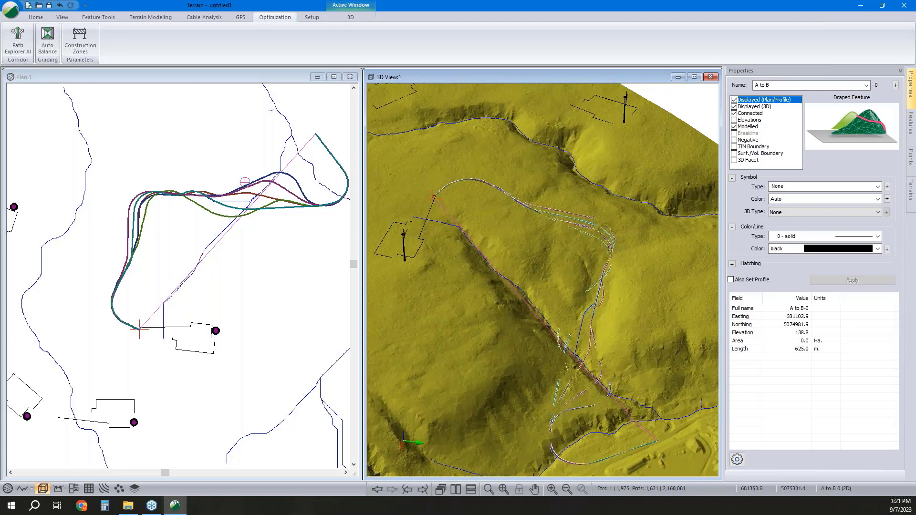
drag(599, 356, 580, 344)
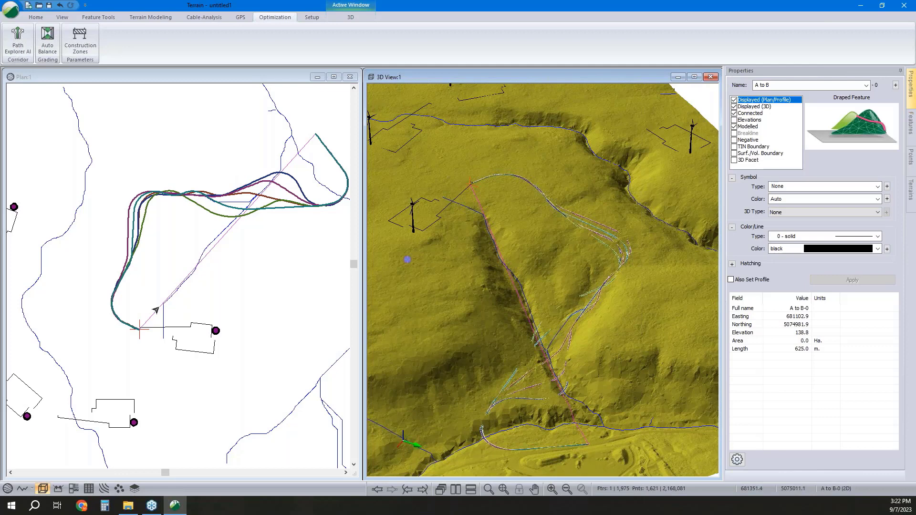
middle_drag(106, 295, 209, 301)
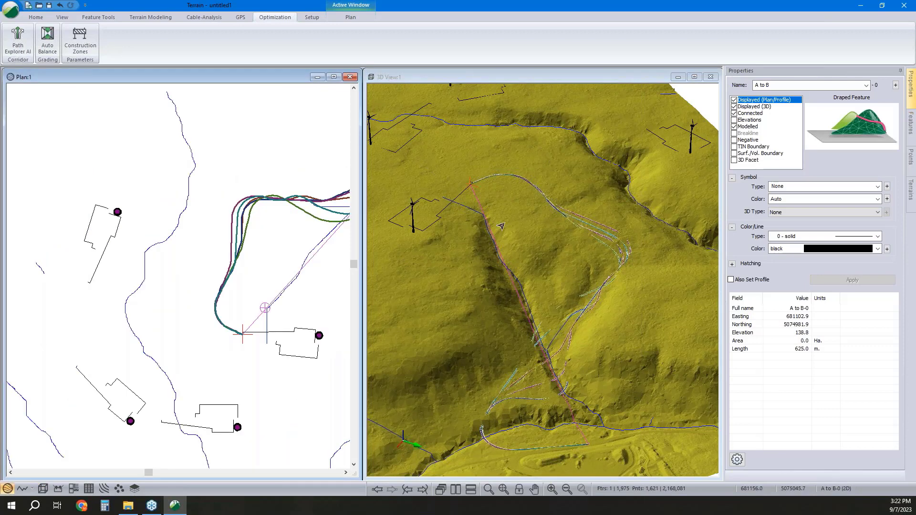
middle_drag(472, 210, 537, 311)
drag(537, 312, 510, 297)
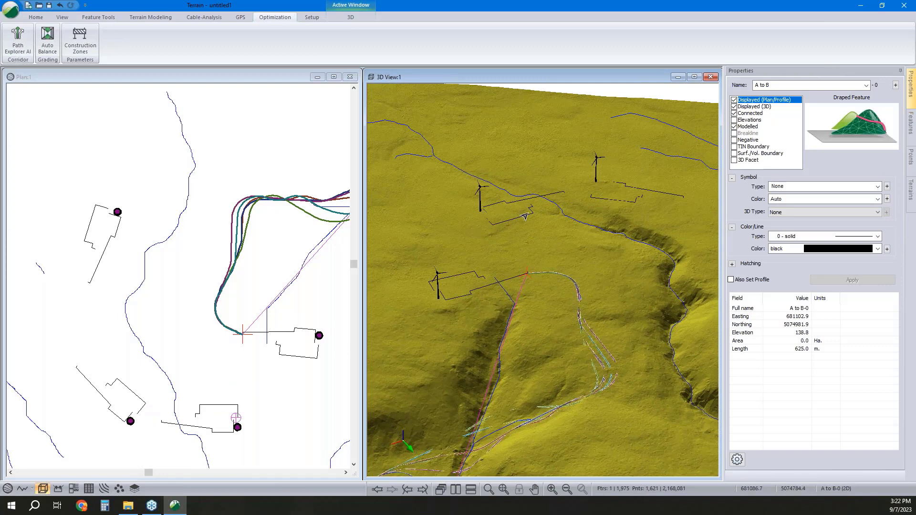
middle_drag(530, 238, 507, 272)
drag(507, 272, 544, 272)
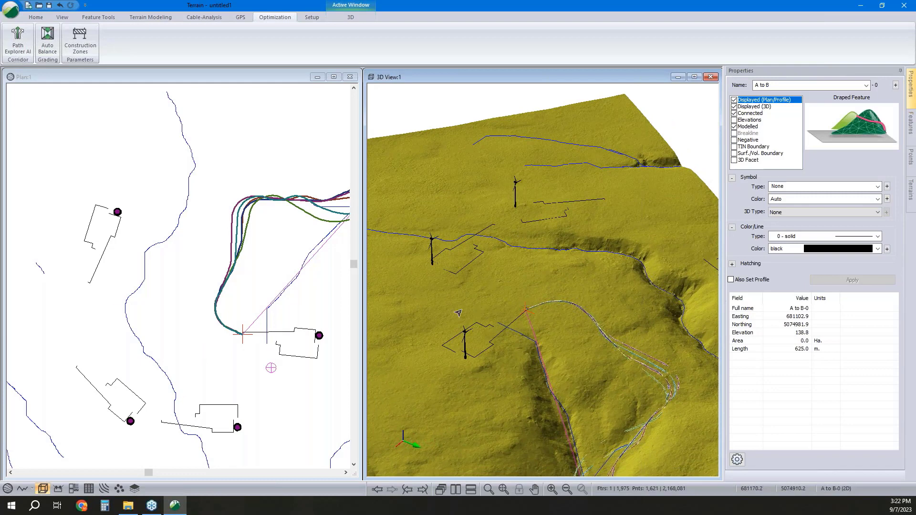
mouse_move(579, 209)
middle_down()
mouse_move(505, 225)
mouse_move(534, 249)
mouse_move(462, 254)
middle_up()
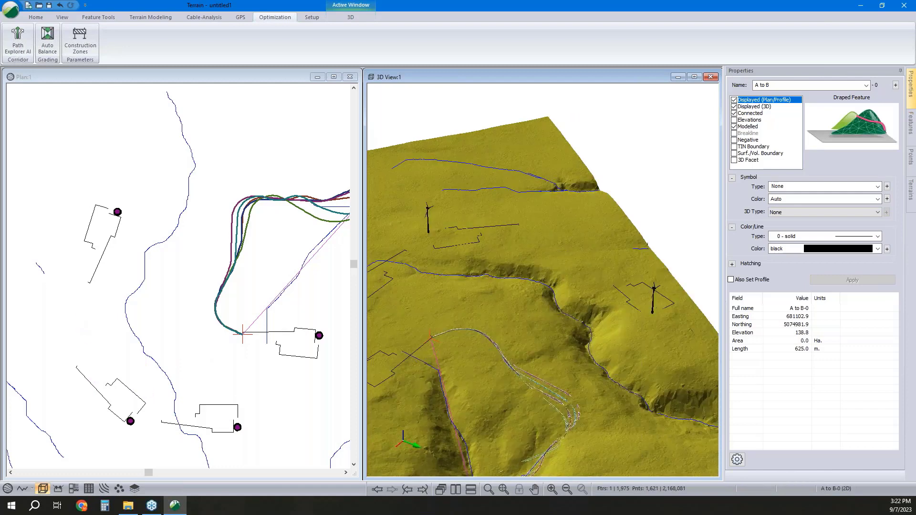
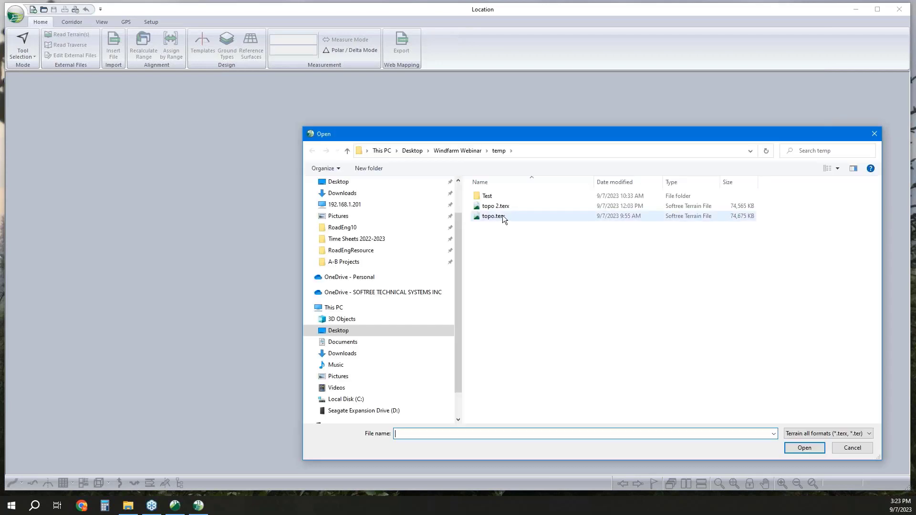
Step: Load topo.terx from the Windfarm Webinar folder as the original ground surface for the new road design
click(496, 227)
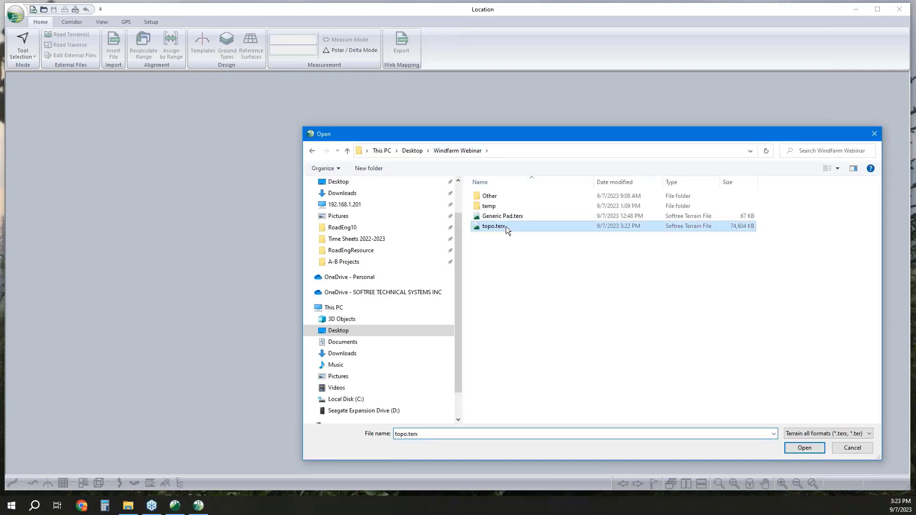
click(805, 448)
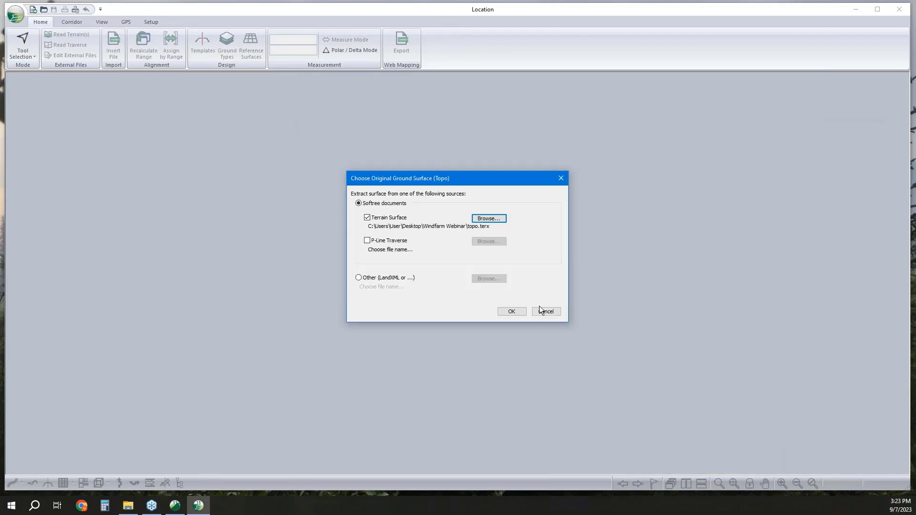
click(515, 313)
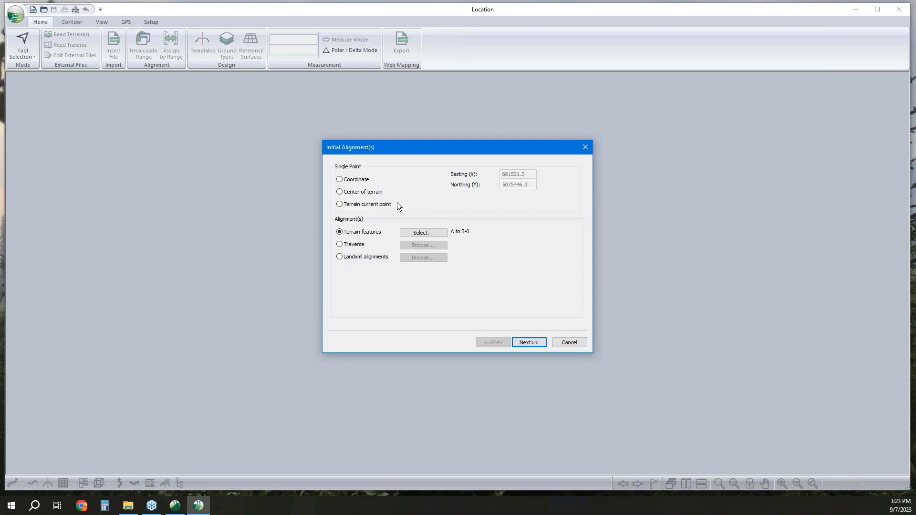
Step: Start the initial alignment at the center of terrain and create the design with the default standard template and default corridor surfaces
click(340, 193)
click(341, 233)
click(341, 192)
click(529, 342)
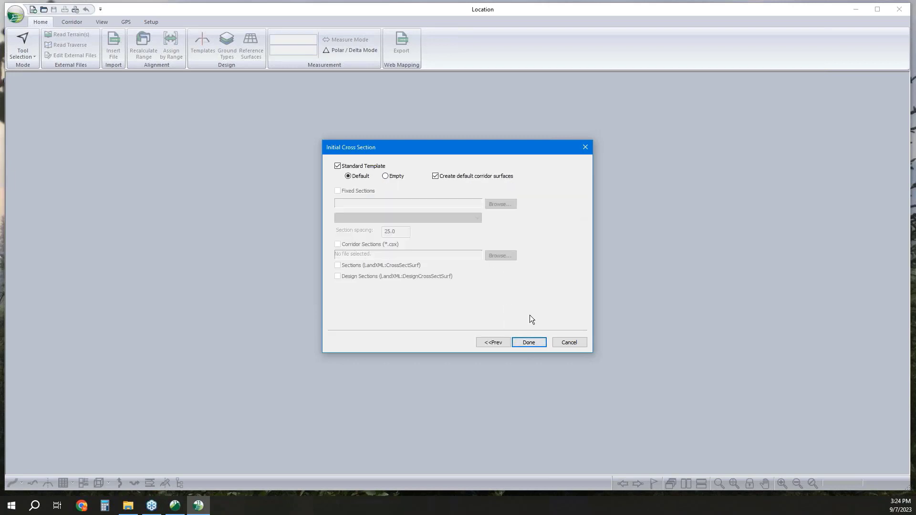
click(530, 343)
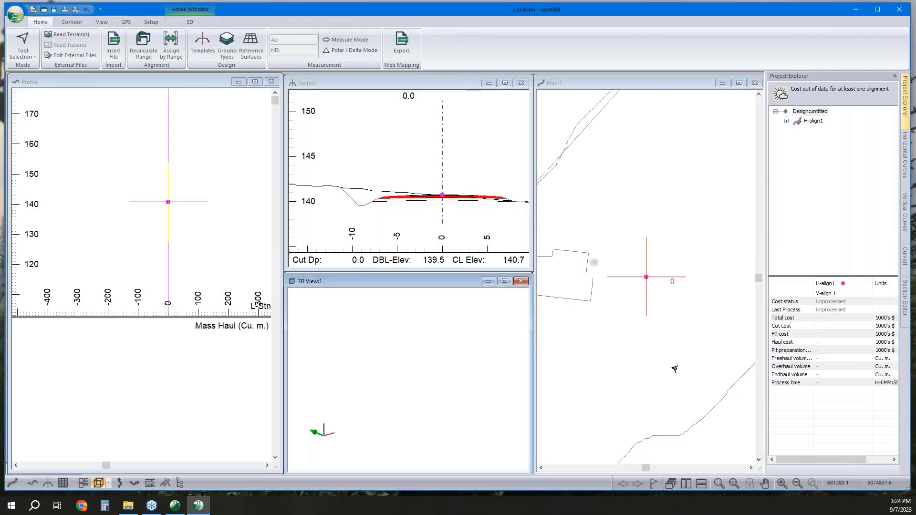
Step: Draw a straight horizontal alignment about 95 m long across the turbine pad by moving the start IP to its entrance and adding a second IP
scroll(632, 290, down, 2)
middle_drag(638, 290, 637, 311)
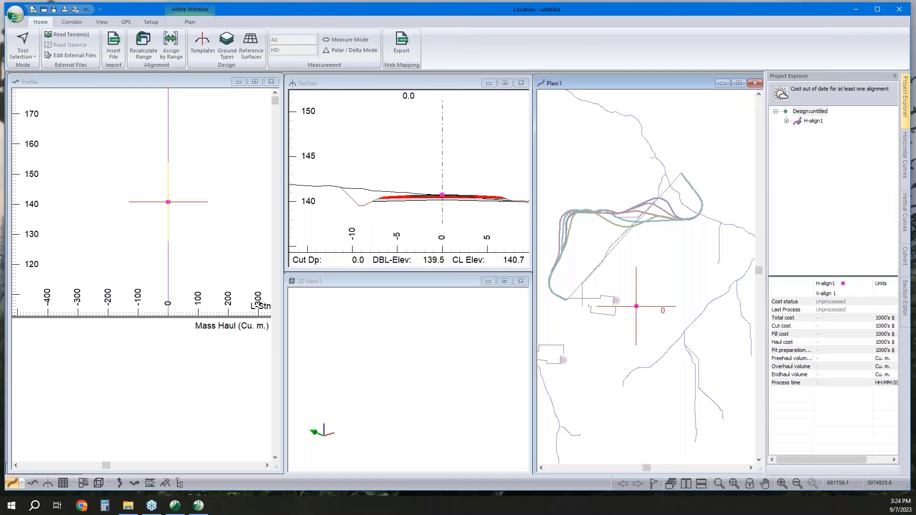
right_click(638, 284)
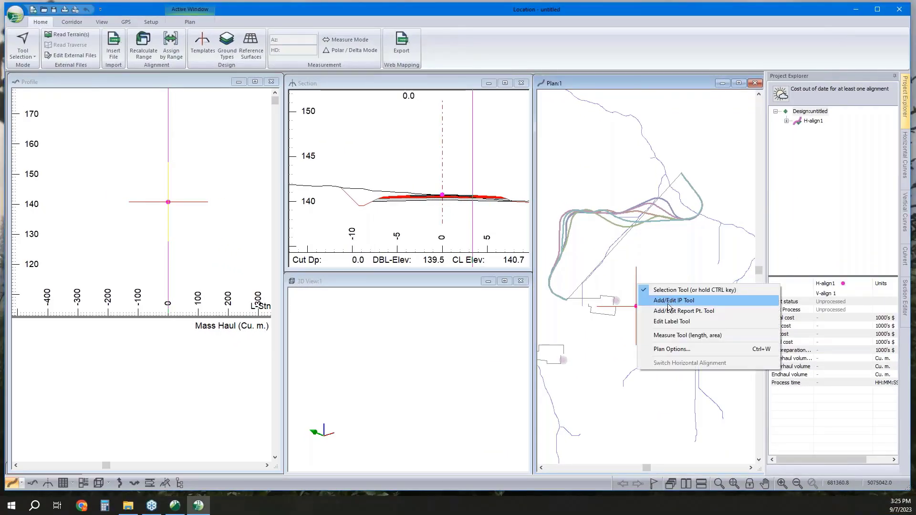
click(668, 302)
scroll(584, 307, up, 2)
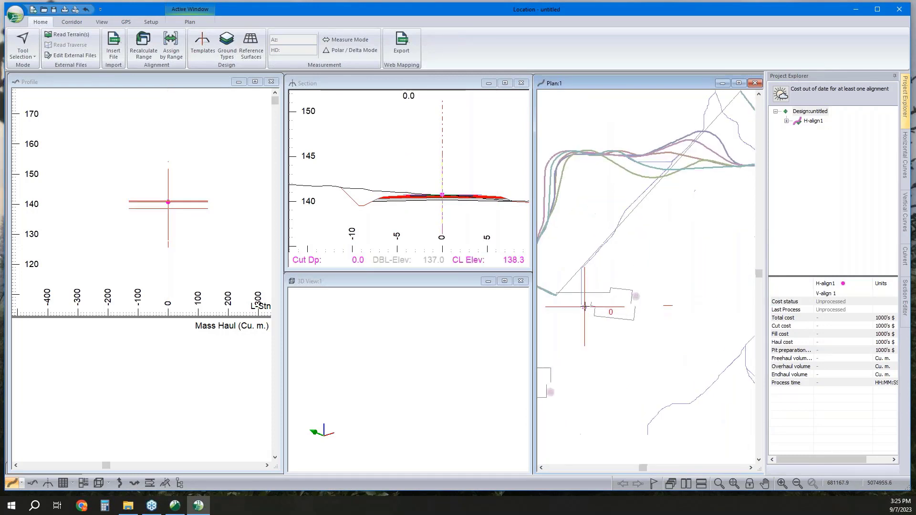
scroll(585, 307, up, 3)
drag(584, 307, 593, 288)
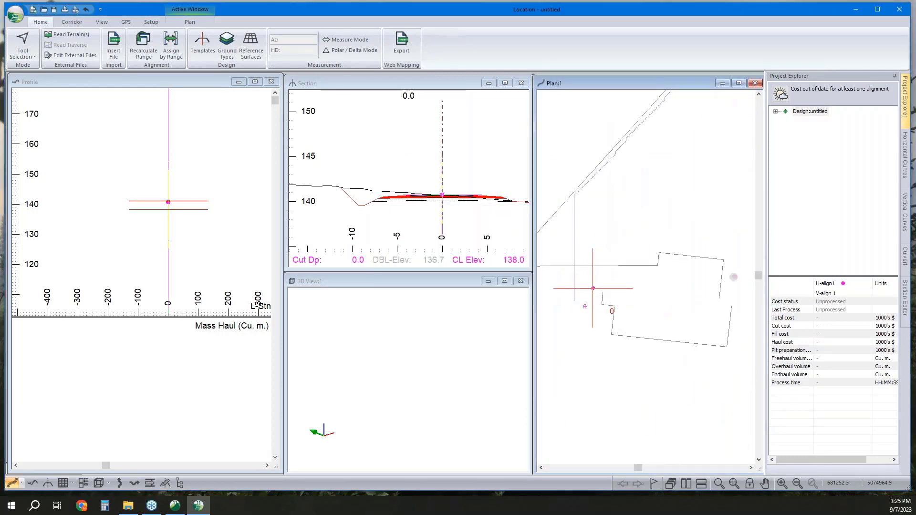
click(715, 300)
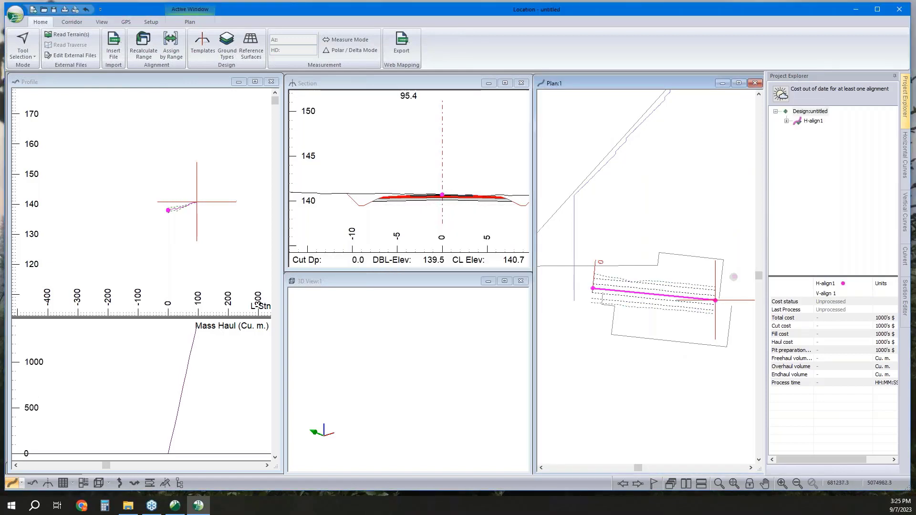
Step: Make station 10.0 near the alignment's start current and examine its default road cross section against the pad in plan
right_click(638, 249)
click(656, 257)
click(607, 293)
scroll(640, 272, down, 3)
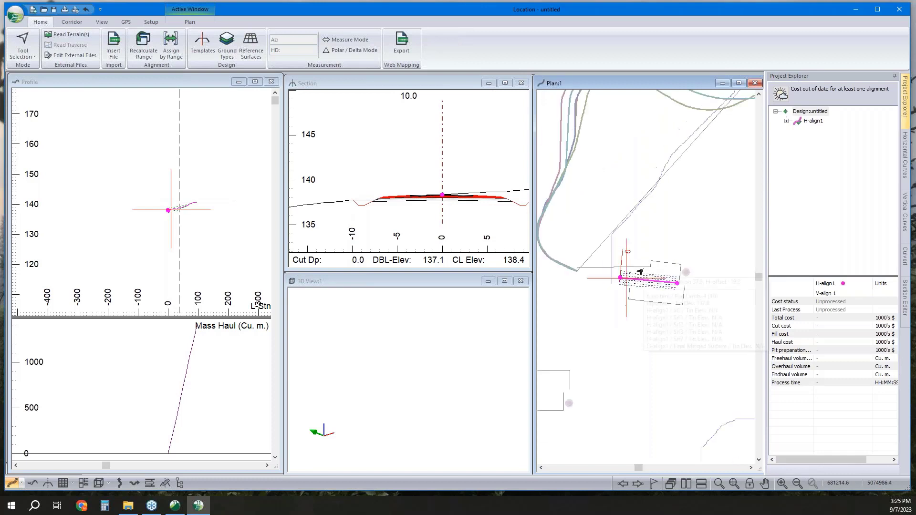
click(410, 200)
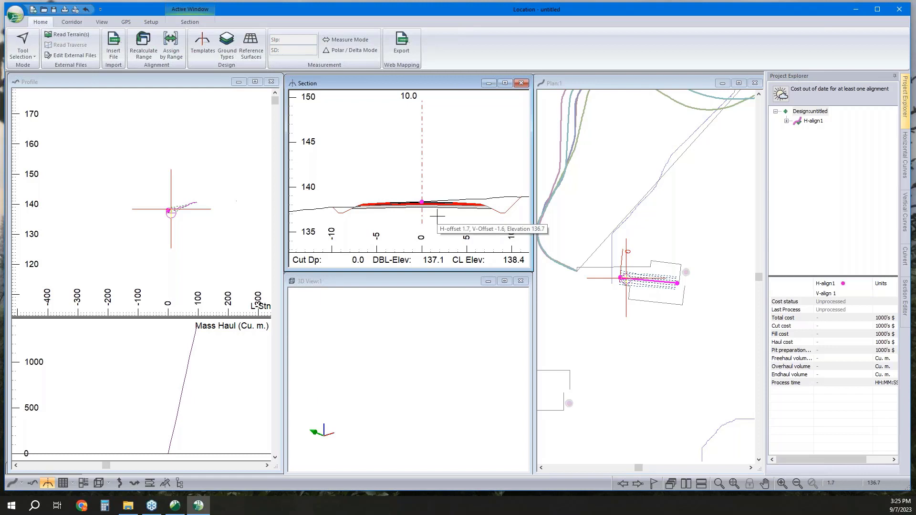
scroll(649, 259, down, 1)
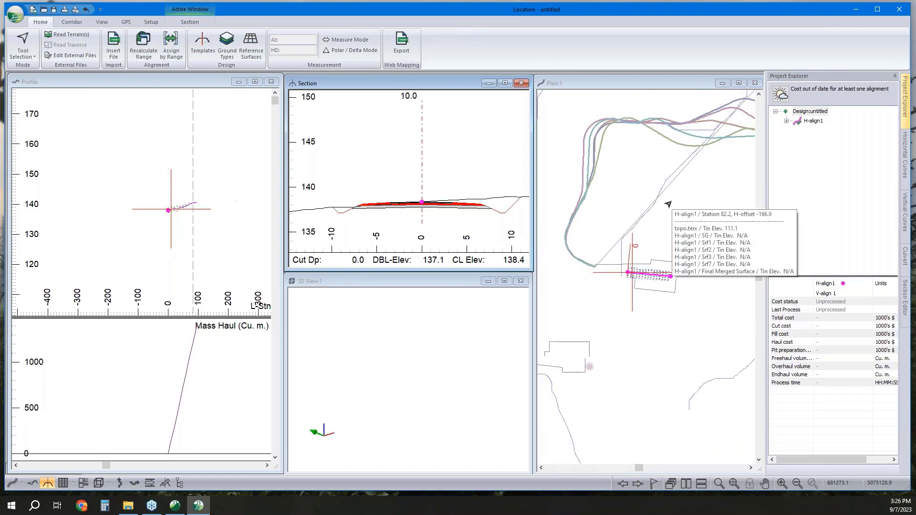
scroll(423, 204, up, 1)
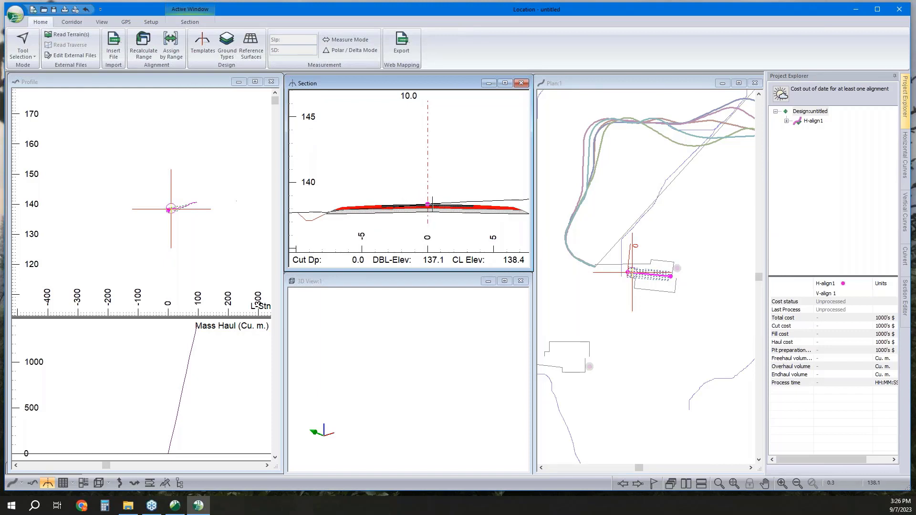
mouse_move(432, 204)
scroll(432, 203, down, 1)
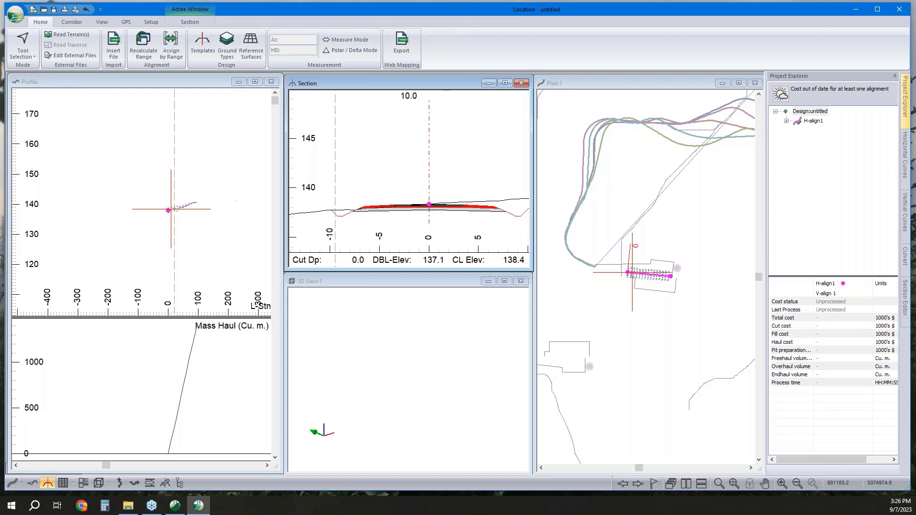
scroll(633, 273, up, 1)
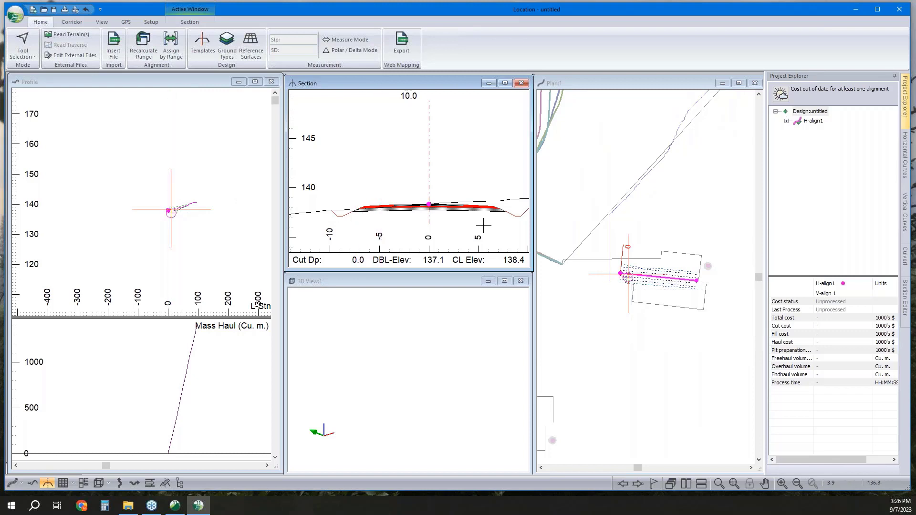
scroll(444, 234, down, 1)
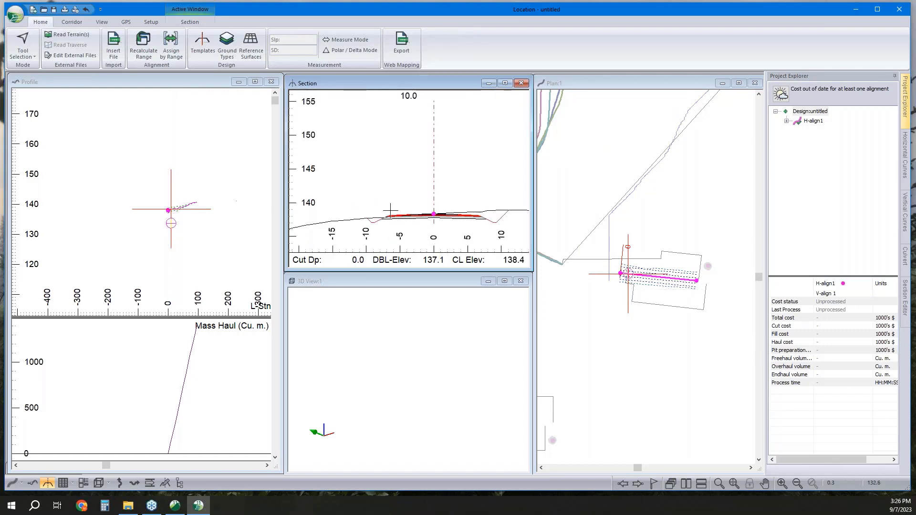
Step: Open the Template Editor and duplicate the RES - Resource Low Volume template as a new template
click(208, 47)
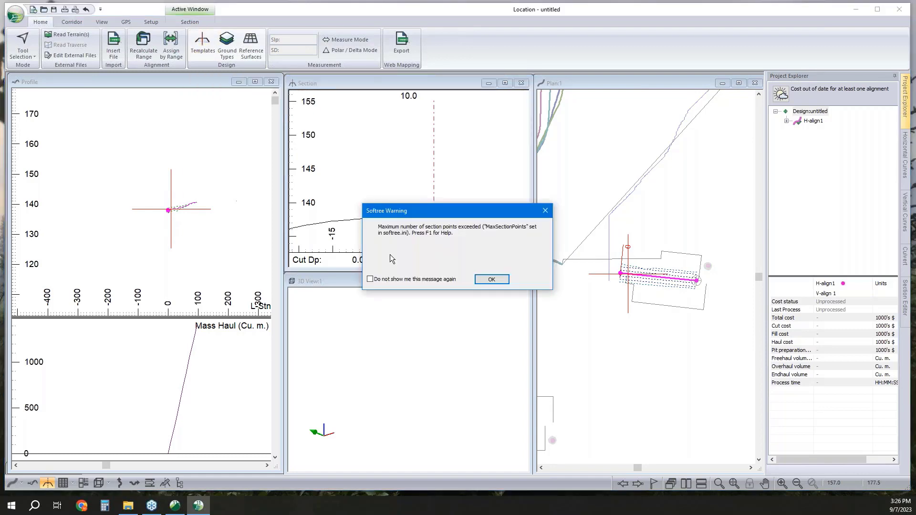
click(491, 279)
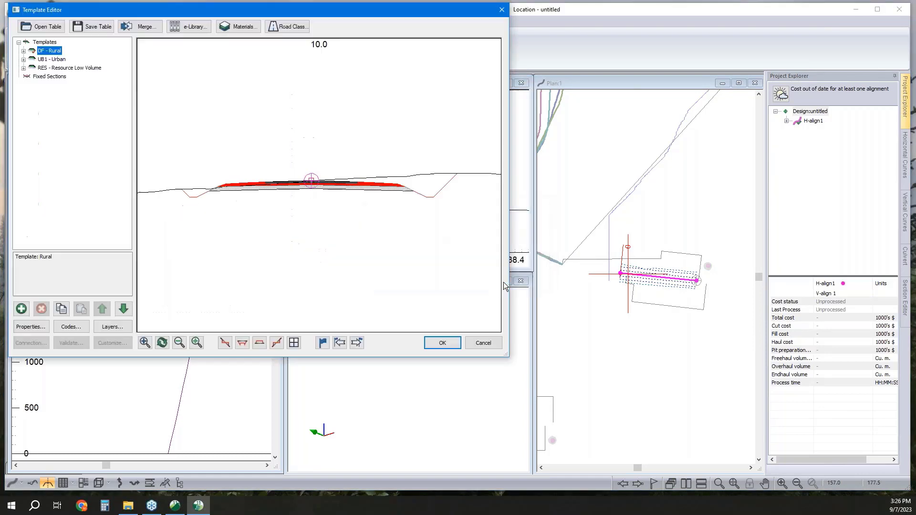
click(60, 68)
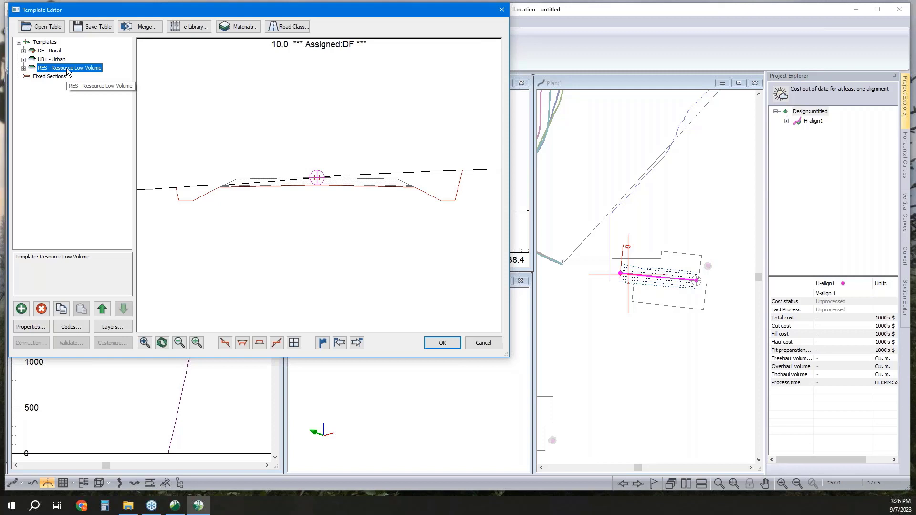
right_click(68, 71)
click(98, 124)
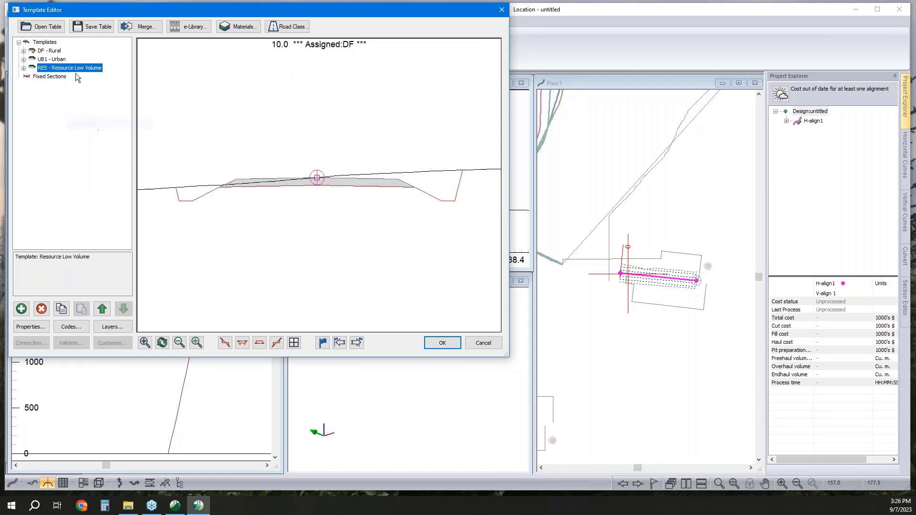
right_click(76, 70)
mouse_move(122, 133)
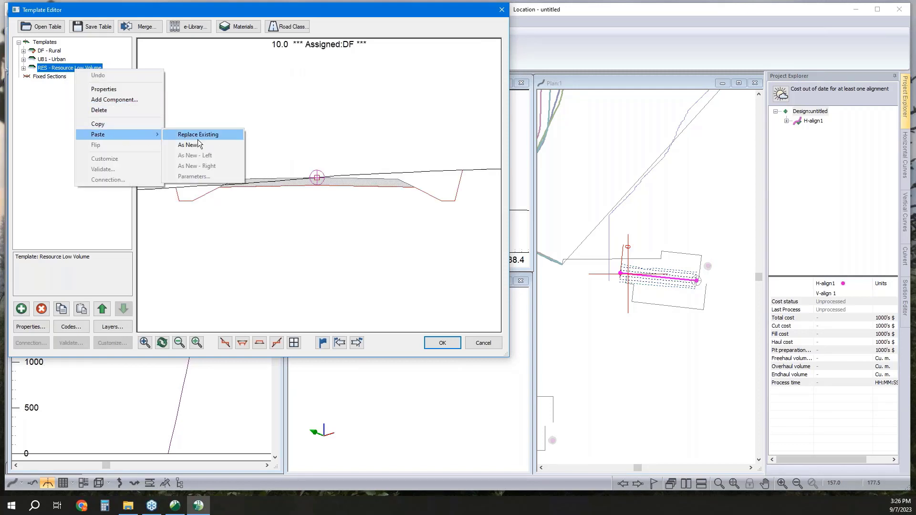
click(196, 145)
Step: Name the copied template WIND and set its description to Windfarm
right_click(62, 77)
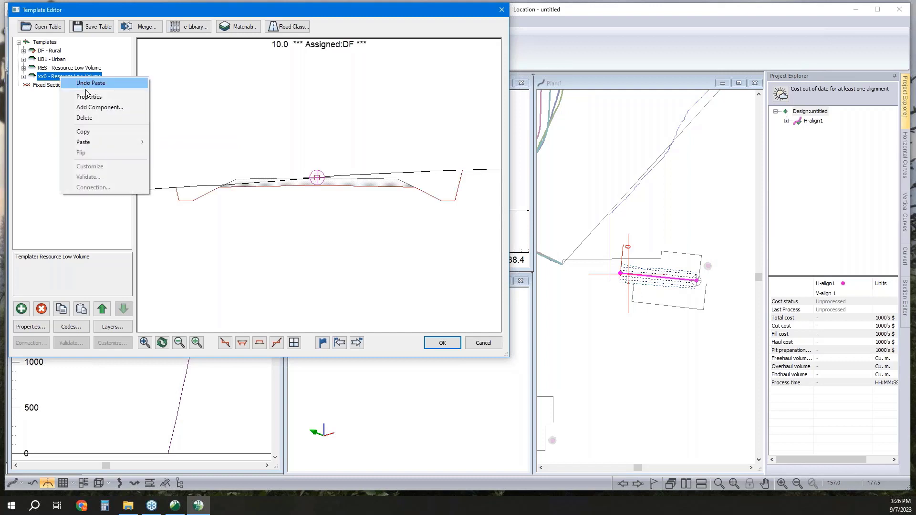
click(89, 96)
key(Tab)
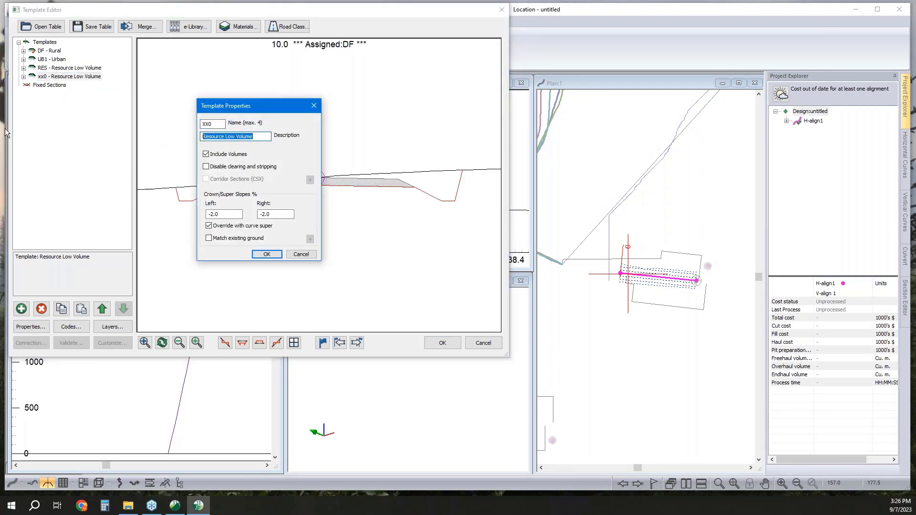
text(Windfarm)
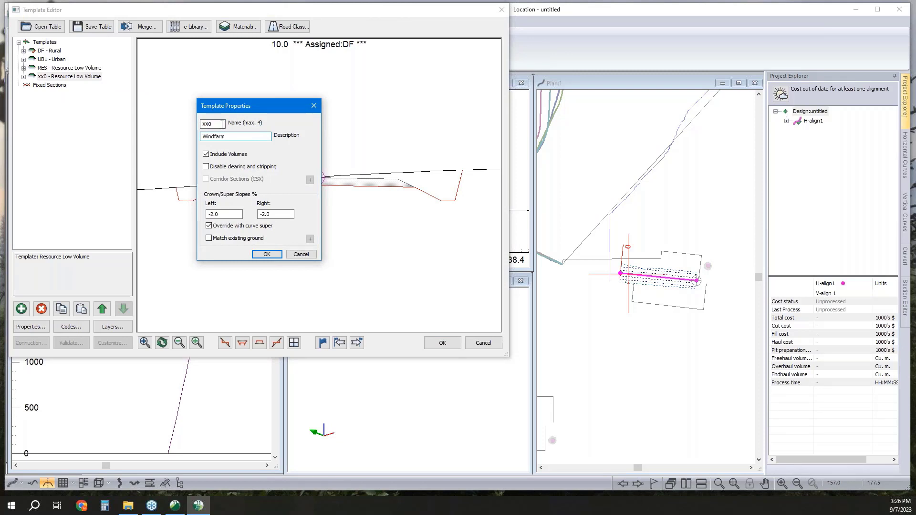
key(shift+Tab)
text(WIND)
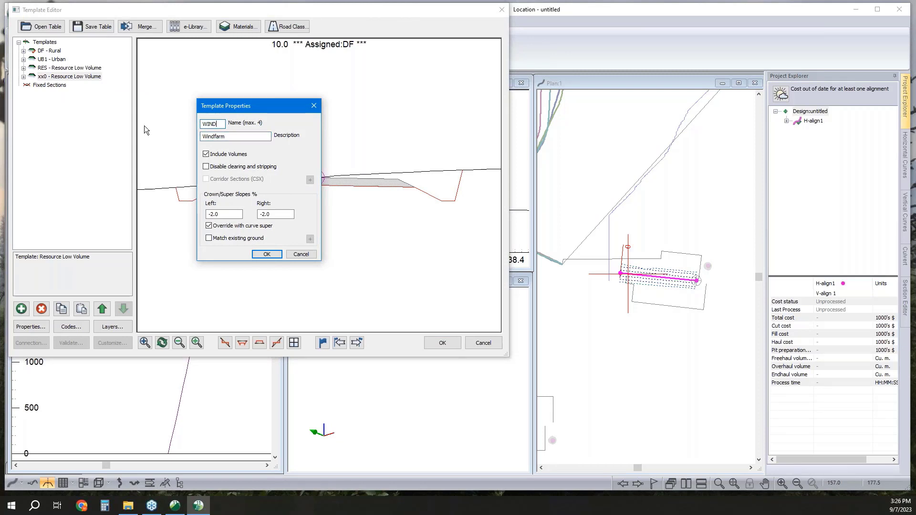
click(267, 254)
Step: Set Srf1Thick to 0 and Srf2Thick to 0.15 m for the Windfarm template's Resource I-left component
double_click(29, 77)
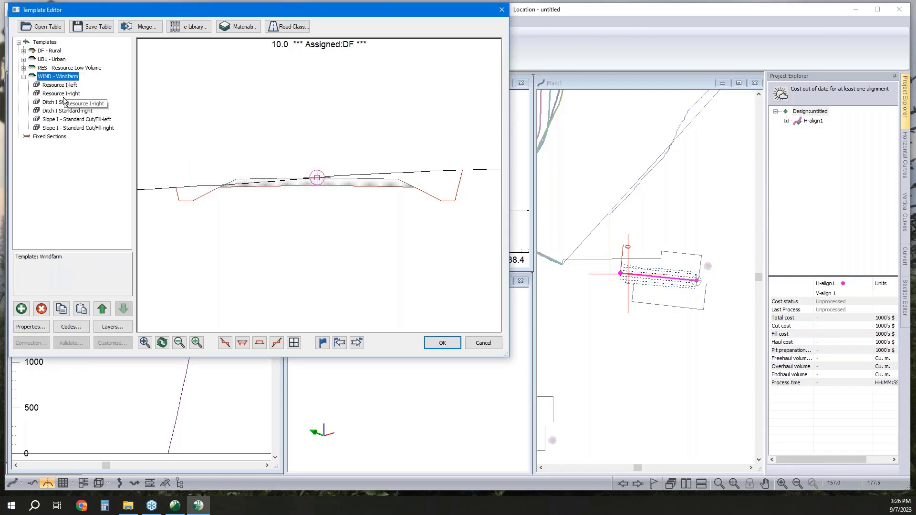
double_click(60, 85)
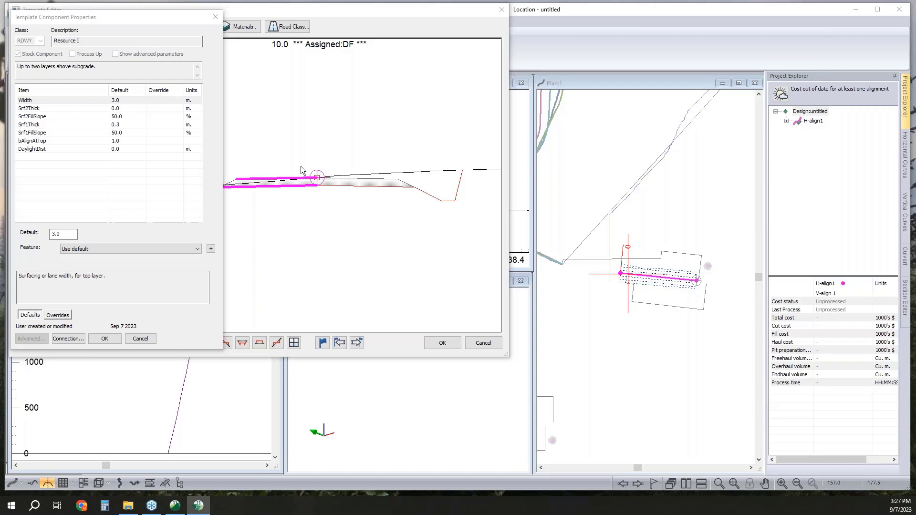
click(119, 124)
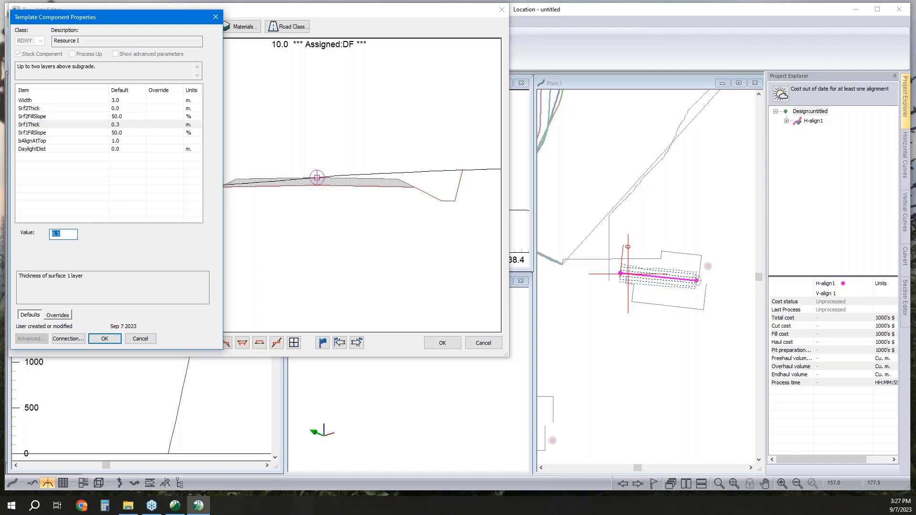
text(0)
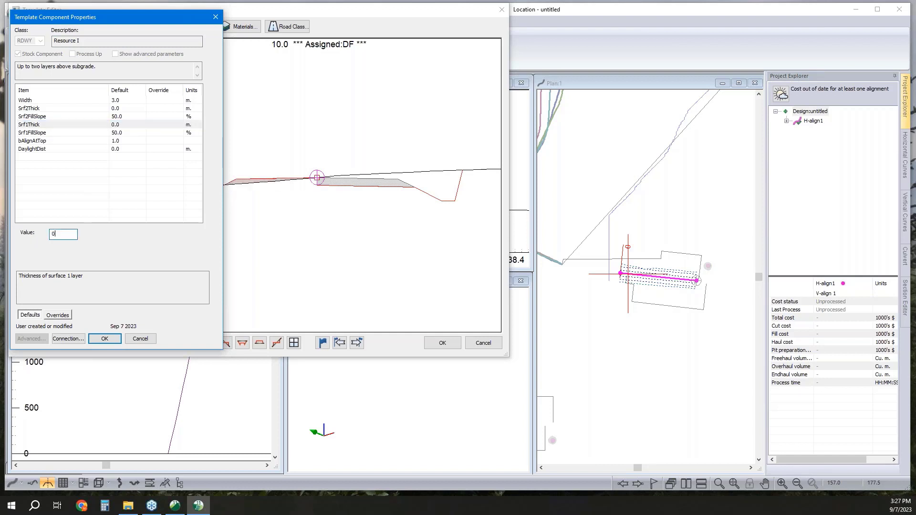
click(116, 119)
click(122, 109)
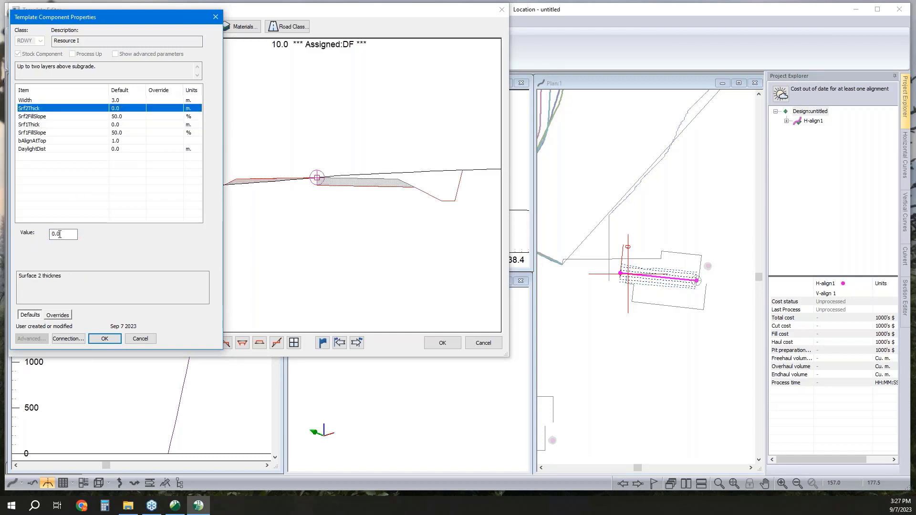
drag(60, 233, 57, 233)
text(15)
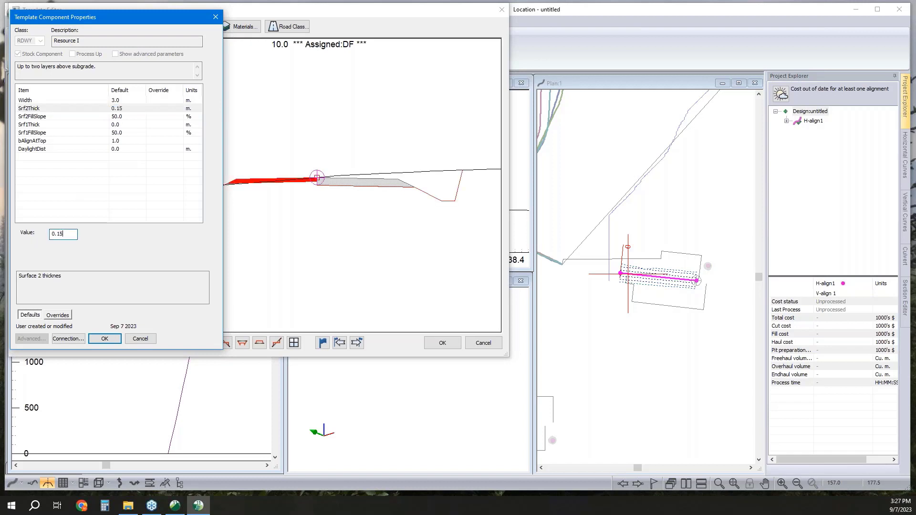
Step: Set the Srf2FillSlope of the Resource I-left component to 5:1
click(122, 117)
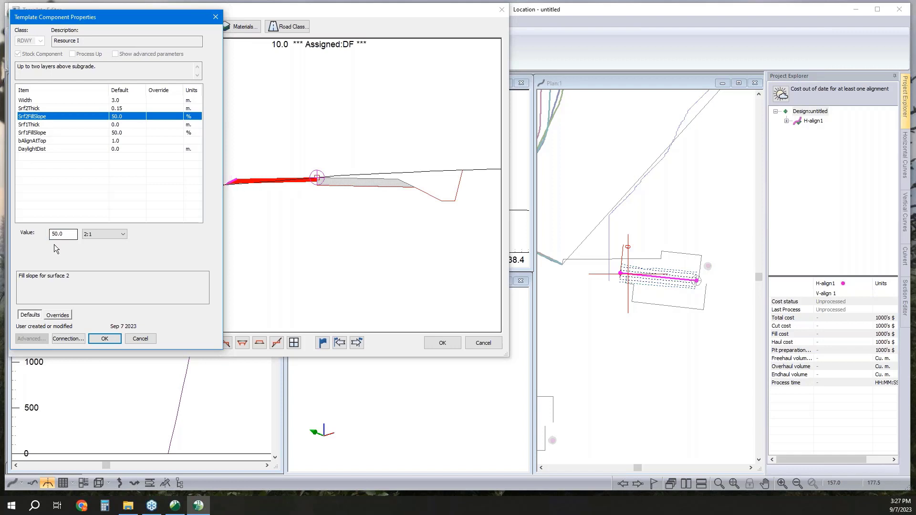
click(106, 234)
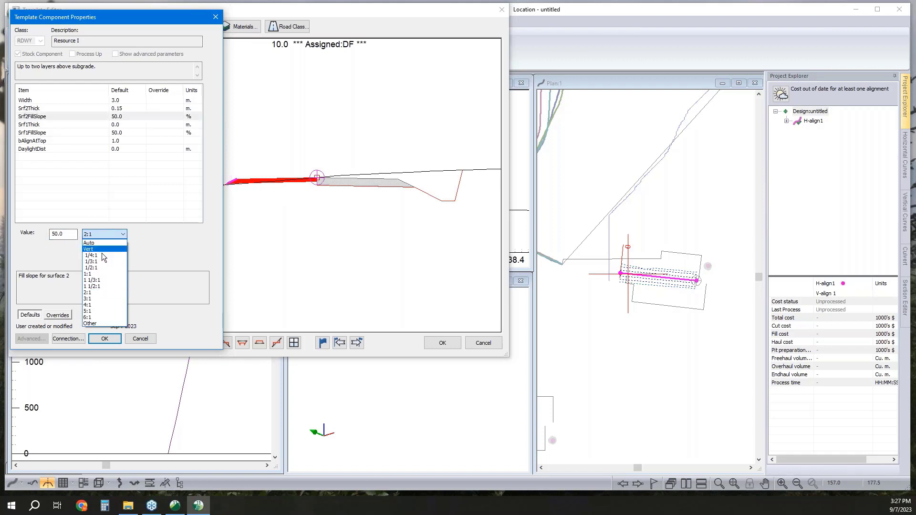
click(101, 311)
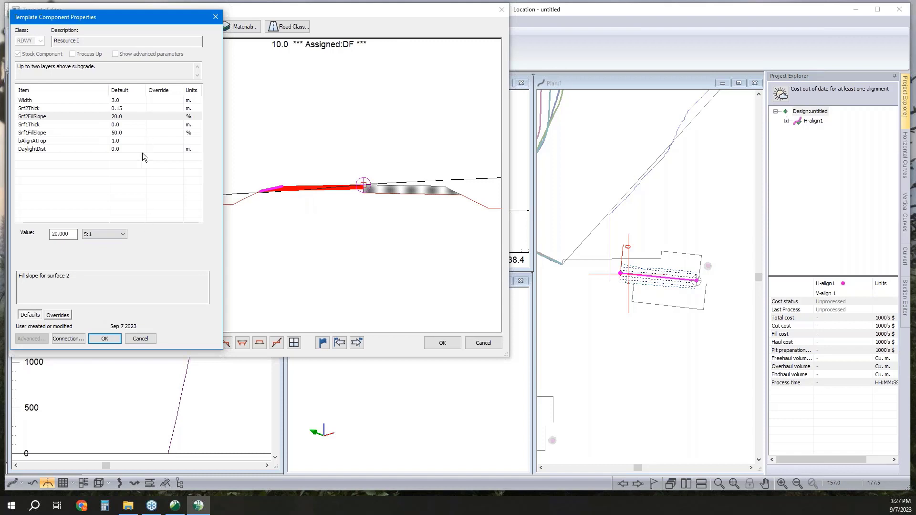
Step: Replace the Windfarm template's Resource I-right component with a right-side copy of the edited Resource I-left component
click(105, 339)
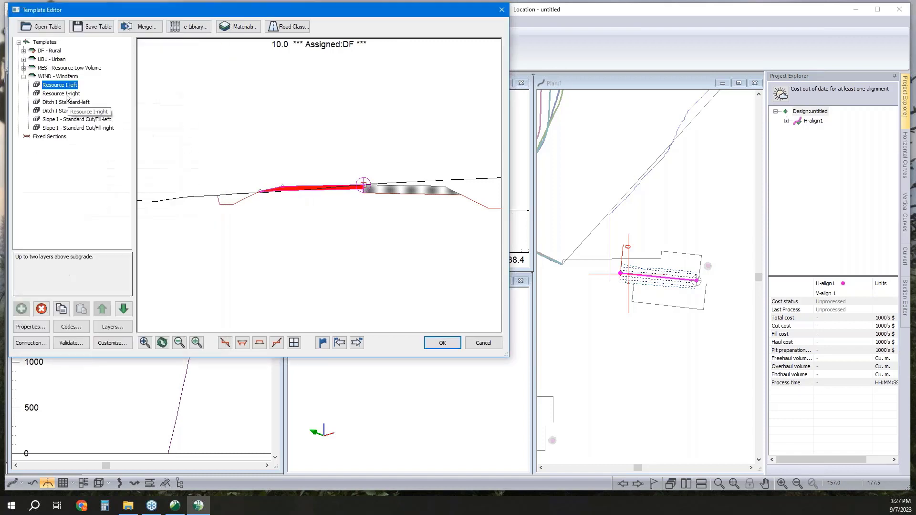
click(61, 94)
click(42, 310)
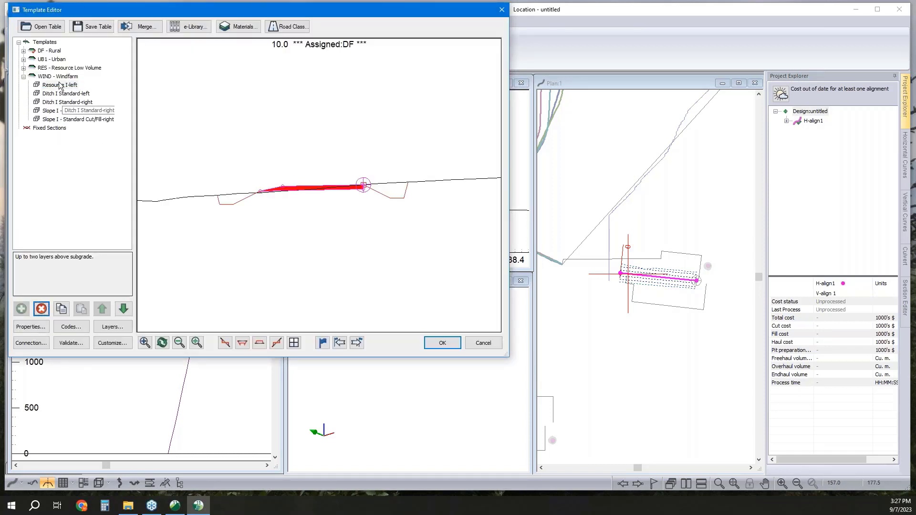
right_click(58, 86)
click(105, 143)
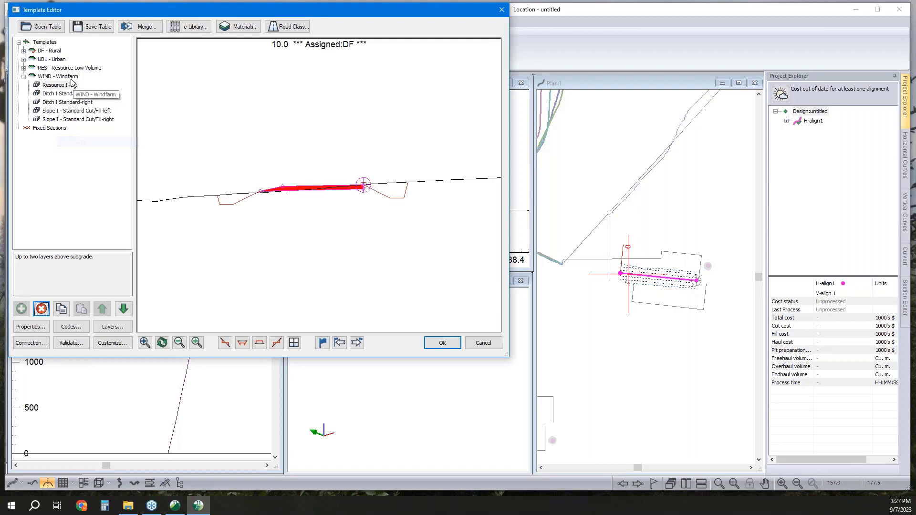
right_click(69, 85)
mouse_move(133, 151)
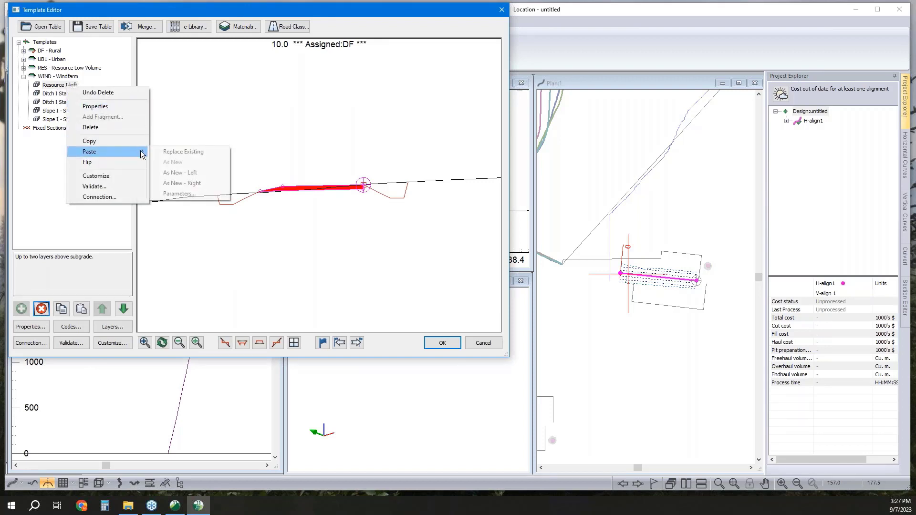
click(202, 183)
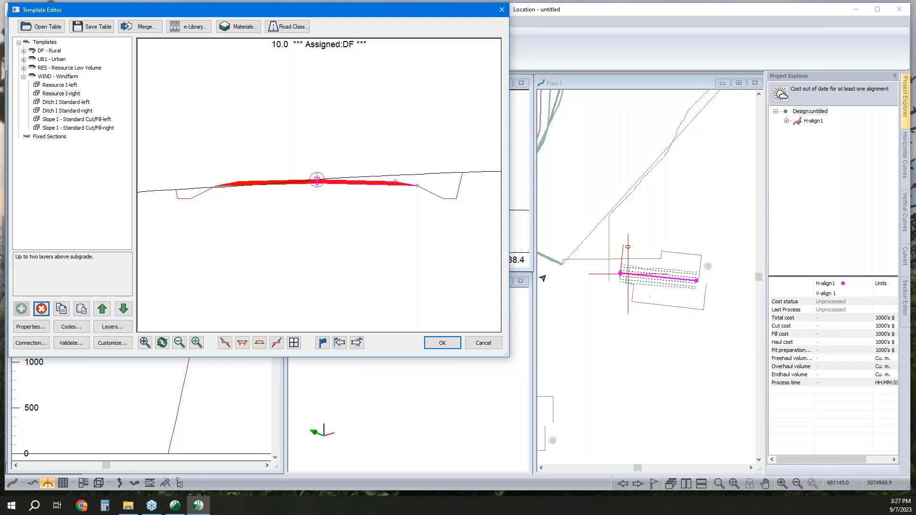
Step: Retrieve the FF9 Misc. Components folder from the e-Library and expand it in the template tree
click(202, 32)
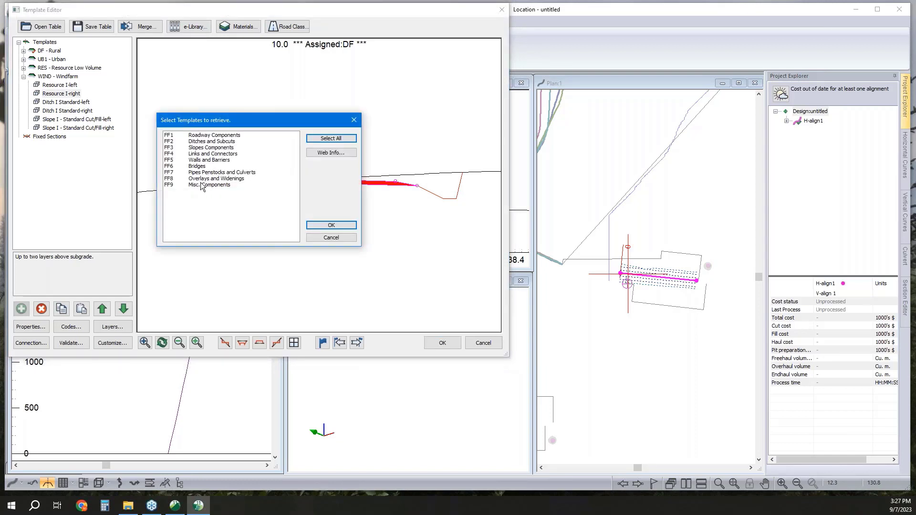
click(203, 185)
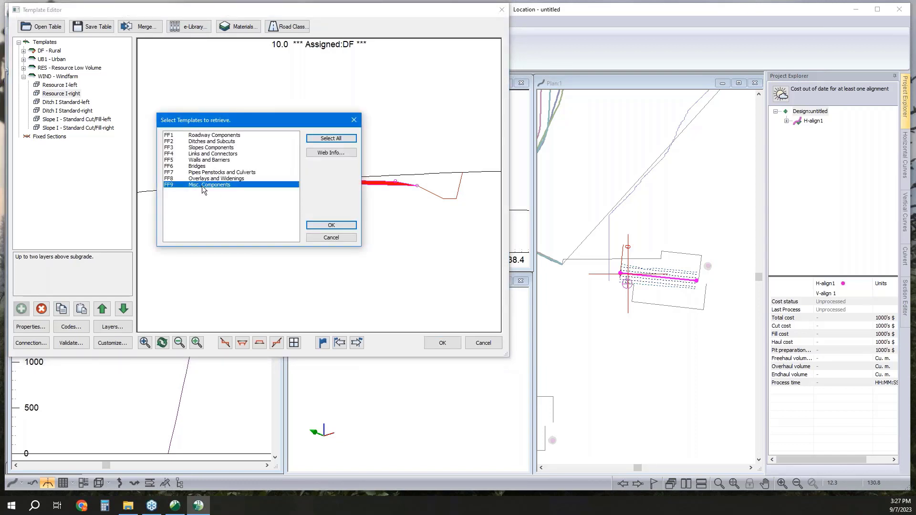
click(329, 226)
click(24, 86)
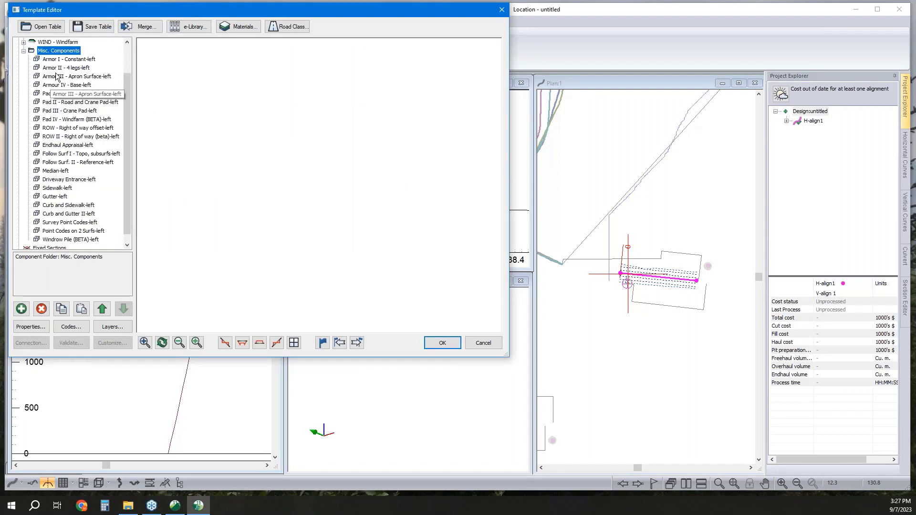
Step: Copy Pad IV - Windfarm (BETA)-left from Misc. Components into the Windfarm template as a new left component after Resource I-right
click(71, 119)
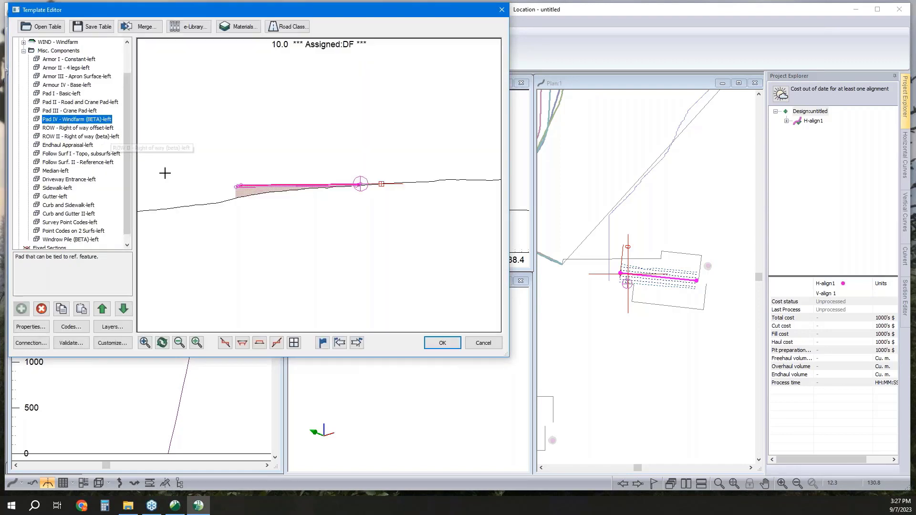
right_click(79, 120)
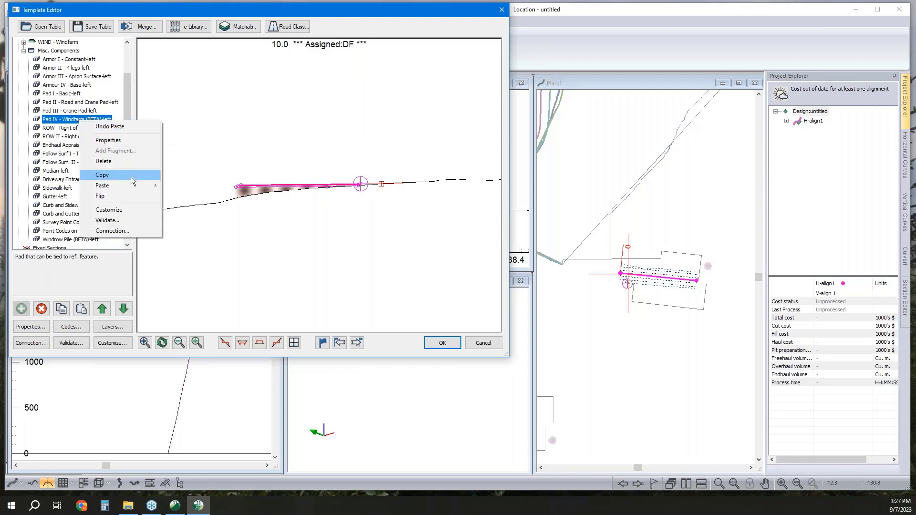
click(102, 175)
scroll(86, 143, up, 2)
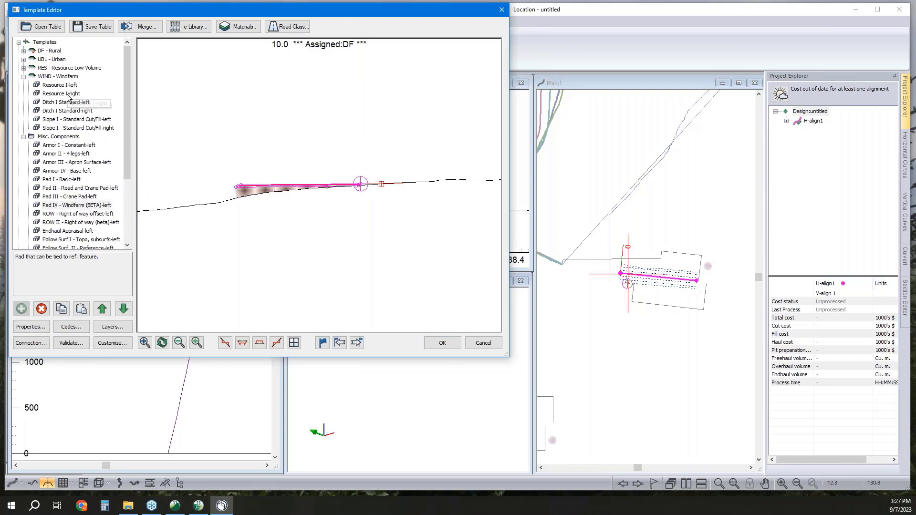
click(68, 96)
right_click(69, 96)
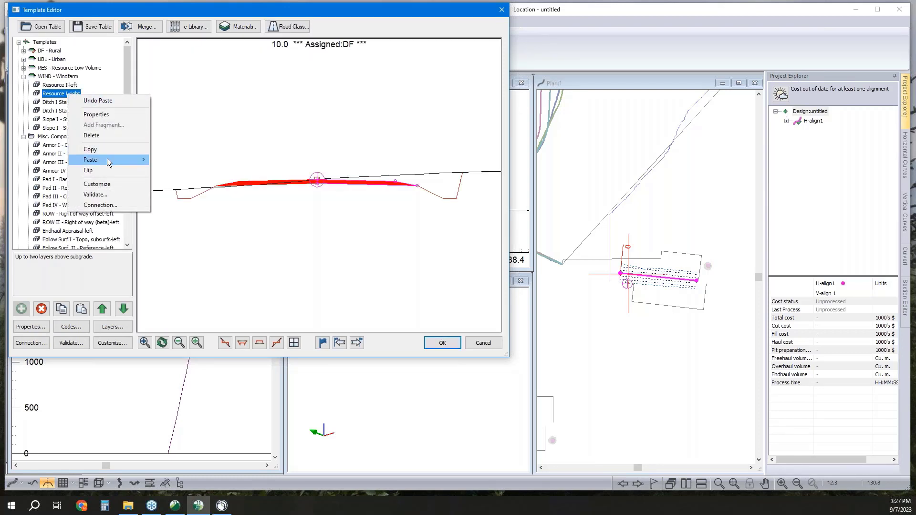
mouse_move(107, 159)
click(175, 181)
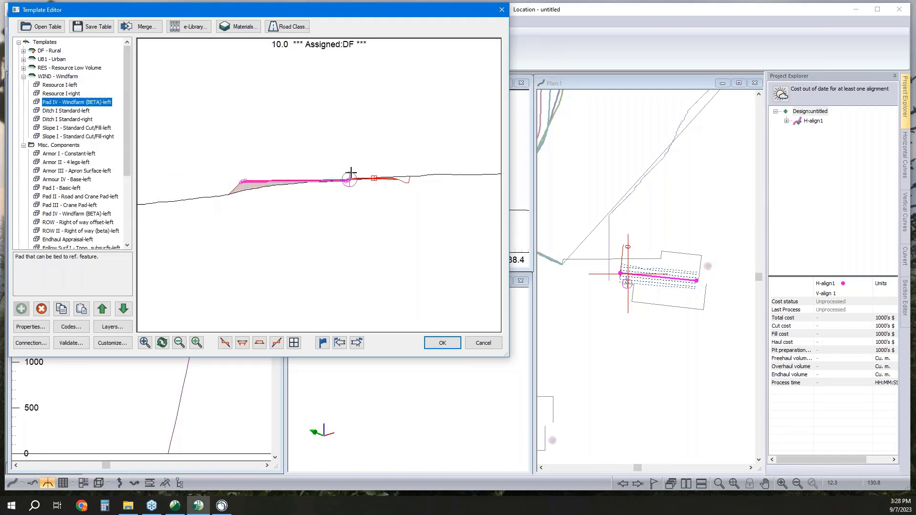
Step: Set PadSubBaseThick to 0.5 m for the Windfarm template's Pad IV - Windfarm (BETA)-left component
double_click(83, 103)
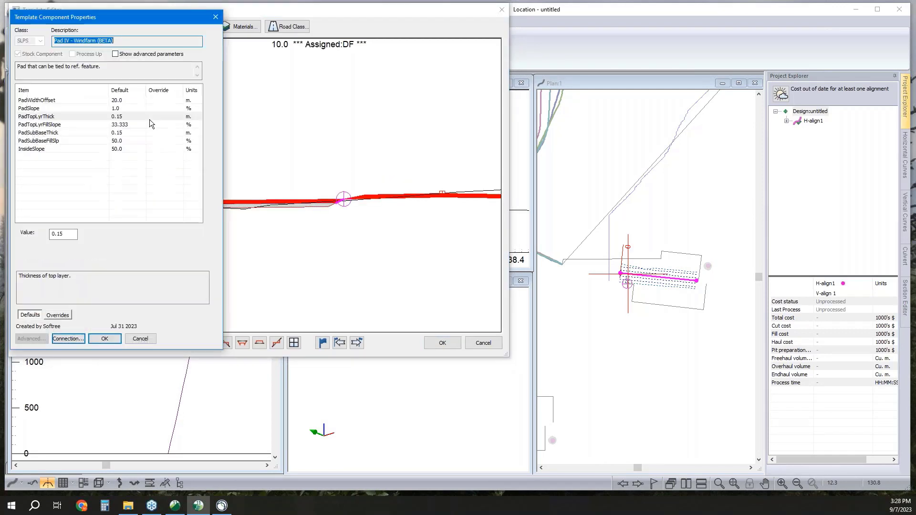
click(123, 136)
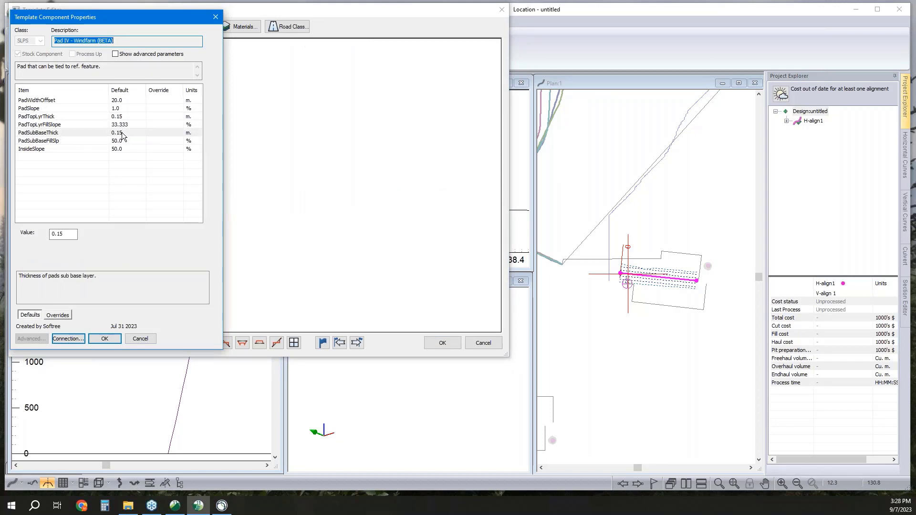
click(62, 235)
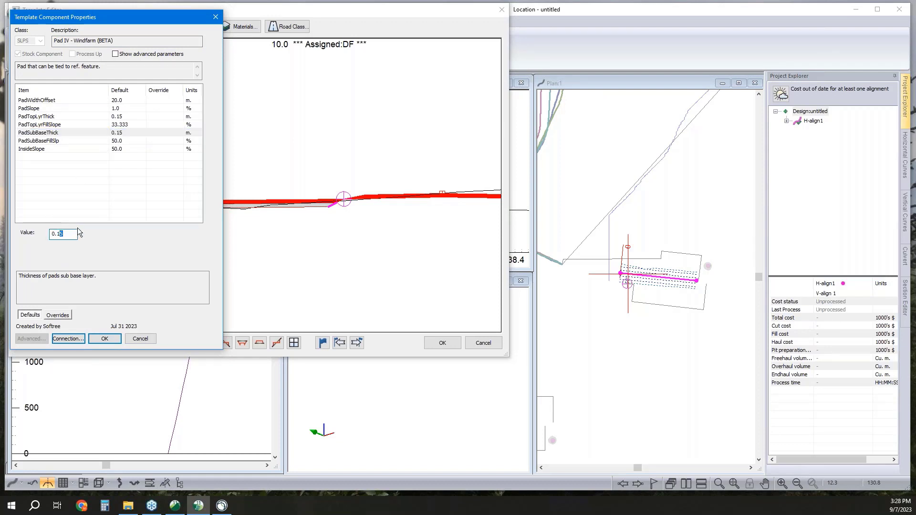
key(BackSpace)
key(BackSpace)
text(5)
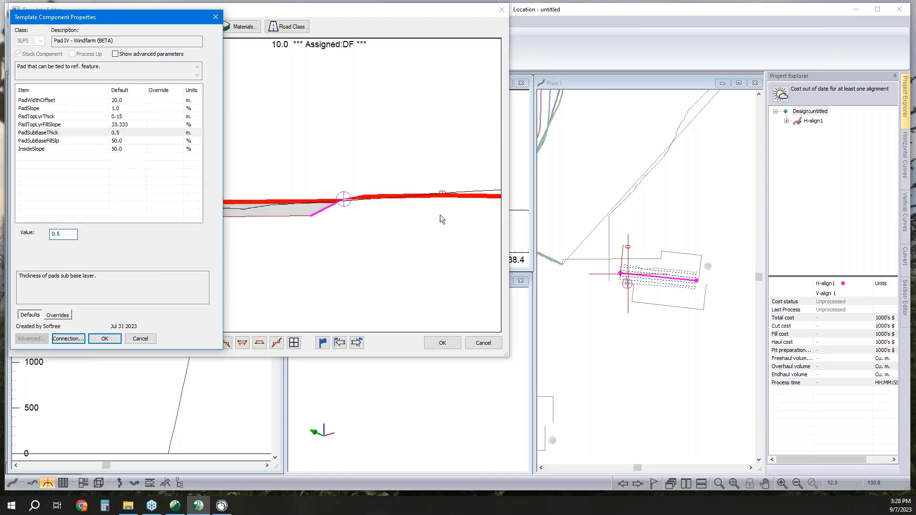
Step: Set the default PadWidthOffset of the left Pad IV component to 0 m
click(115, 101)
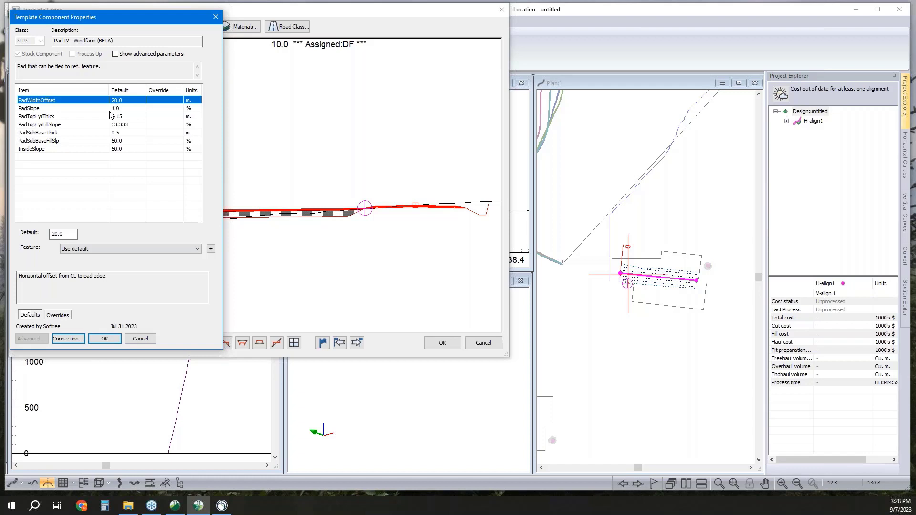
double_click(62, 234)
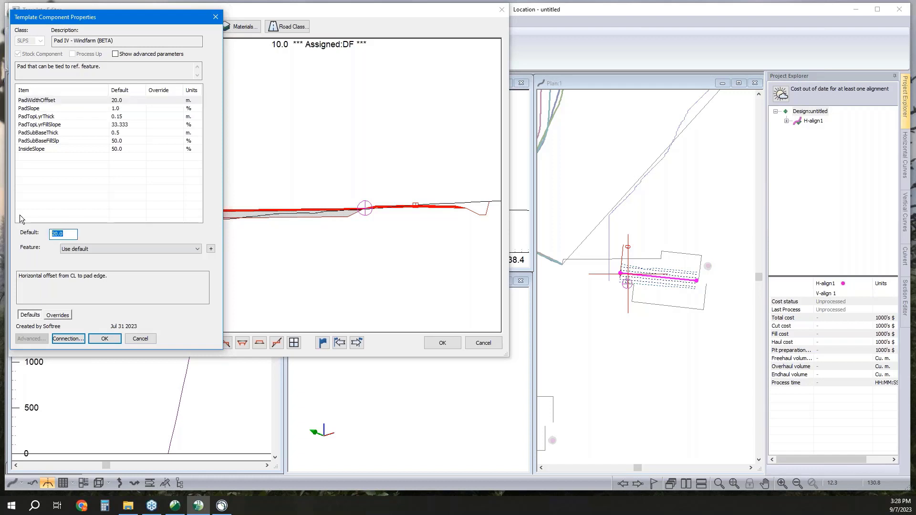
text(0)
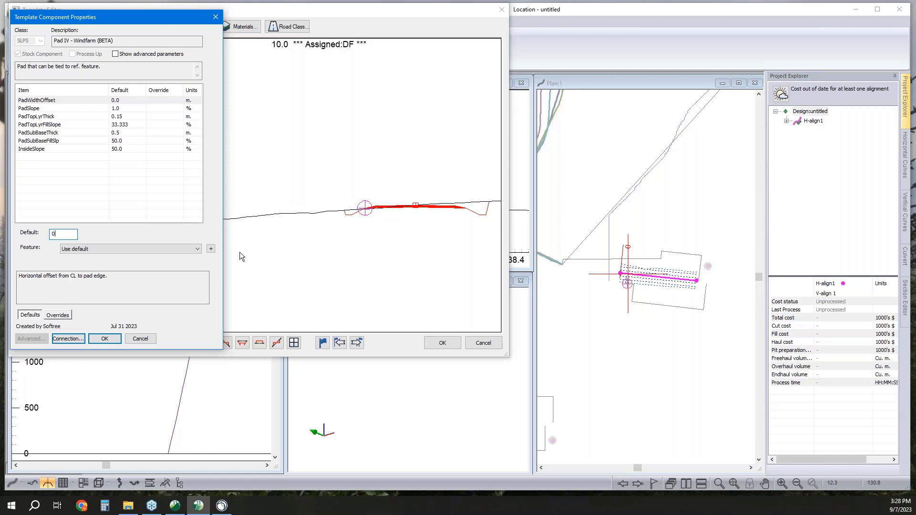
Step: Add a reference feature sourced from the Topo surface, using features Pad Limits-0 through Pad Limits-11
click(211, 250)
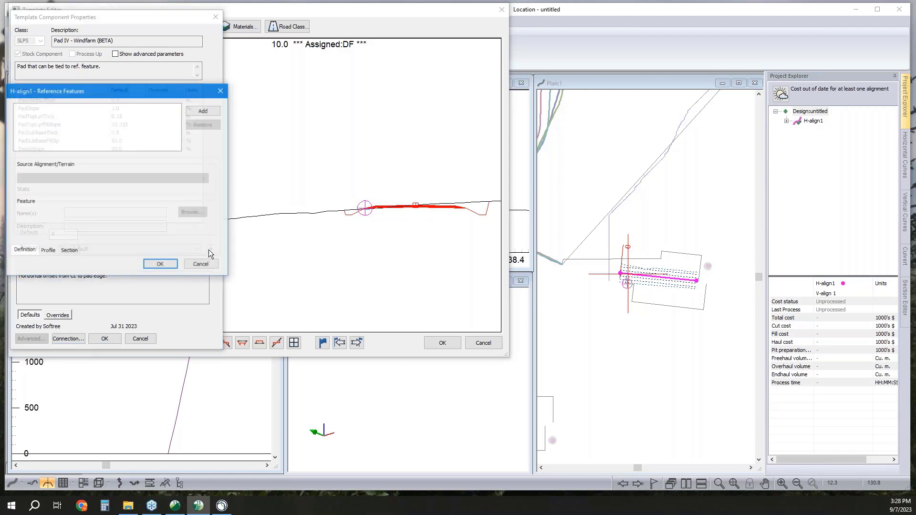
click(203, 111)
click(132, 178)
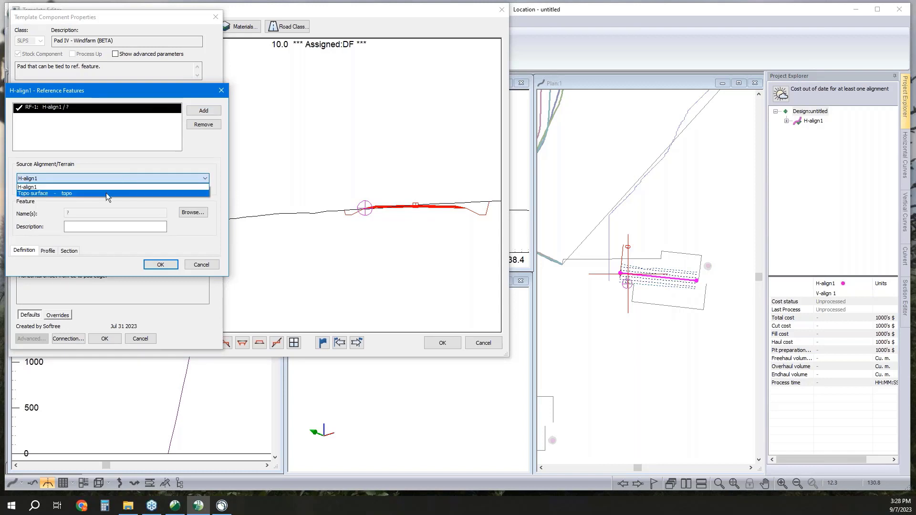
click(112, 193)
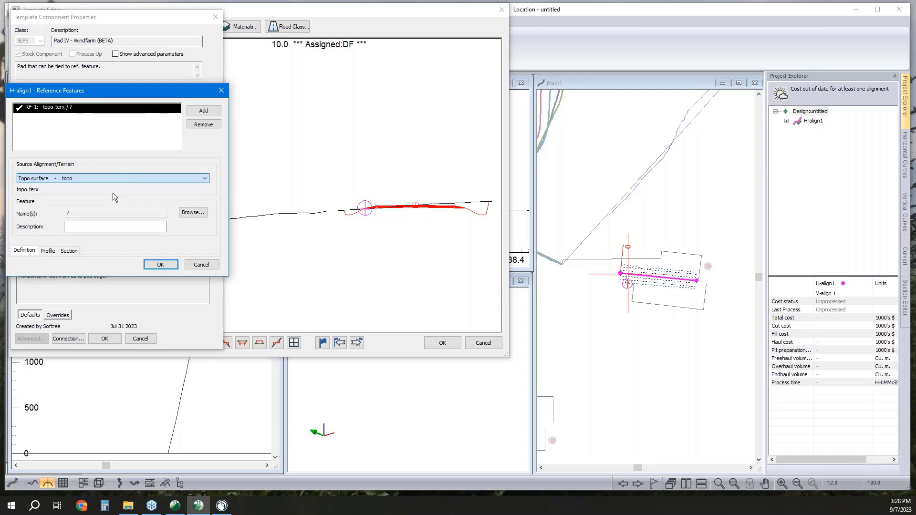
click(196, 212)
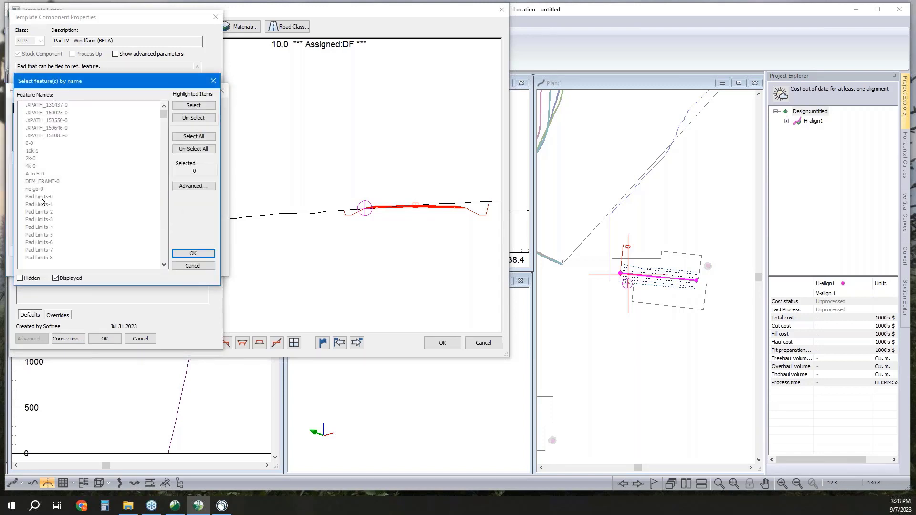
click(46, 196)
scroll(48, 206, down, 4)
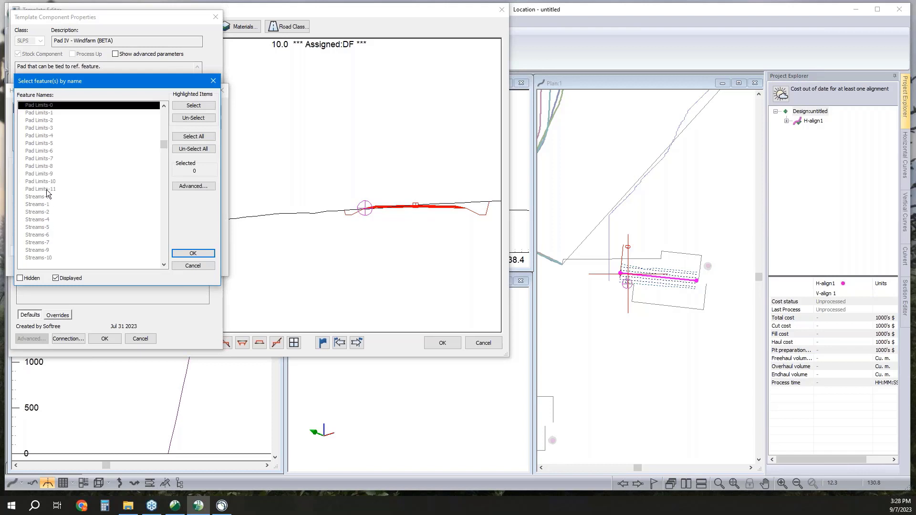
shift+click(37, 189)
click(194, 105)
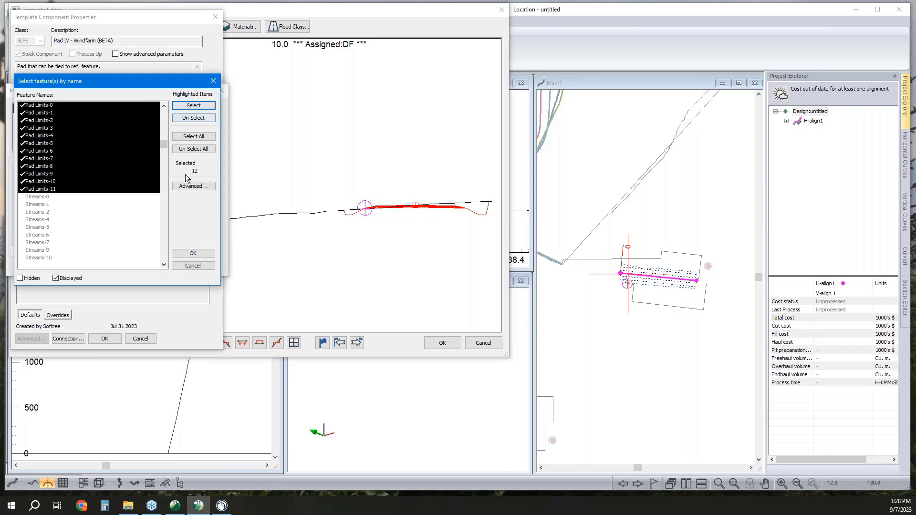
click(194, 253)
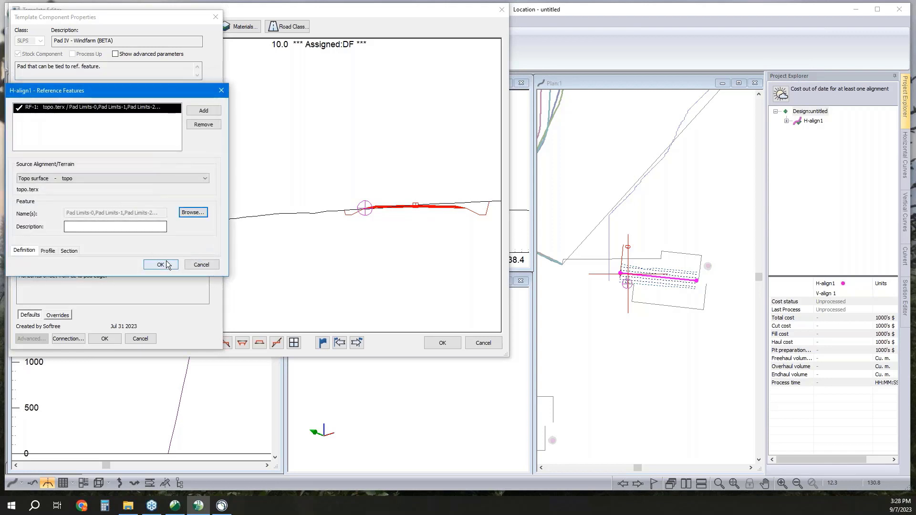
click(166, 265)
Step: Tie the left pad's PadWidthOffset to the RF-1 Pad Limits reference feature and accept the component properties
click(134, 247)
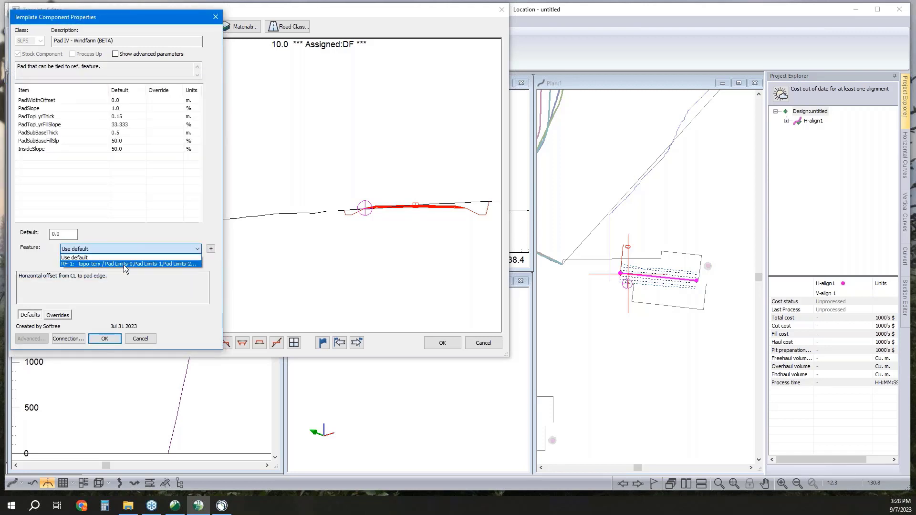
click(124, 265)
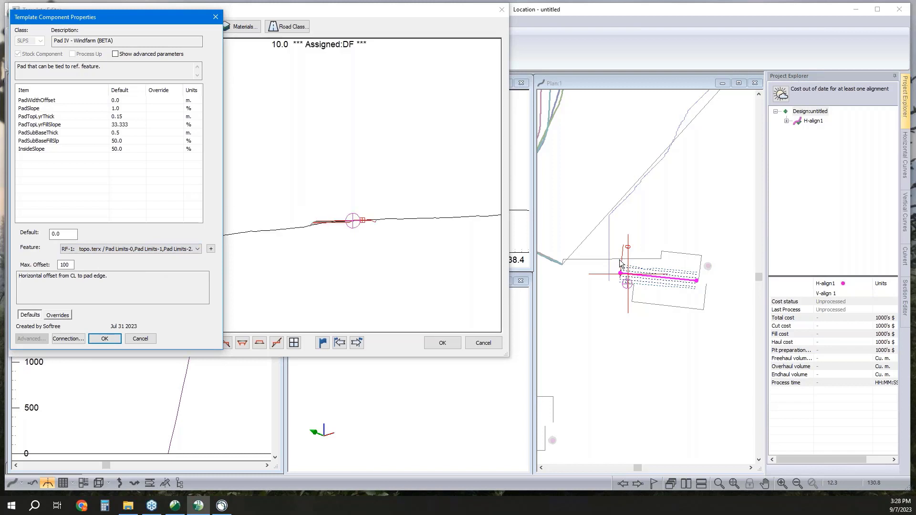
click(112, 342)
Step: Copy the left Pad IV - Windfarm (BETA) component and paste it as a new right-side component in the Windfarm template
right_click(67, 104)
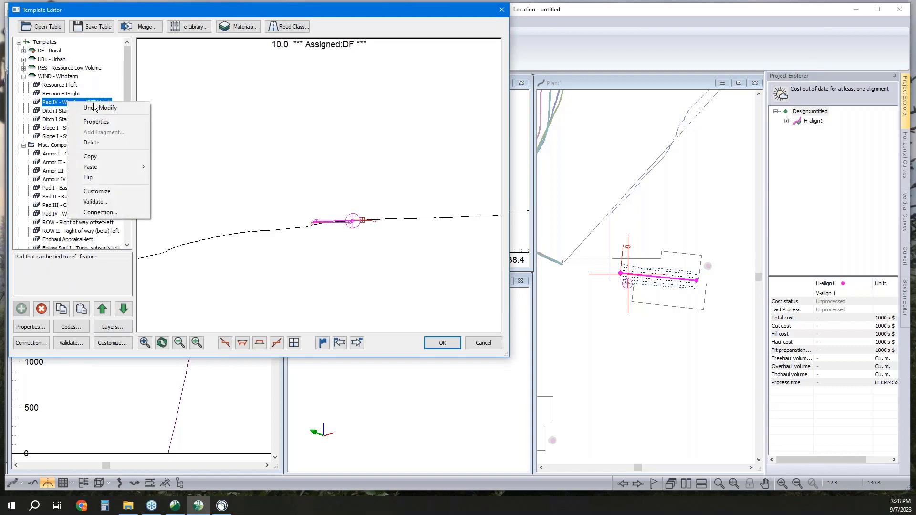
click(116, 167)
right_click(87, 107)
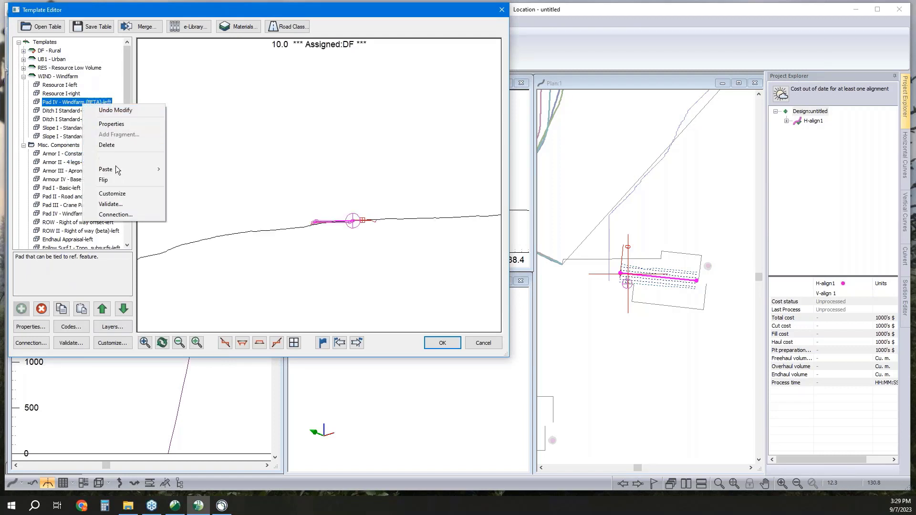
mouse_move(119, 170)
click(229, 200)
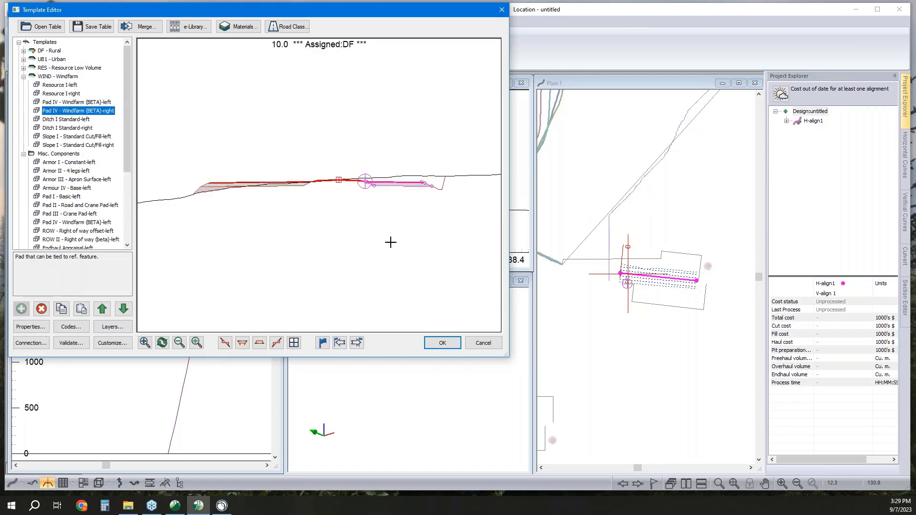
Step: Accept the template edits and recalculate all cross sections, corridor surfaces, and fuel and usage for the alignment
click(442, 343)
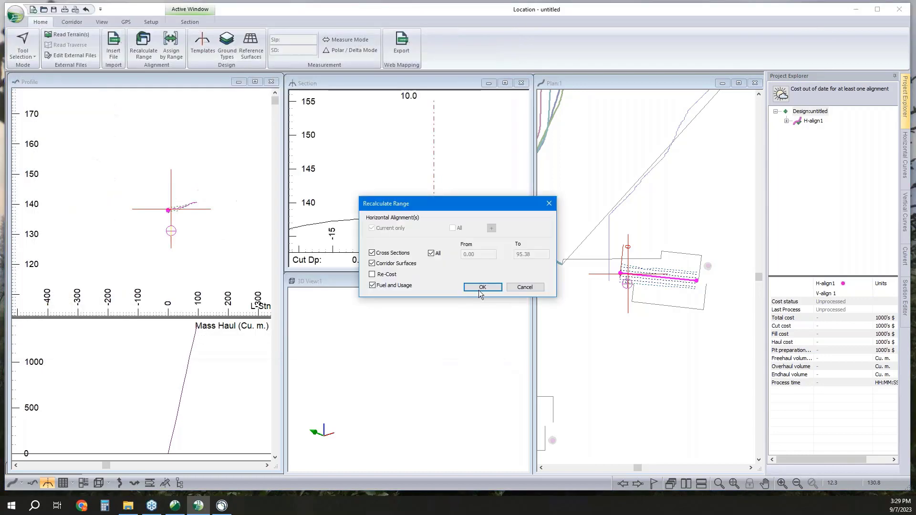
click(479, 287)
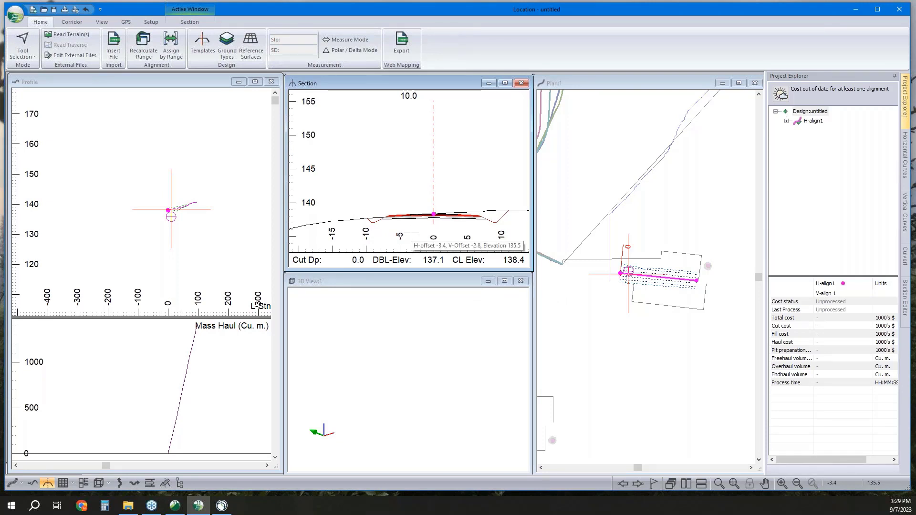
Step: Assign the WIND Windfarm template to the full range of the alignment in place of DF Rural
click(170, 45)
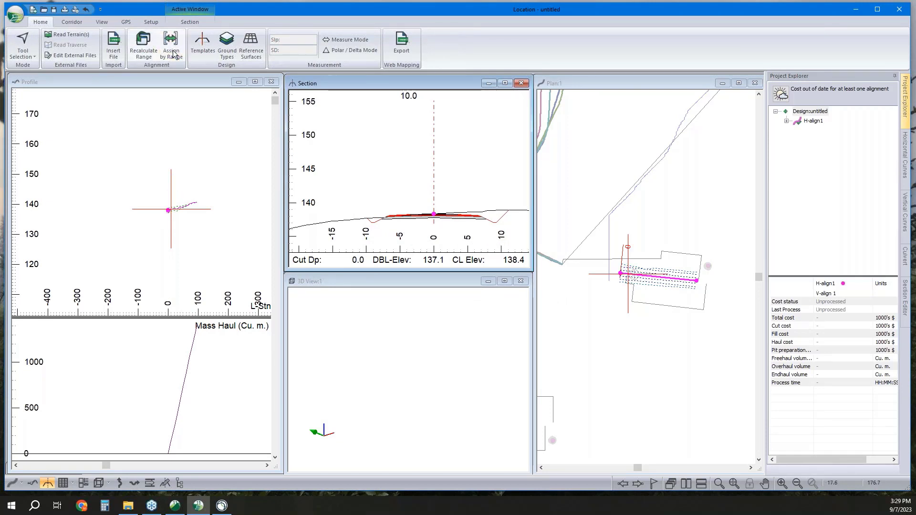
click(385, 176)
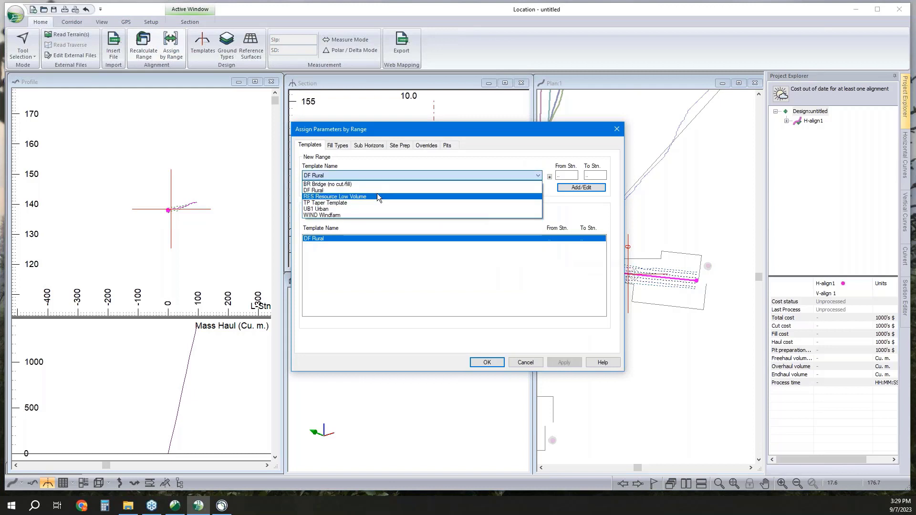
click(368, 215)
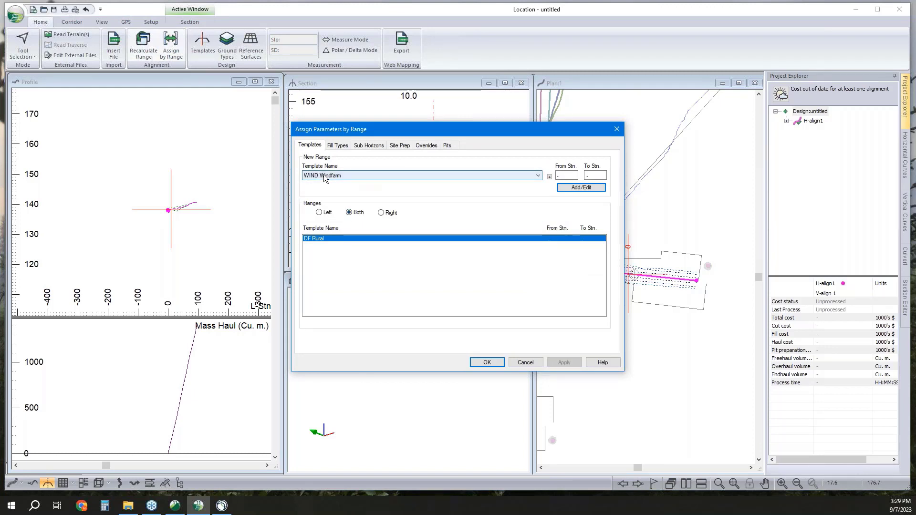
click(564, 185)
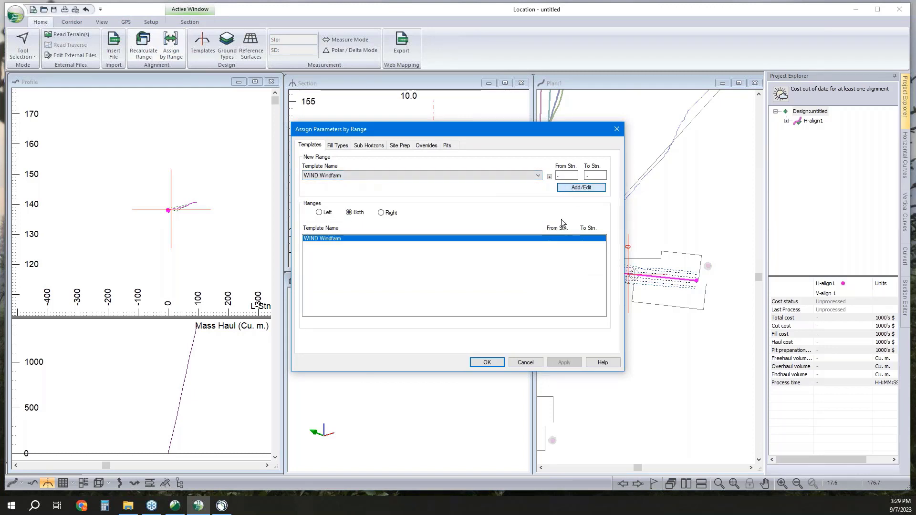
click(487, 362)
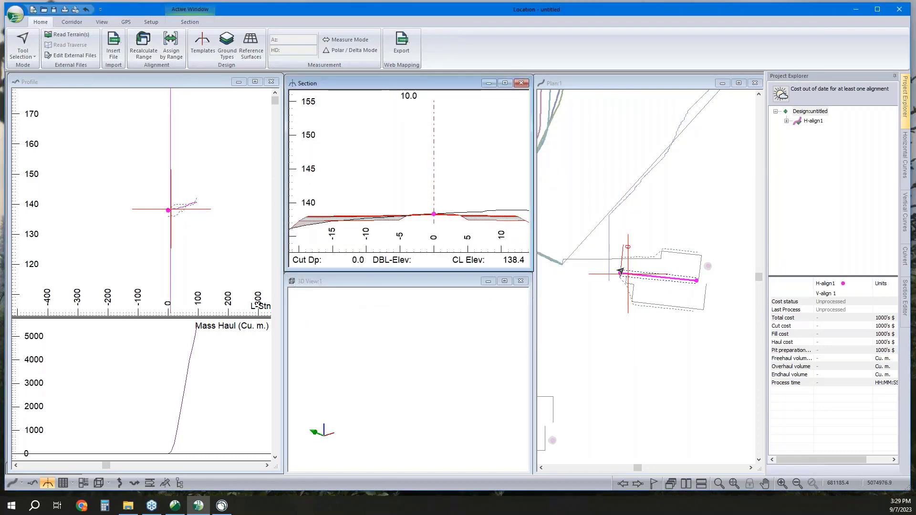
Step: Examine the cross sections along the pad alignment to see how the pad width follows the pad limits
drag(647, 275, 677, 280)
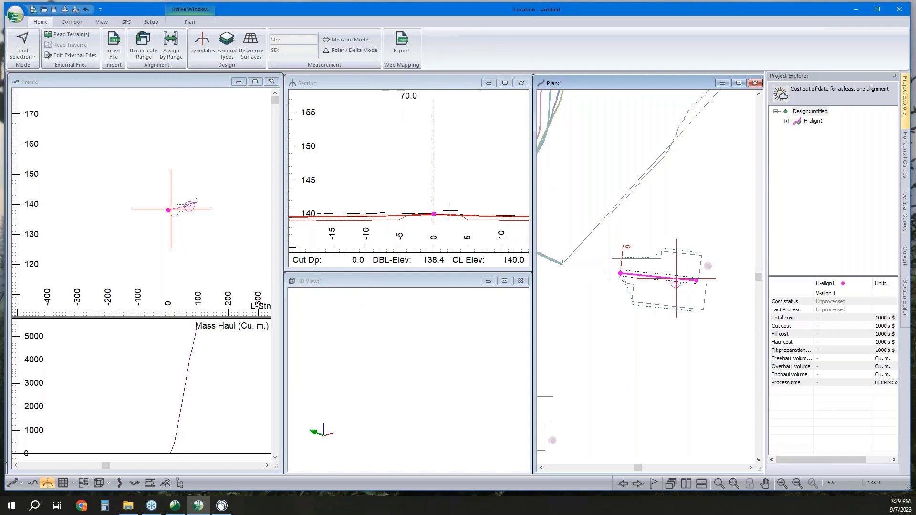
scroll(438, 213, down, 3)
click(655, 277)
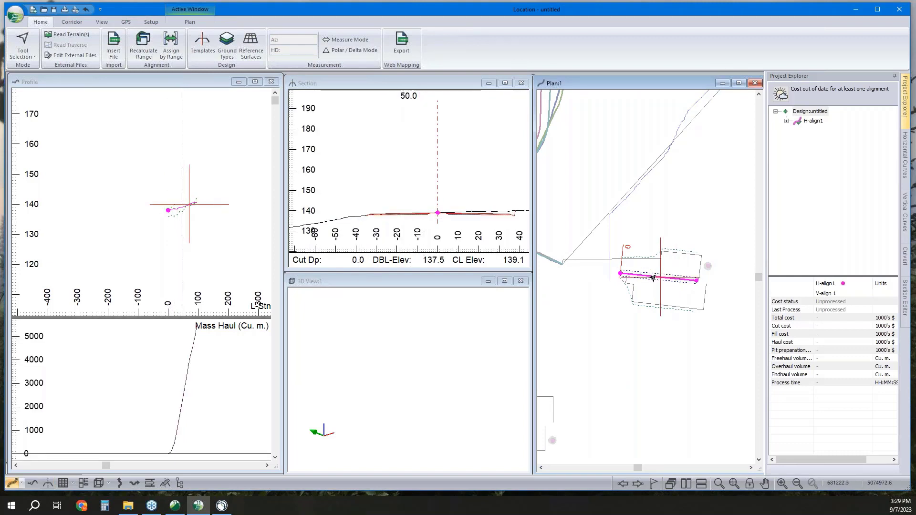
drag(654, 277, 622, 276)
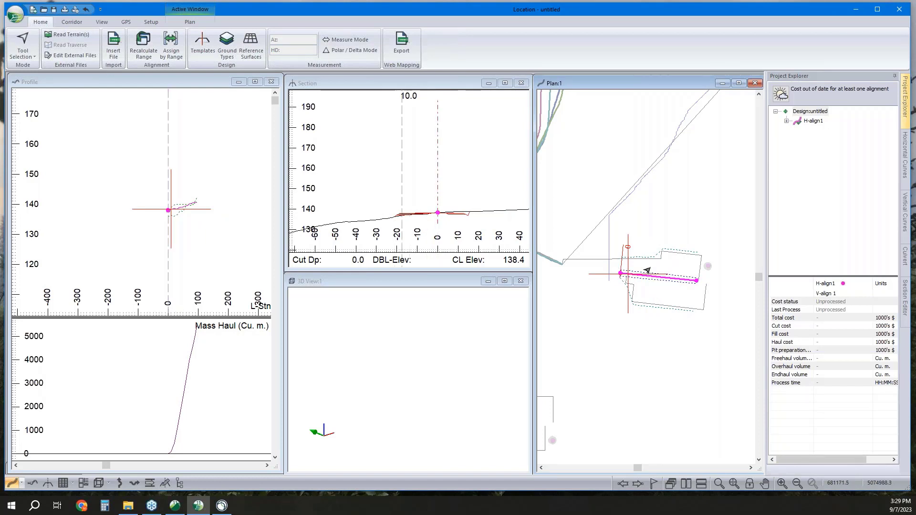
Step: Extend the alignment's start from the pad to the point where the optimized road routes begin, using the Add/Edit IP tool
mouse_move(658, 291)
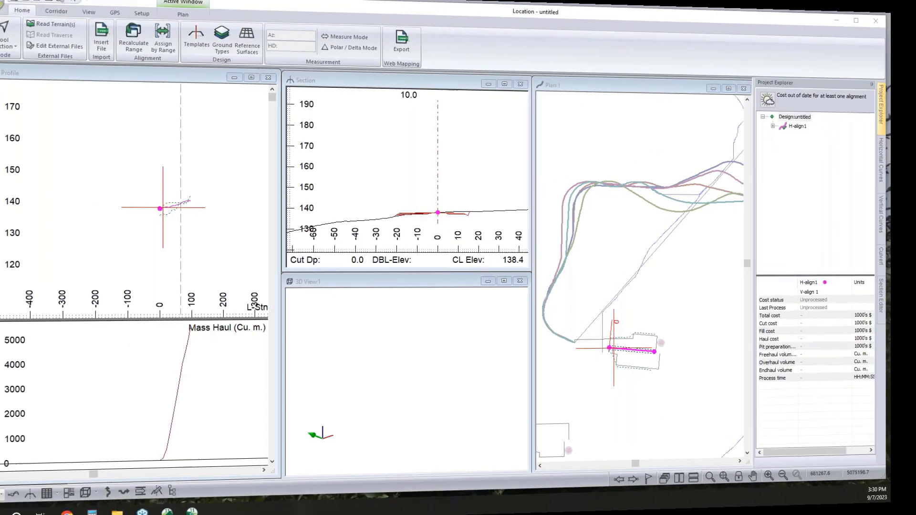
right_click(658, 237)
click(722, 255)
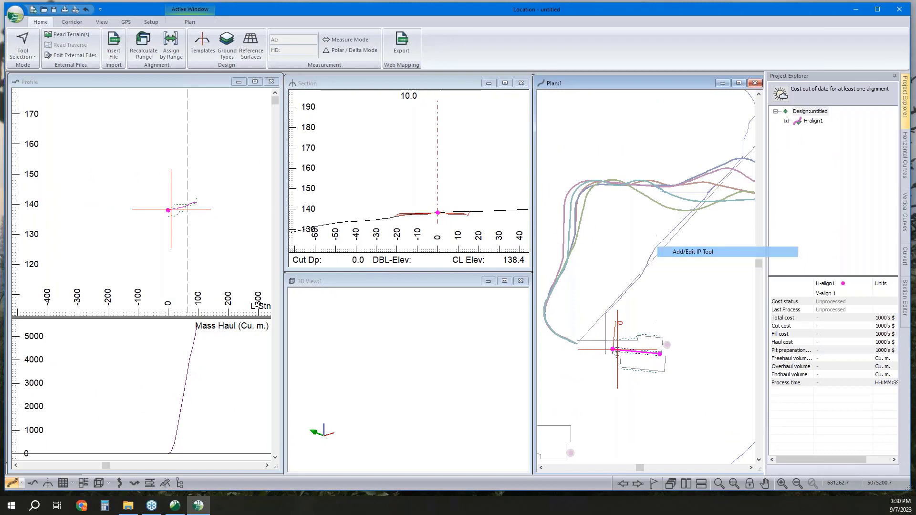
drag(613, 349, 681, 246)
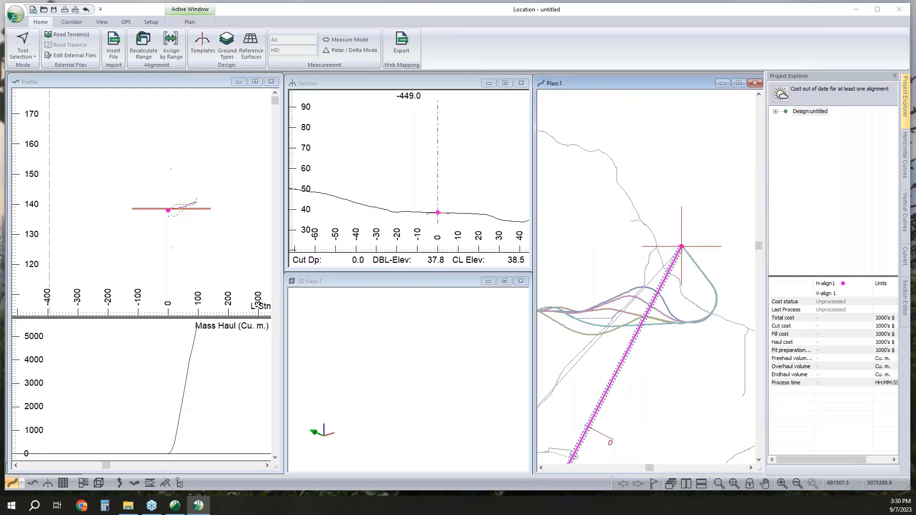
Step: Set the start station of H-align1 to 0.0 in the alignment options
click(60, 22)
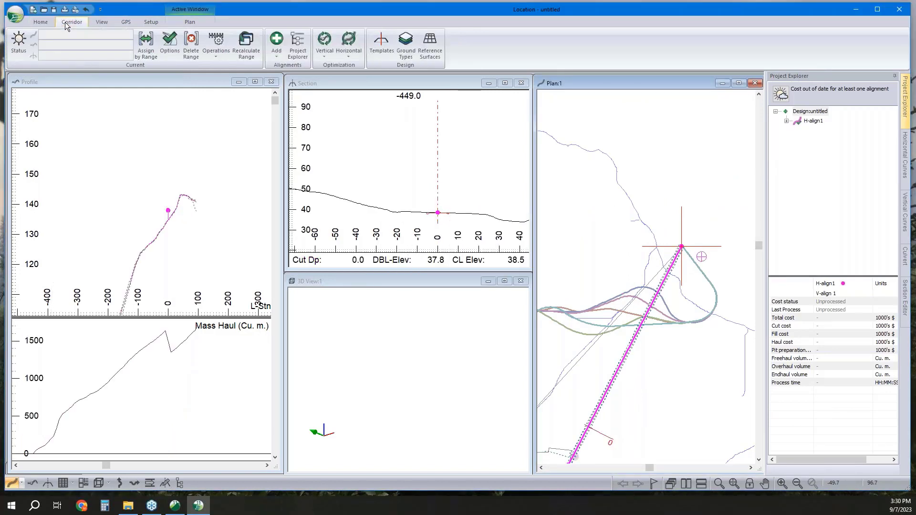
click(171, 49)
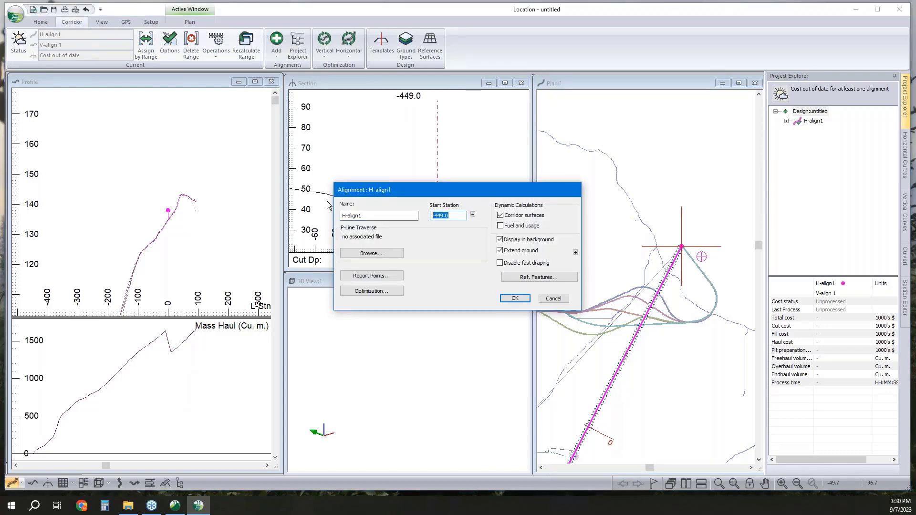
click(515, 298)
click(499, 290)
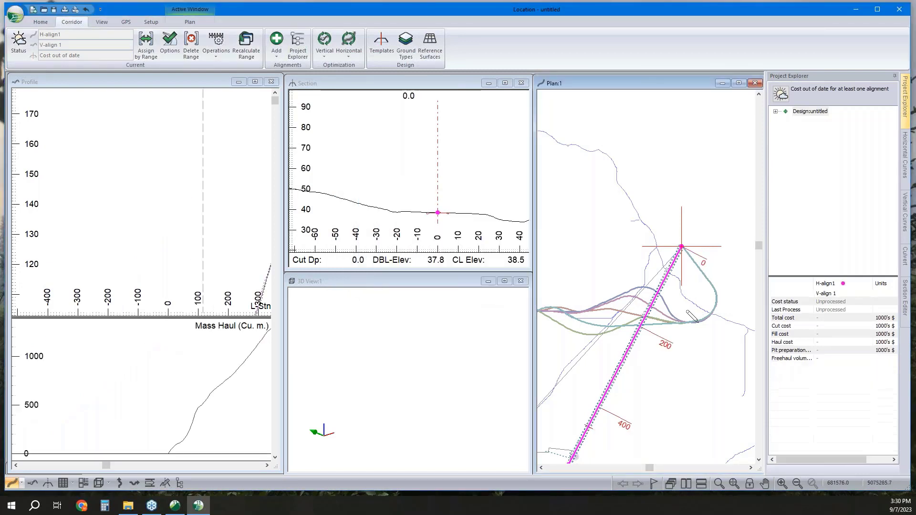
Step: Insert an IP outside the first bend of the optimized routes and show the road corridor in the 3D view
drag(641, 325, 729, 308)
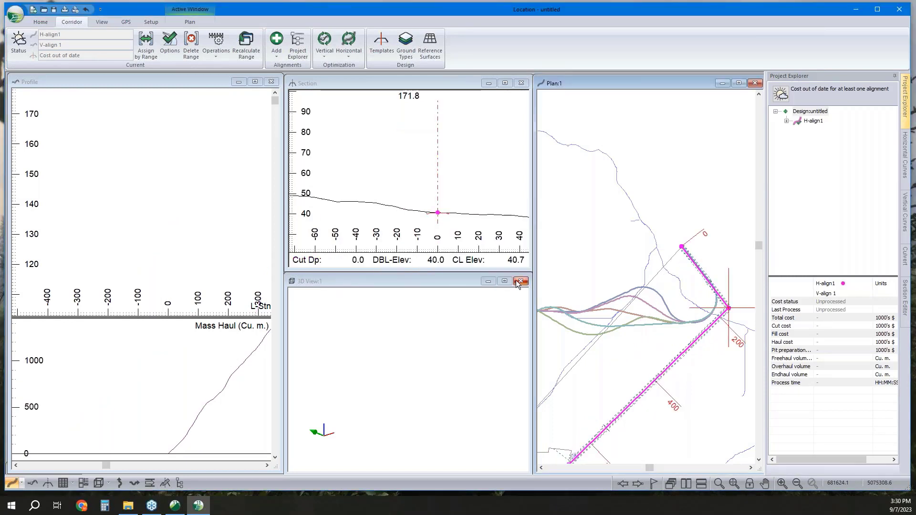
click(364, 423)
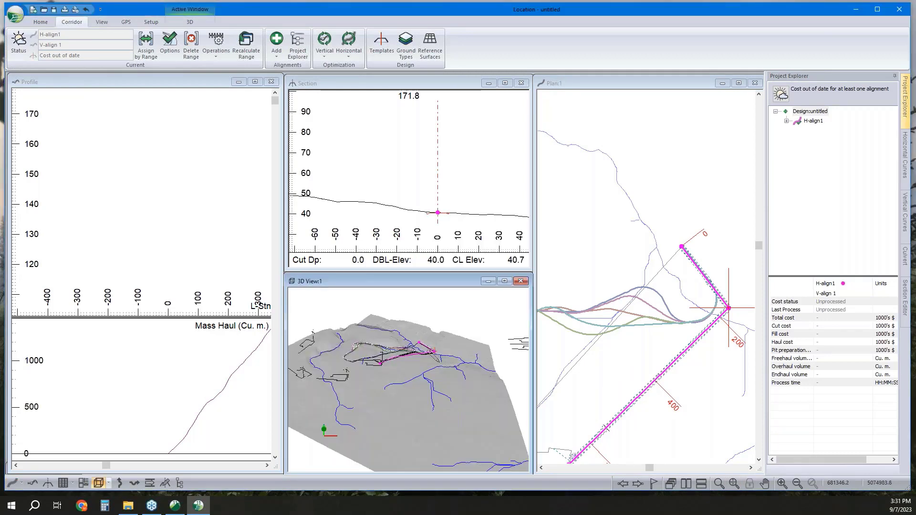
right_click(425, 332)
click(441, 337)
drag(436, 375, 363, 355)
scroll(486, 414, up, 5)
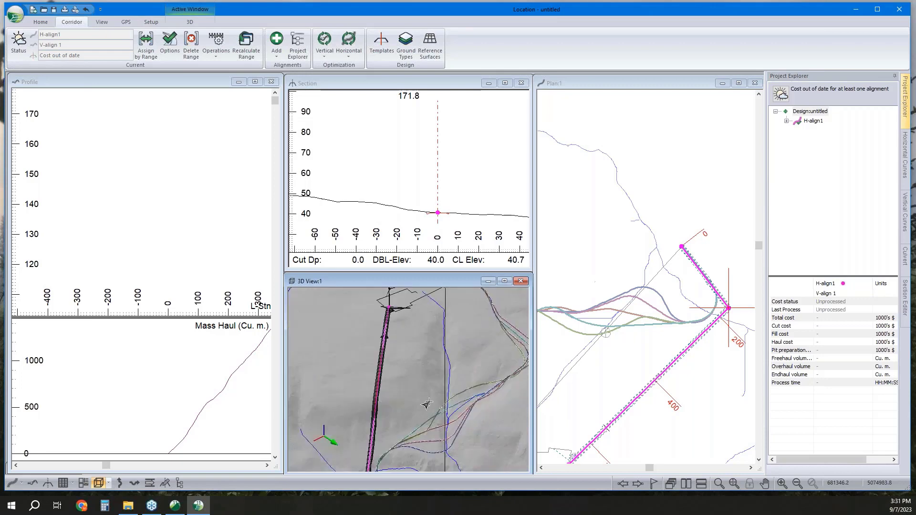
scroll(428, 358, down, 3)
scroll(378, 361, up, 2)
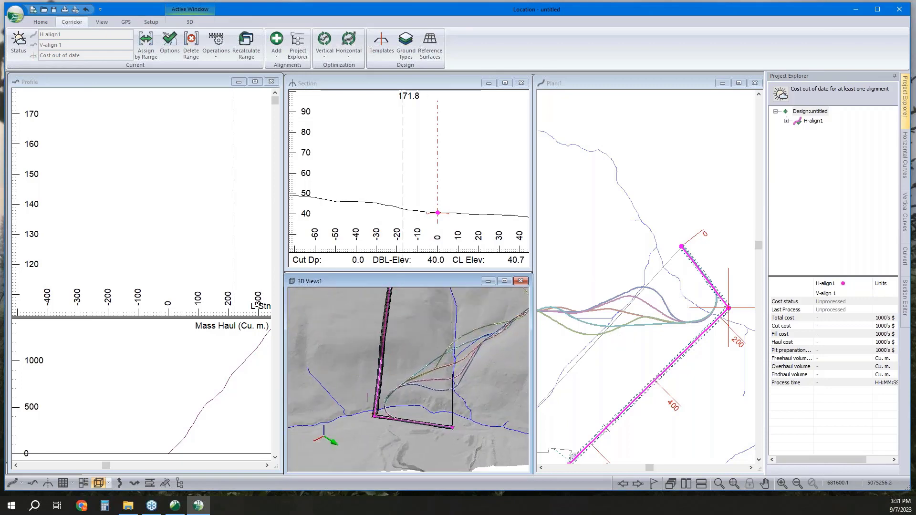
Step: Insert a second IP where the optimized routes leave the first bend, and inspect the corridor from another angle in 3D
right_click(729, 307)
click(730, 331)
mouse_move(698, 338)
mouse_down()
mouse_move(678, 325)
mouse_move(697, 327)
mouse_up()
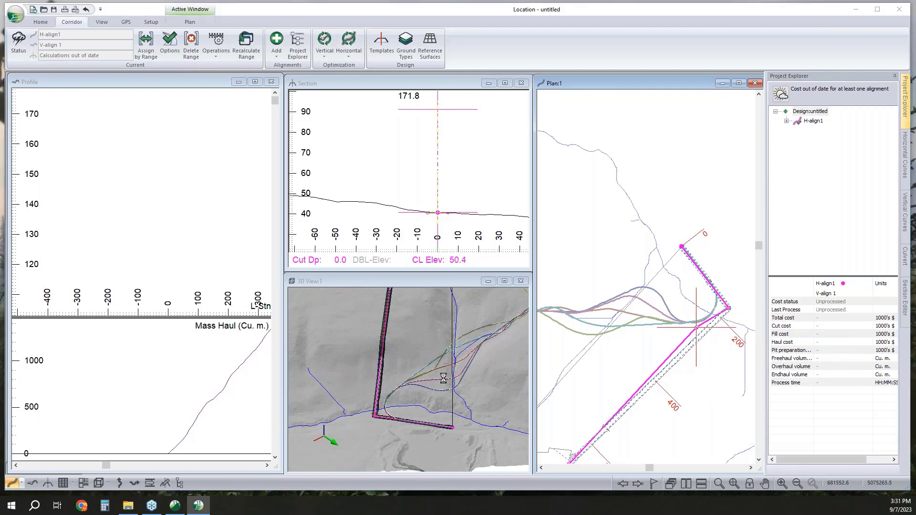
right_click(467, 356)
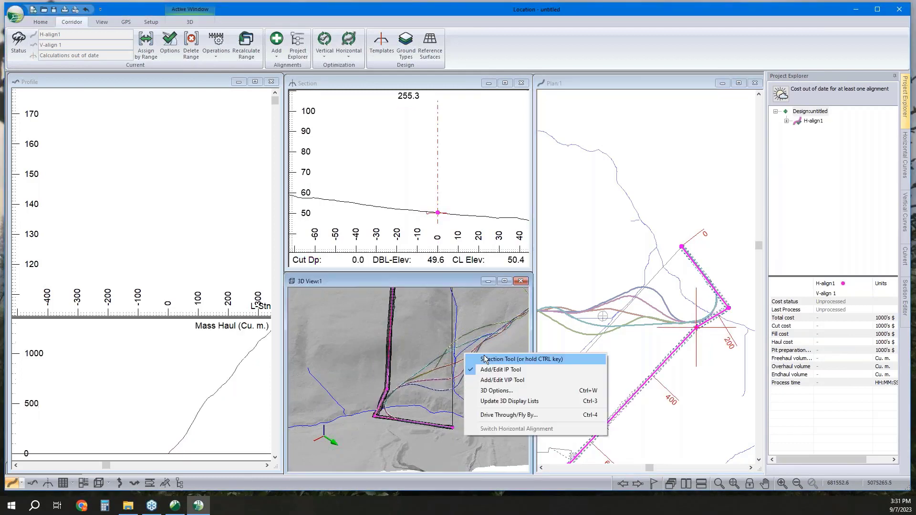
click(485, 359)
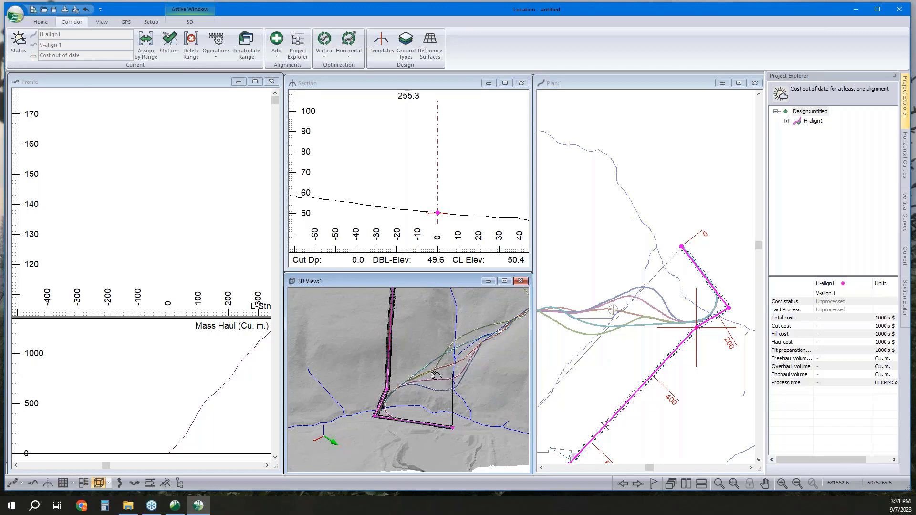
drag(460, 361, 439, 394)
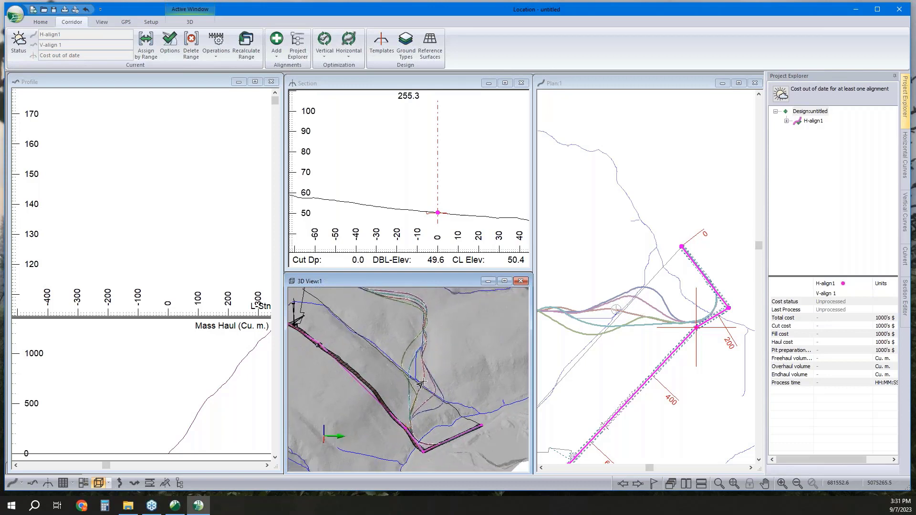
mouse_move(421, 387)
Step: Add IPs along the middle stretch of the optimized routes up to the outer corner where they turn toward the pad
click(708, 291)
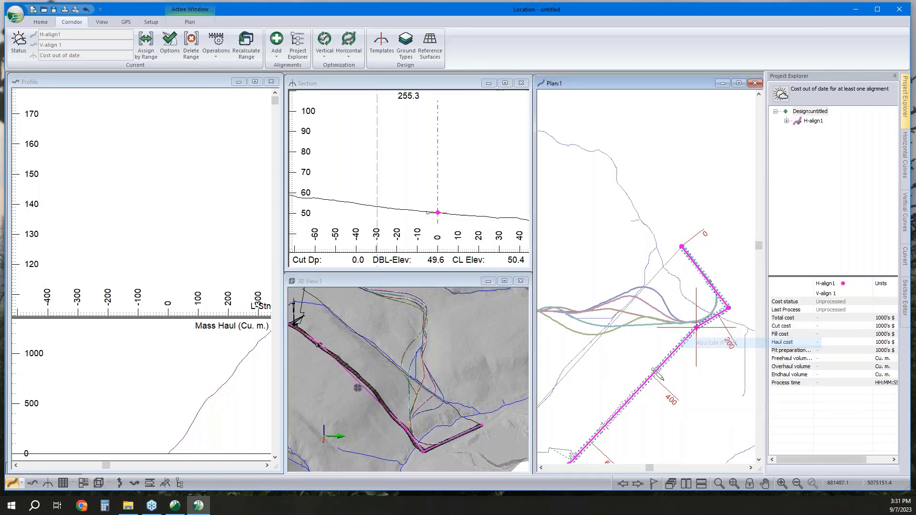
drag(696, 327, 611, 309)
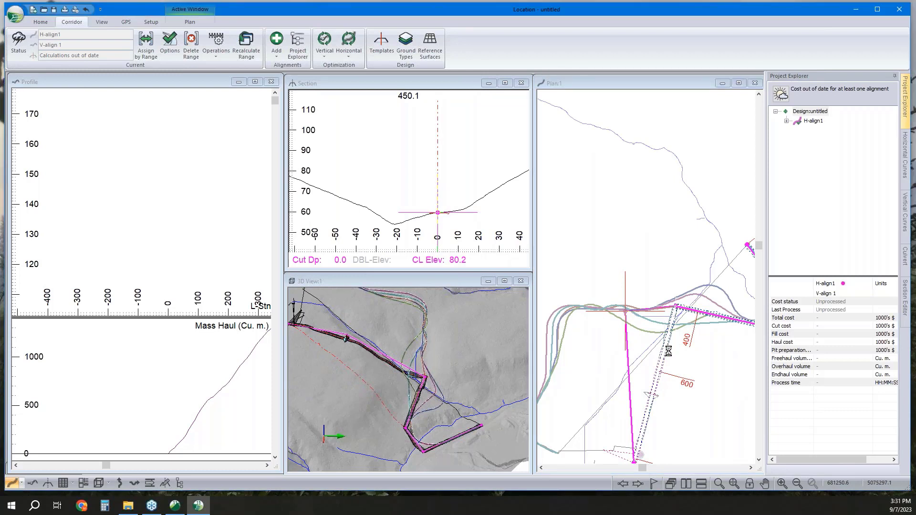
click(659, 311)
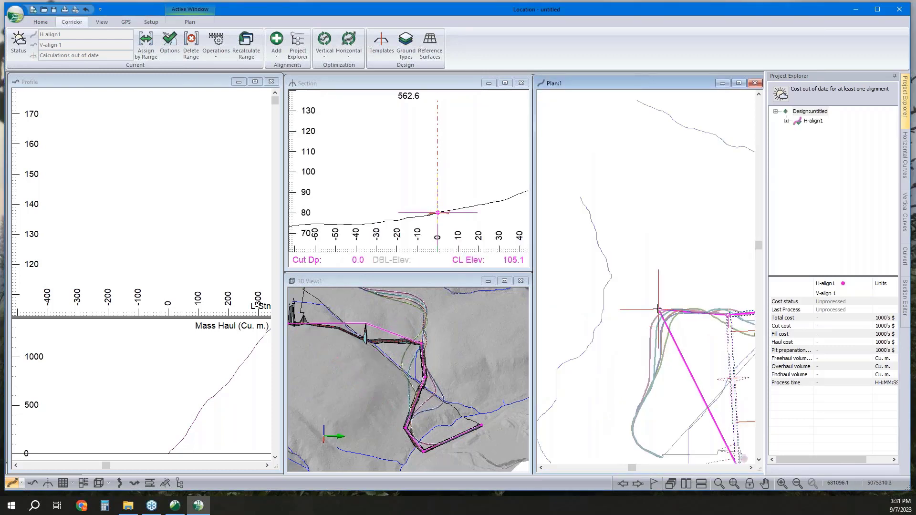
drag(659, 311, 654, 309)
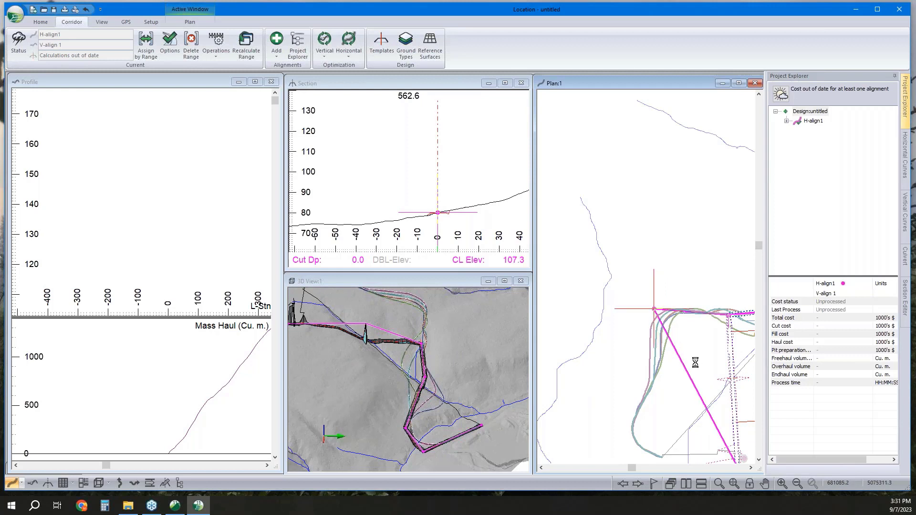
Step: Add IPs down the final bend of the optimized routes and at the pad entrance to bring the road into the pad
middle_drag(697, 329, 698, 280)
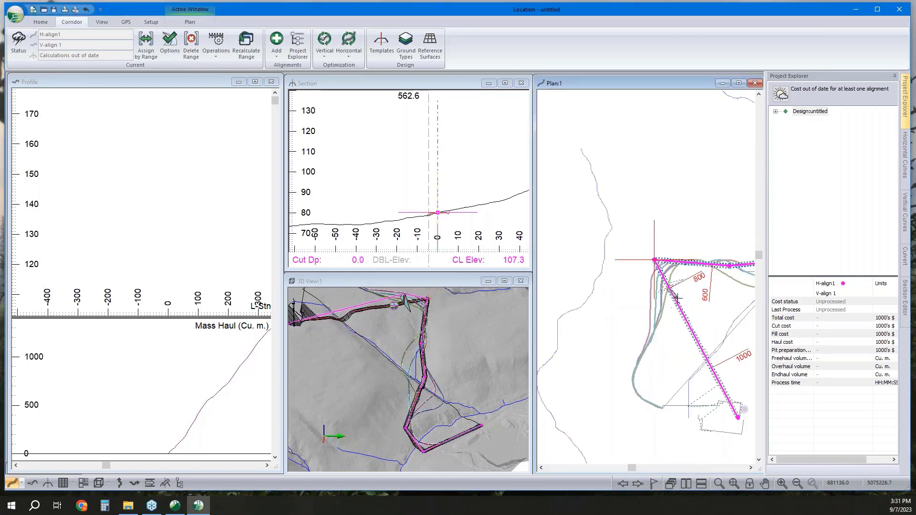
drag(677, 297, 651, 330)
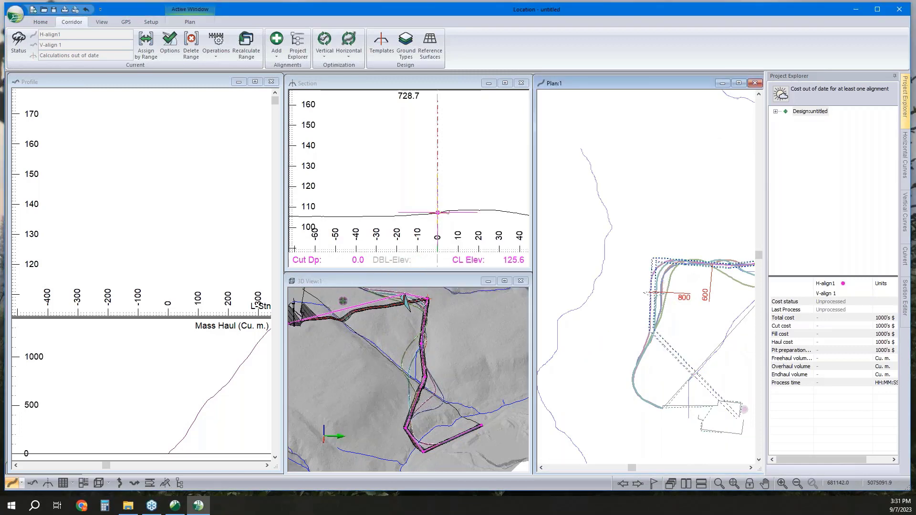
drag(651, 330, 627, 393)
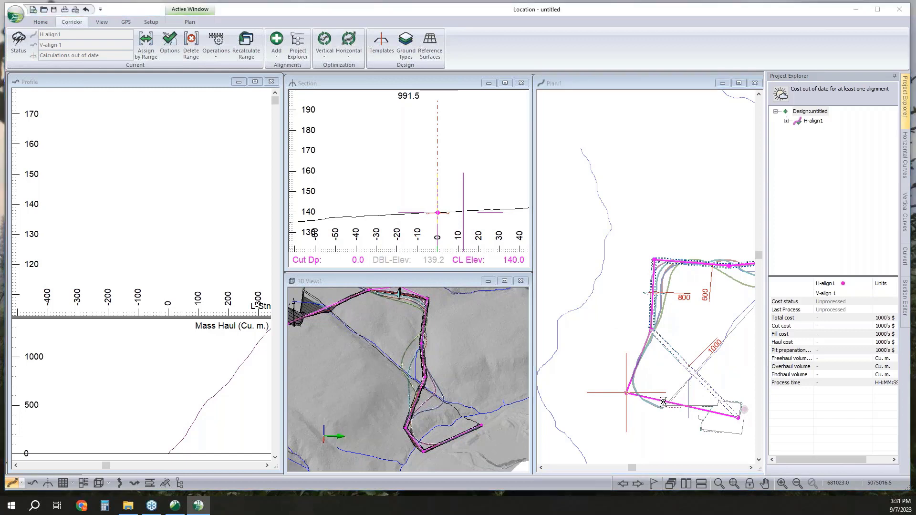
drag(665, 402, 663, 411)
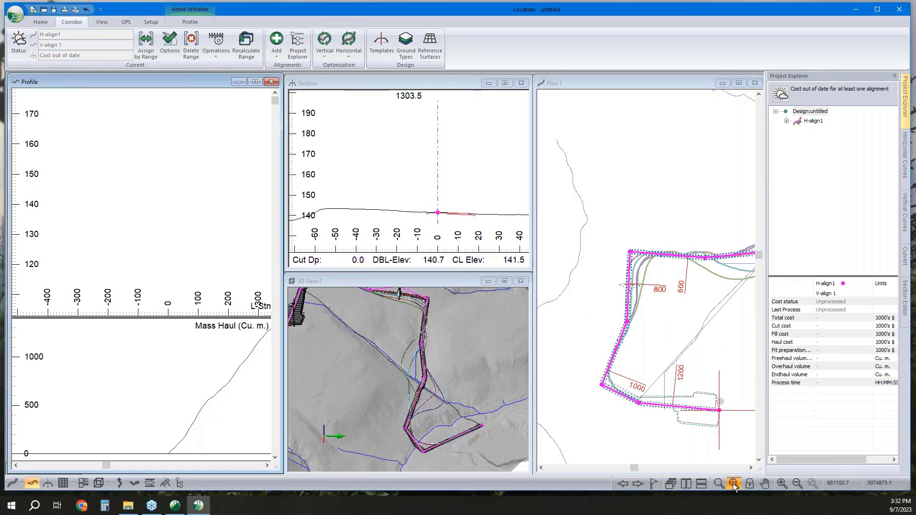
Step: Fit the whole profile in view and move the stray vertical IP to the ground at the start of the alignment
scroll(154, 180, down, 1)
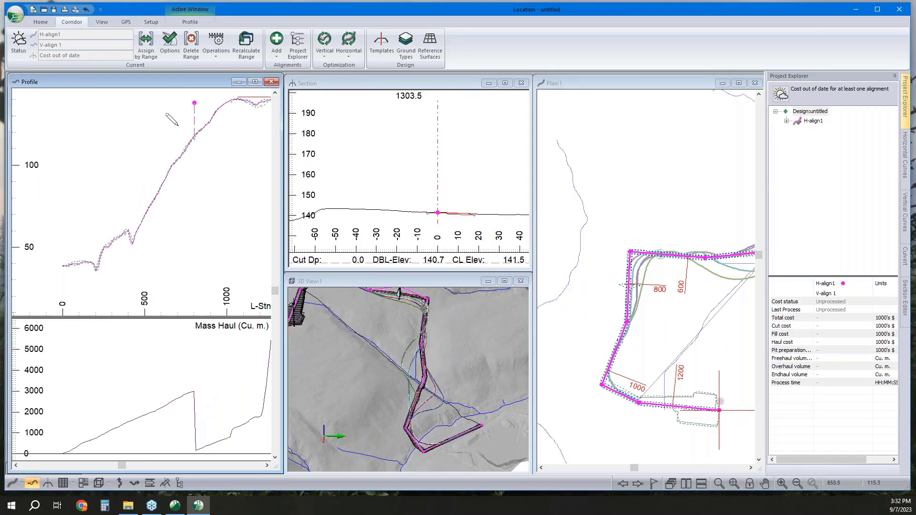
click(35, 266)
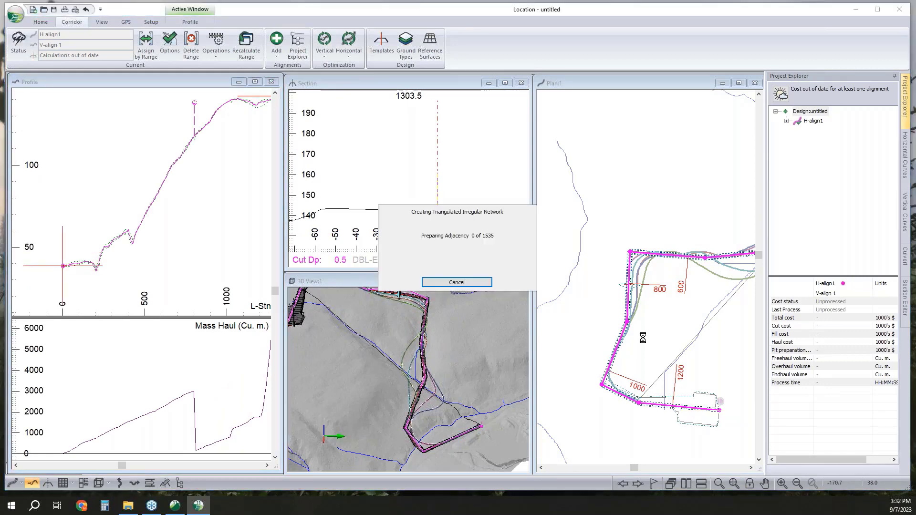
Step: Select the IP at the alignment's first bend and give it a circular curve with a 50 m radius
right_click(657, 344)
click(679, 347)
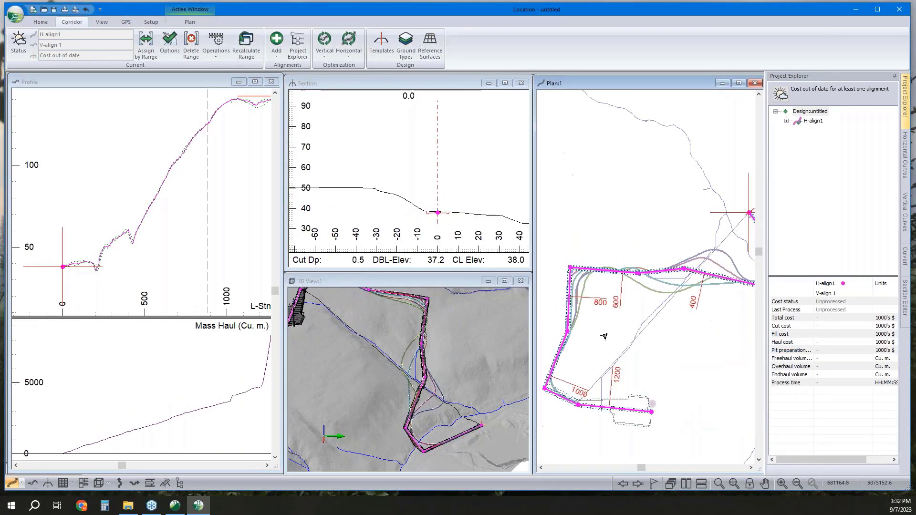
click(910, 157)
click(801, 291)
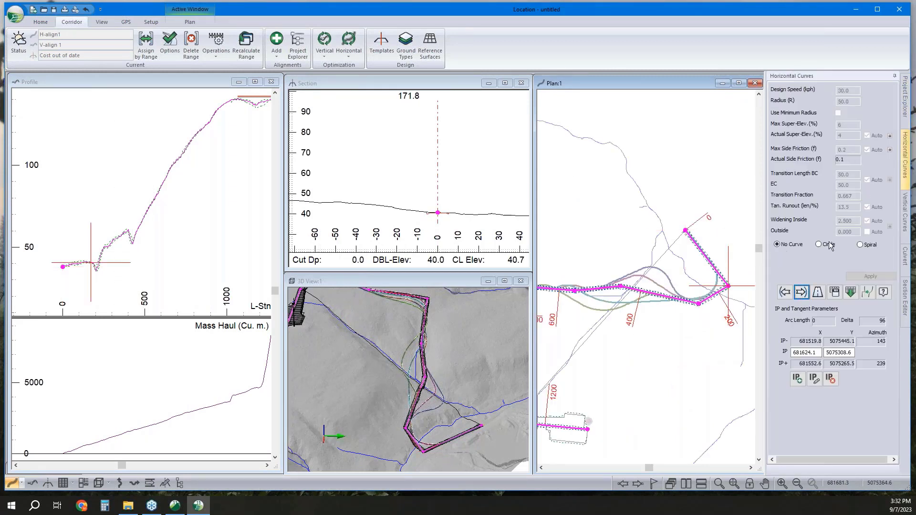
click(819, 245)
drag(851, 101, 785, 101)
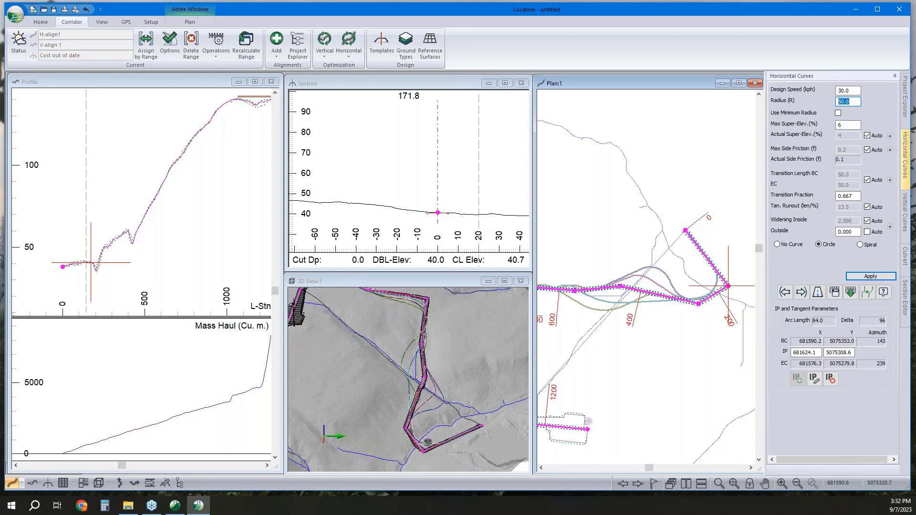
Step: Auto-generate horizontal curves along the whole alignment using the default radius, deleting existing curves first
click(868, 291)
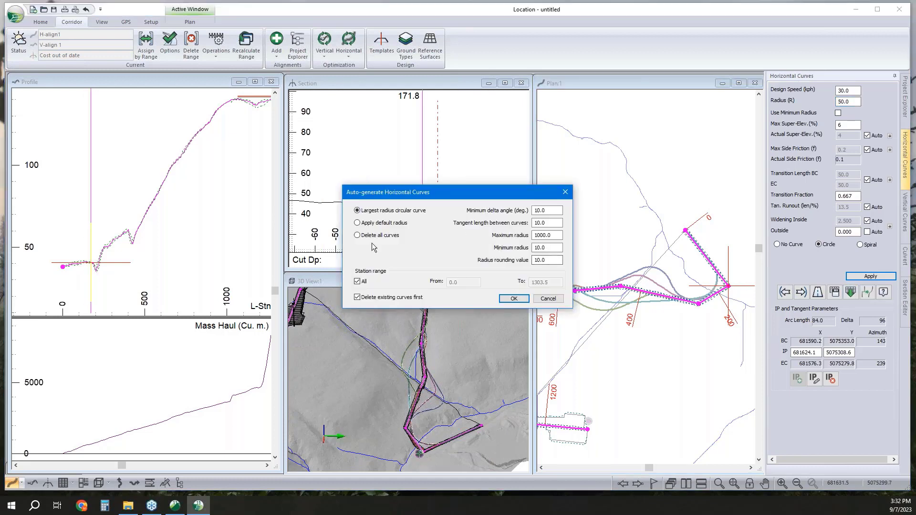
click(358, 223)
drag(560, 211, 534, 210)
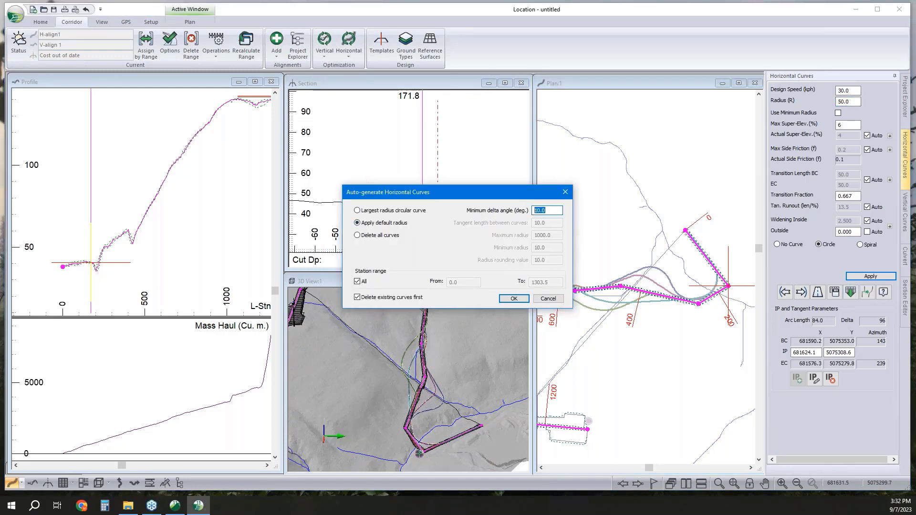
click(514, 299)
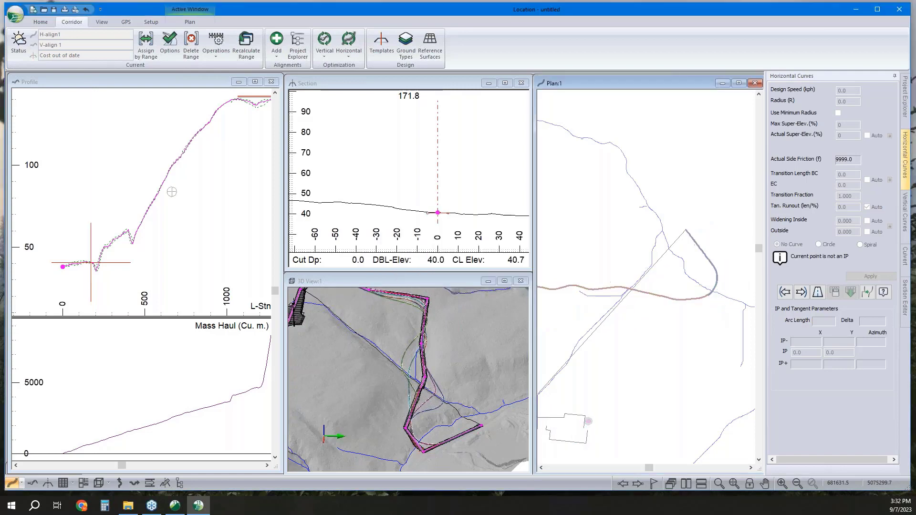
Step: Shift the second IP of the first bend slightly toward the optimized routes, then restore the Selection tool
right_click(708, 287)
click(745, 300)
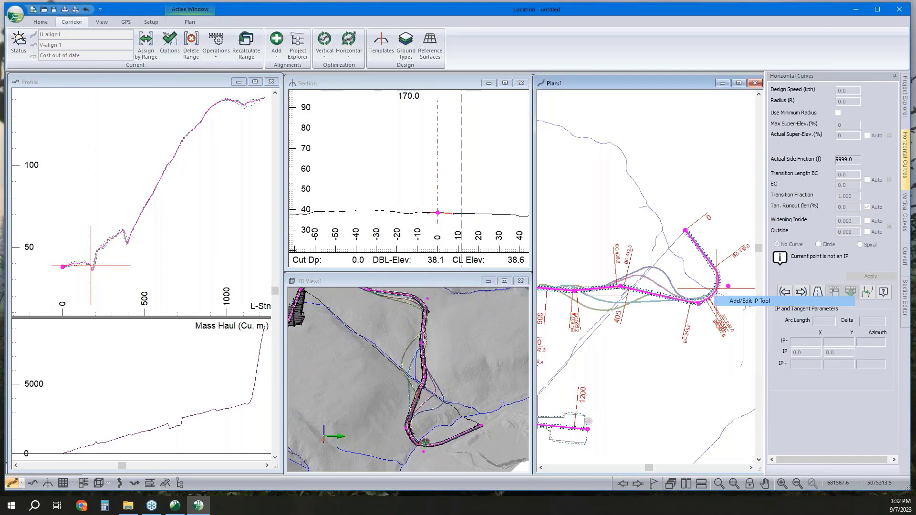
click(698, 303)
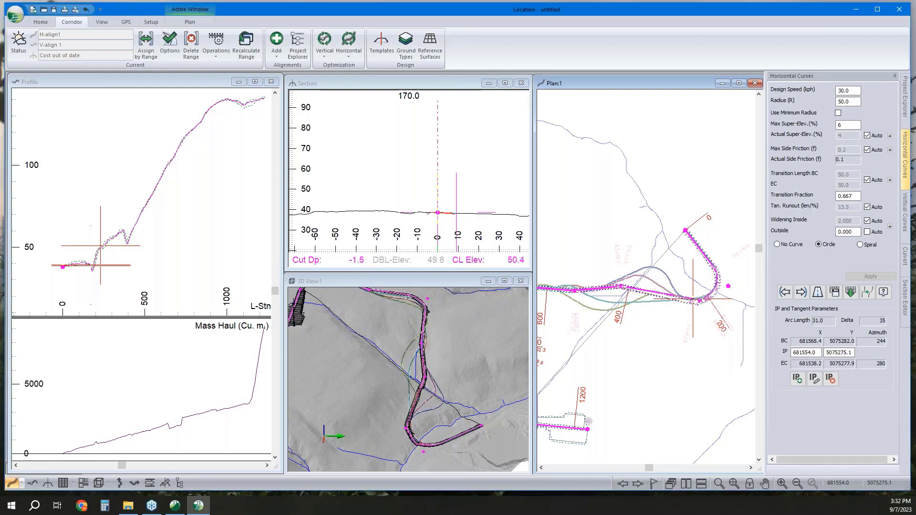
right_click(686, 278)
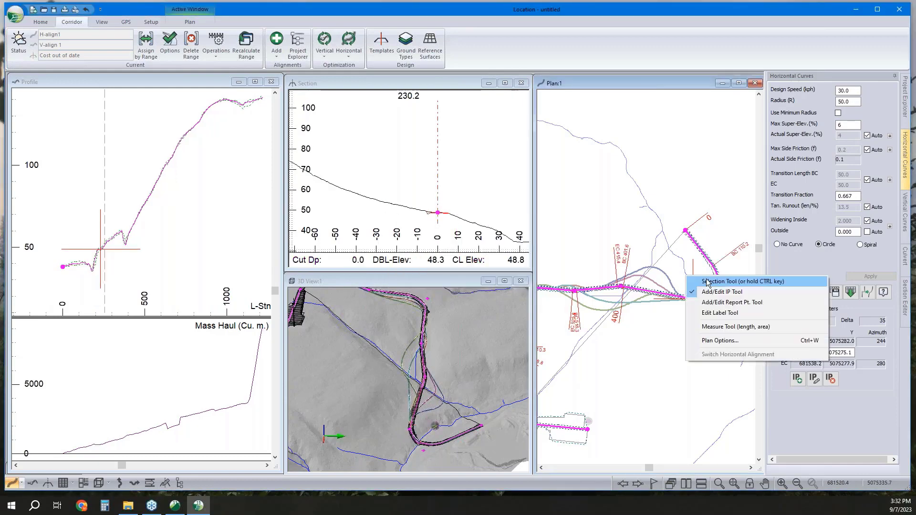
click(726, 282)
Step: Examine the curved alignment in the 3D, profile and plan views from its start to the turbine pad
drag(448, 382, 408, 356)
click(159, 233)
scroll(143, 239, down, 3)
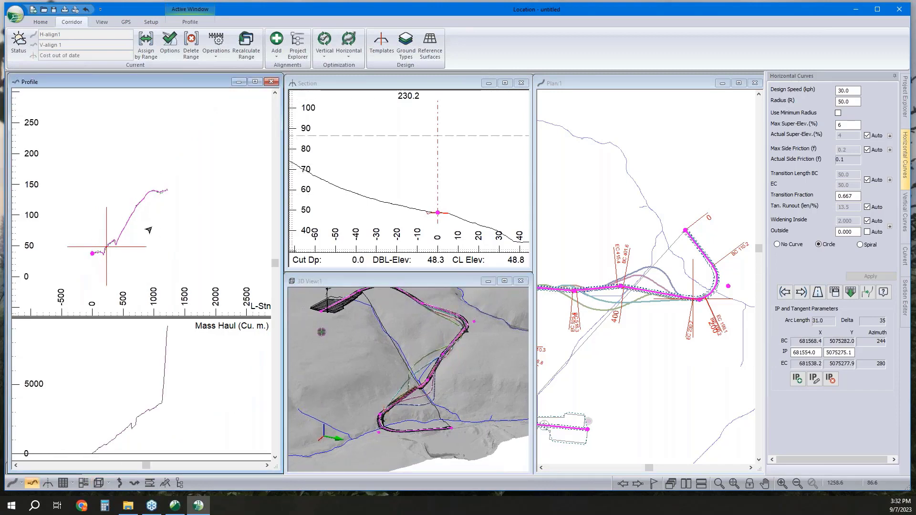
scroll(96, 246, up, 1)
scroll(96, 246, up, 1)
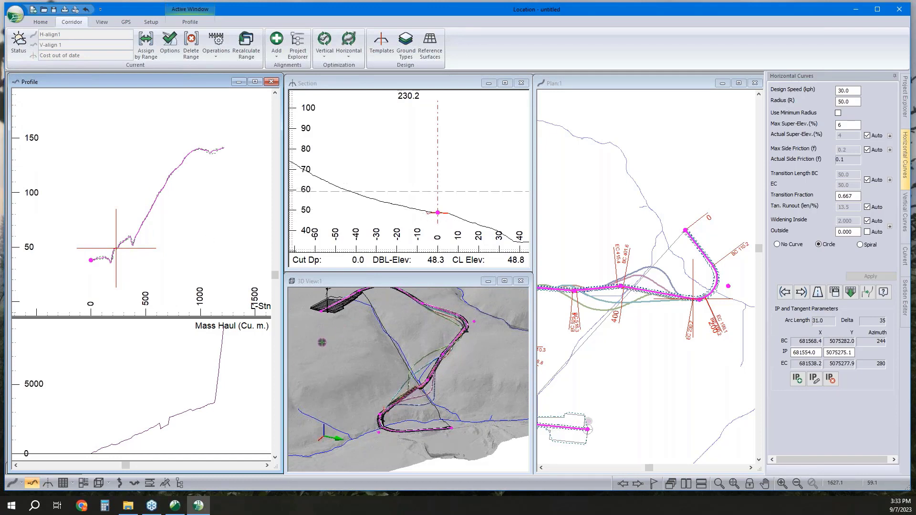
click(662, 294)
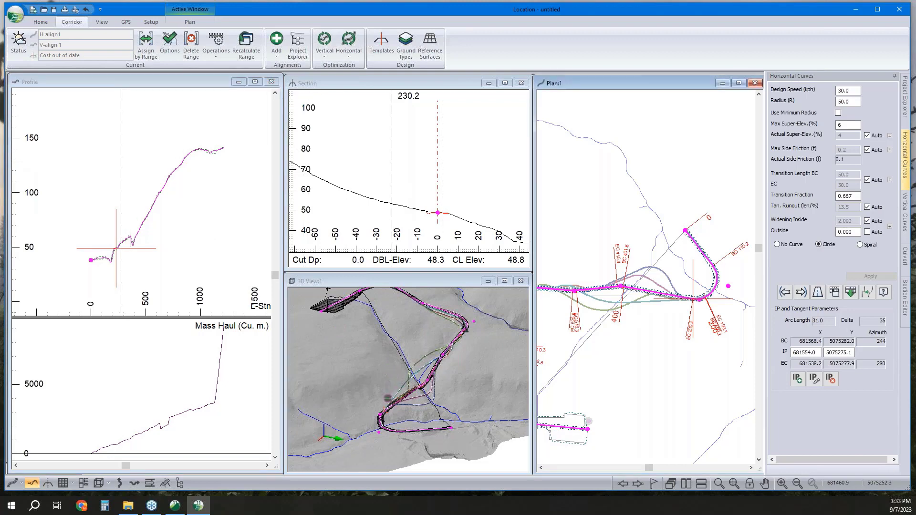
scroll(662, 294, down, 2)
middle_drag(654, 329, 691, 311)
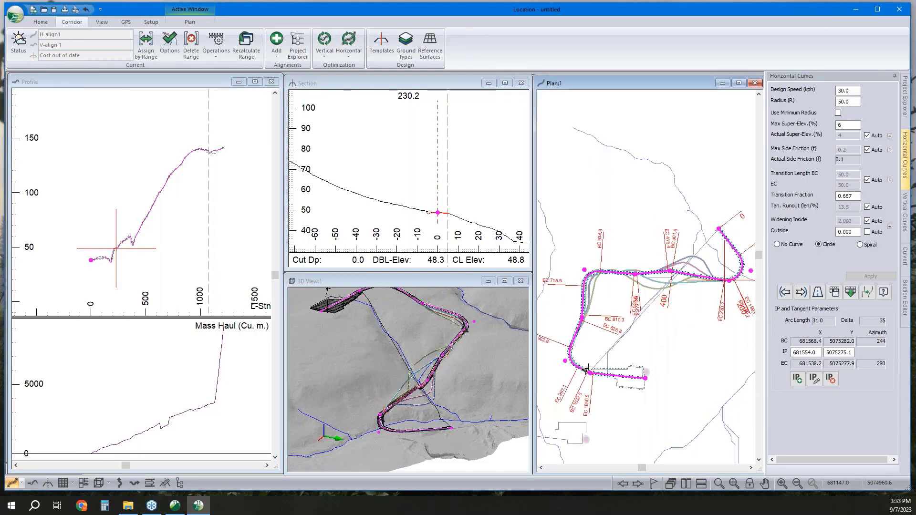
middle_drag(656, 339, 649, 350)
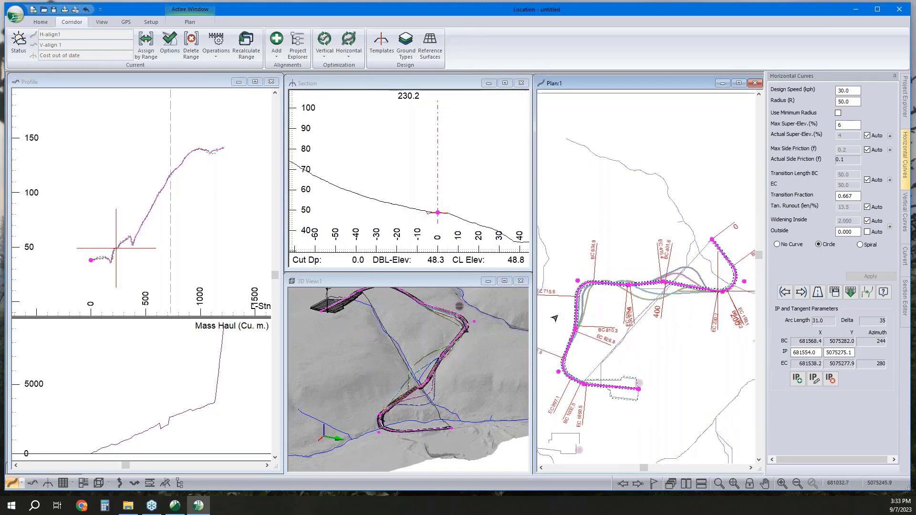
mouse_move(640, 311)
middle_down()
mouse_move(659, 324)
mouse_move(642, 324)
middle_up()
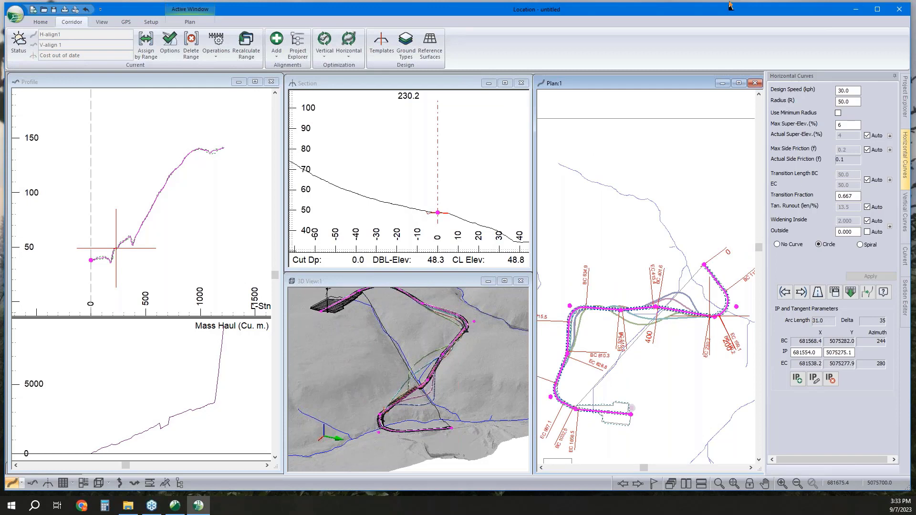
Step: Try an excavation cost of 4 for the Overburden ground type and compare it with the Solid Rock handling costs
click(406, 45)
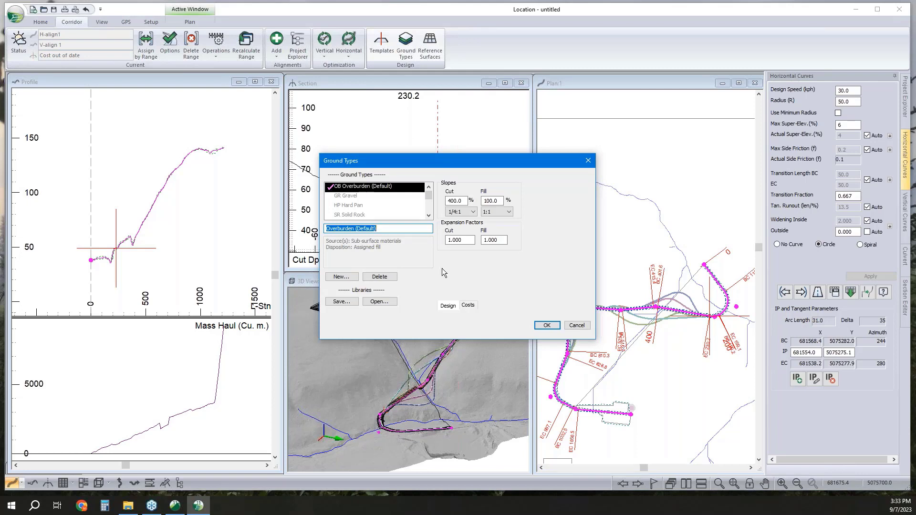
click(468, 306)
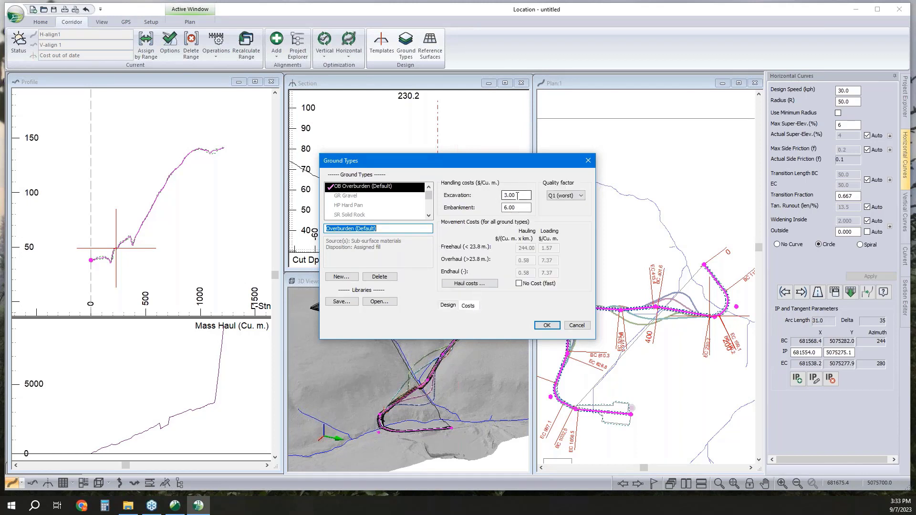
click(518, 196)
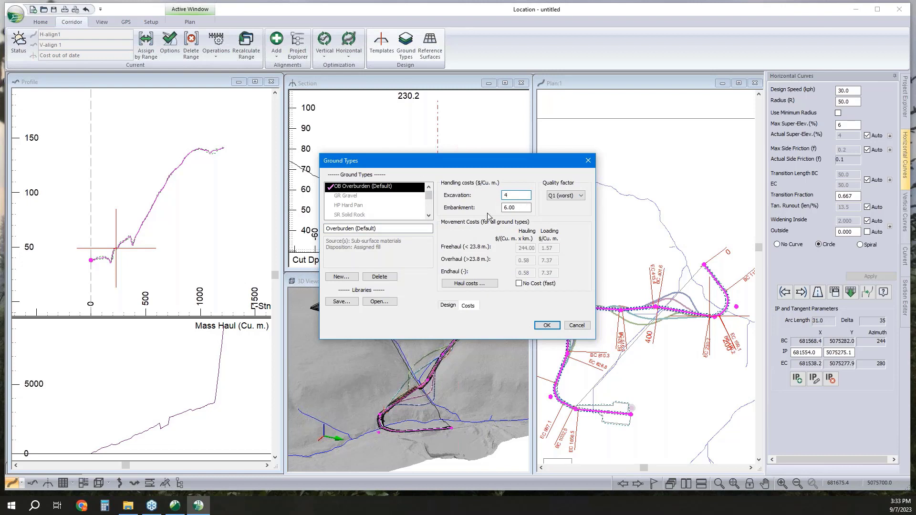
click(361, 214)
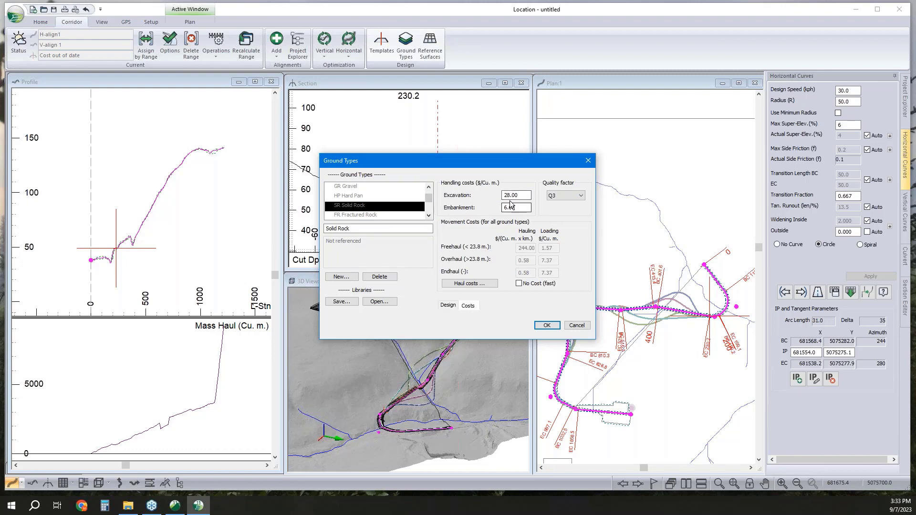
scroll(392, 197, up, 1)
click(383, 187)
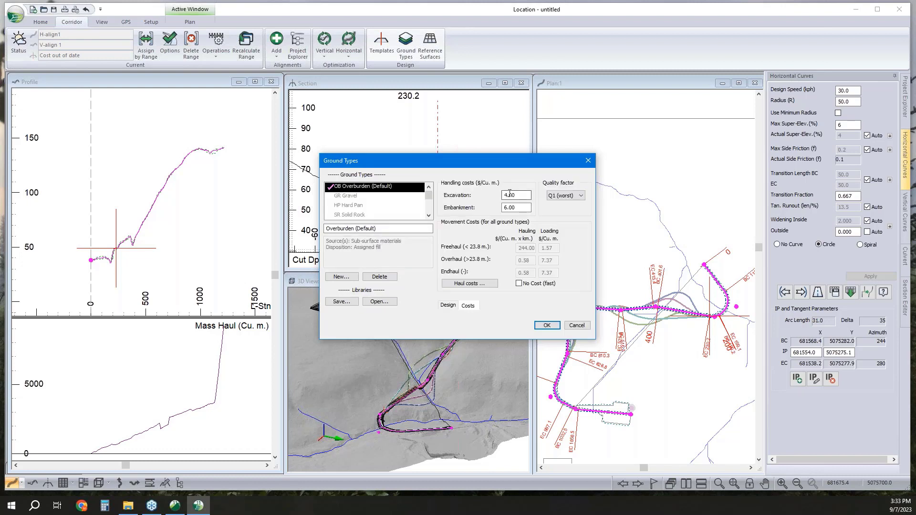
Step: Review the haul cost settings and close the ground types without saving changes
click(476, 283)
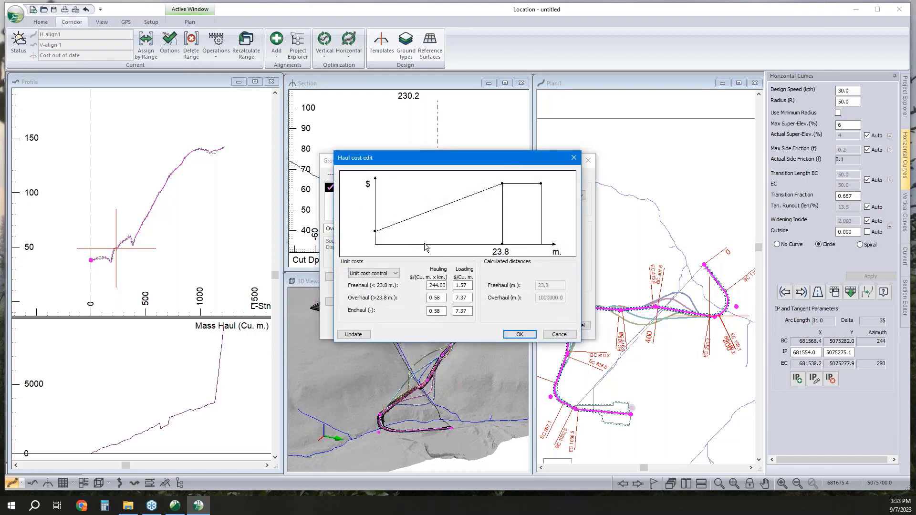
click(559, 336)
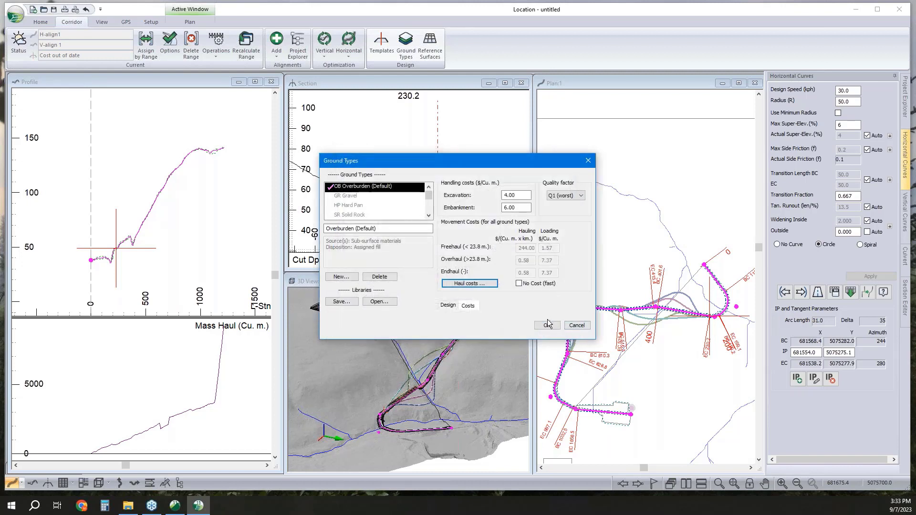
click(575, 327)
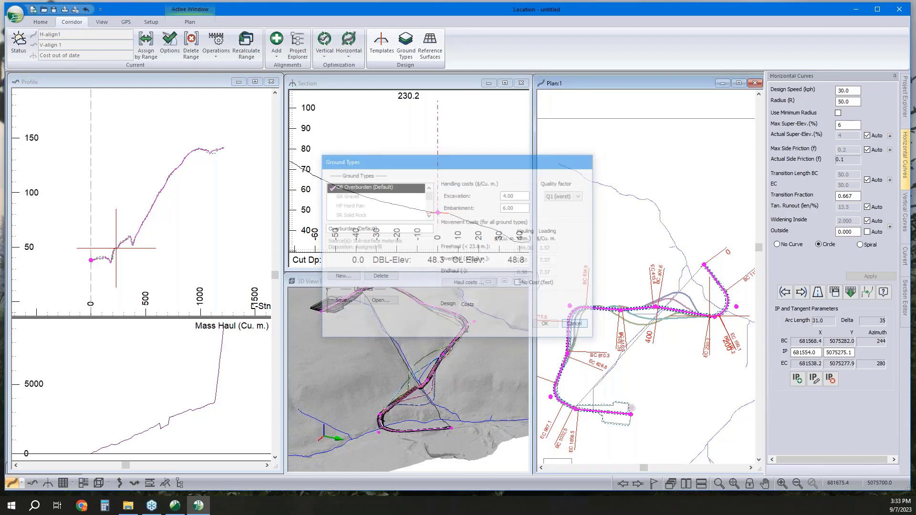
Step: Review the section spacing and grade standards in the vertical optimization options of V-align 1 and accept them
click(907, 216)
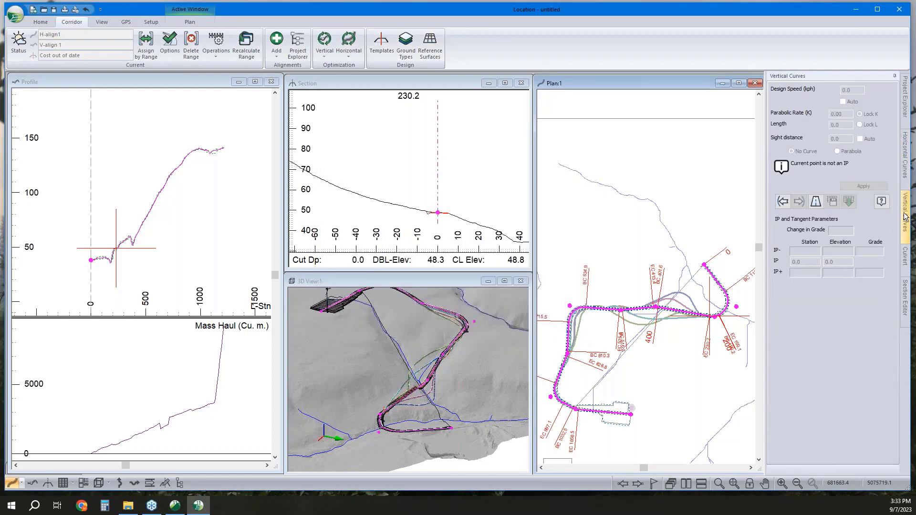
click(907, 98)
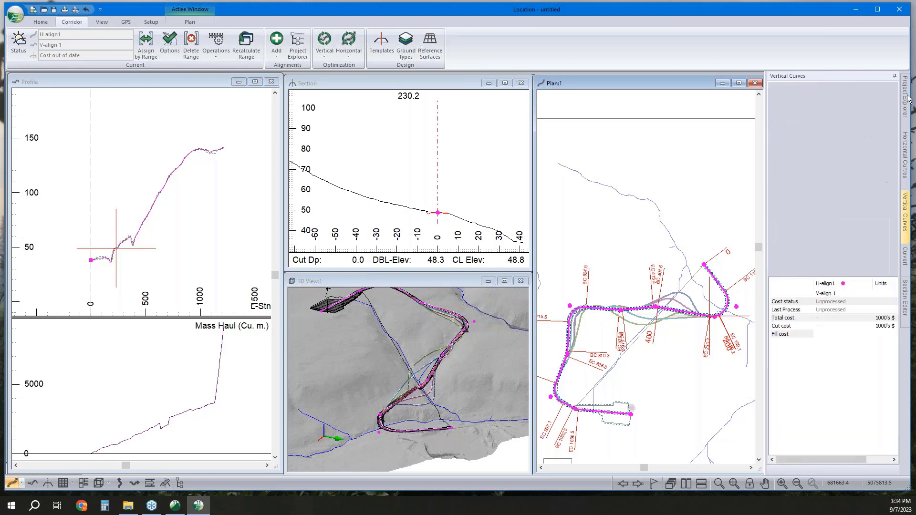
click(810, 111)
right_click(827, 131)
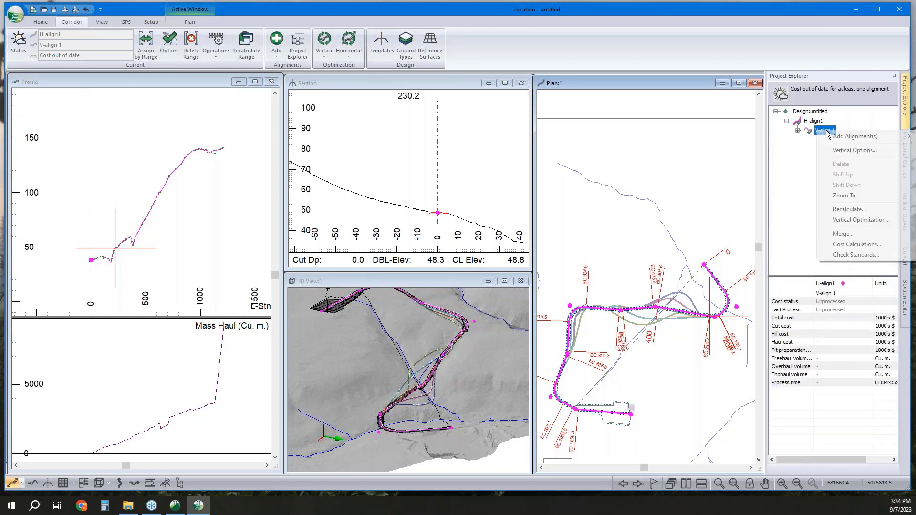
click(839, 153)
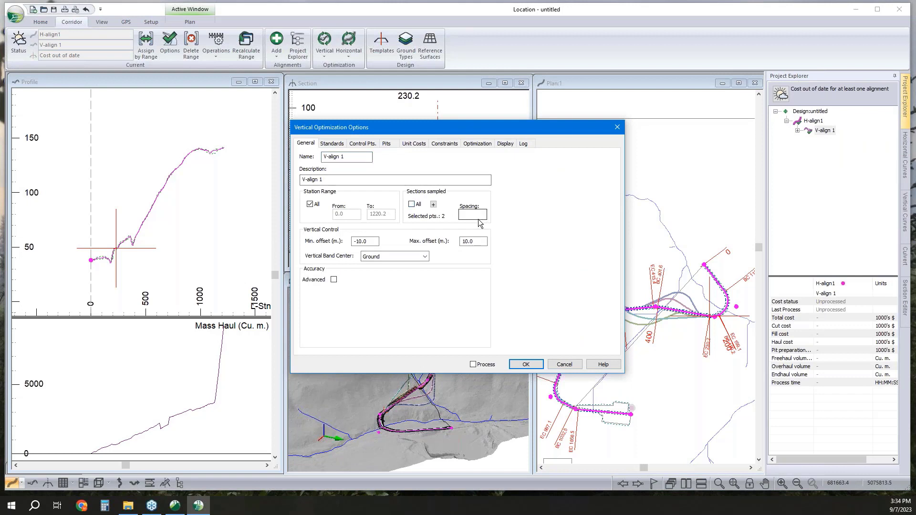
click(475, 216)
click(332, 143)
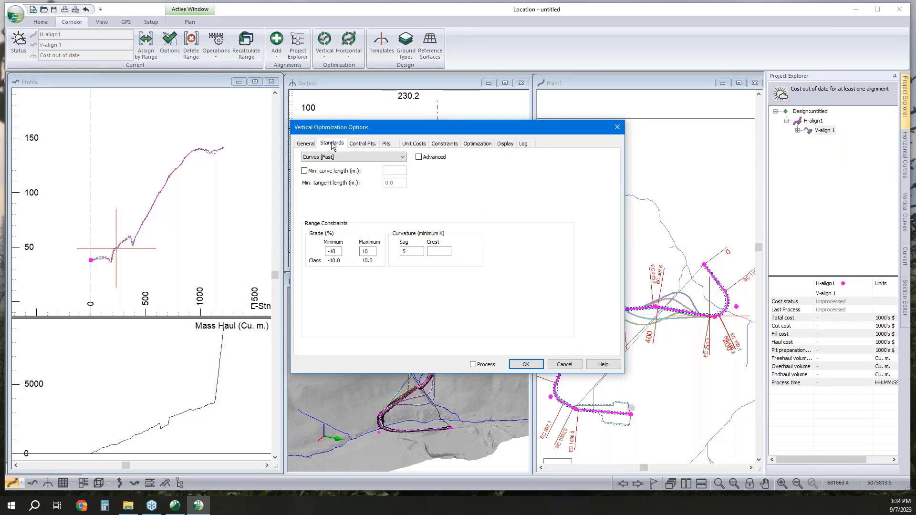
click(368, 252)
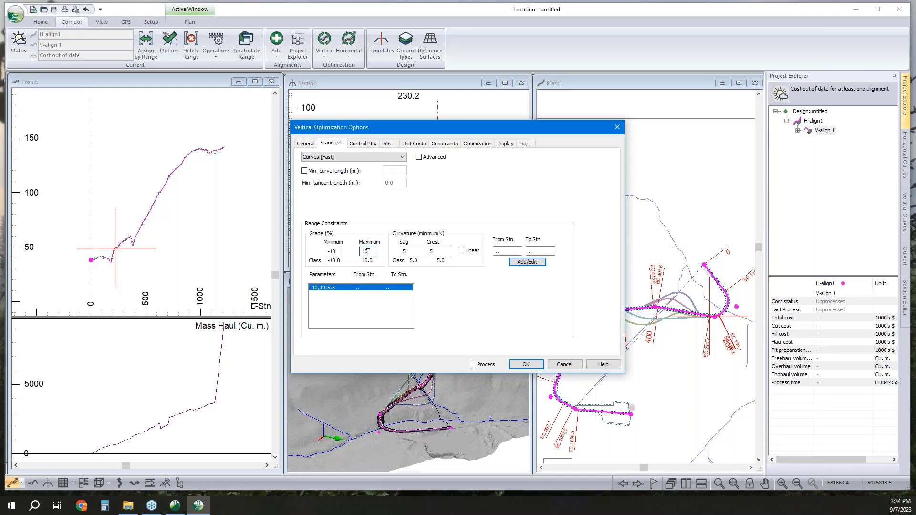
click(537, 366)
Step: Check the station of the last IP before the pad, where the final straight begins
scroll(575, 410, up, 5)
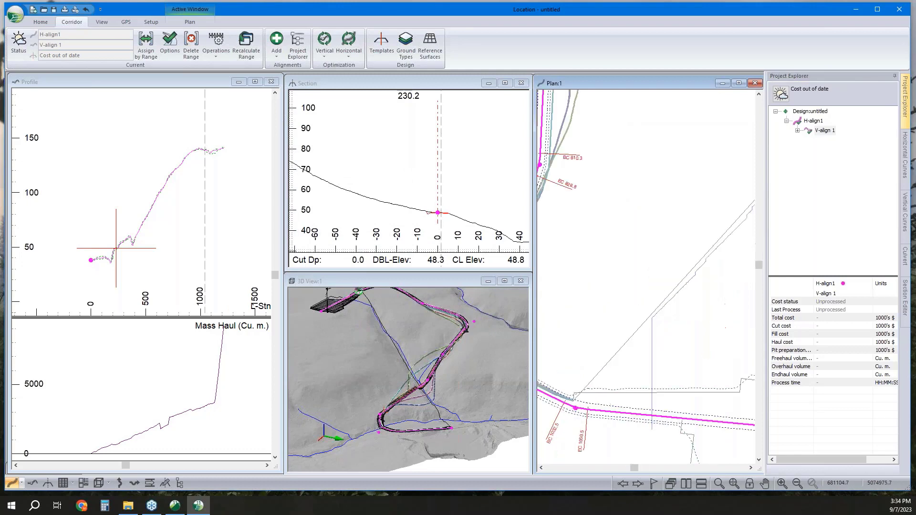
click(576, 410)
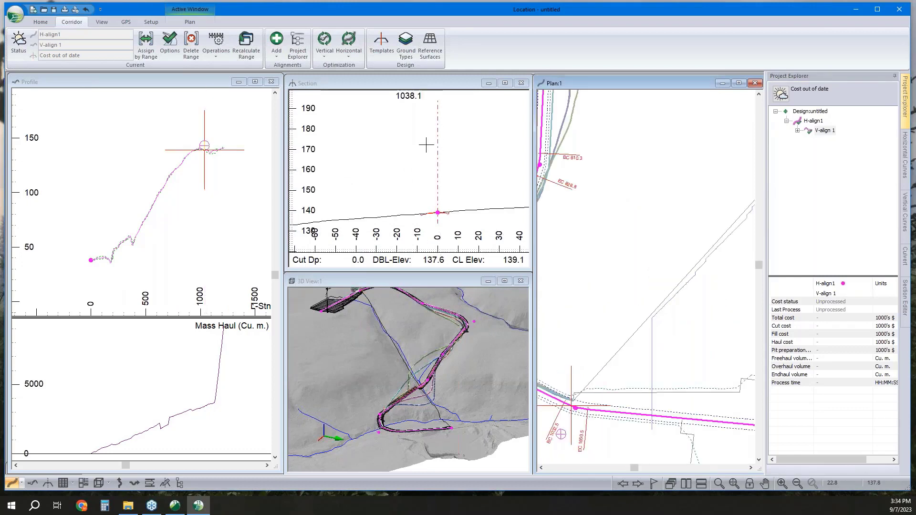
scroll(578, 273, down, 2)
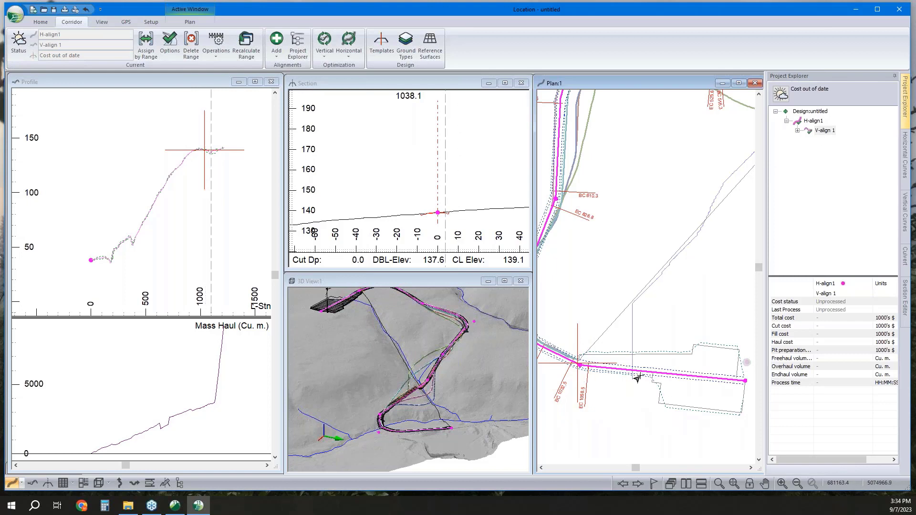
Step: Set the full-length grade range in V-align 1's vertical optimization standards to a minimum of -12% and a maximum of 18%
right_click(823, 130)
click(840, 148)
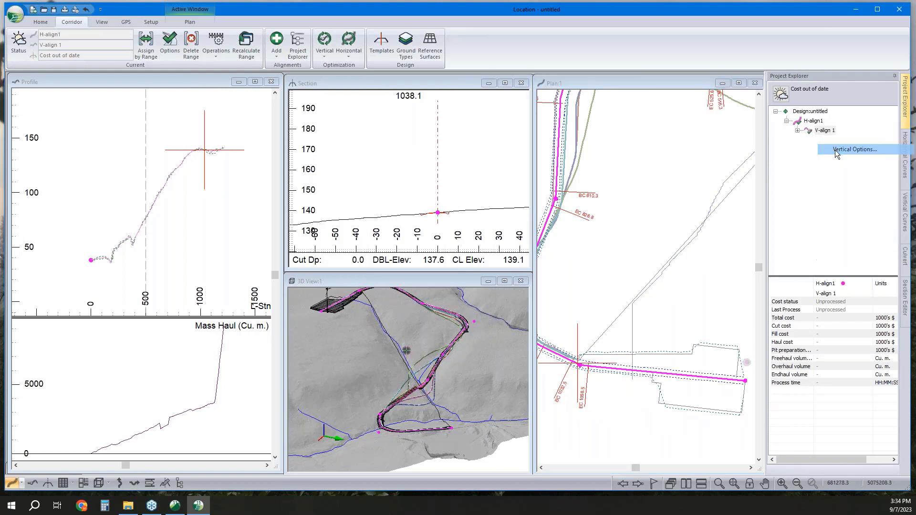
click(332, 143)
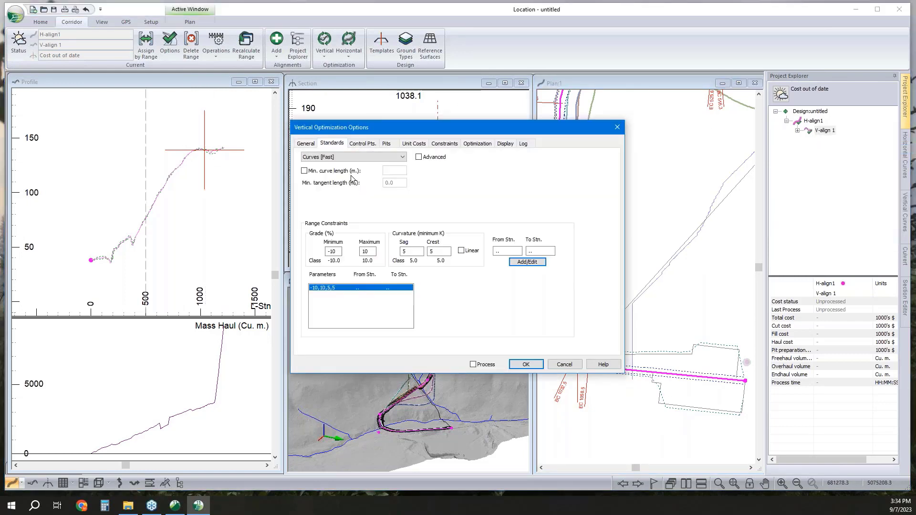
double_click(366, 253)
text(18)
click(335, 252)
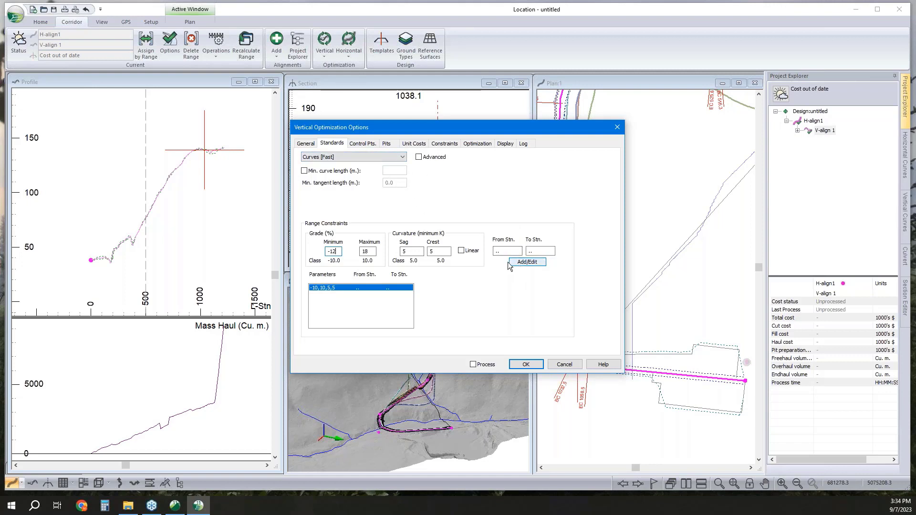
click(526, 262)
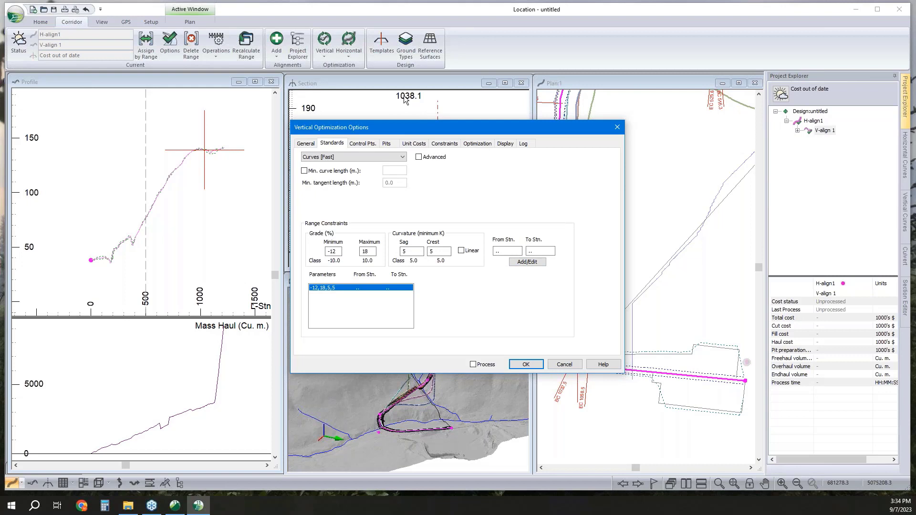
Step: Add a linear range constraint from station 1038.1 to the end of the alignment with grades limited to -2% and 2%
click(507, 251)
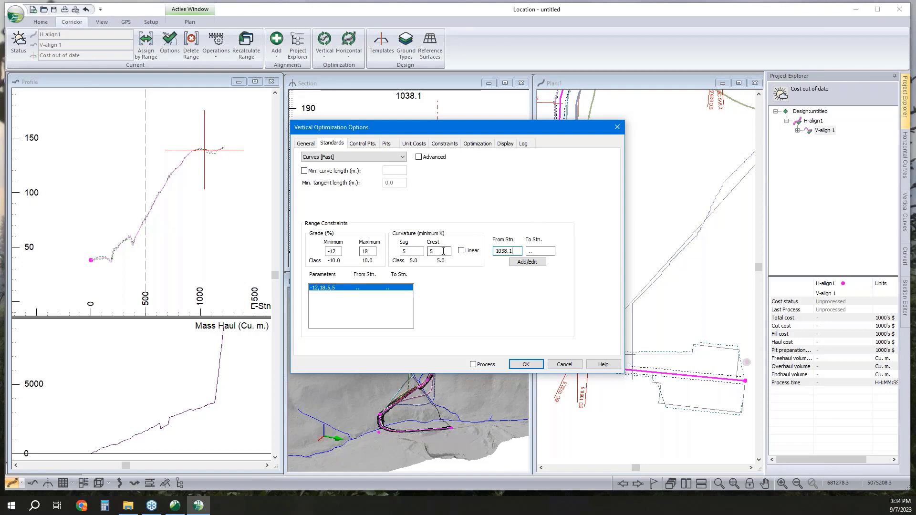
click(461, 250)
double_click(360, 251)
double_click(332, 251)
click(527, 262)
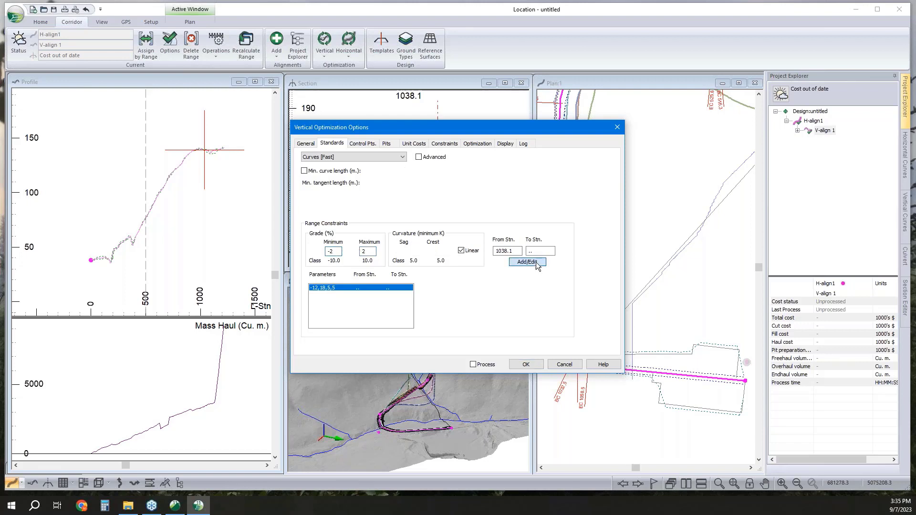
Step: Add a vertical control point at the start of the alignment, check the direction constraints, and accept the options with Process enabled
click(370, 143)
click(453, 271)
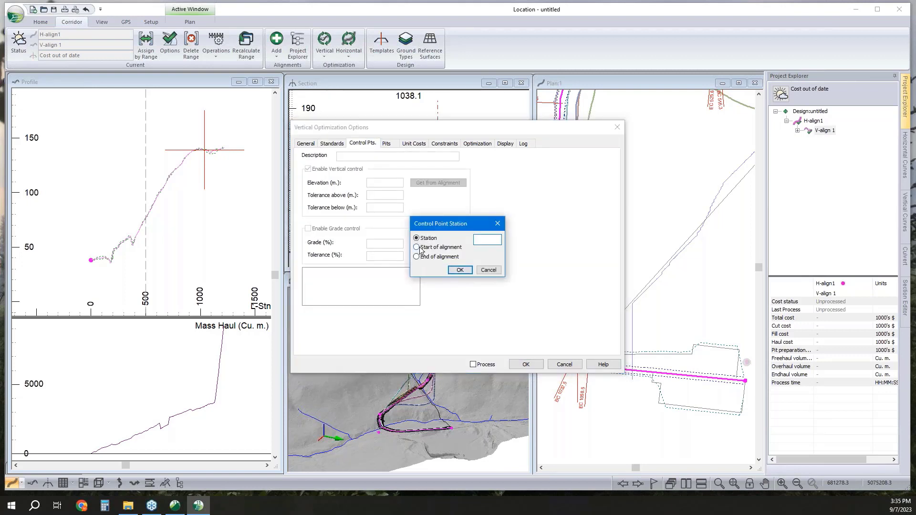
click(418, 247)
click(460, 270)
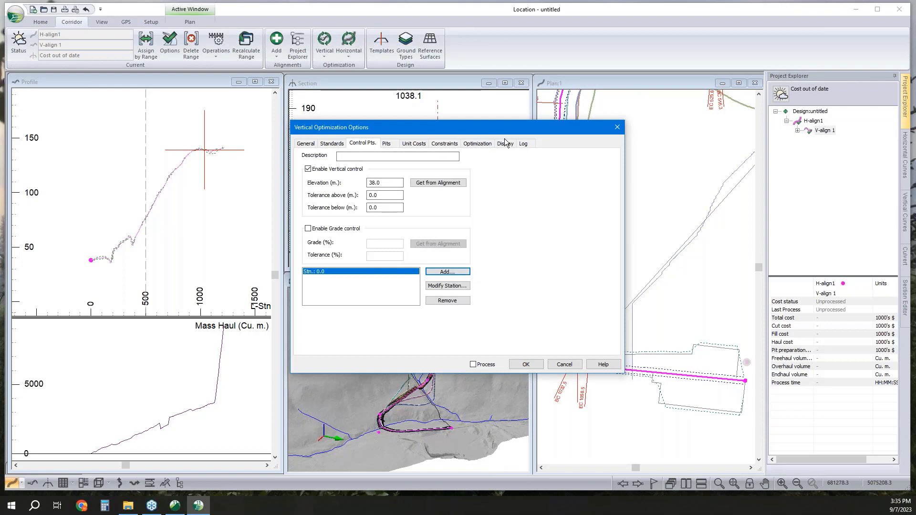
click(444, 144)
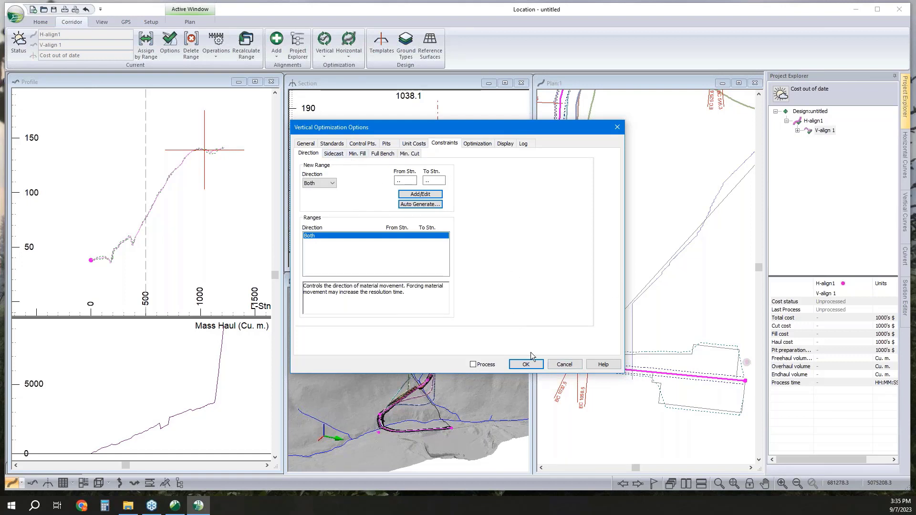
click(526, 365)
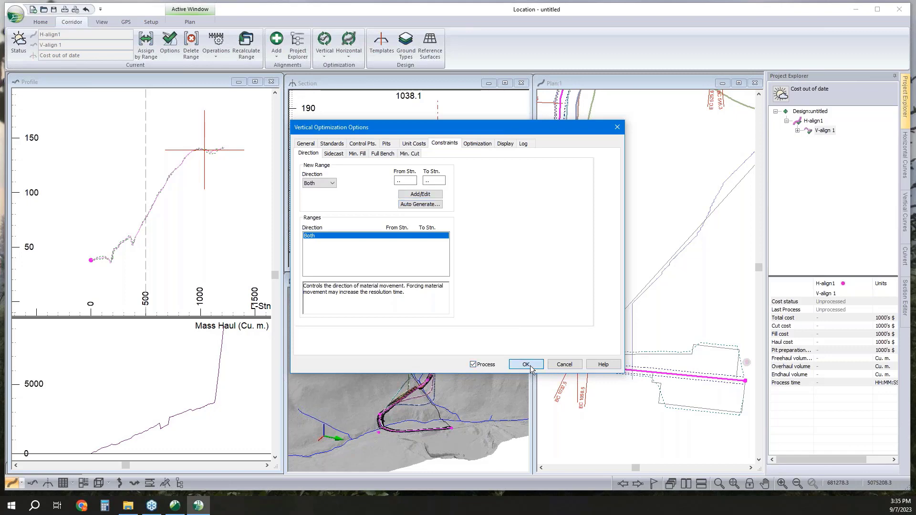
Step: Process the vertical optimization of V-align 1 and dismiss the feasibility and cost calculation log
click(436, 308)
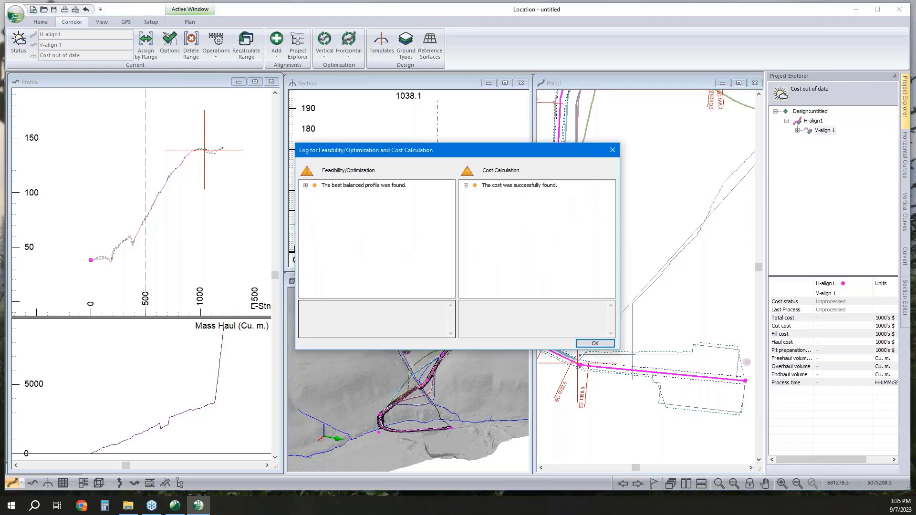
click(597, 344)
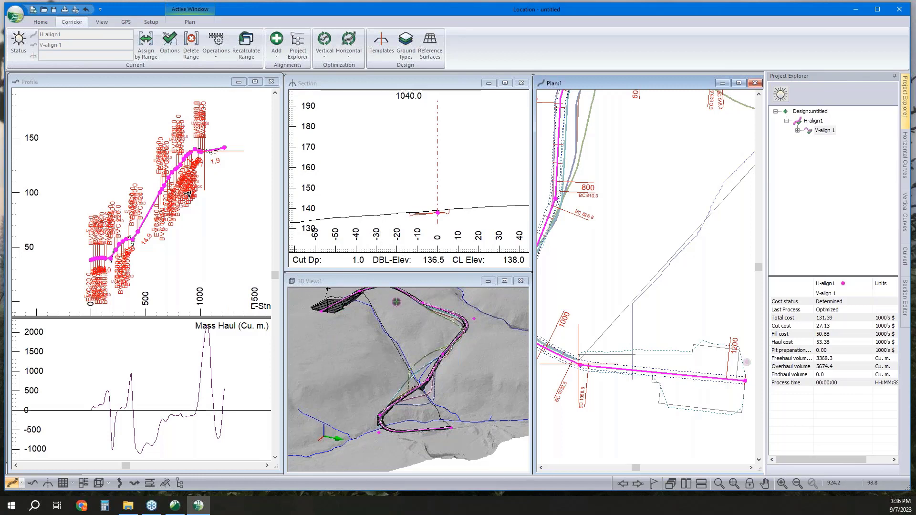
Step: Review the design slopes and the handling and movement costs of the default Overburden ground type without changing them
mouse_move(188, 194)
click(402, 57)
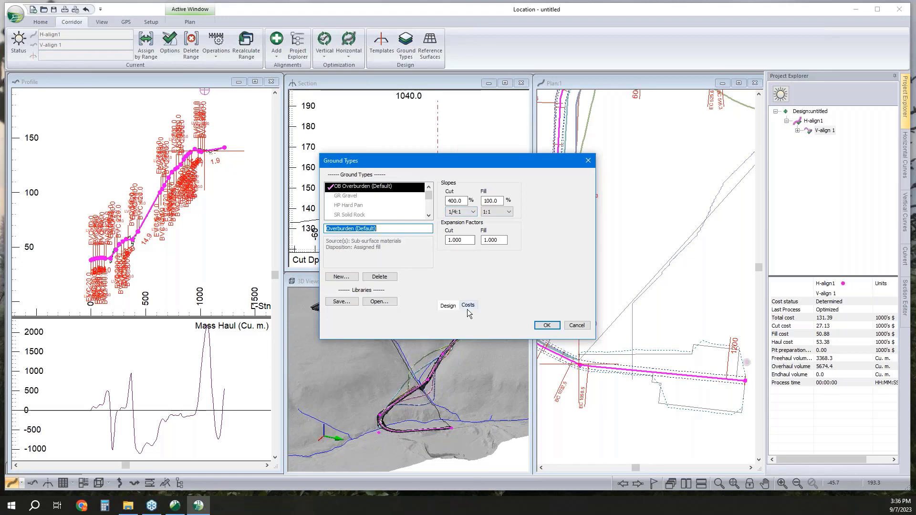
click(468, 306)
double_click(515, 195)
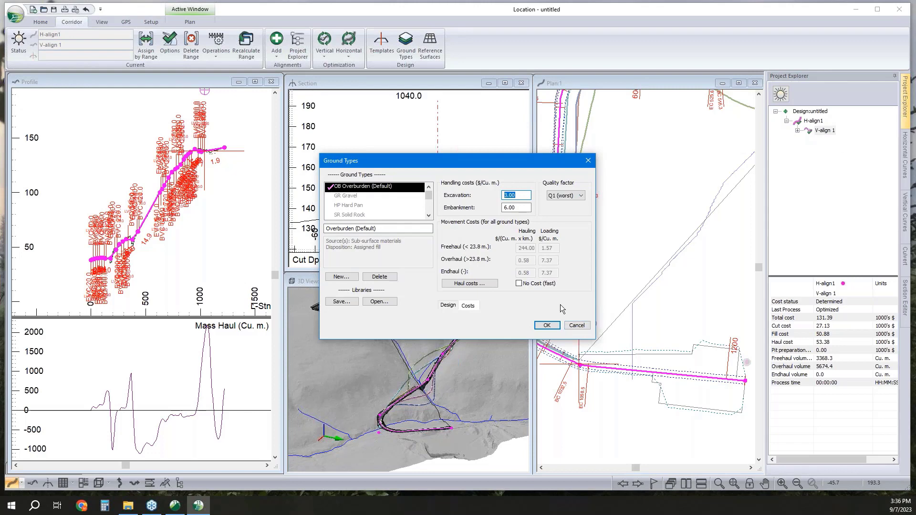
click(583, 327)
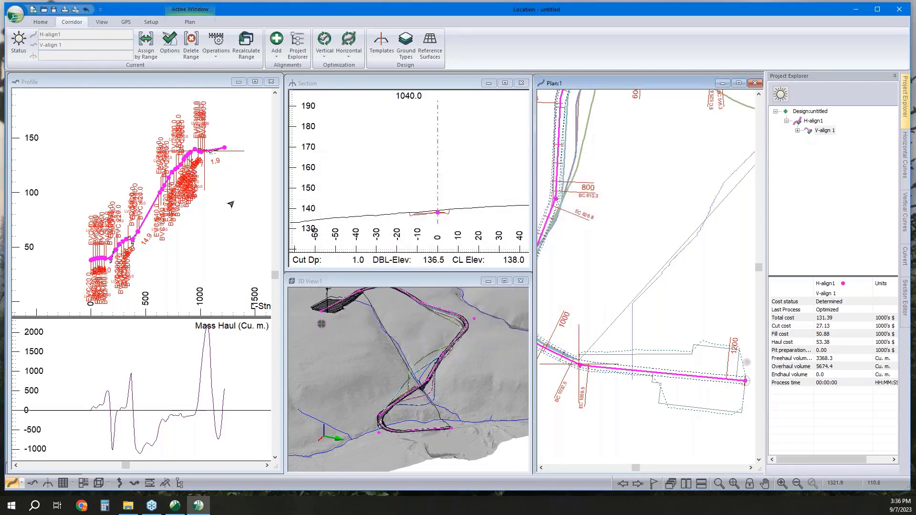
click(406, 43)
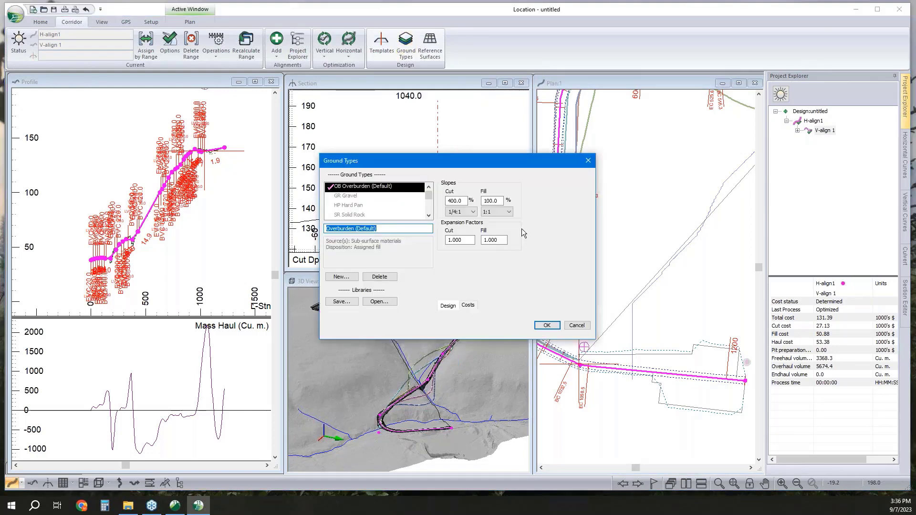
click(470, 305)
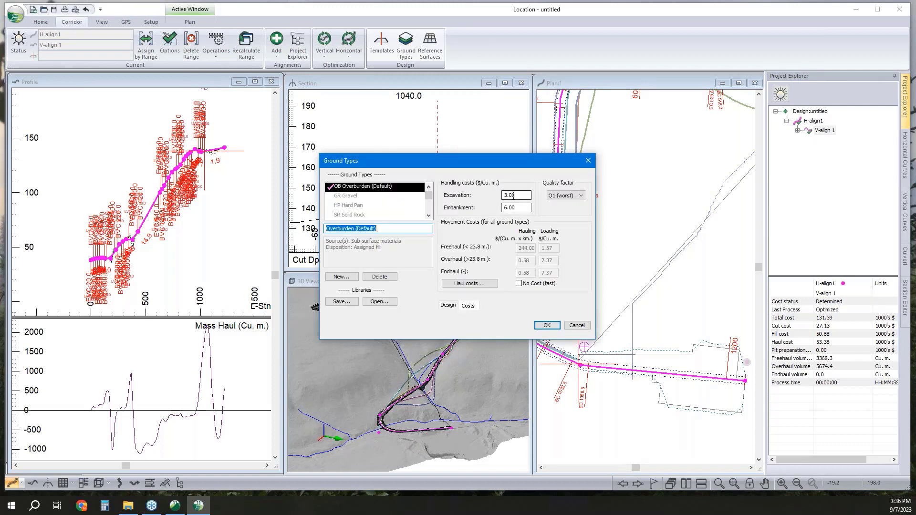
click(583, 326)
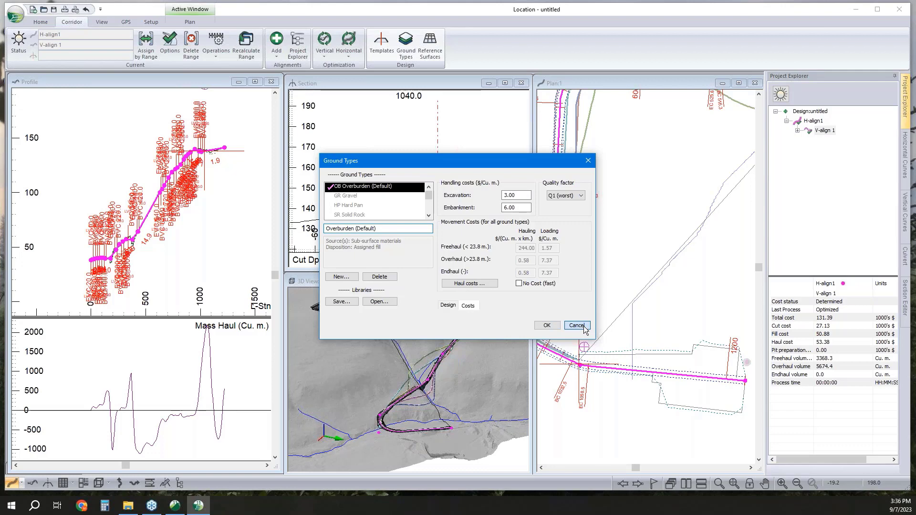
Step: Simplify the vertical alignment with a K similarity ratio of 2.0 and a simplification tolerance of 1.0
scroll(159, 172, up, 3)
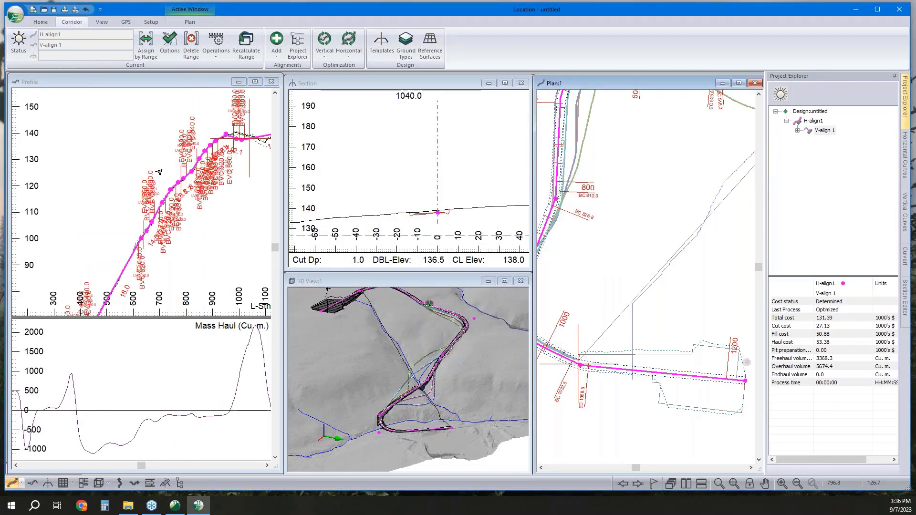
mouse_move(191, 194)
middle_down()
mouse_move(205, 168)
mouse_move(182, 181)
middle_up()
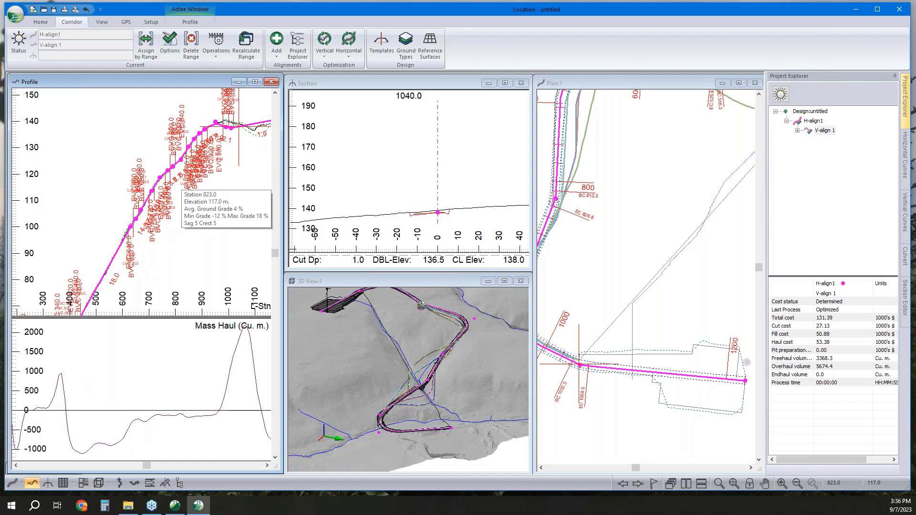
click(217, 47)
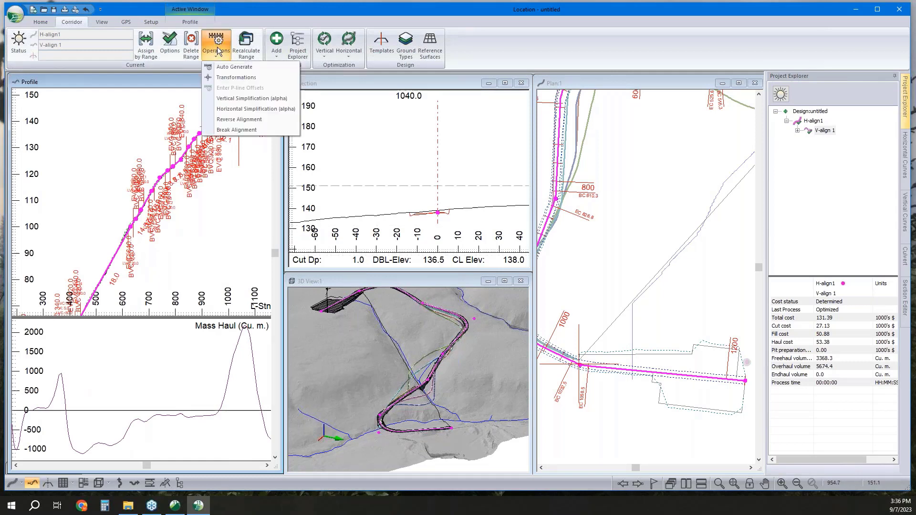
click(220, 98)
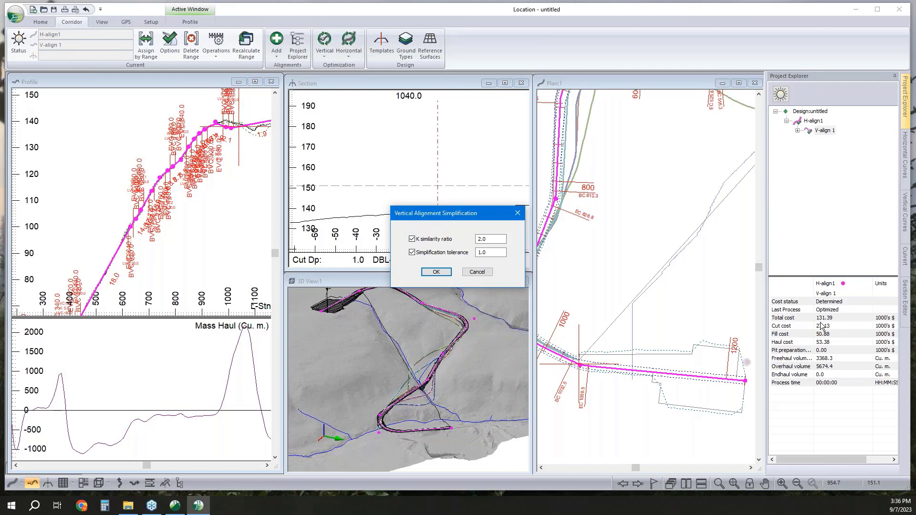
click(437, 272)
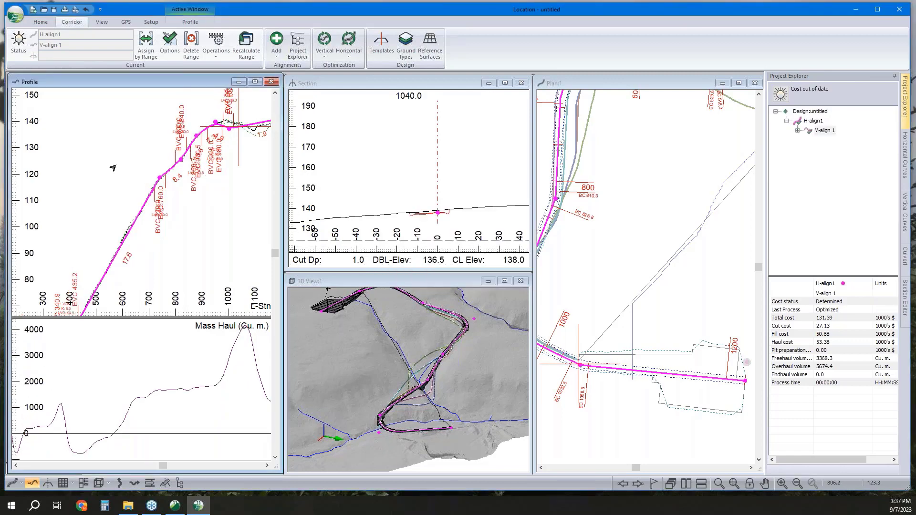
Step: Set V-align 1's vertical optimization standards to User defined, with V-align 1 as the reference alignment
middle_drag(142, 197, 189, 197)
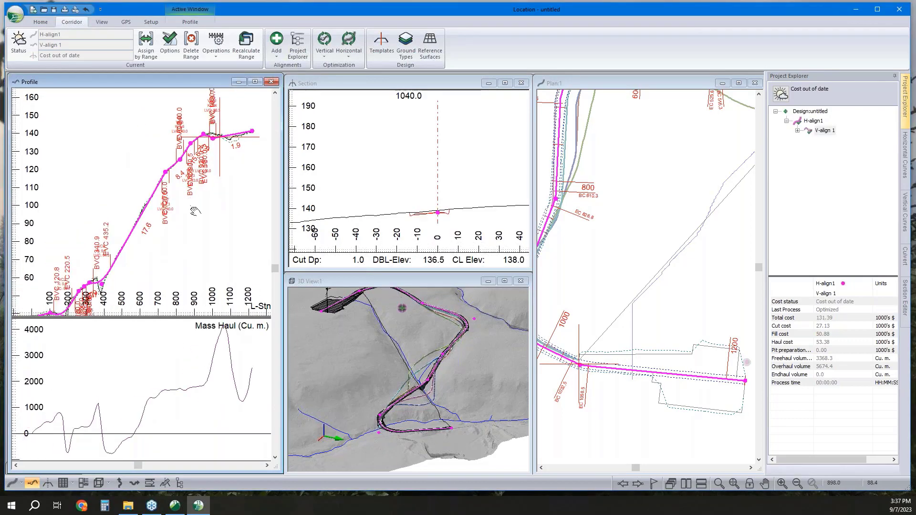
middle_drag(218, 292, 221, 266)
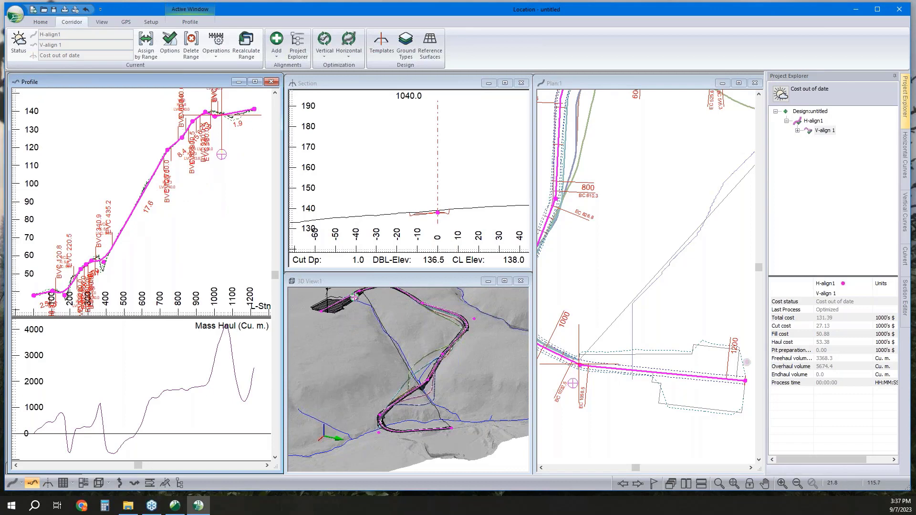
click(798, 132)
right_click(819, 131)
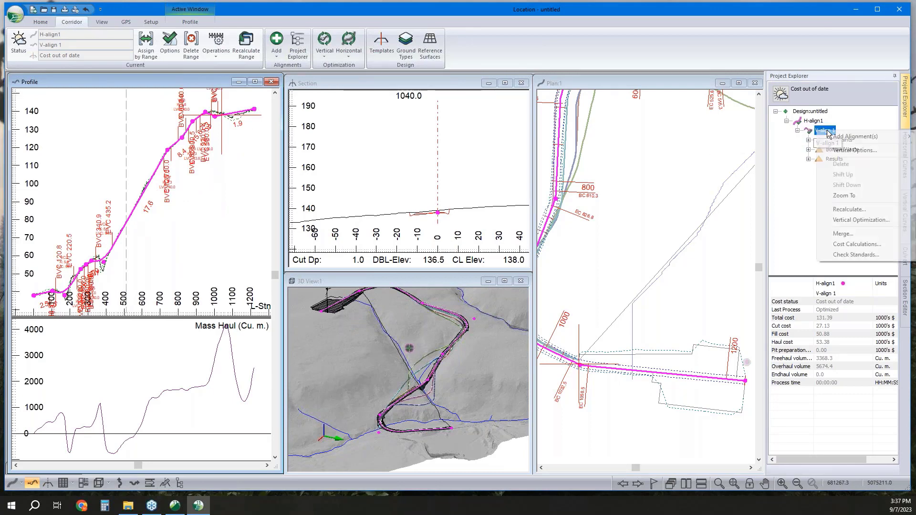
click(837, 151)
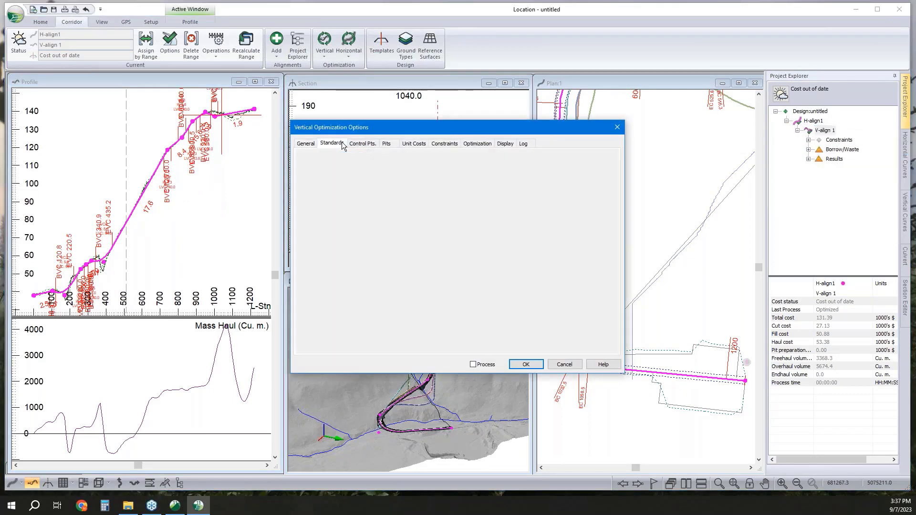
click(341, 143)
click(334, 157)
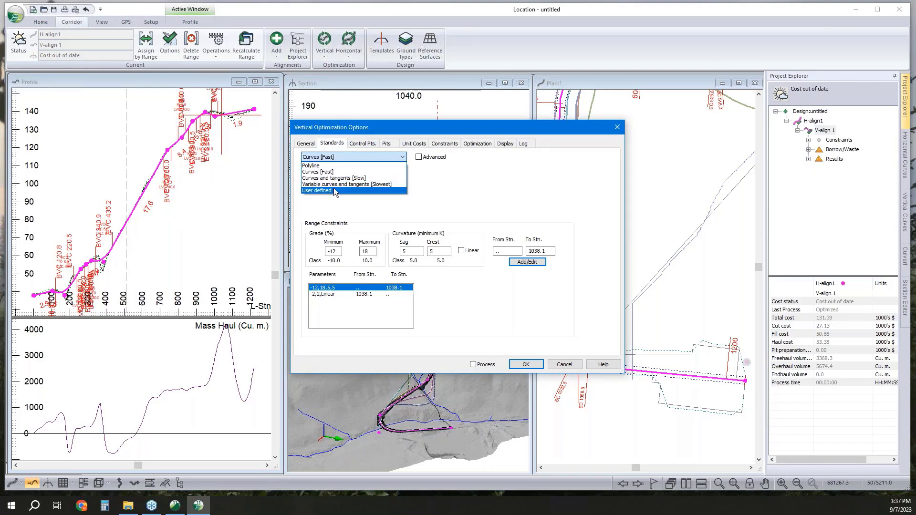
click(334, 190)
Step: Process the vertical optimization of V-align 1 with vertical band pre-processing and Optimal Profile enabled, and dismiss the log
click(474, 365)
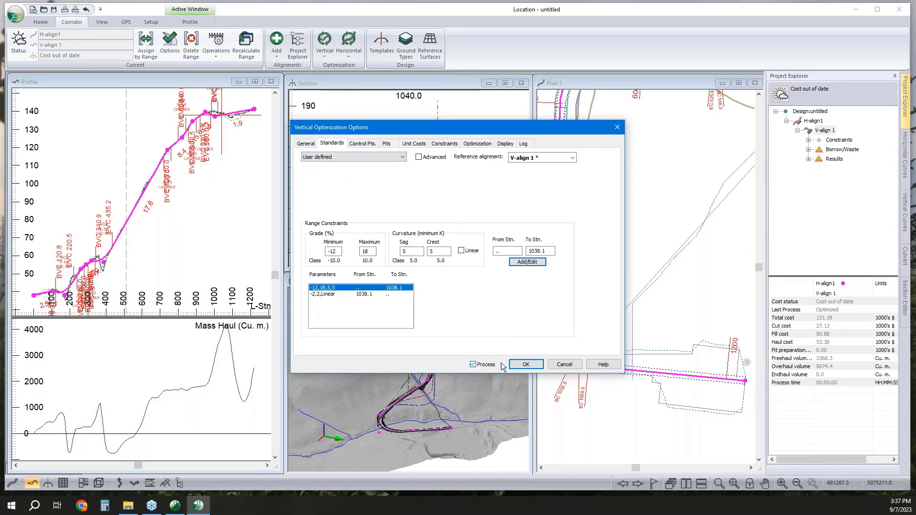
click(526, 364)
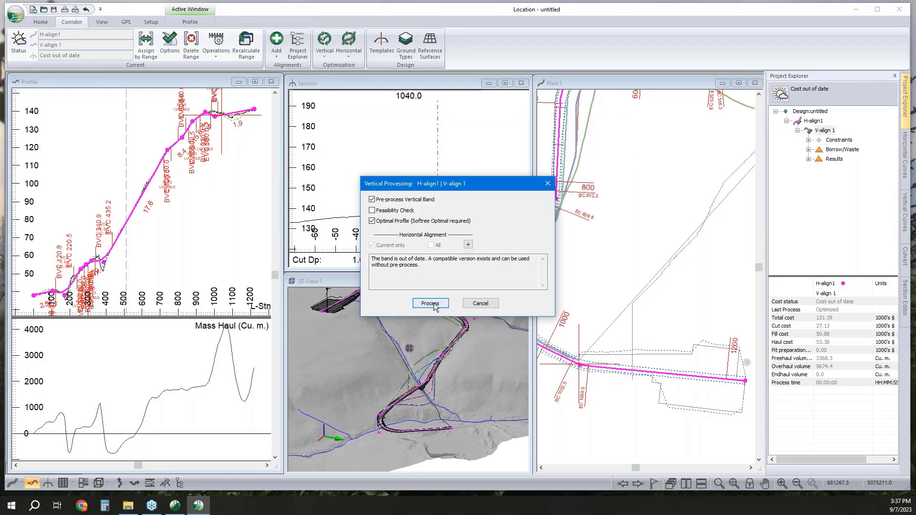
click(429, 305)
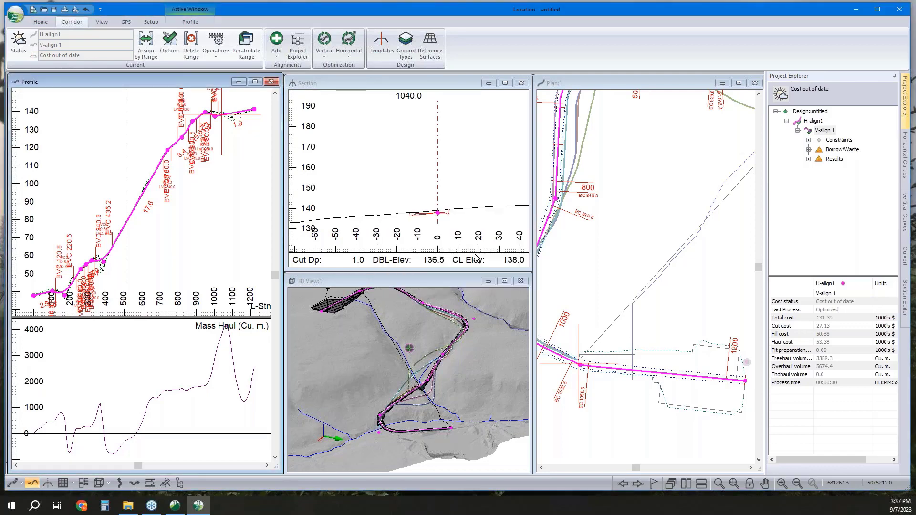
click(595, 344)
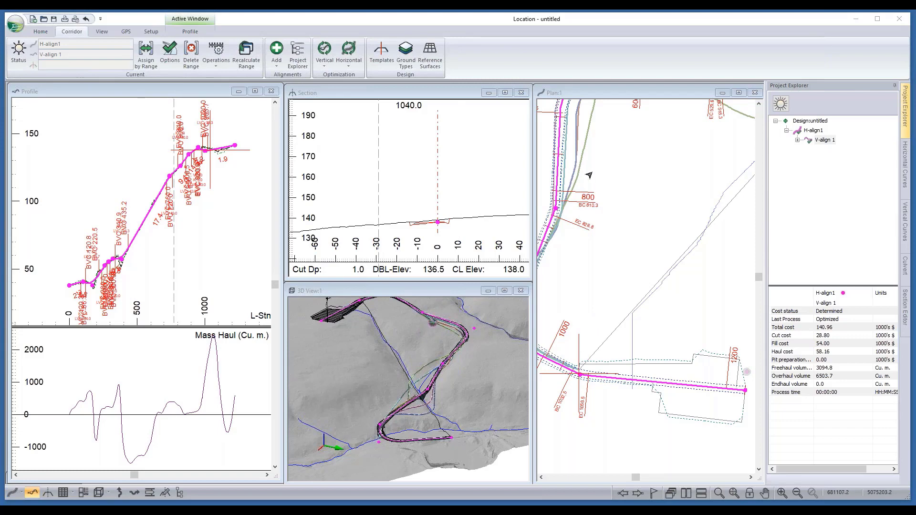
Step: Examine the road in the 3D view down to the stream crossing and make station 390.0 there current
scroll(432, 395, up, 5)
drag(432, 394, 499, 456)
drag(460, 403, 482, 441)
drag(396, 353, 461, 453)
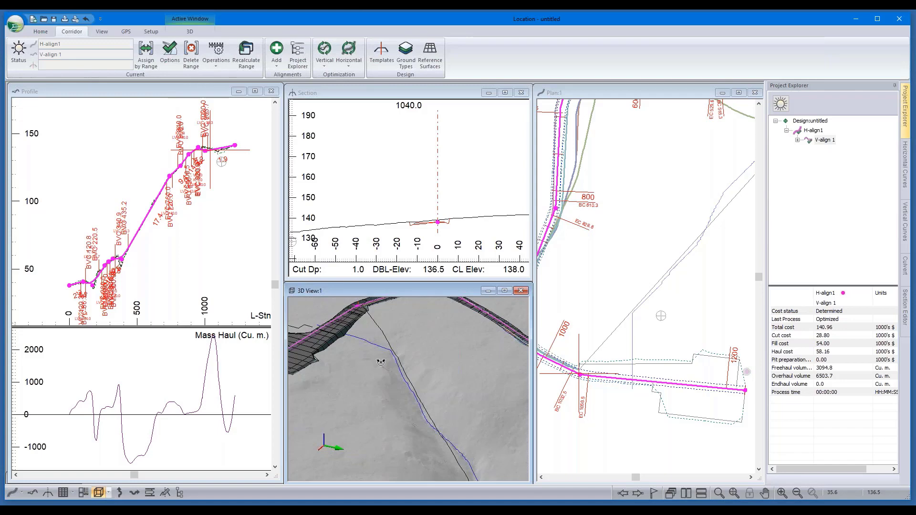
drag(380, 361, 406, 365)
drag(477, 429, 382, 334)
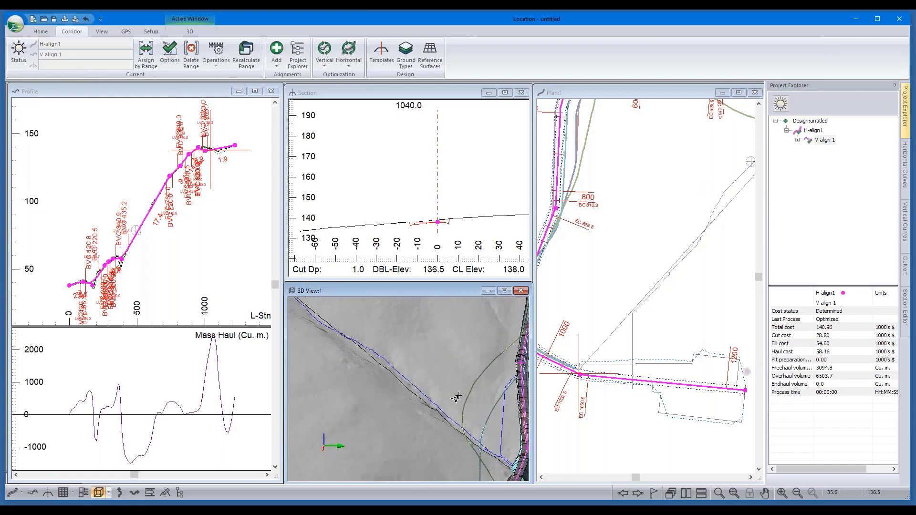
drag(503, 437, 463, 404)
double_click(463, 417)
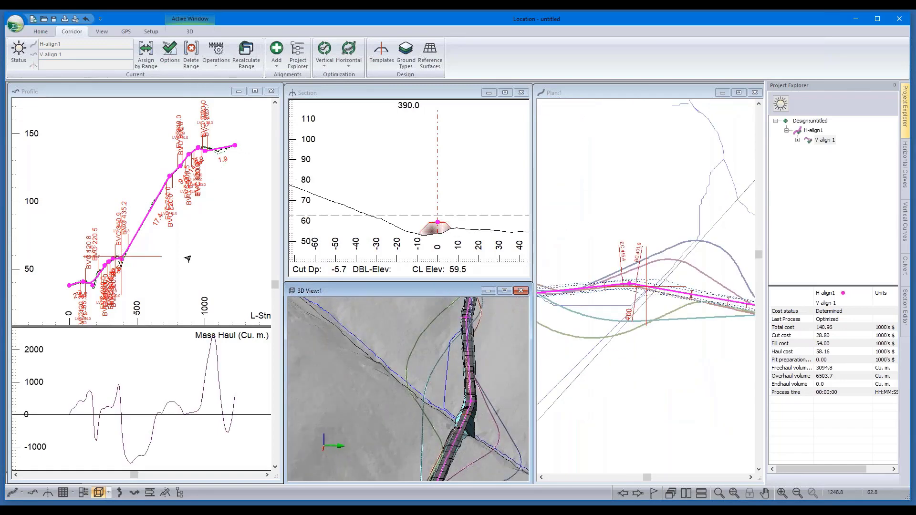
Step: Make station 380.0 at the stream dip in the profile current and add a culvert there
scroll(133, 258, up, 3)
scroll(84, 251, up, 1)
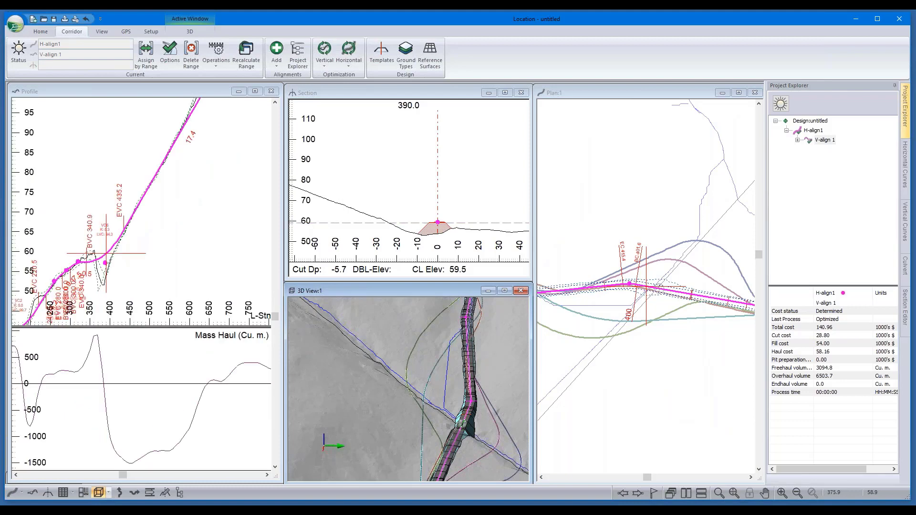
double_click(101, 257)
click(907, 267)
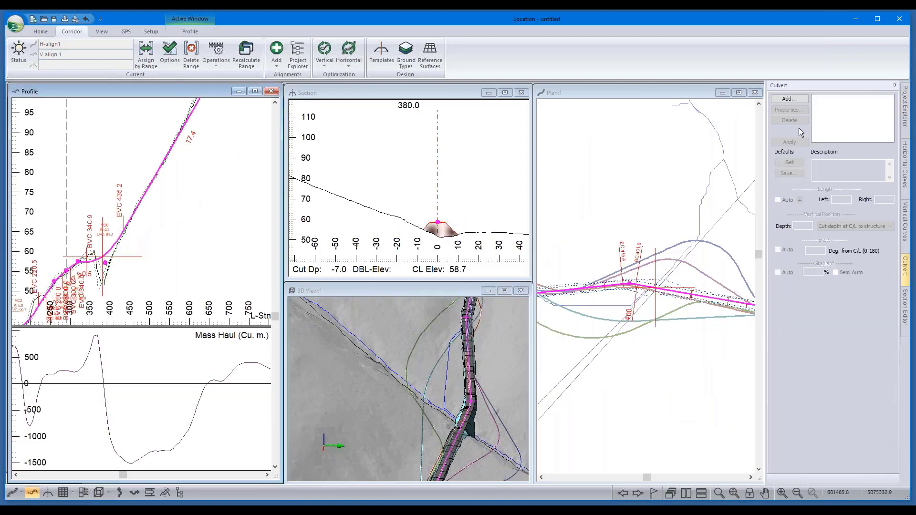
click(790, 99)
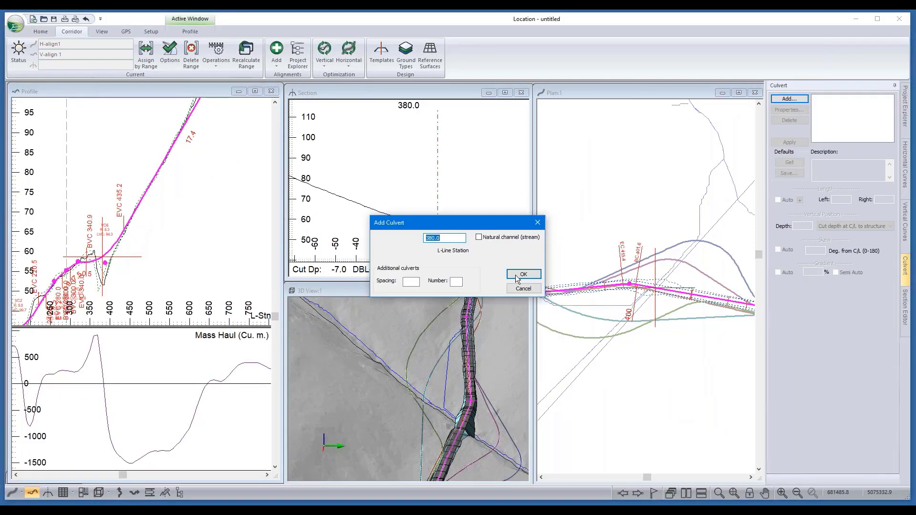
click(521, 273)
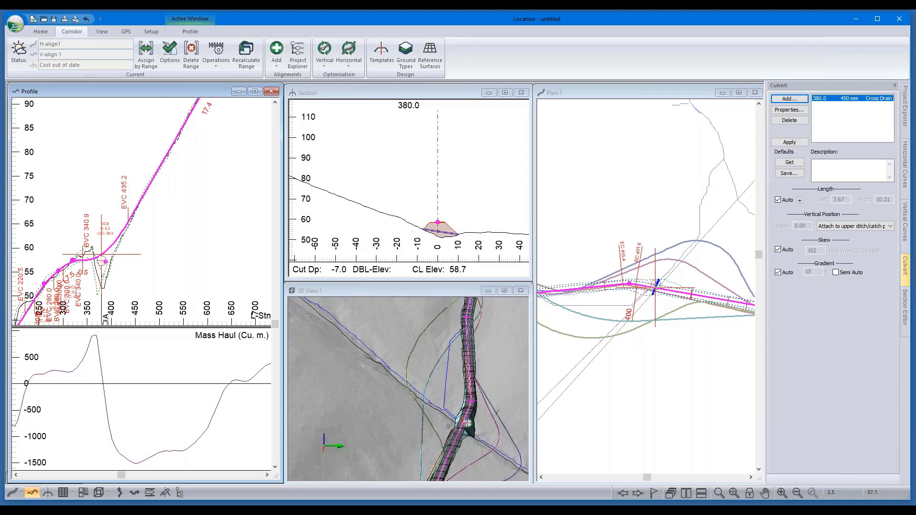
Step: Turn off the automatic gradient of the culvert at station 380.0 and apply a gradient of 5%
scroll(636, 282, up, 1)
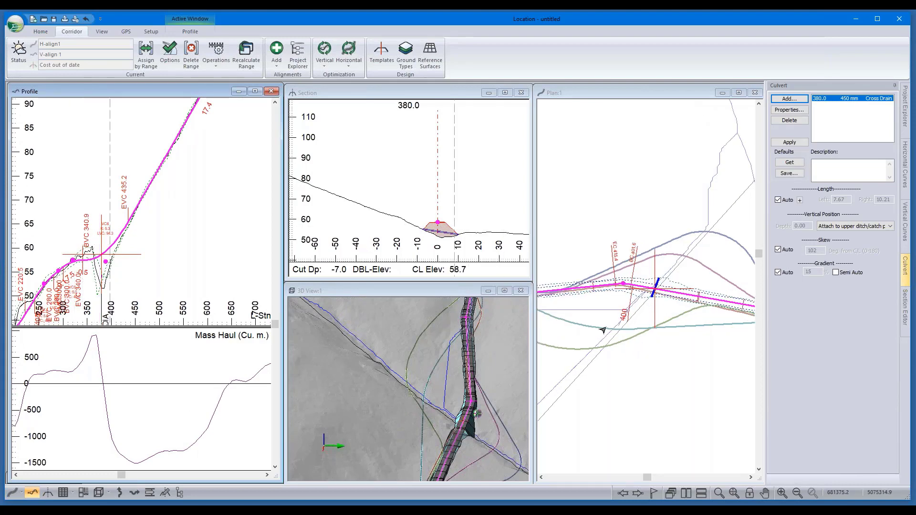
drag(485, 427, 425, 430)
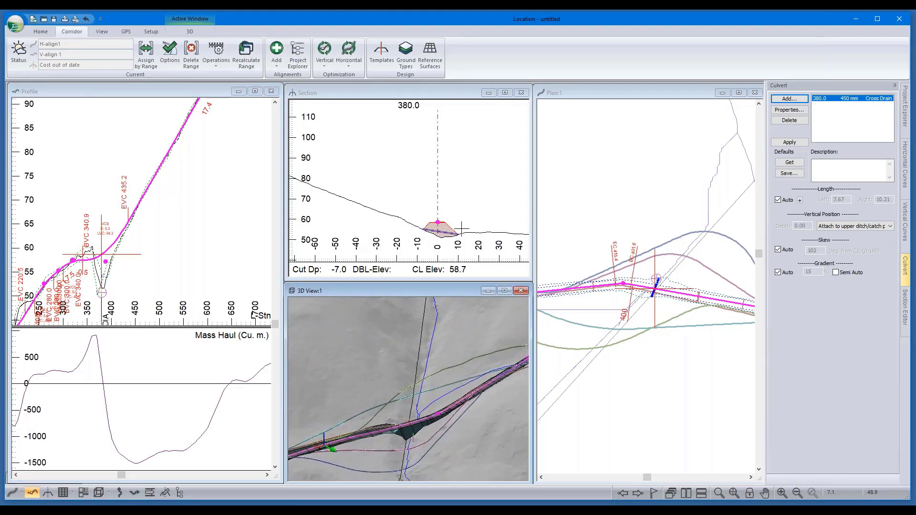
click(778, 273)
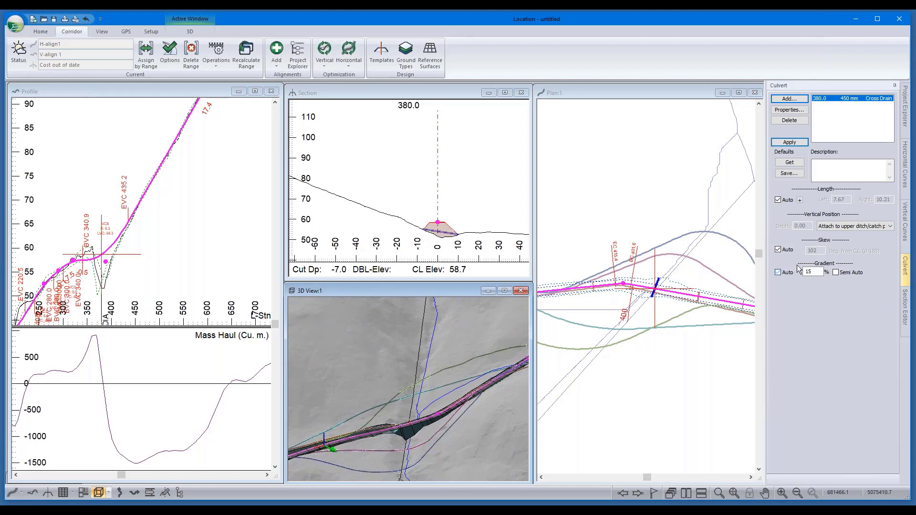
text(5)
click(789, 142)
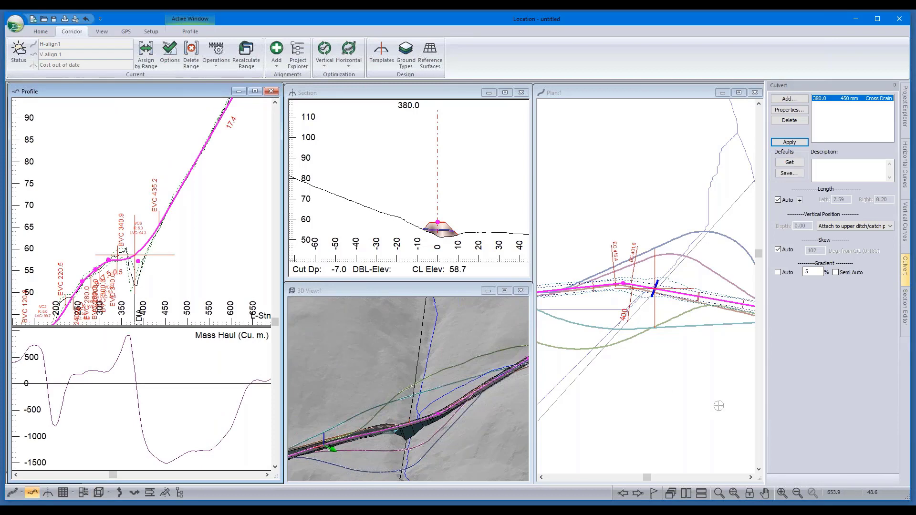
scroll(125, 268, down, 1)
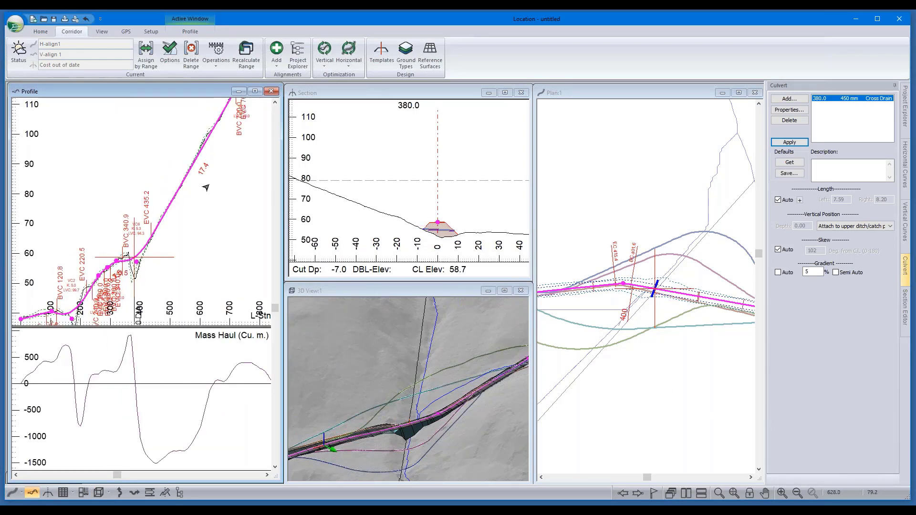
scroll(171, 250, down, 2)
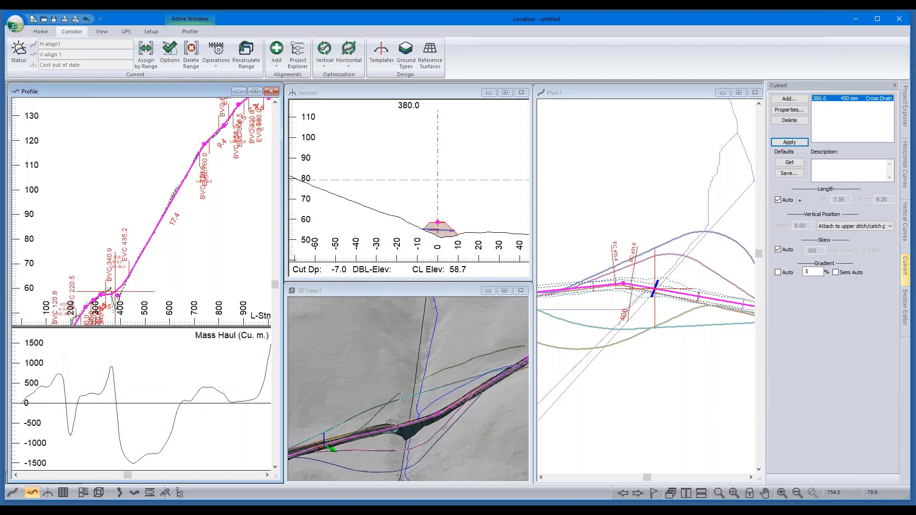
Step: Open the volume data table, review the cut and fill volumes by station, and move the table clear of the cross section
scroll(182, 256, down, 2)
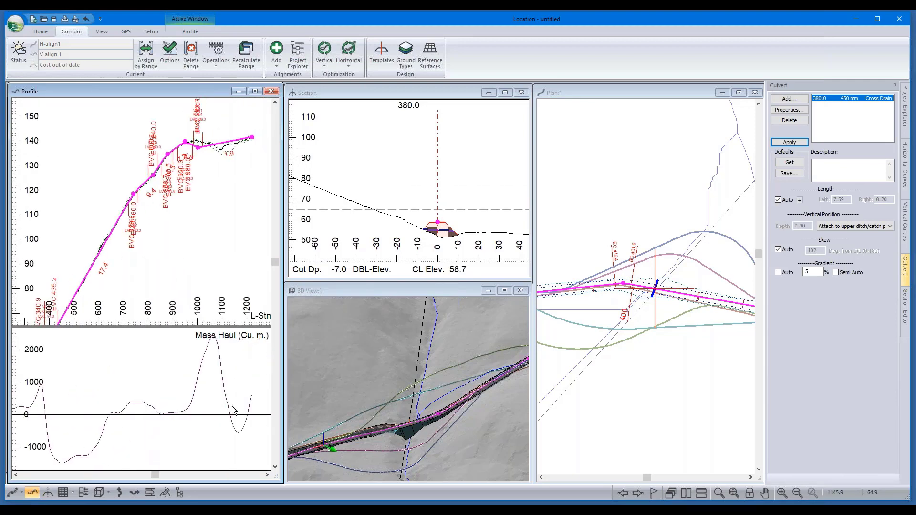
click(62, 493)
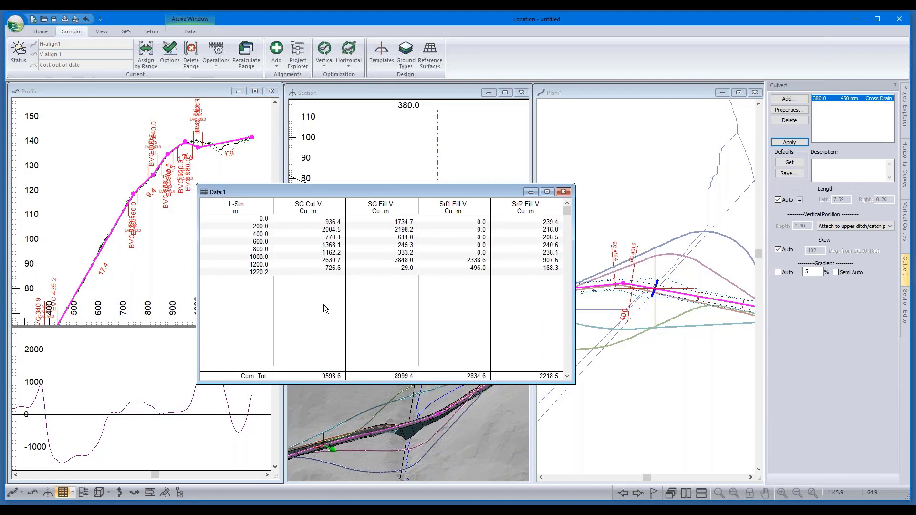
scroll(323, 305, down, 1)
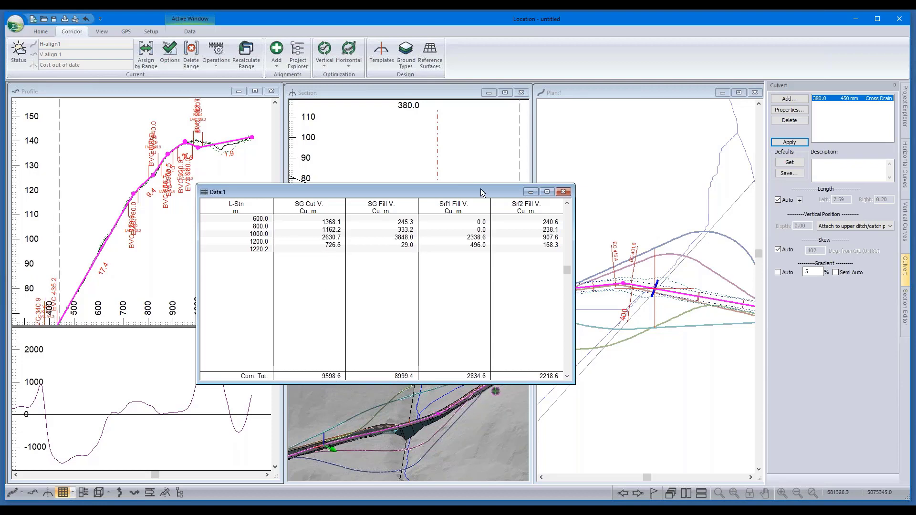
drag(485, 191, 642, 276)
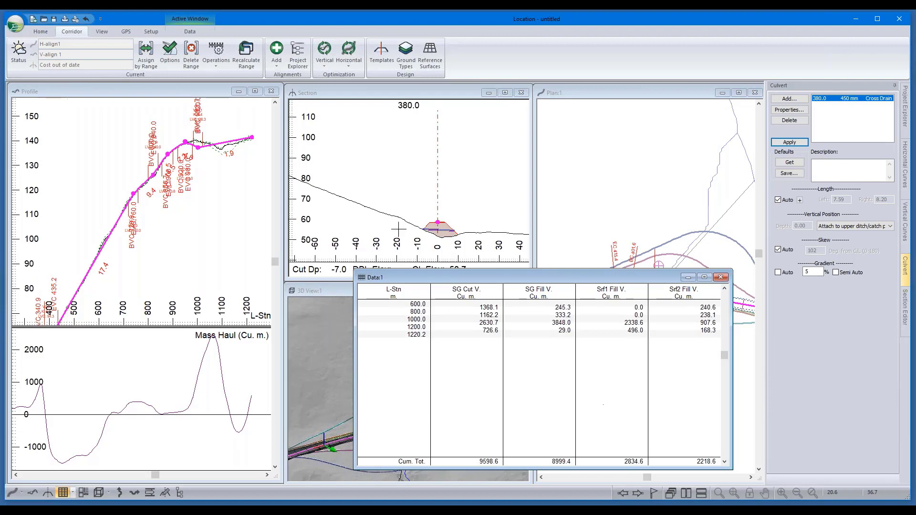
Step: Make station 1090.0 current in the profile and examine the hatched Srf1 fill area in its cross section
click(217, 146)
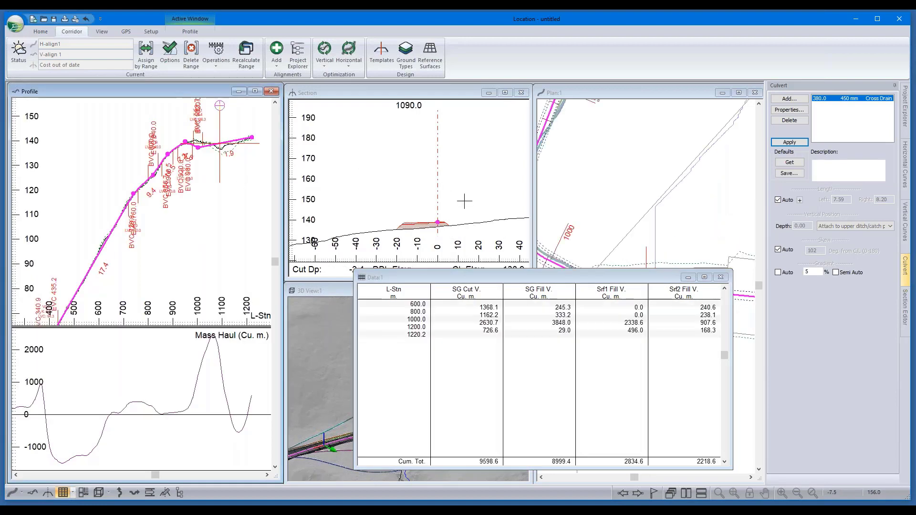
scroll(430, 224, up, 4)
right_click(395, 220)
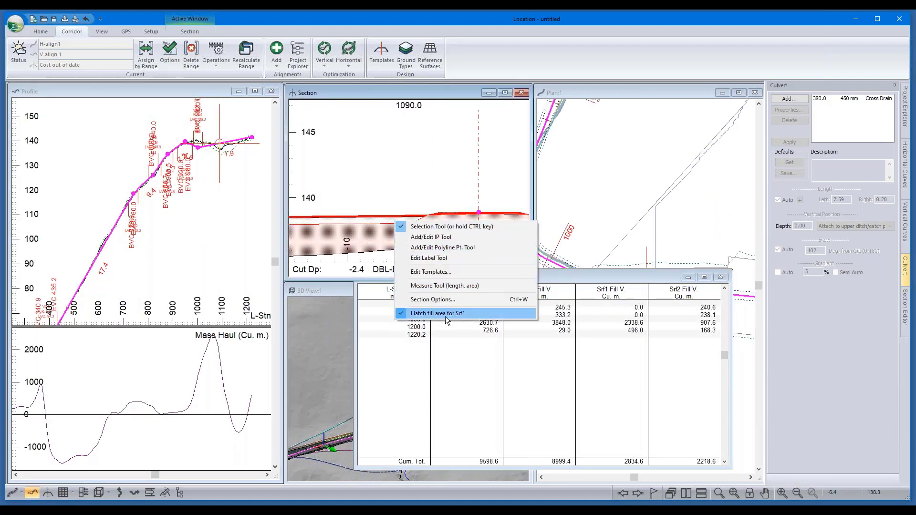
click(641, 456)
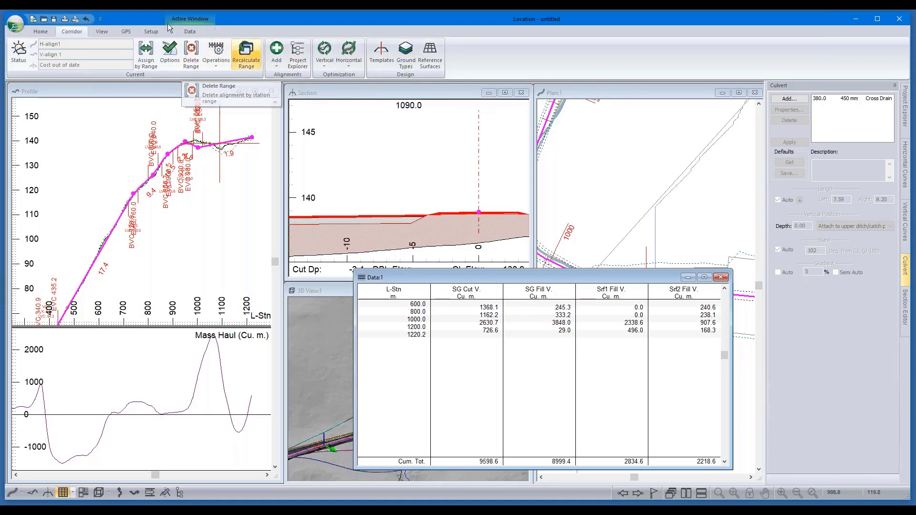
Step: Create a second data window for a culvert report
click(99, 30)
click(285, 67)
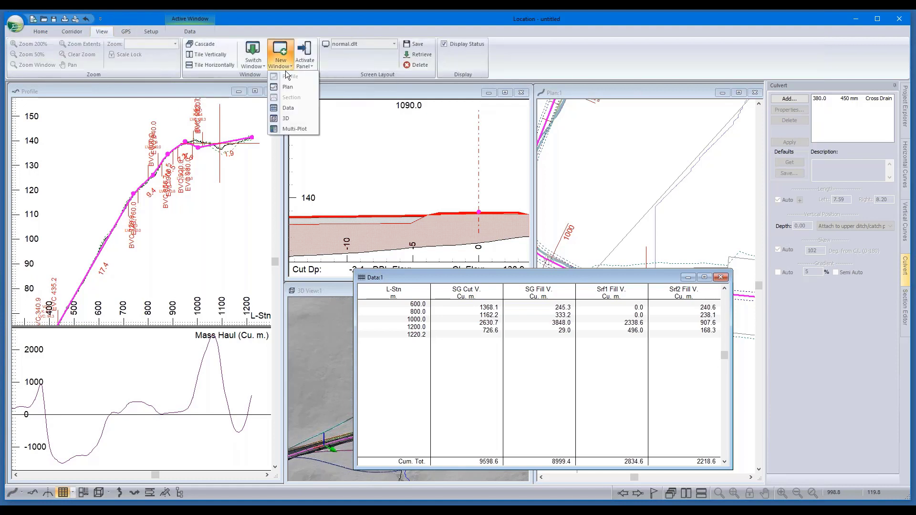
click(287, 109)
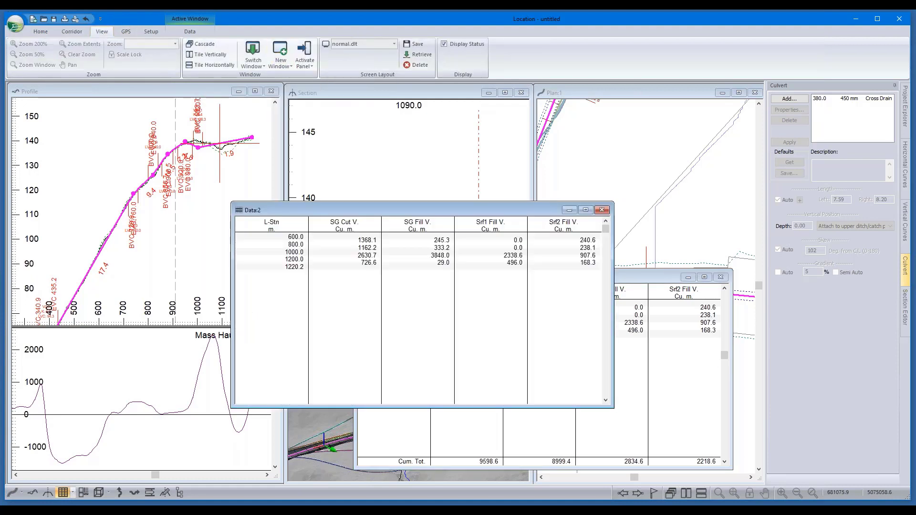
Step: Limit the new data window's rows to culvert insertion points, excluding the 200.0 m auto interval points
right_click(359, 283)
click(423, 299)
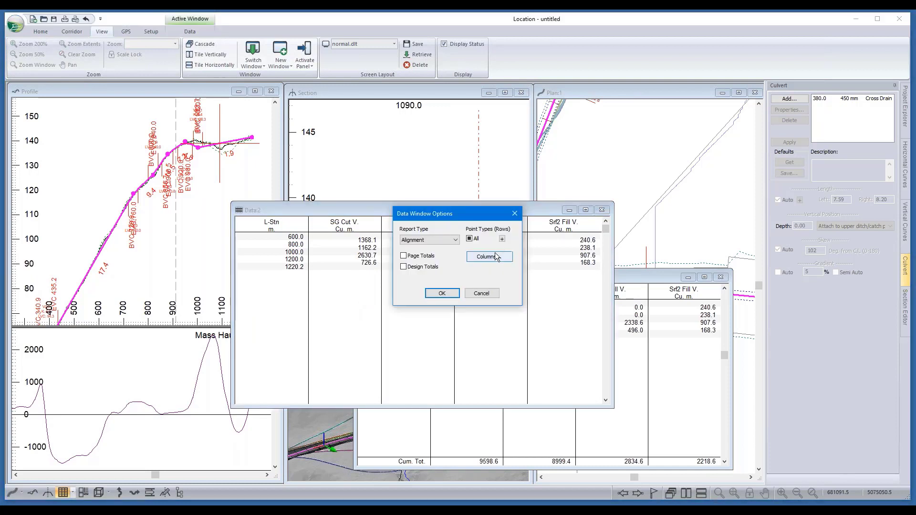
click(502, 239)
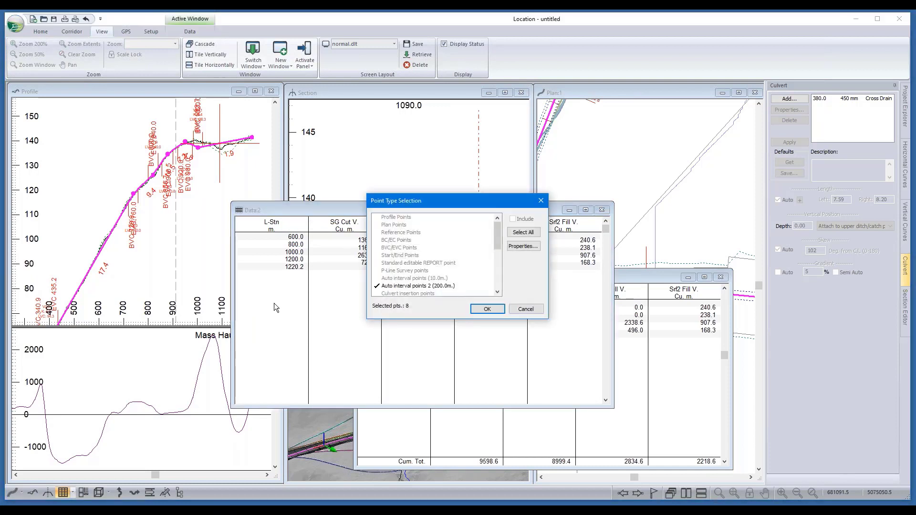
click(433, 286)
scroll(431, 279, down, 1)
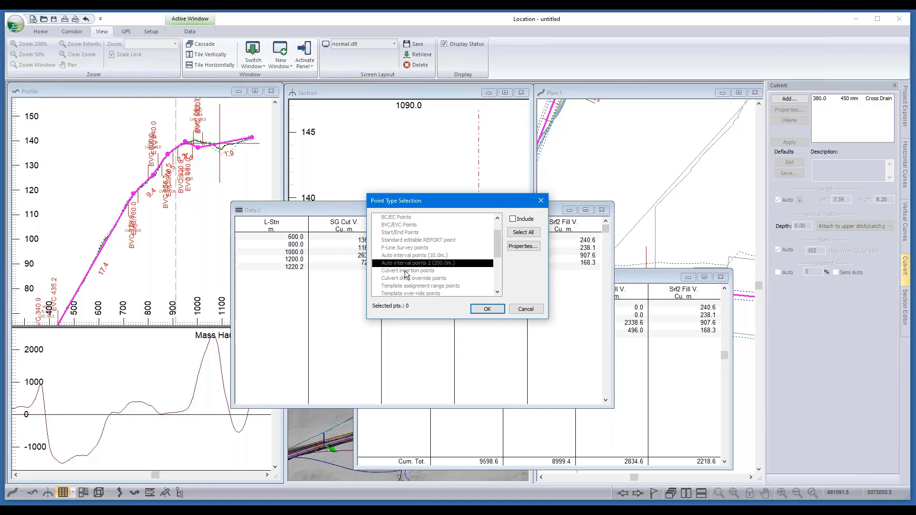
click(411, 271)
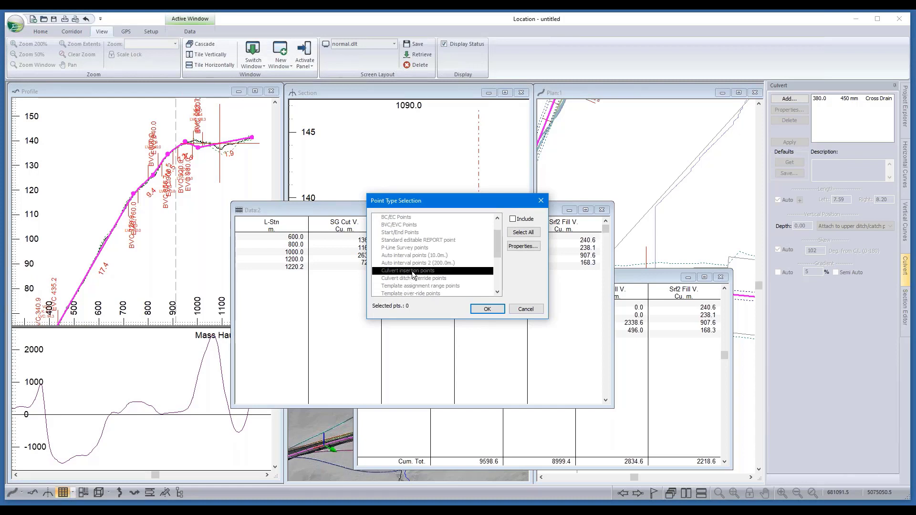
click(487, 310)
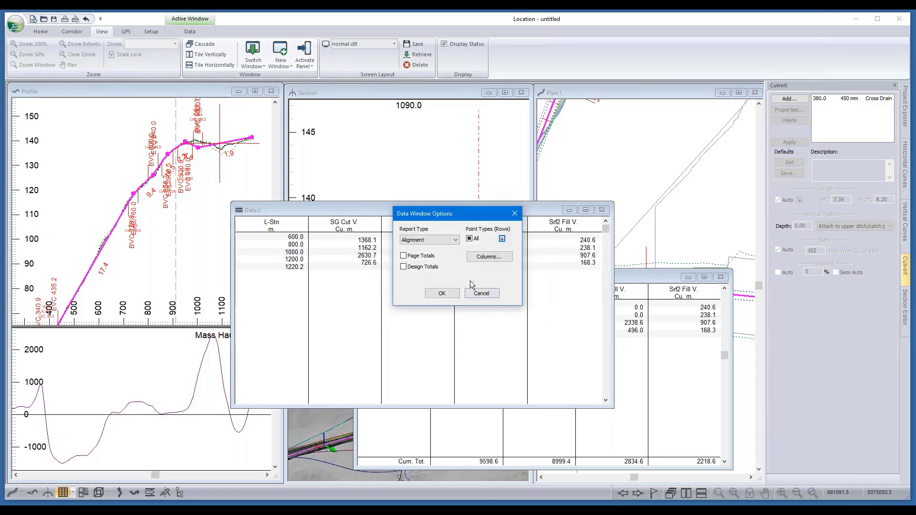
Step: Remove the Cut V., Fill V., Srf1 V. and Srf2 V. columns from the new data window, keeping only L-Stn
click(481, 258)
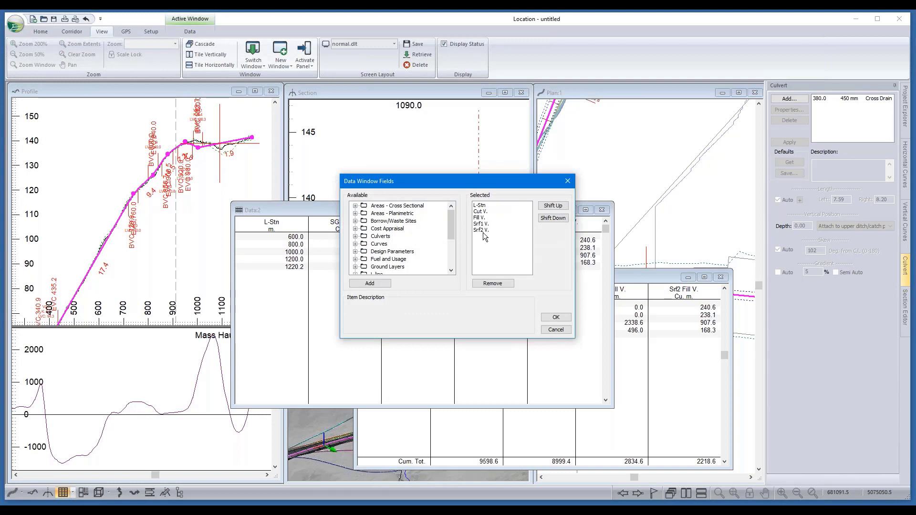
click(496, 283)
click(497, 283)
click(496, 283)
click(496, 284)
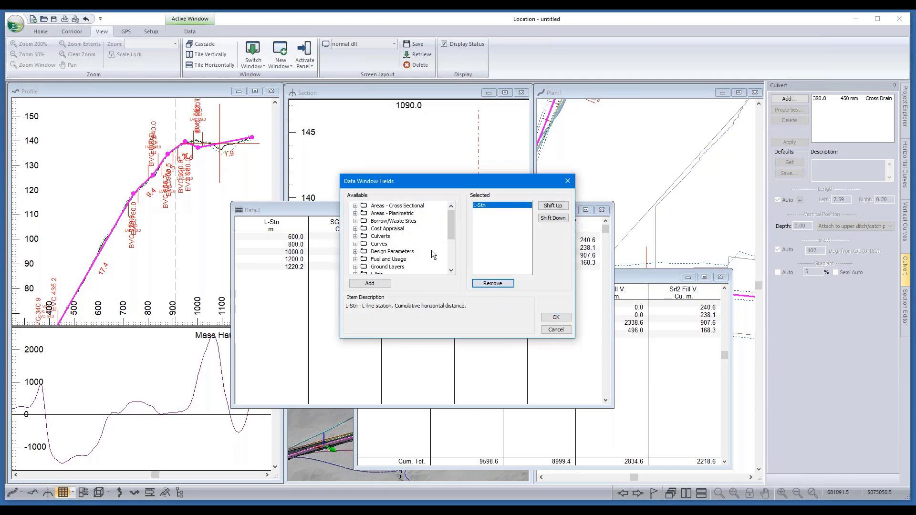
Step: Add the culvert diameter (Cul DIA) and culvert length (Cul Len) columns and apply the new data window options
scroll(395, 231, down, 1)
scroll(394, 238, down, 2)
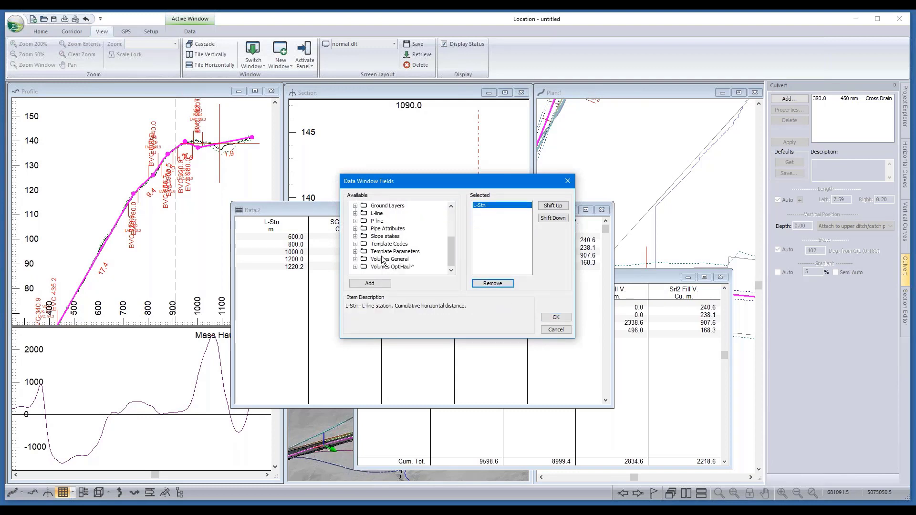
scroll(381, 243, up, 3)
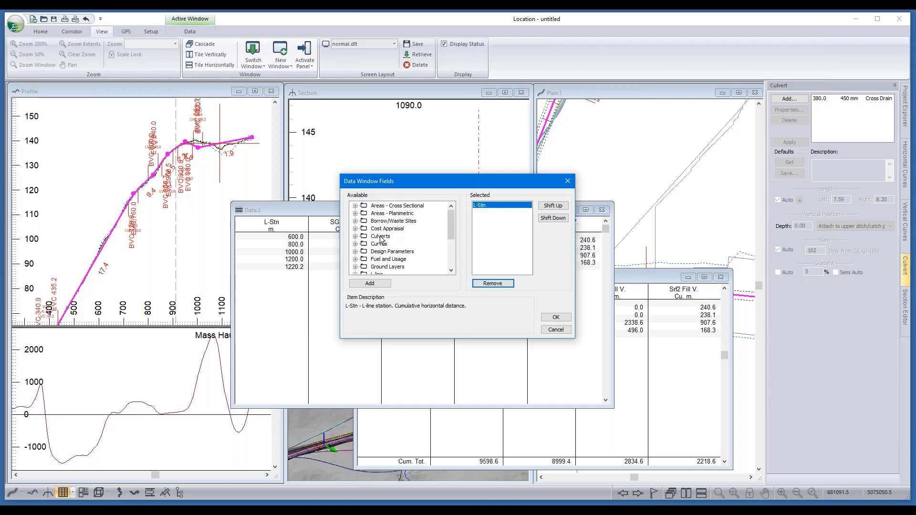
double_click(380, 237)
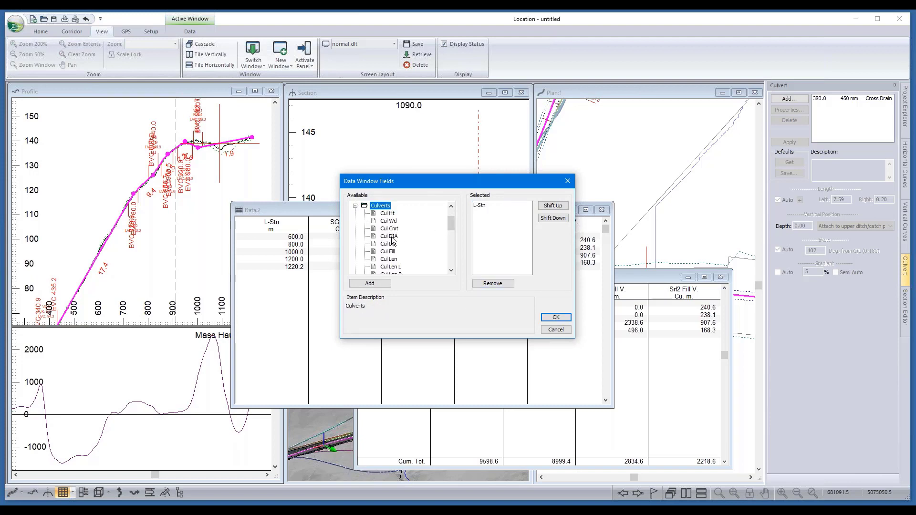
double_click(390, 237)
double_click(390, 259)
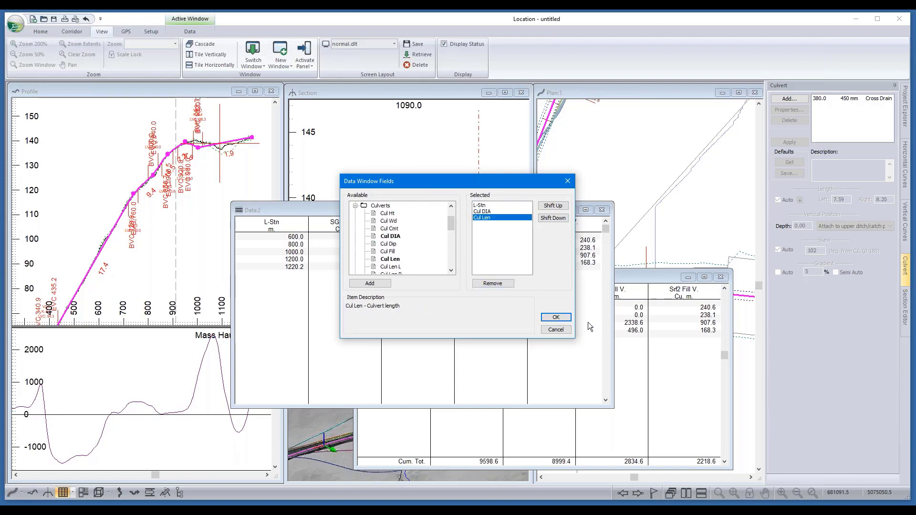
click(556, 317)
click(441, 293)
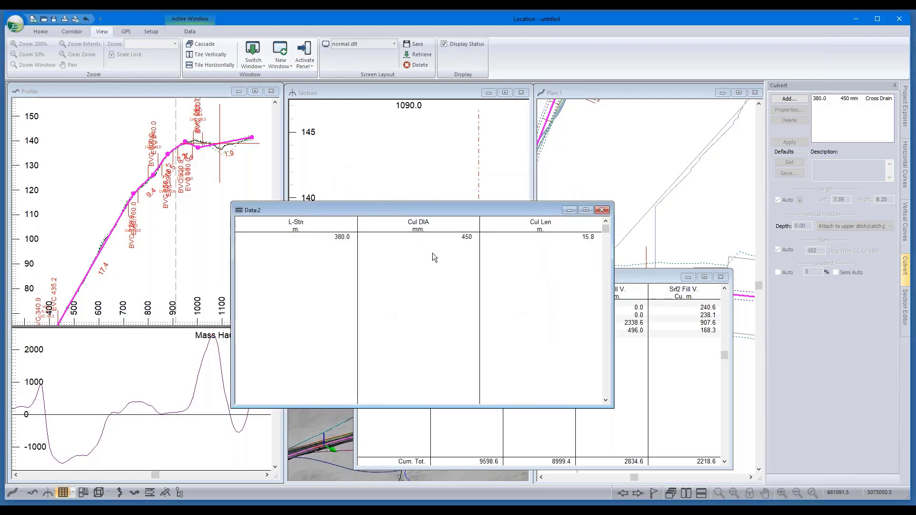
Step: Minimize both data windows and bring up the cost summary for V-align 1
click(570, 210)
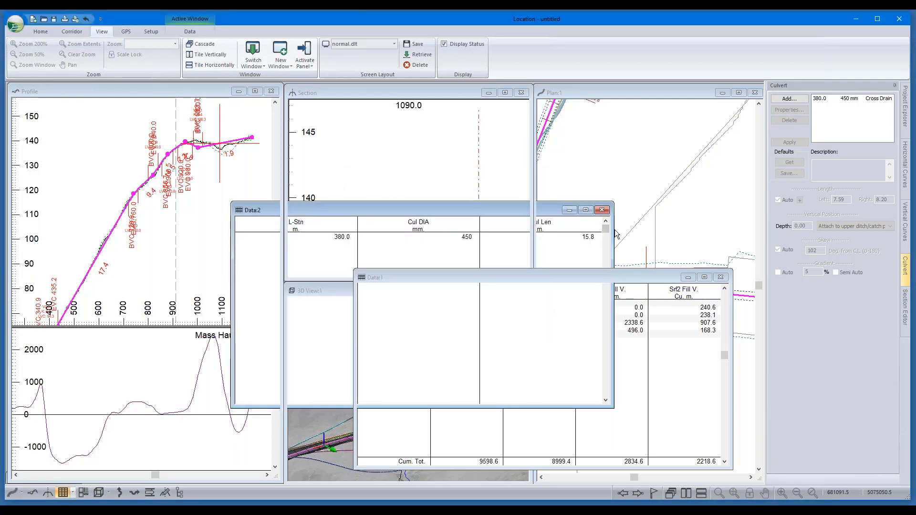
click(688, 277)
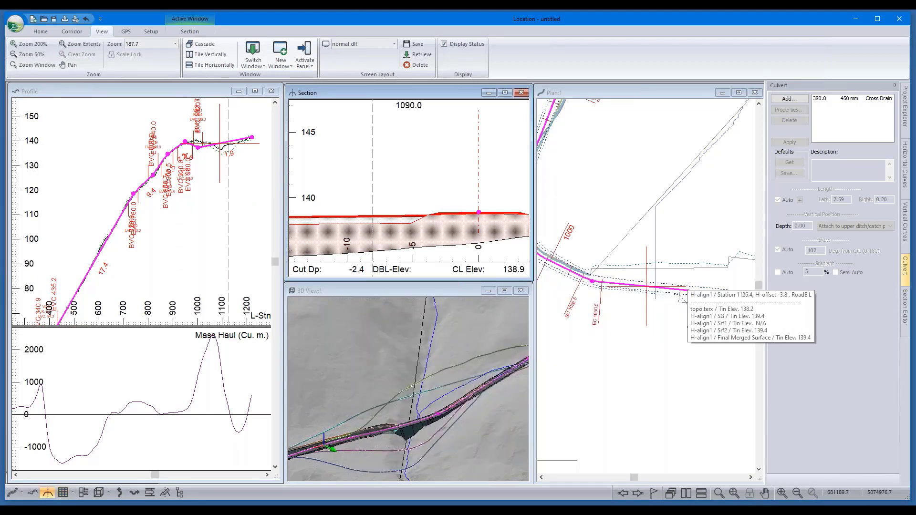
click(906, 107)
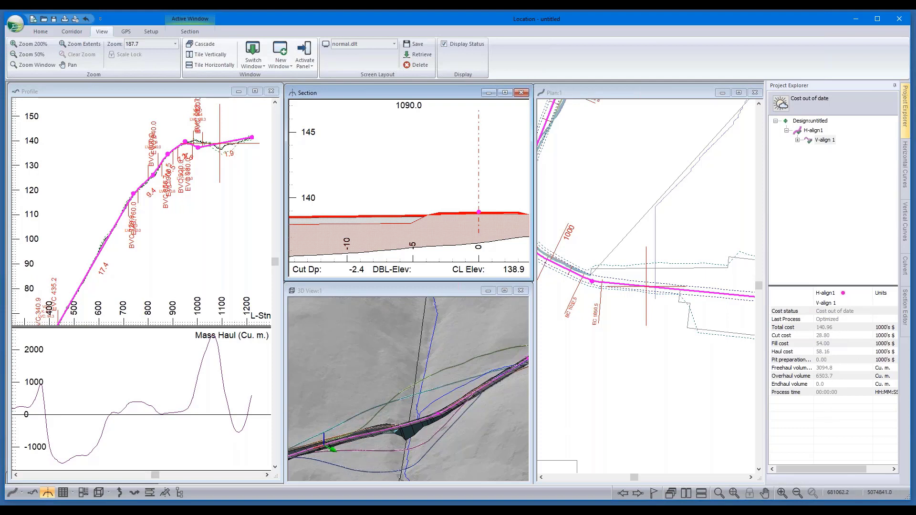
Step: Switch to Excel, create a blank workbook and minimize it
click(11, 512)
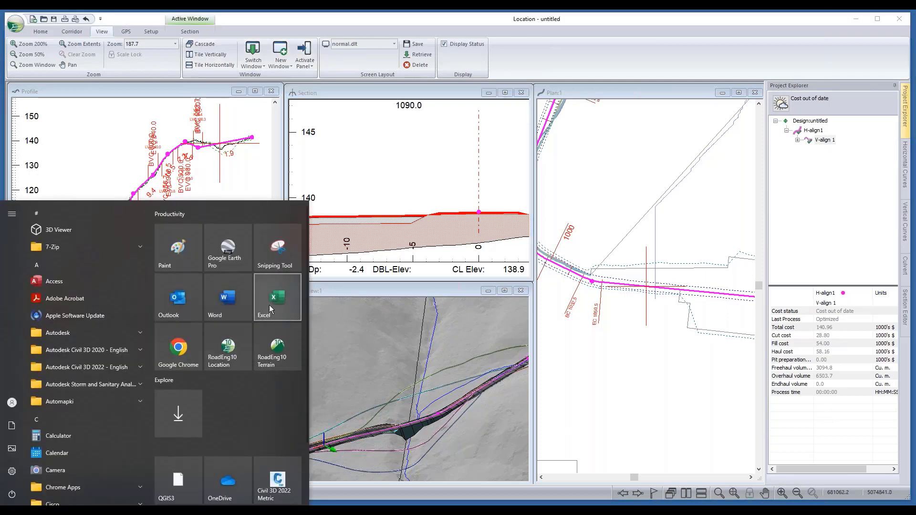
click(294, 307)
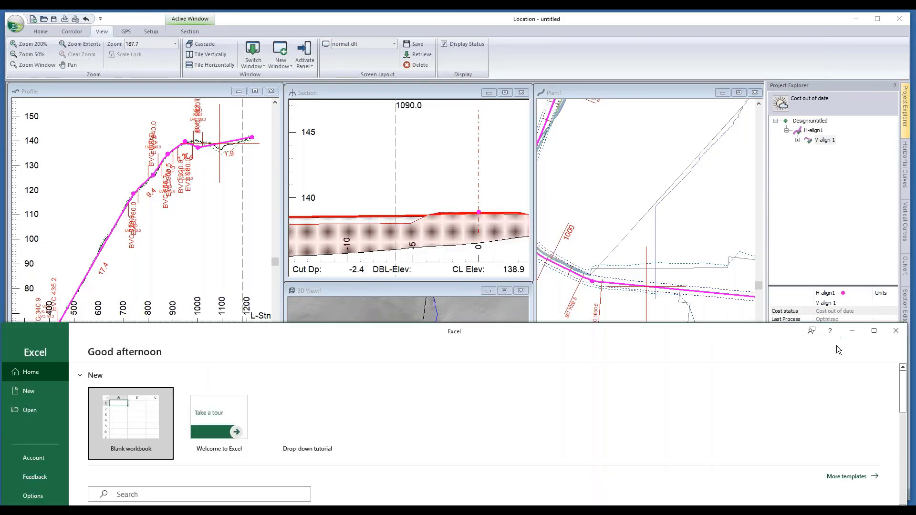
click(136, 431)
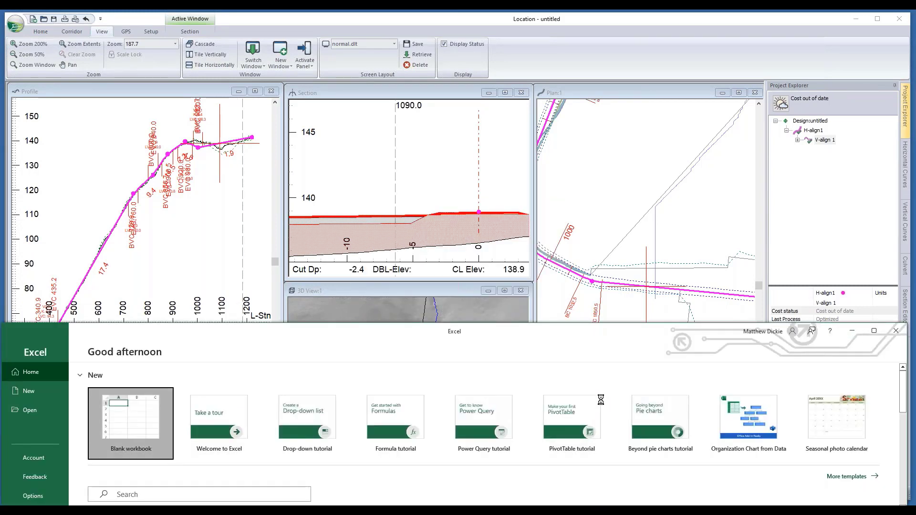
click(852, 331)
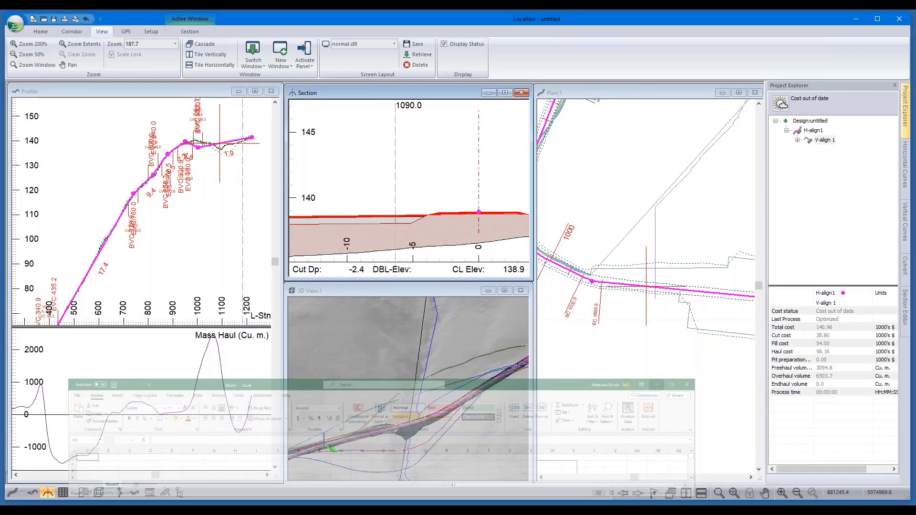
Step: Replace the Mass Haul sub-window with Opt. Haul below the profile and enlarge the profile area above it
right_click(189, 362)
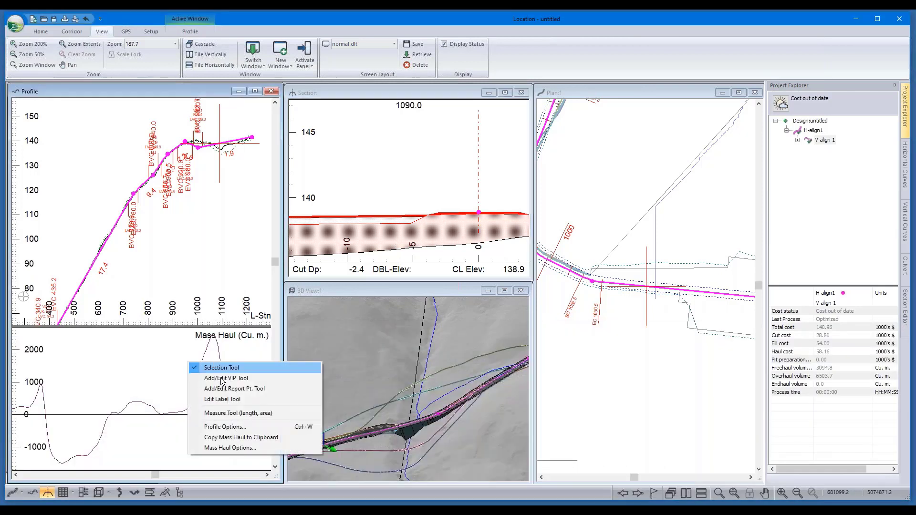
click(231, 427)
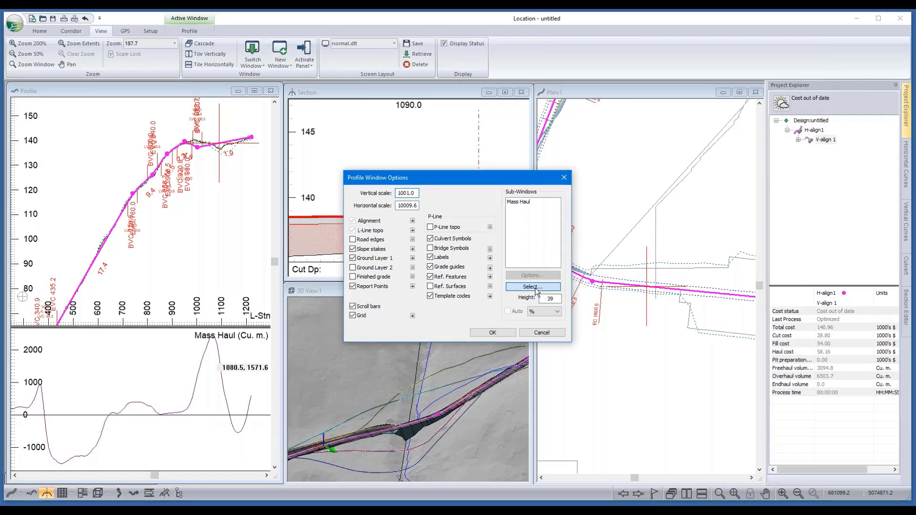
click(533, 286)
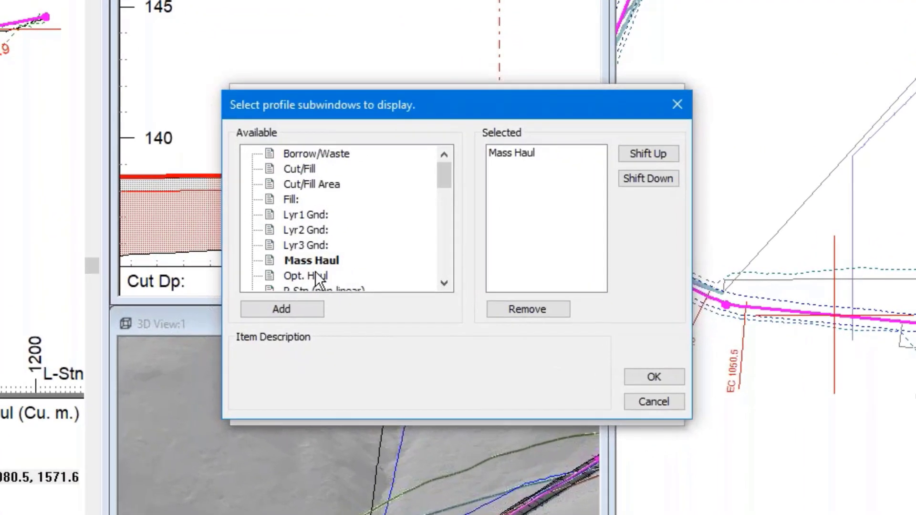
double_click(318, 276)
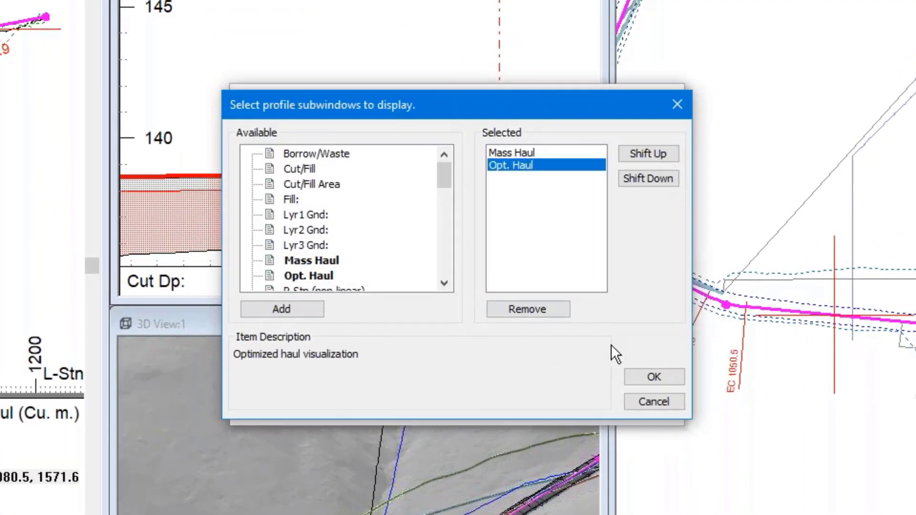
key(Up)
click(549, 308)
click(680, 378)
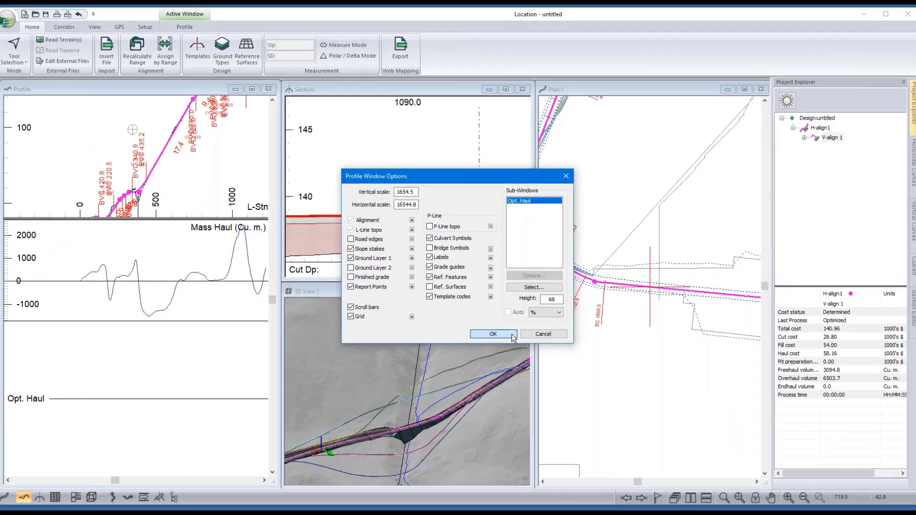
click(512, 334)
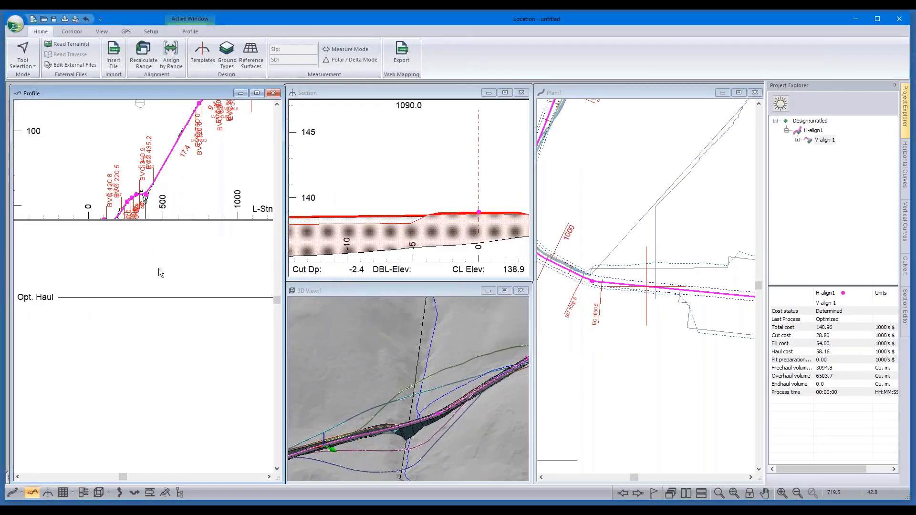
drag(219, 223, 213, 303)
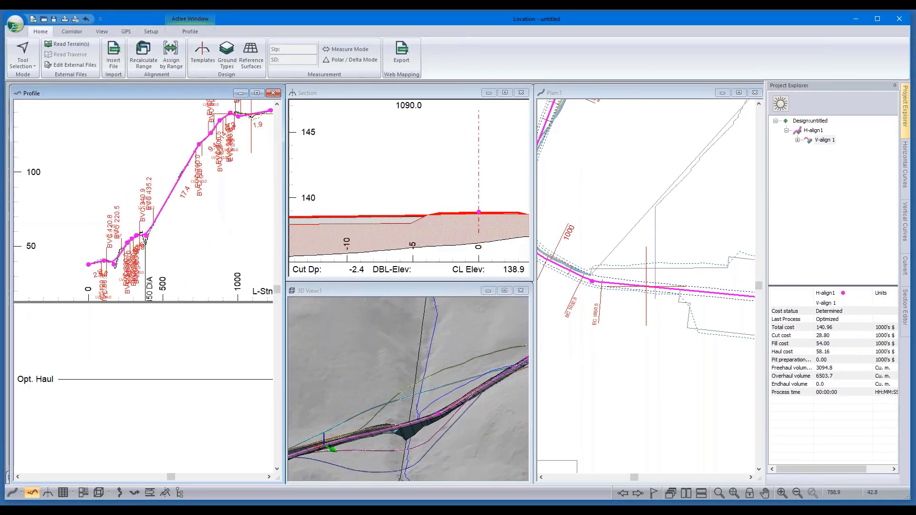
Step: Accept the Opti Haul export options and copy the optimized haul data to the clipboard
right_click(170, 352)
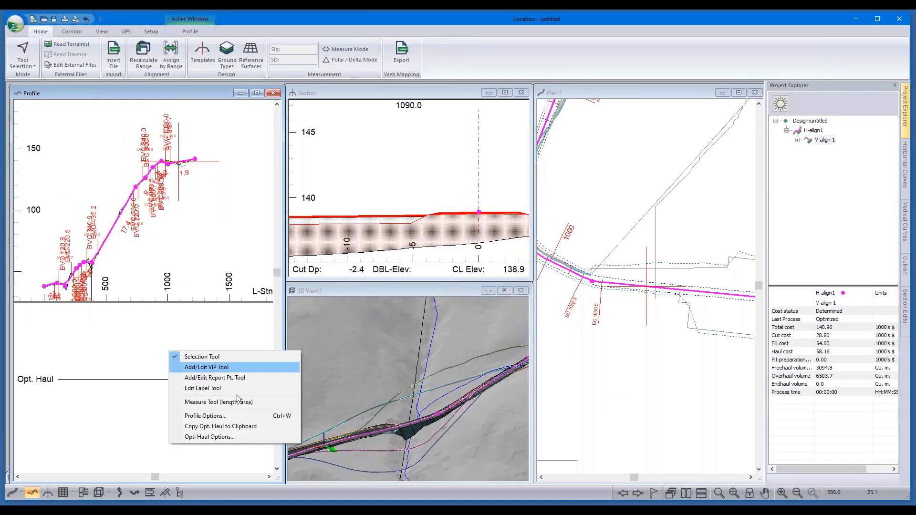
click(222, 437)
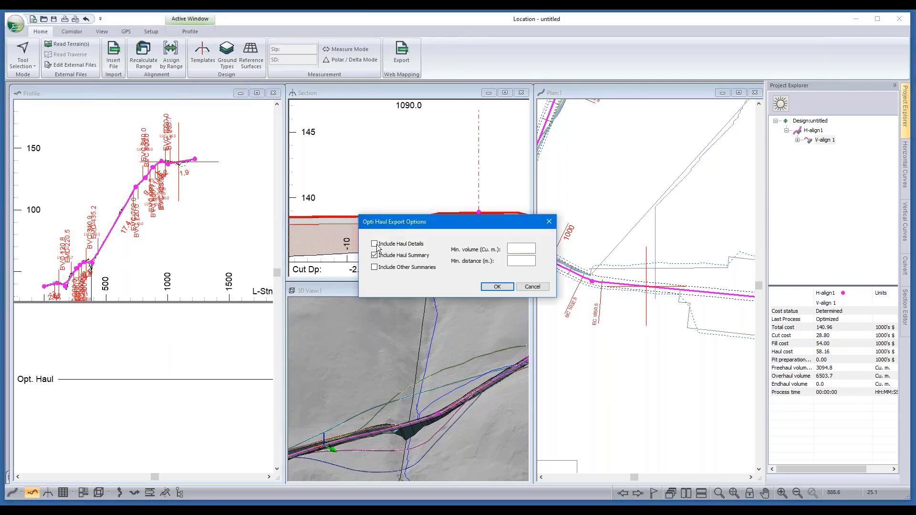
click(497, 286)
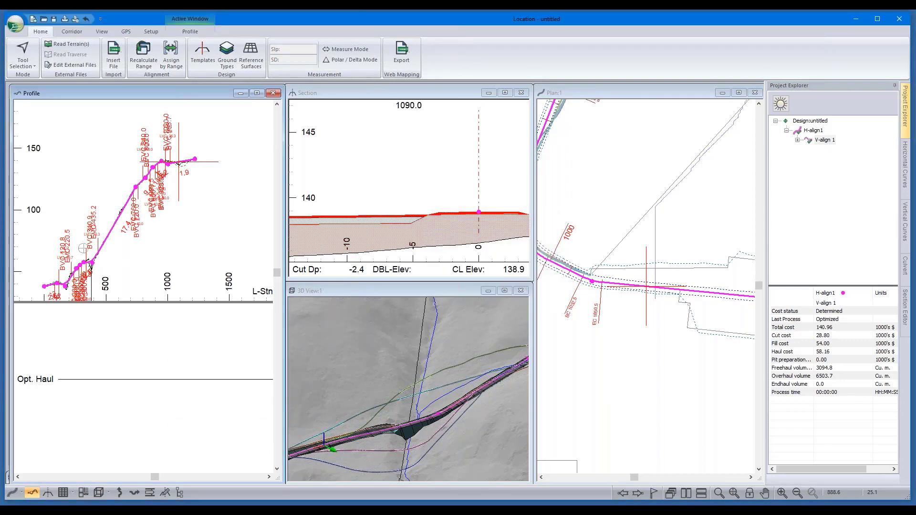
Step: Switch to Excel, paste the optimized haul data at cell A1 of the blank workbook and maximize the window
key(alt+Tab)
right_click(317, 437)
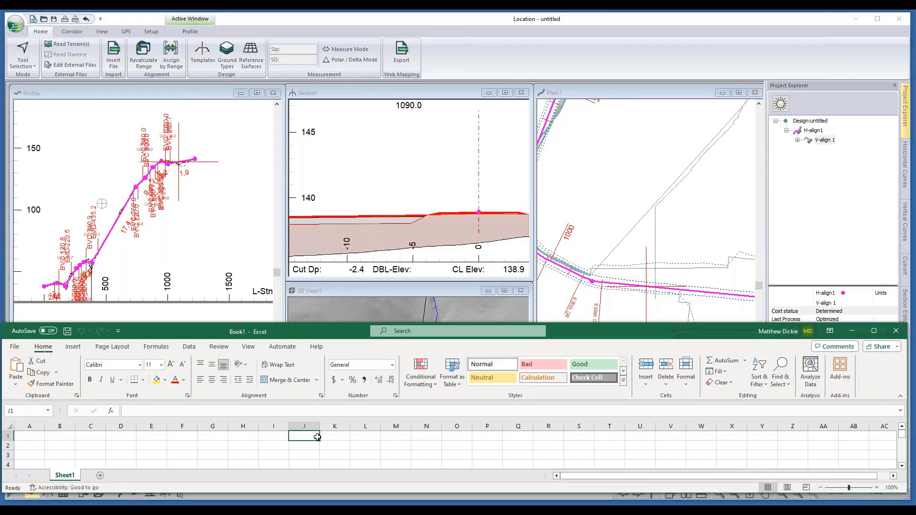
click(26, 434)
click(28, 436)
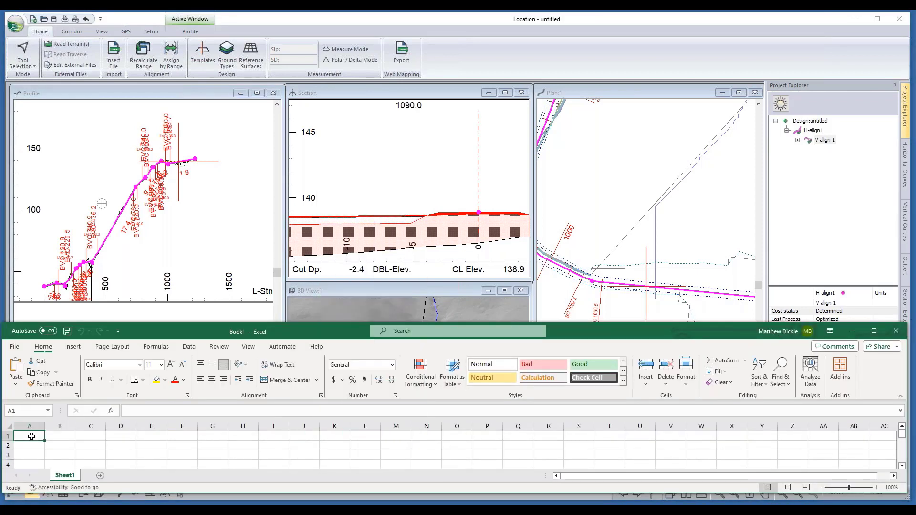
key(ctrl+v)
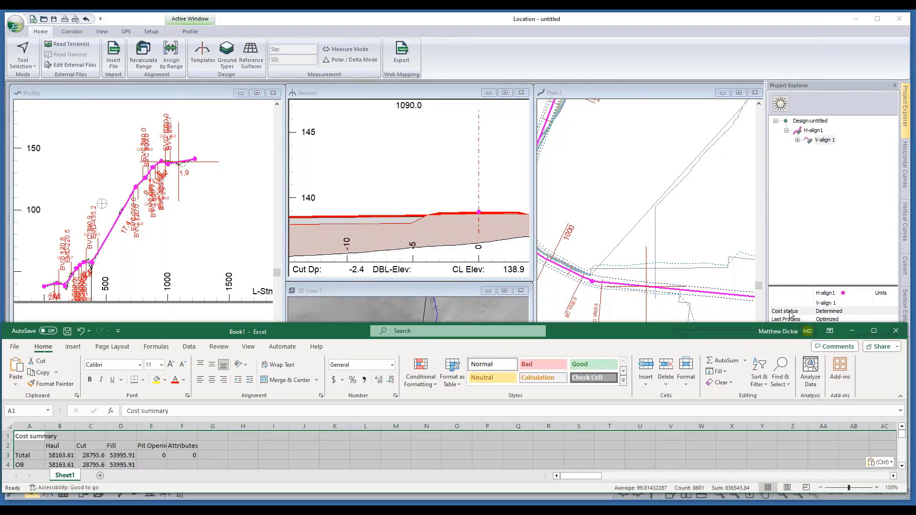
click(874, 331)
click(186, 210)
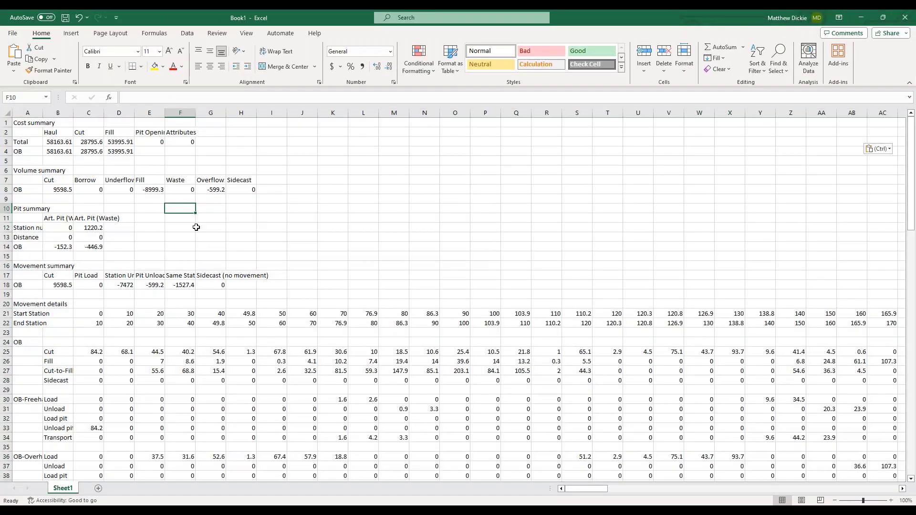
Step: Examine the pasted haul report, including the pit details and detailed movement summary, and minimize Excel
scroll(186, 229, down, 15)
scroll(175, 323, down, 12)
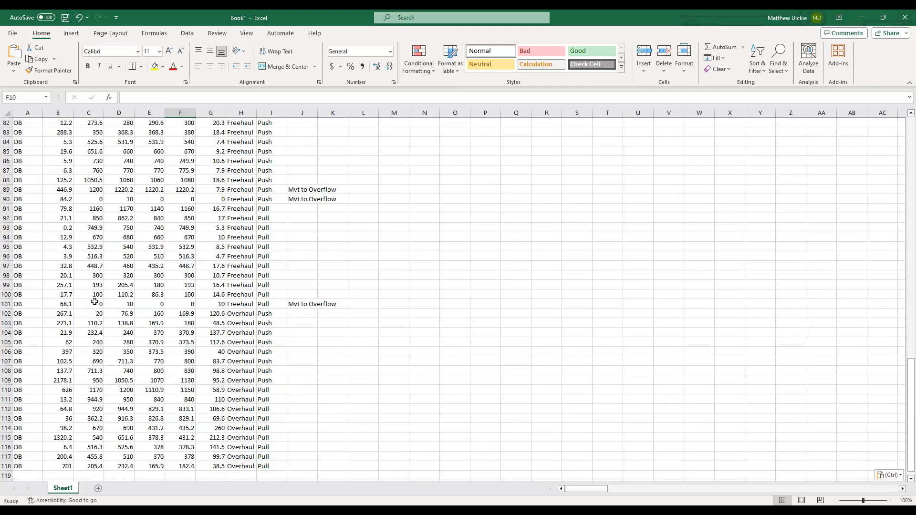
scroll(58, 301, down, 2)
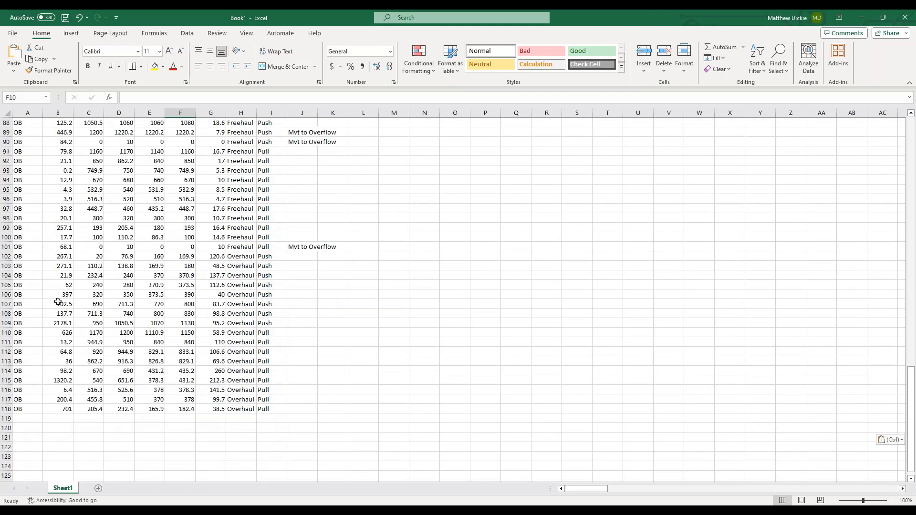
scroll(58, 302, up, 2)
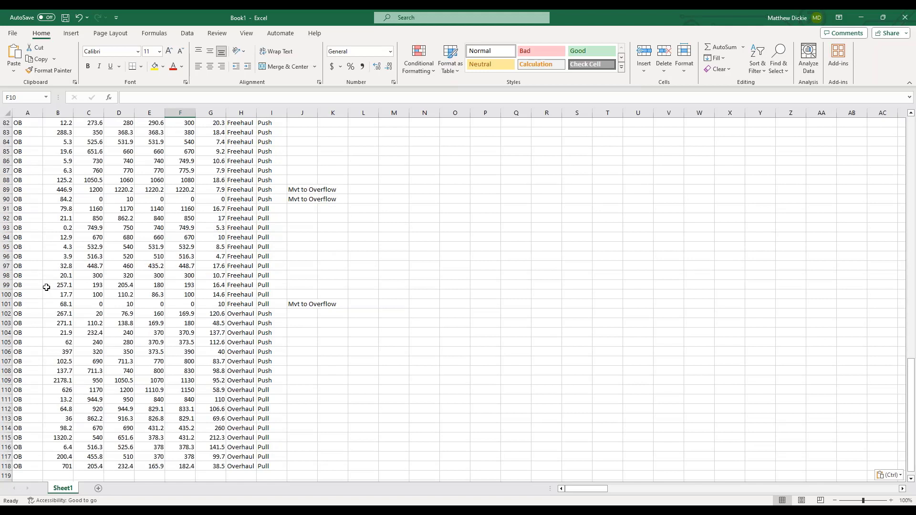
scroll(113, 280, up, 6)
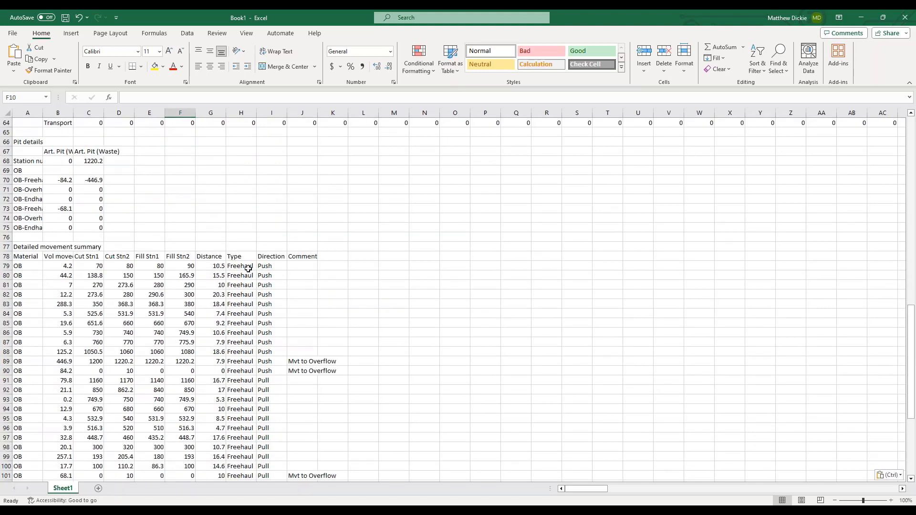
click(862, 20)
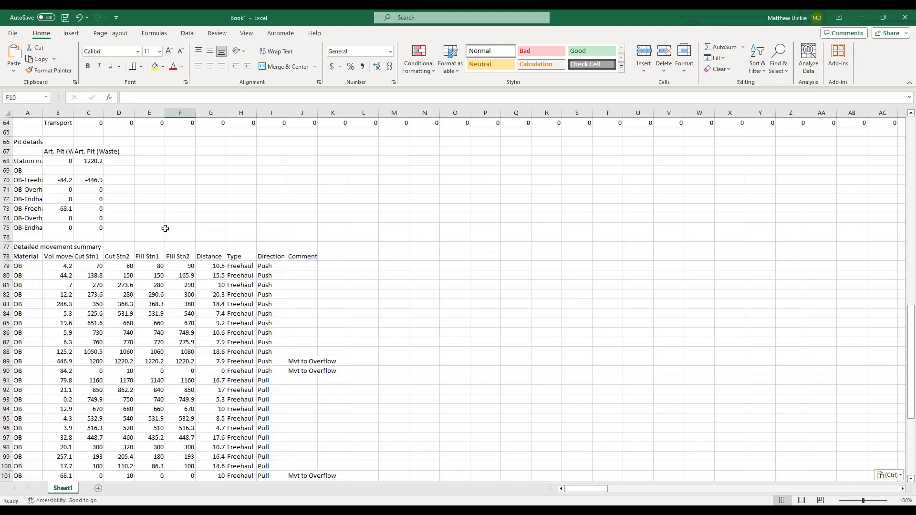
scroll(158, 237, up, 6)
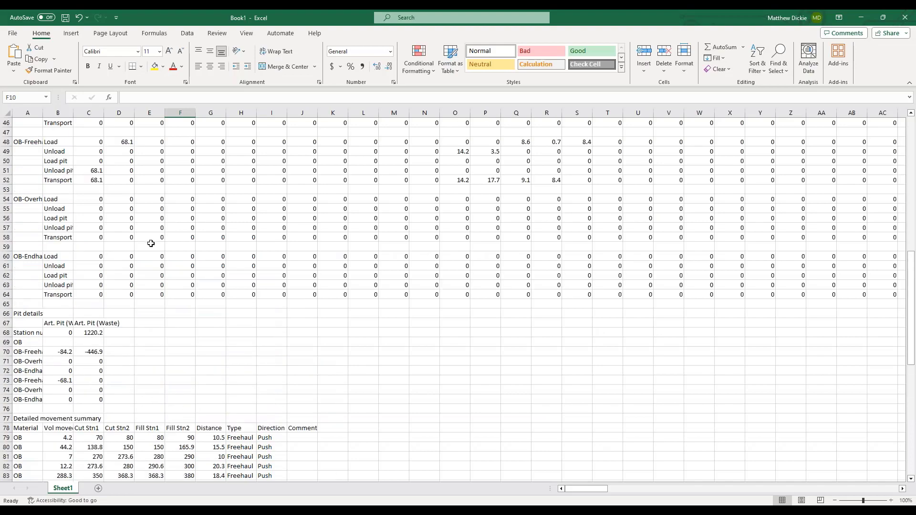
scroll(151, 244, up, 6)
click(872, 18)
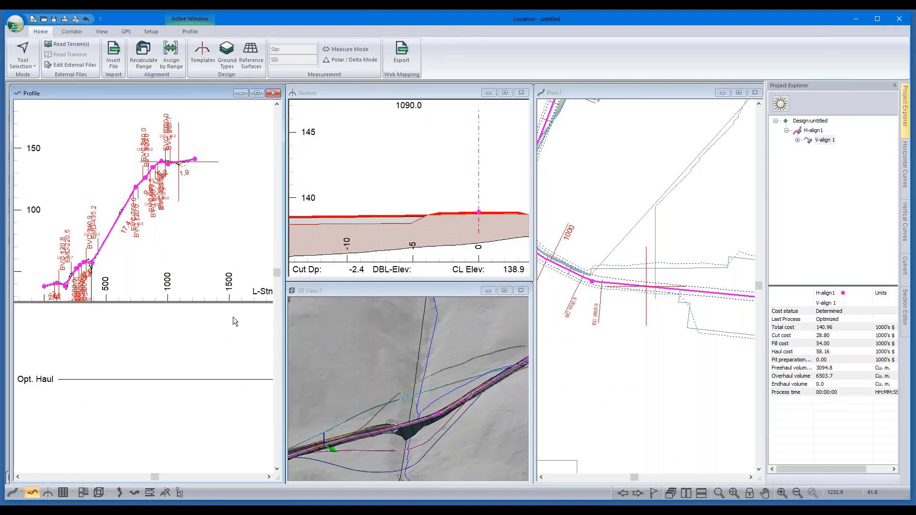
Step: Maximize the 3D view and show the whole road on the surrounding terrain
click(505, 292)
click(505, 292)
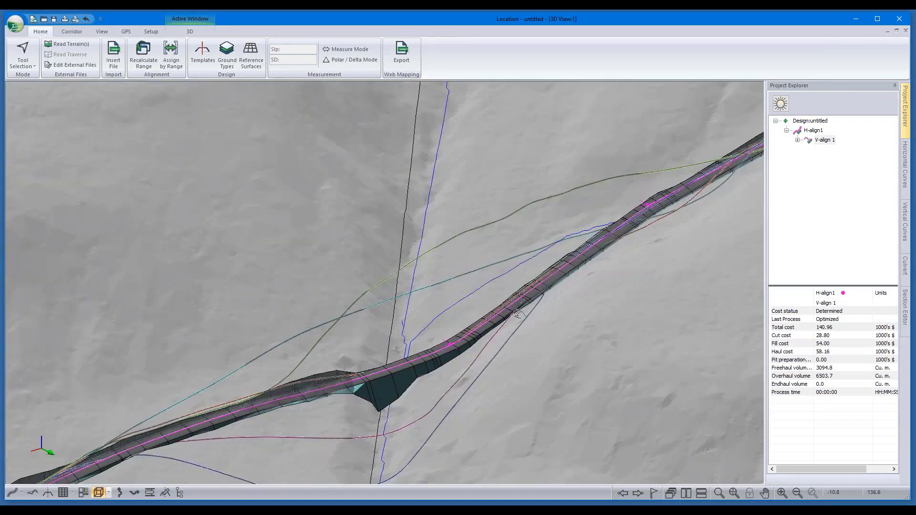
scroll(518, 314, down, 10)
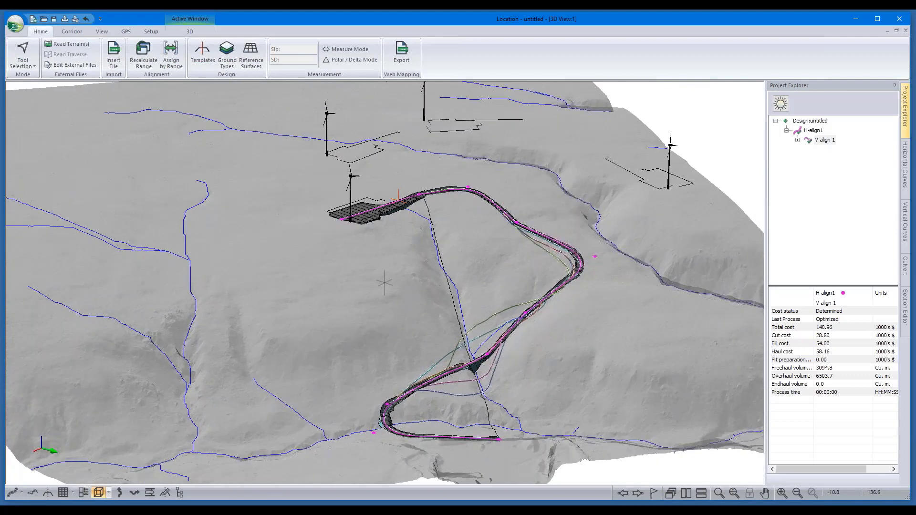
mouse_move(568, 352)
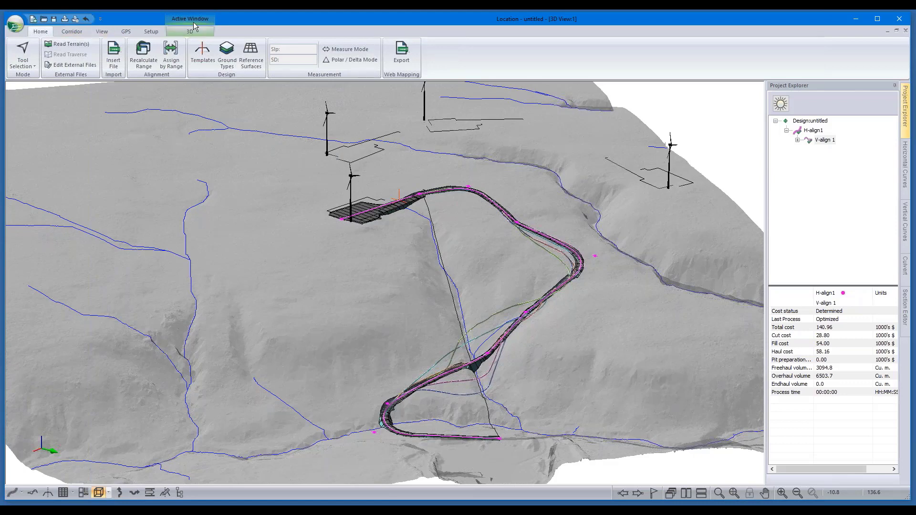
Step: Review the file formats available for saving the design under another name, and cancel without saving
click(15, 23)
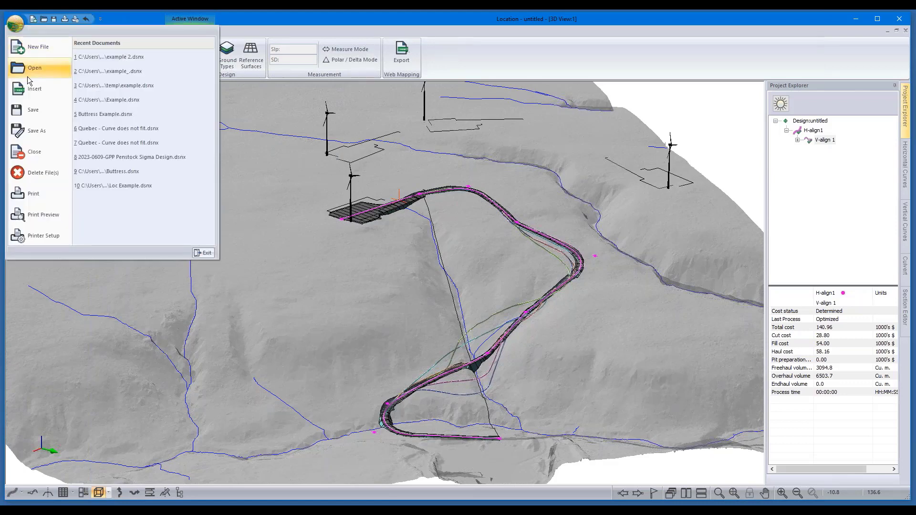
click(36, 129)
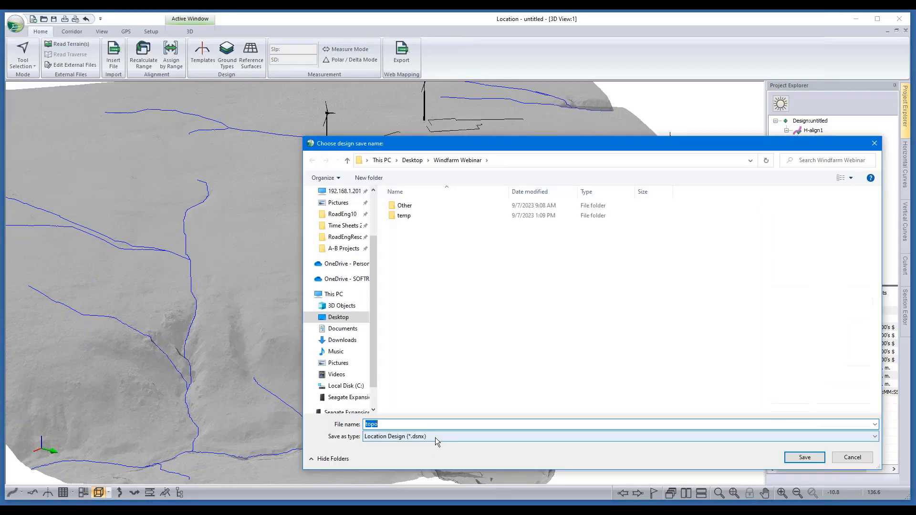
click(436, 437)
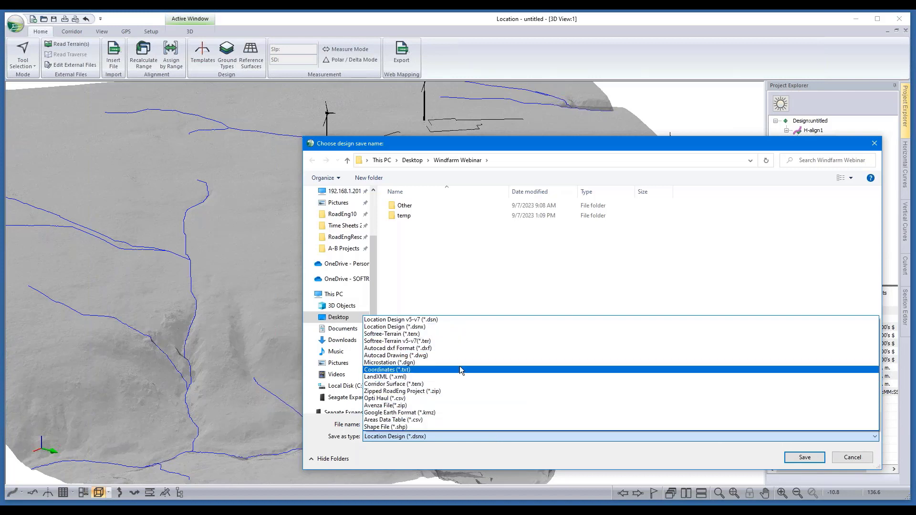
click(727, 445)
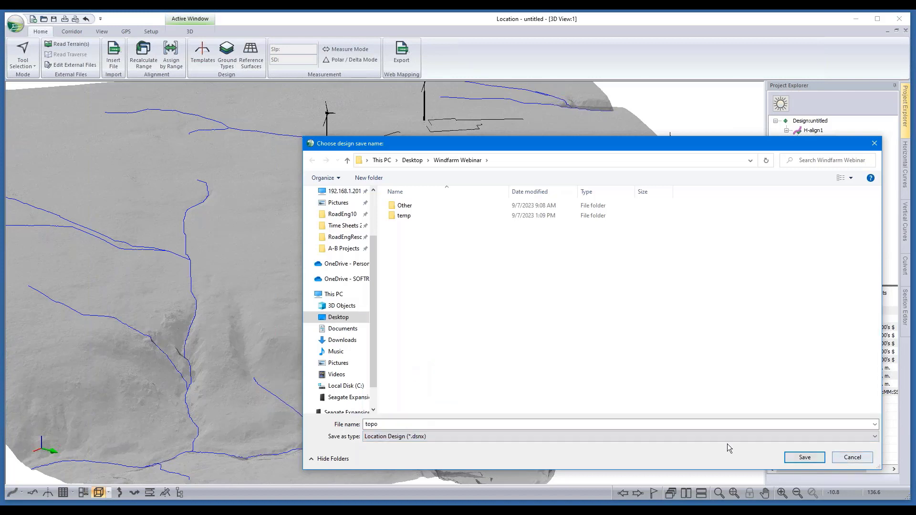
click(844, 457)
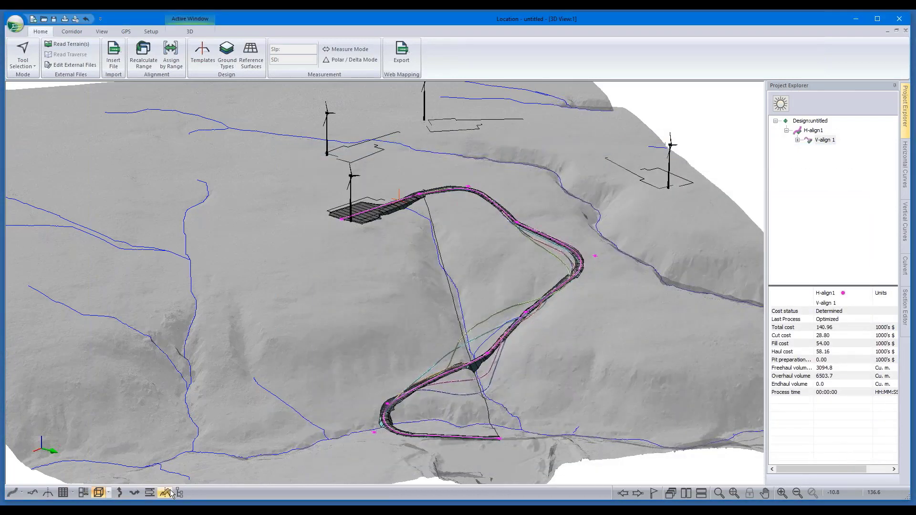
Step: Bring up the Multi-Plot window and set the page size to Size D
click(83, 493)
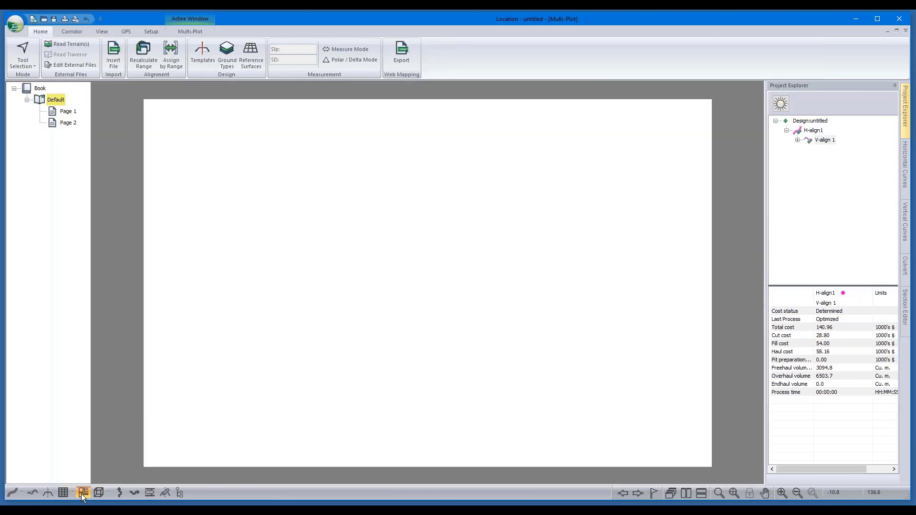
click(182, 31)
click(20, 57)
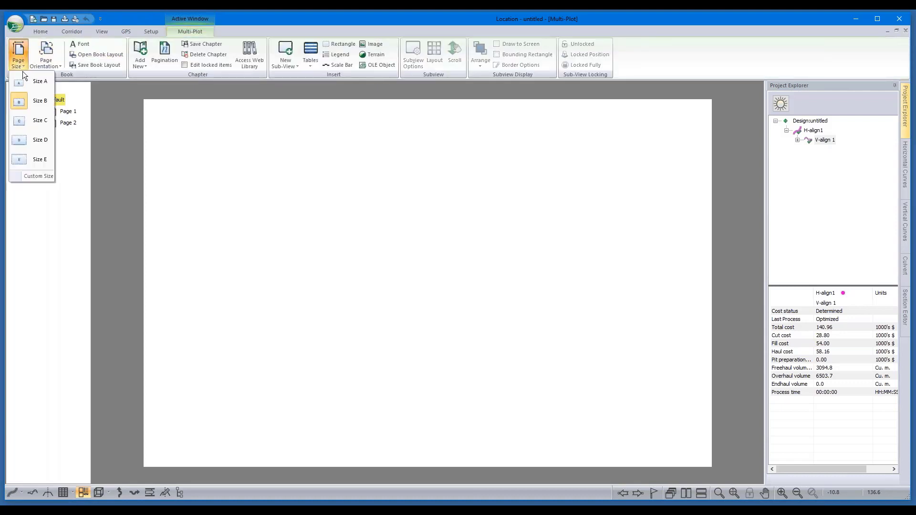
click(36, 142)
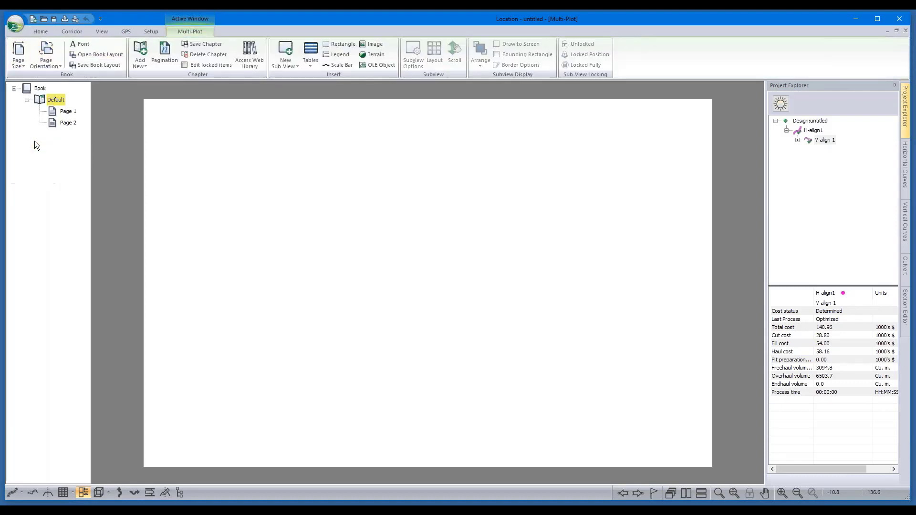
Step: Add the D_Size_Plan_Profile-3 chapter from the web library to the book
click(247, 59)
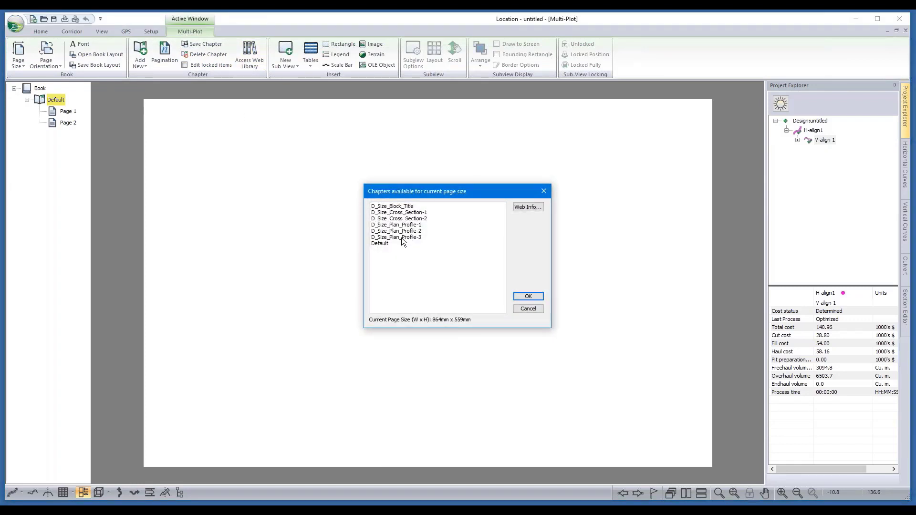
click(416, 243)
click(412, 237)
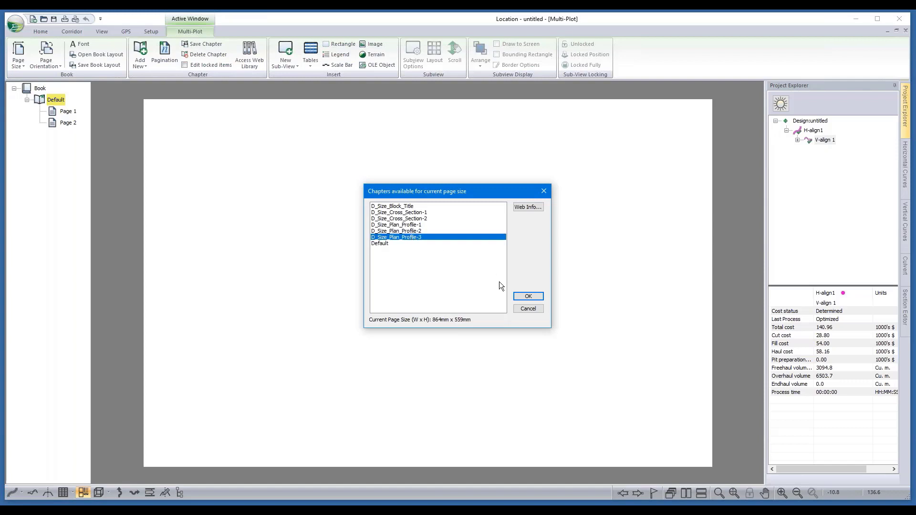
click(526, 293)
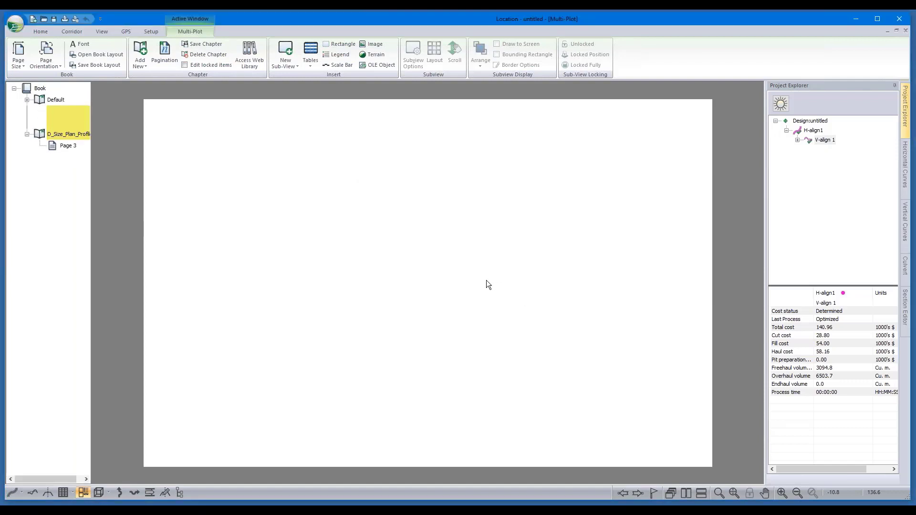
Step: Delete the Default chapter from the Multi-Plot book
click(56, 100)
right_click(57, 102)
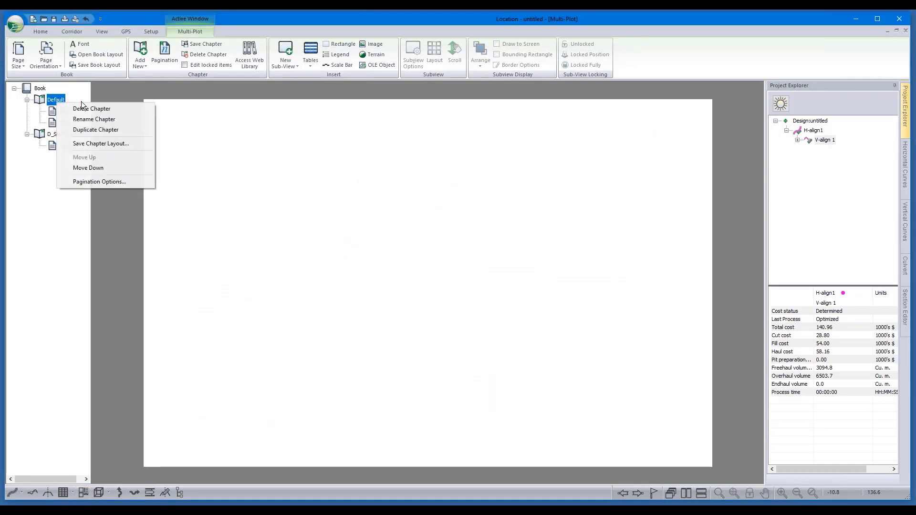
click(104, 109)
click(474, 233)
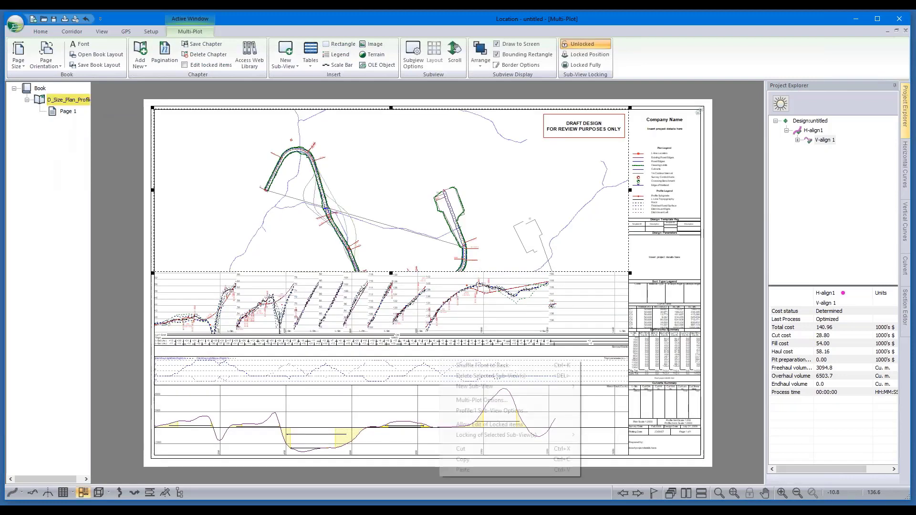
Step: Remove the Lyr1 Gnd, Tmpl, L-Ssl, L-Ssr, Borrow/Waste and Tmpl parameter(s) - 1 sub-windows from the sheet's profile sub-view, keeping Mass Haul
right_click(440, 359)
click(440, 359)
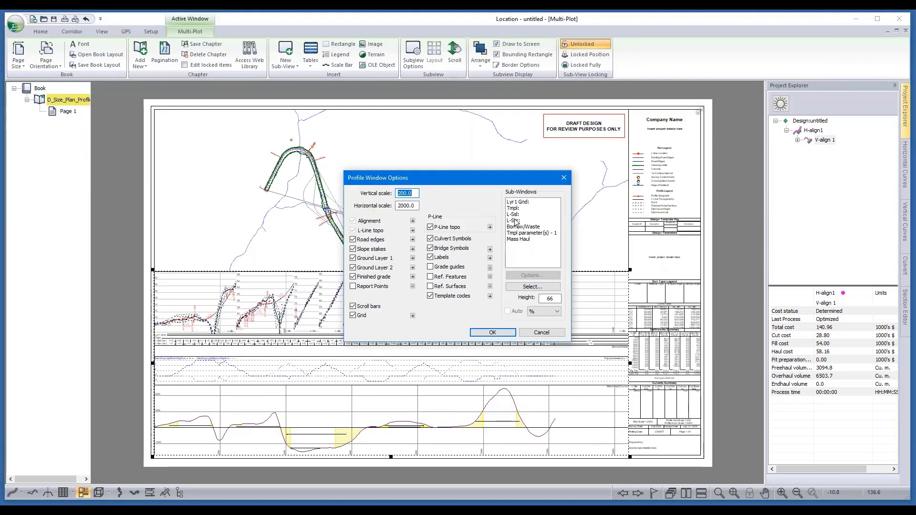
click(525, 233)
click(520, 288)
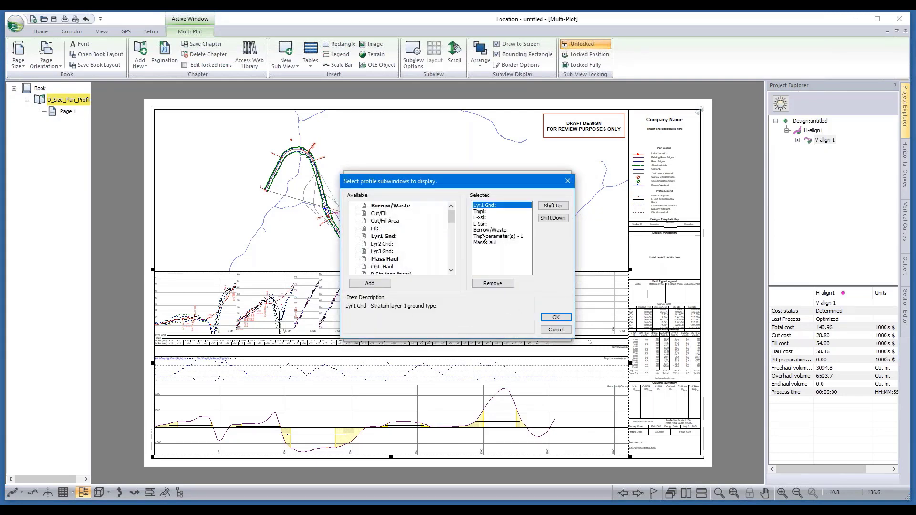
click(492, 236)
click(493, 284)
drag(481, 206, 482, 212)
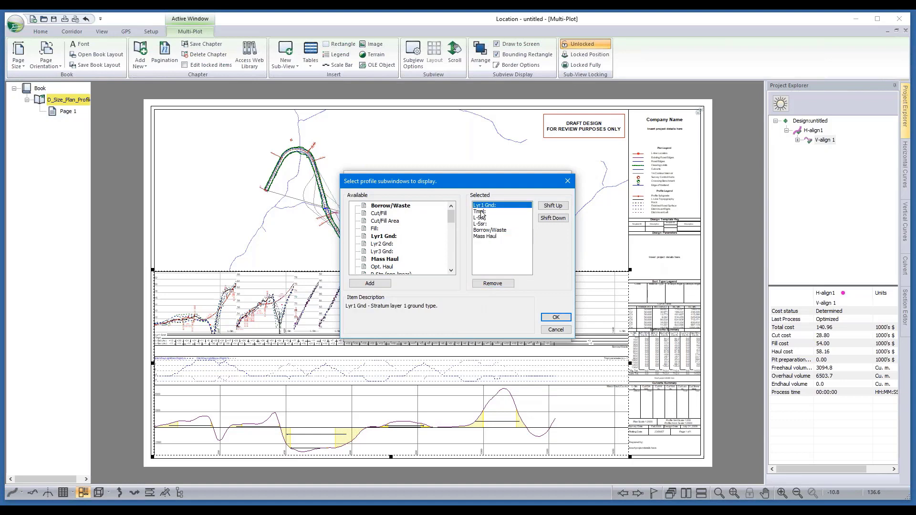
click(499, 284)
click(497, 284)
click(496, 284)
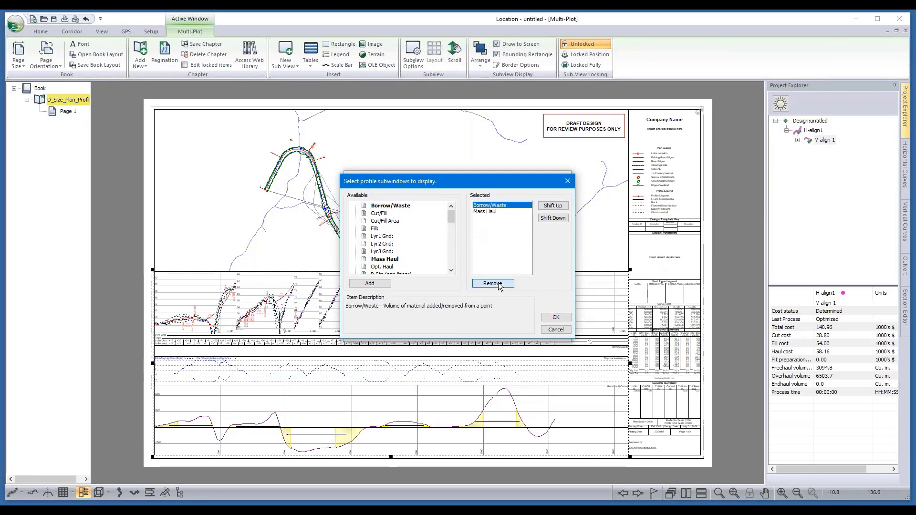
click(496, 284)
click(553, 318)
Step: Set the height of the profile sub-windows to 30%
double_click(550, 299)
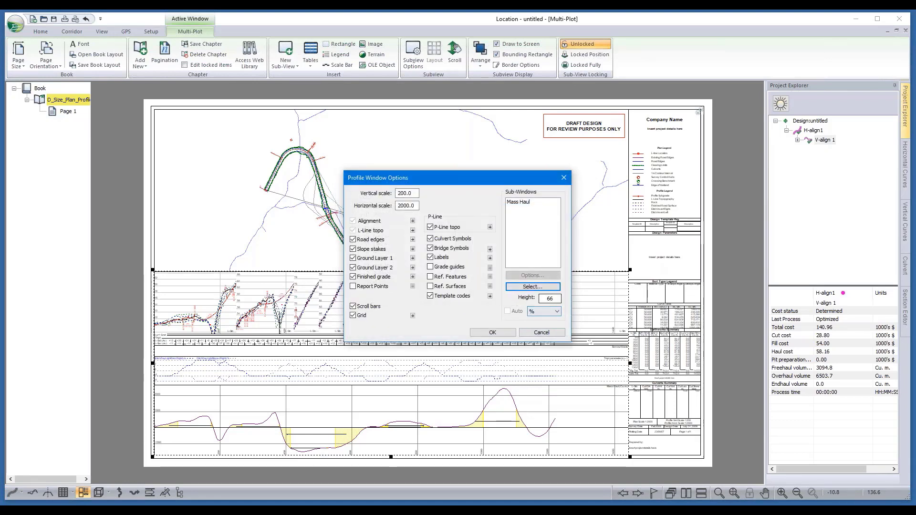
text(30)
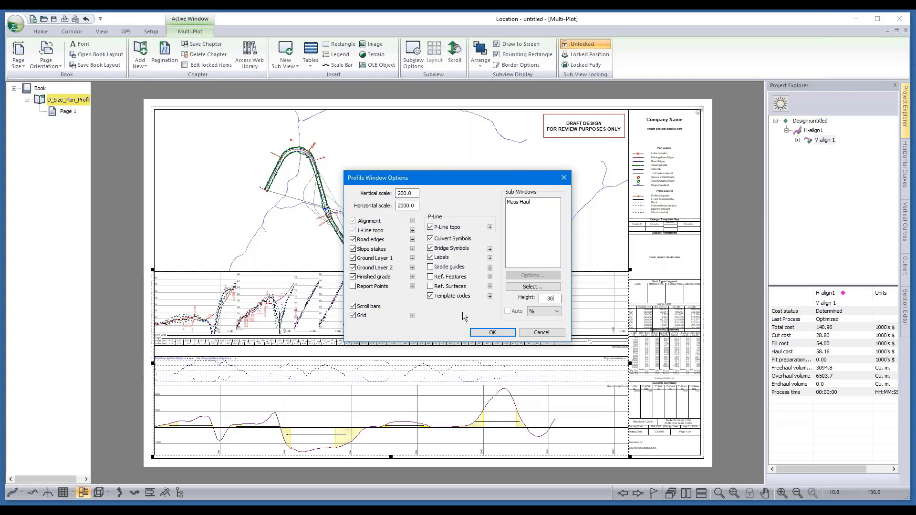
click(494, 333)
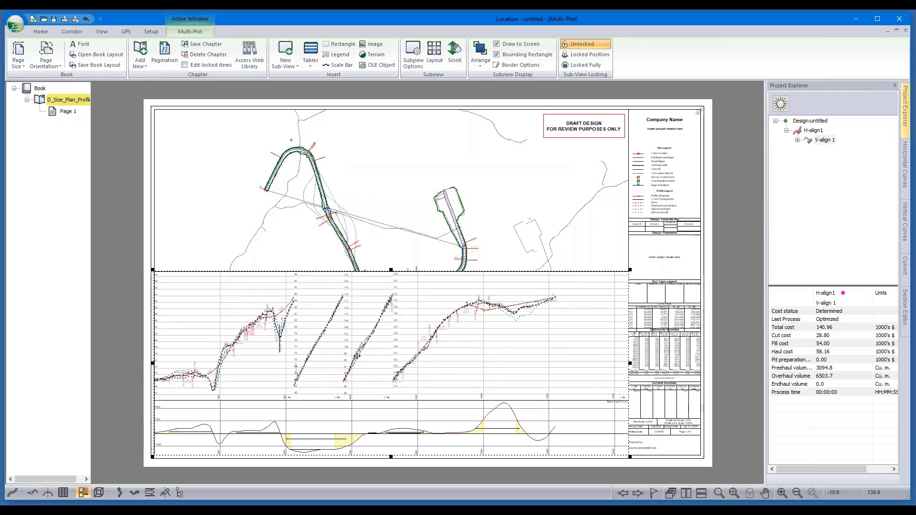
Step: Switch the sheet's plan sub-view to manual scrolling, then shift and rotate it until the whole road alignment fits inside
click(387, 198)
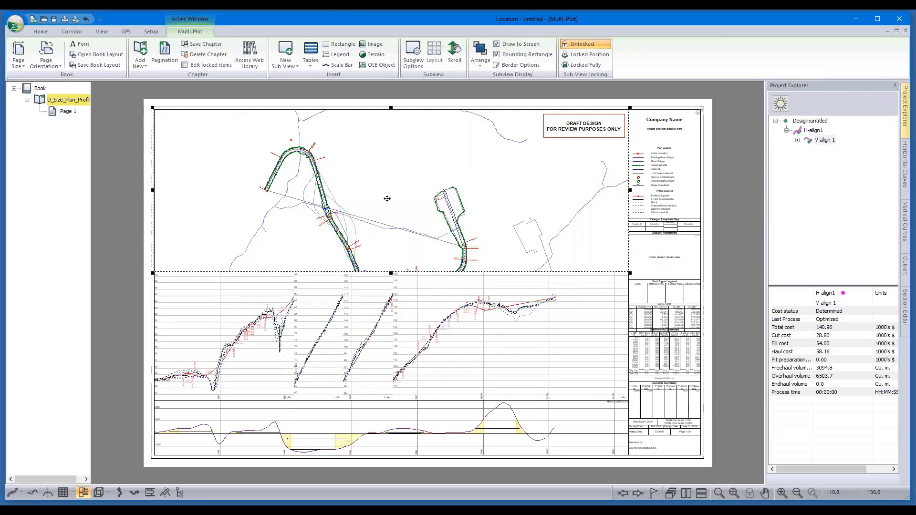
key(Left)
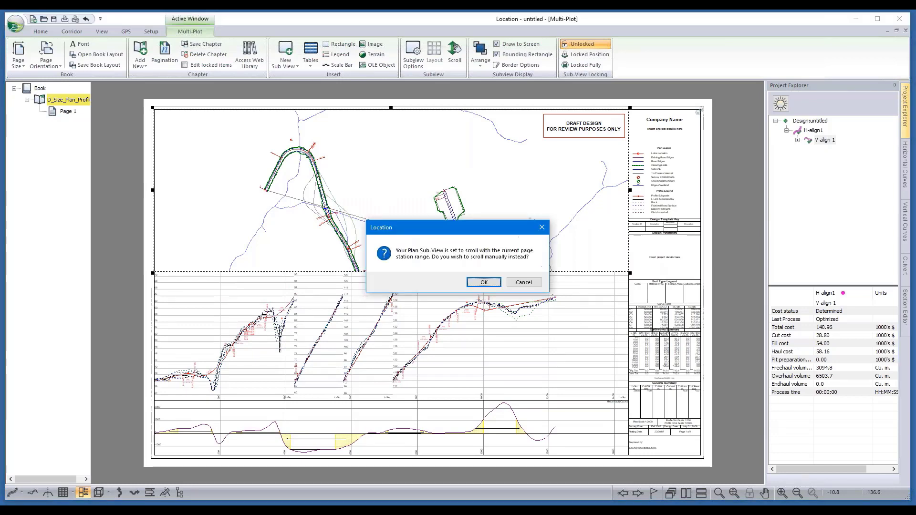
key(Return)
key(Right)
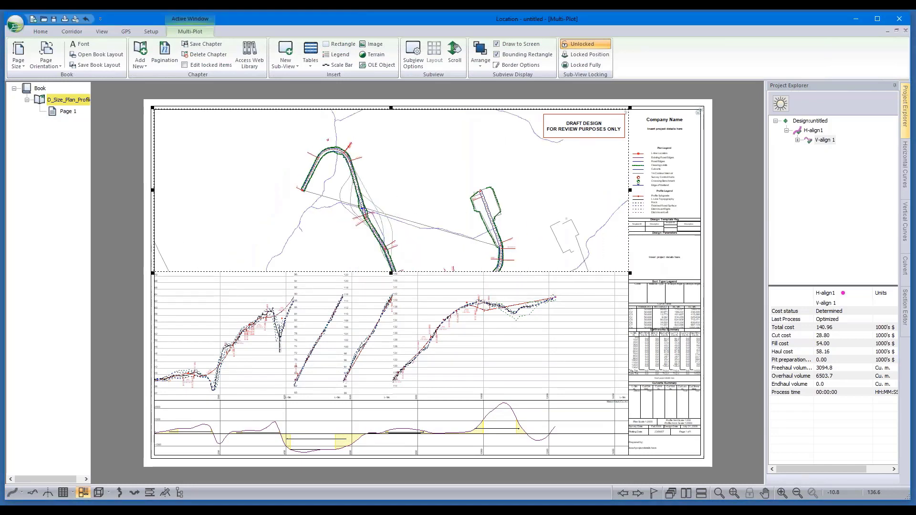
key(Page_Up)
key(Page_Down)
key(Page_Down)
key(Page_Down)
key(Page_Down)
key(Page_Down)
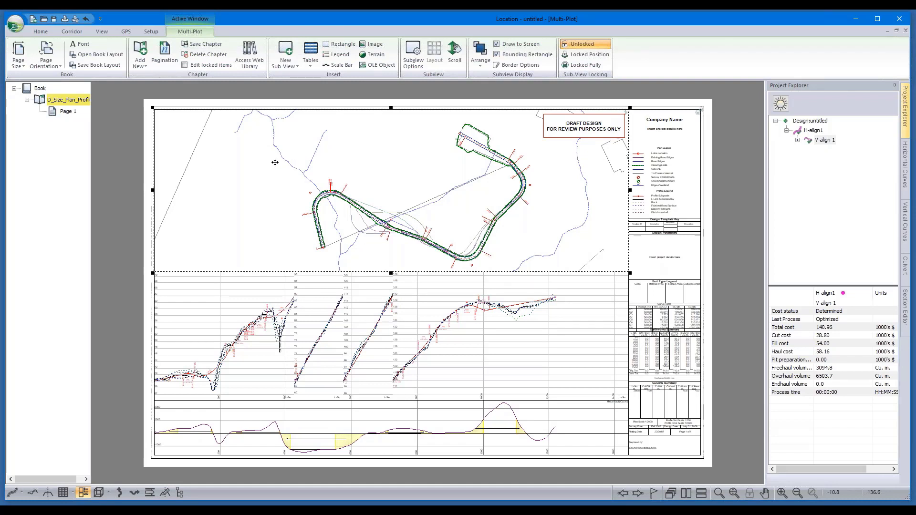
Step: Add the D_Size_Cross_Section-2 chapter from the web library to the book
click(87, 100)
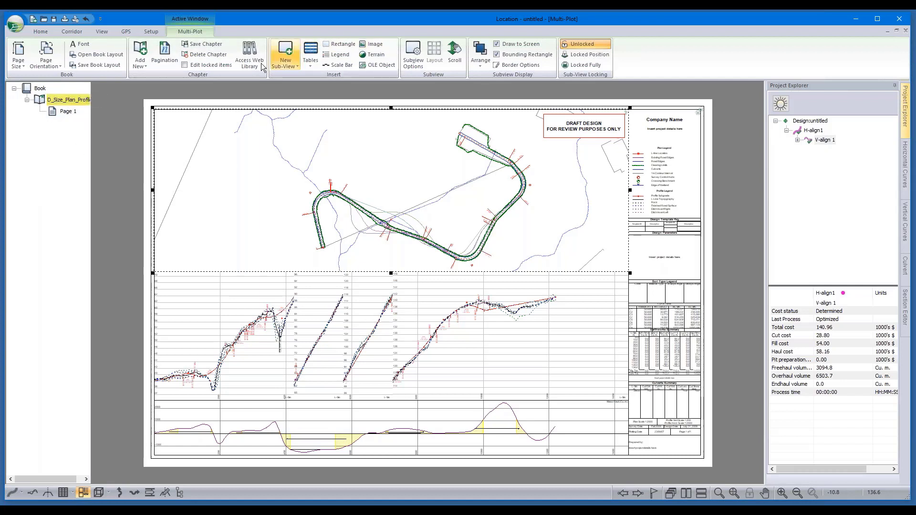
click(255, 60)
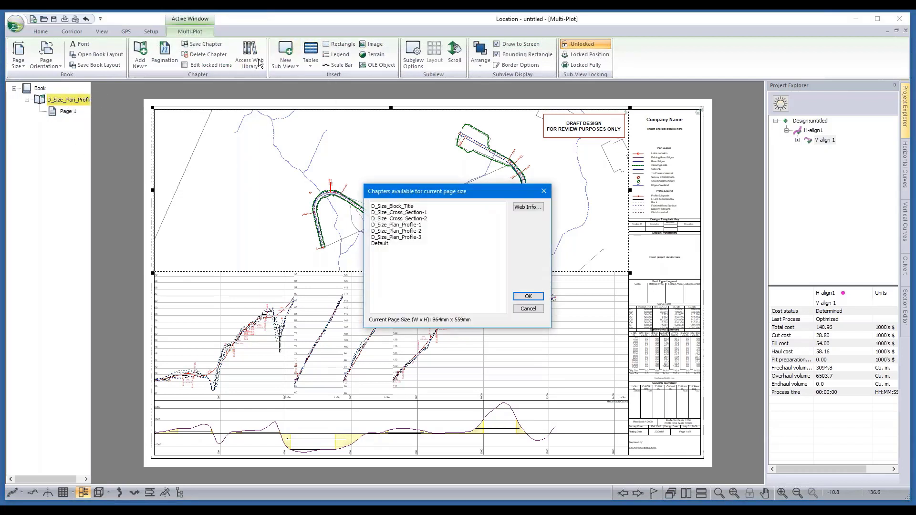
click(437, 219)
click(528, 296)
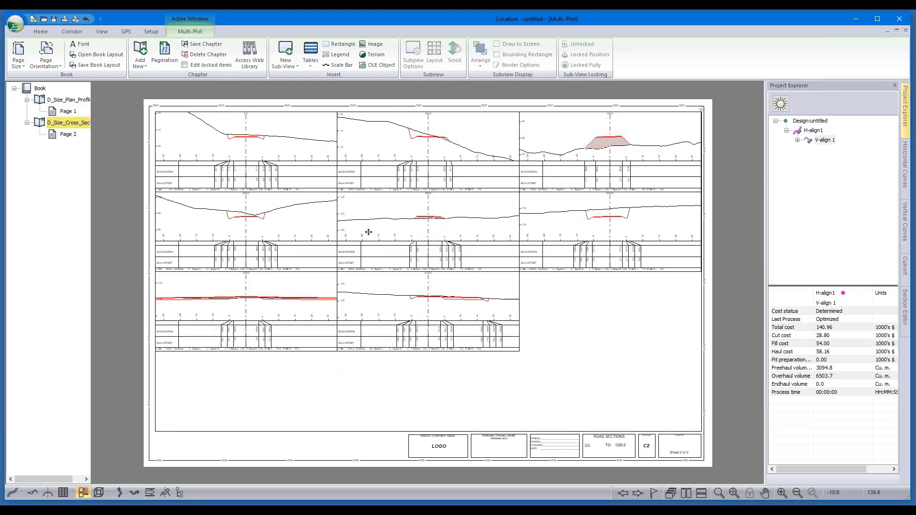
Step: Lay out the cross-section sub-view with the 10.0 m auto interval points instead of the 200.0 m ones, keeping 4 rows and 3 columns
click(345, 215)
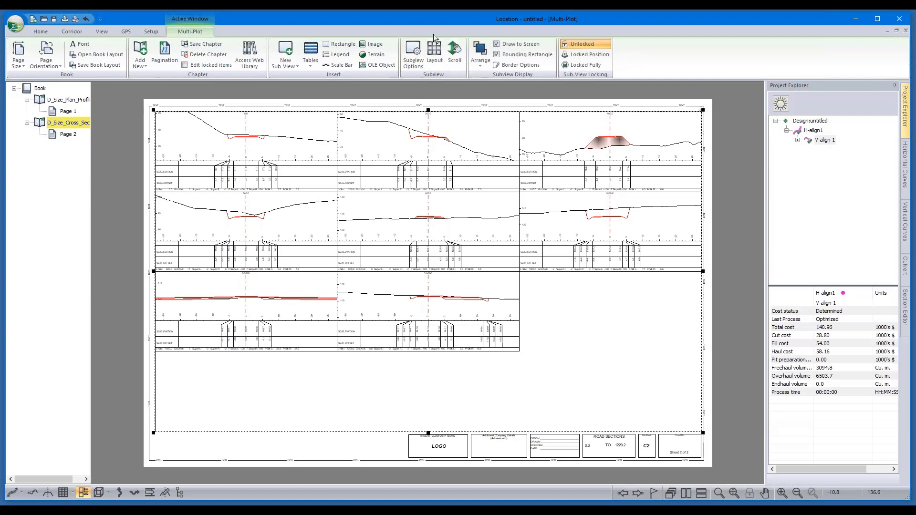
click(434, 55)
click(507, 234)
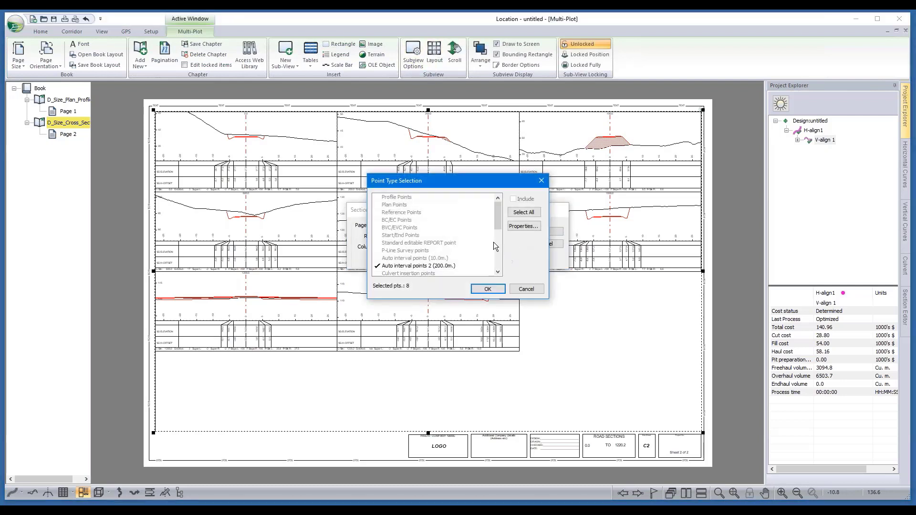
click(442, 268)
click(442, 267)
scroll(432, 260, down, 1)
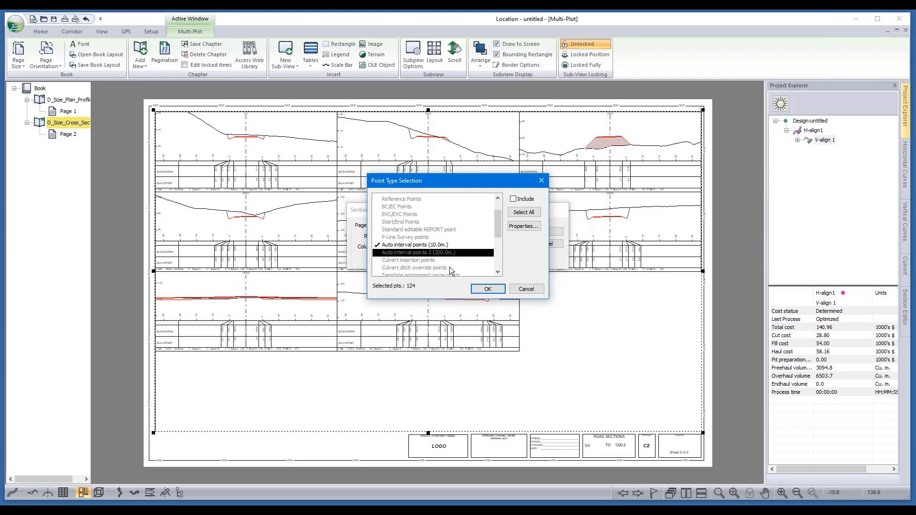
click(488, 289)
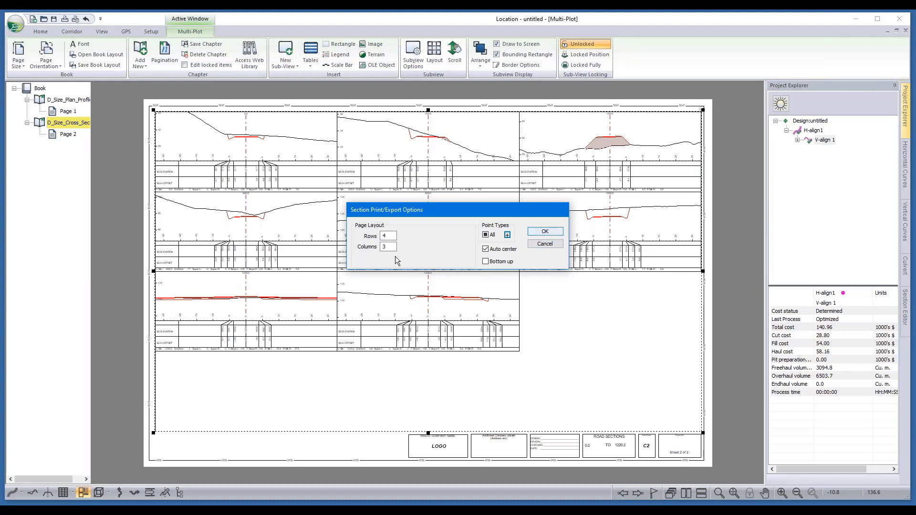
double_click(387, 235)
click(545, 231)
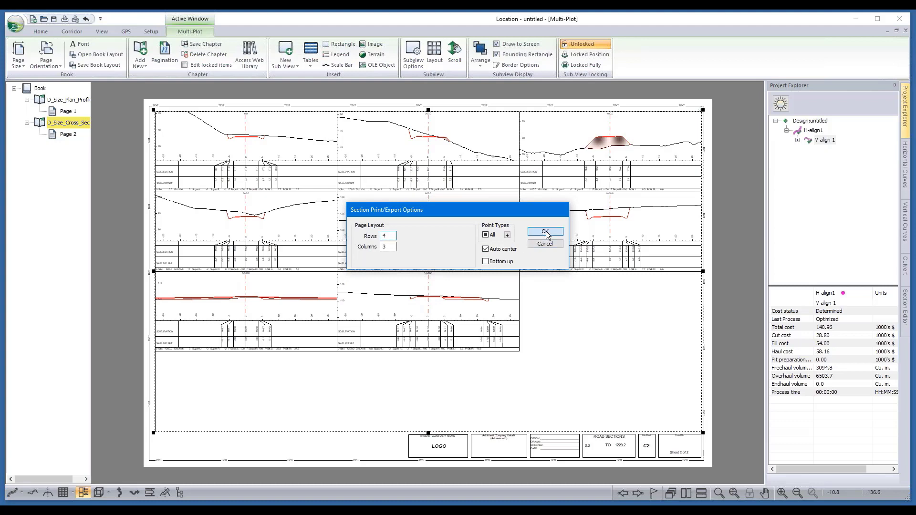
Step: Review the cross-section sheets on pages 2 to 7 of the book
click(68, 135)
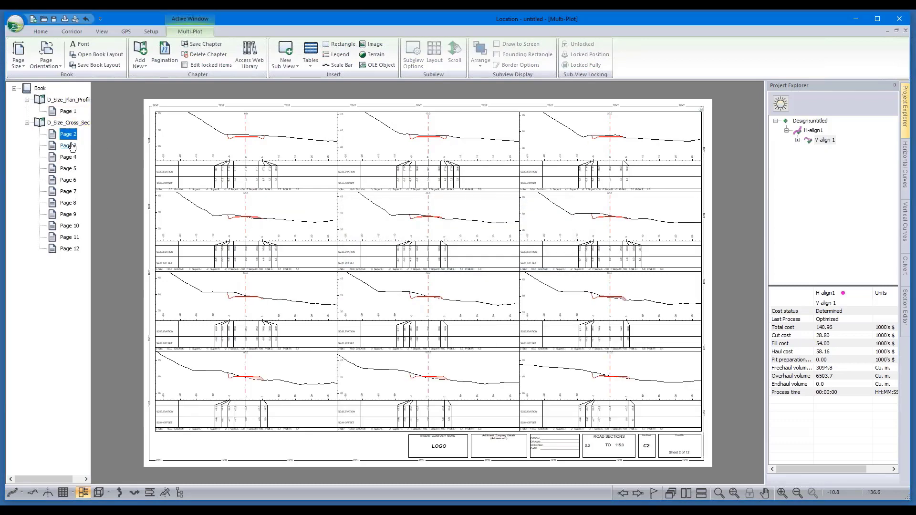
click(68, 146)
click(68, 157)
click(68, 168)
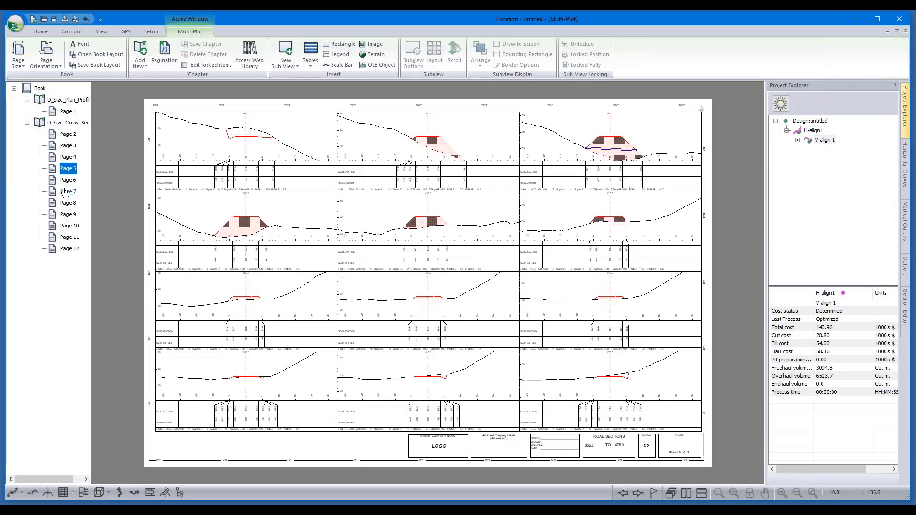
click(67, 180)
click(68, 193)
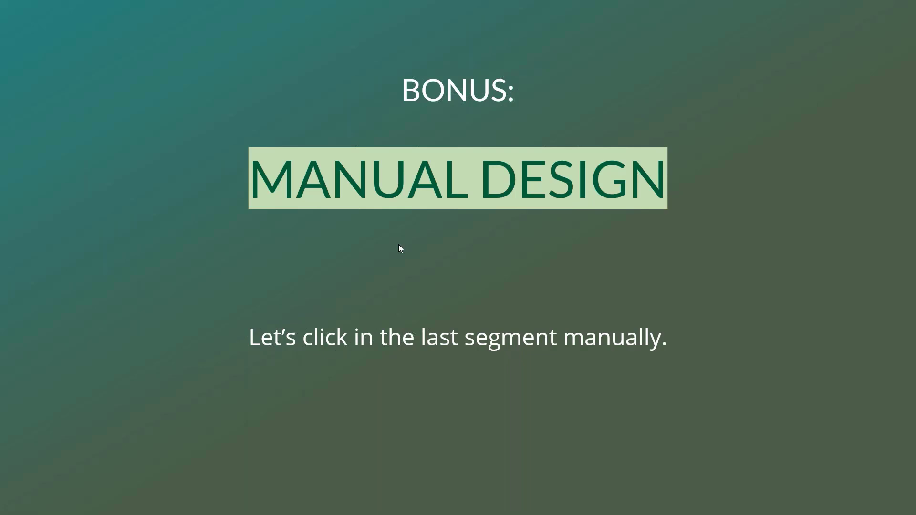
click(483, 477)
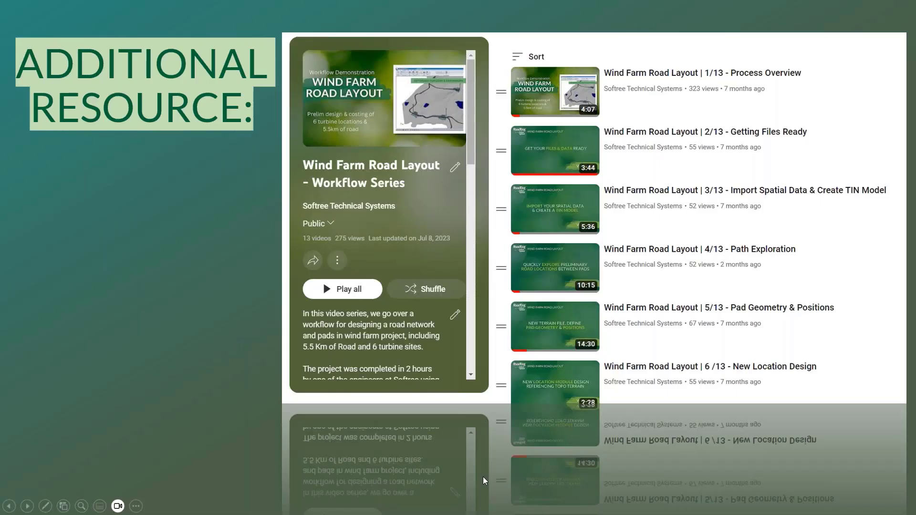
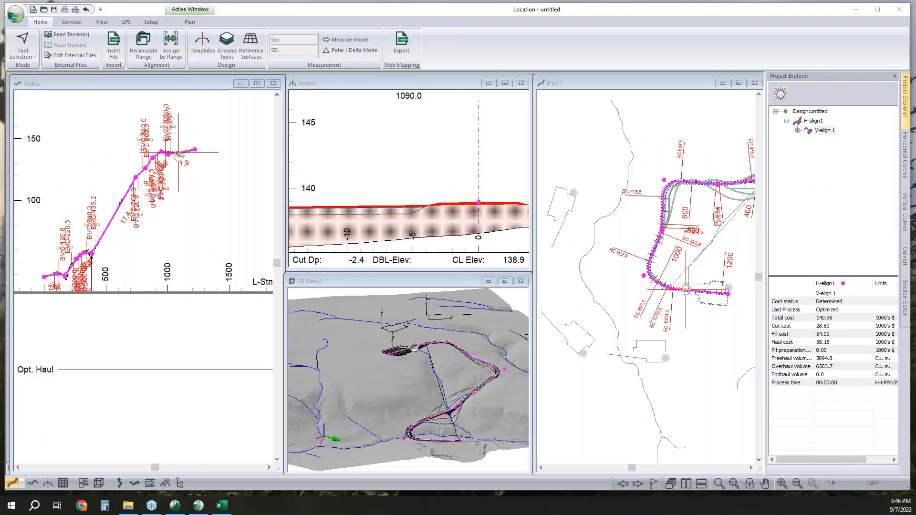
Step: Add the horizontal alignment H-align2 to the design, using the default standard template and default corridor surfaces
click(428, 379)
drag(429, 380, 409, 370)
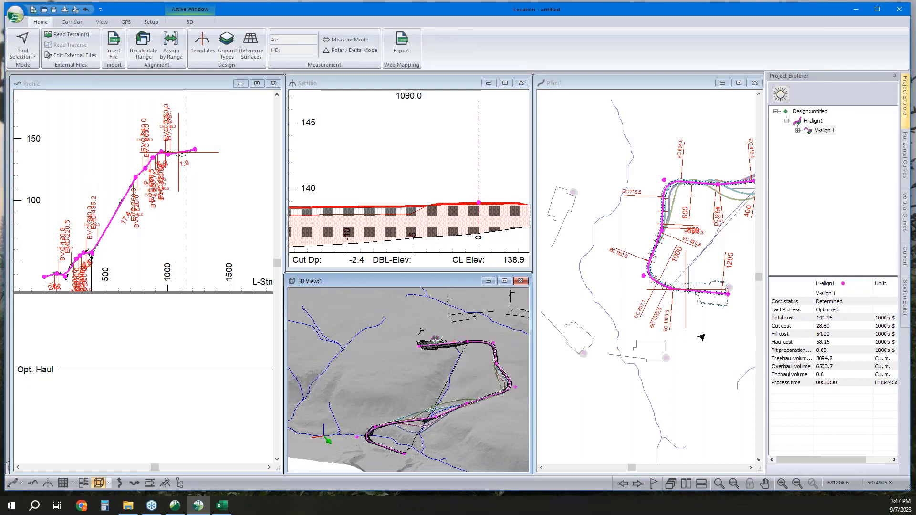
right_click(827, 119)
mouse_move(838, 128)
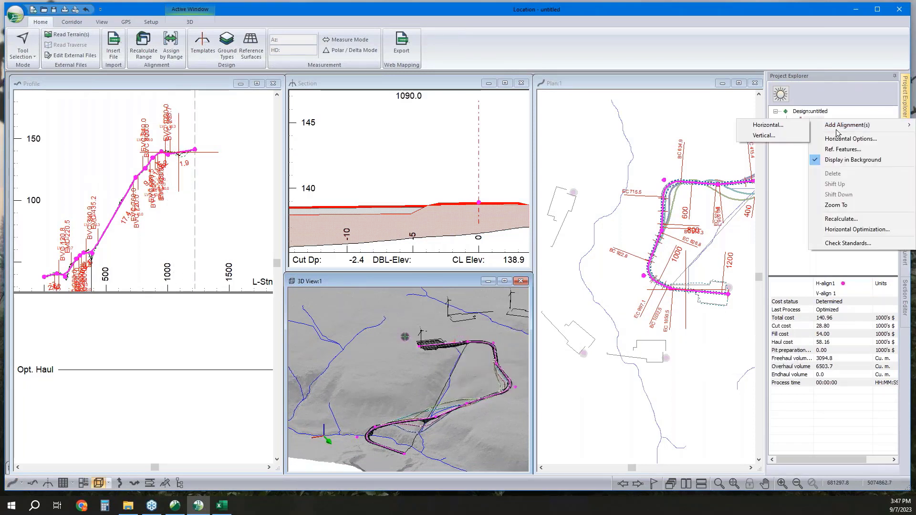
click(802, 129)
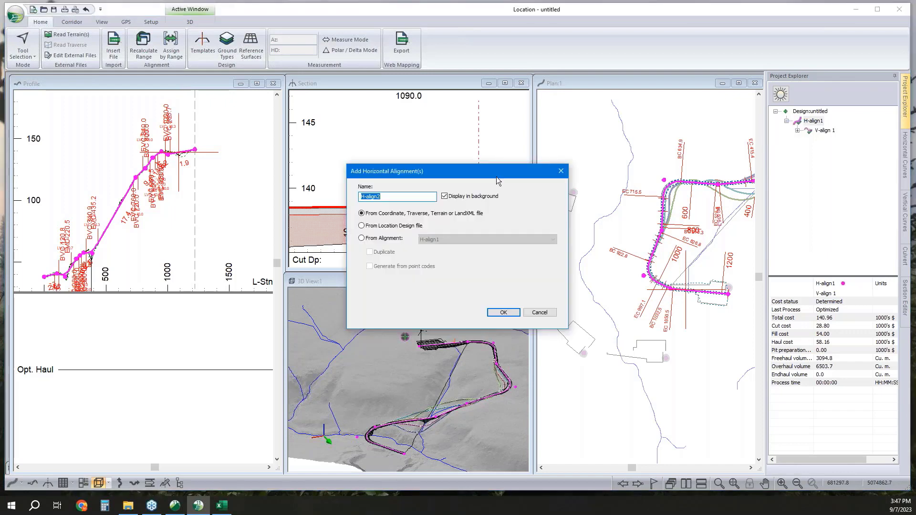
click(503, 311)
click(529, 343)
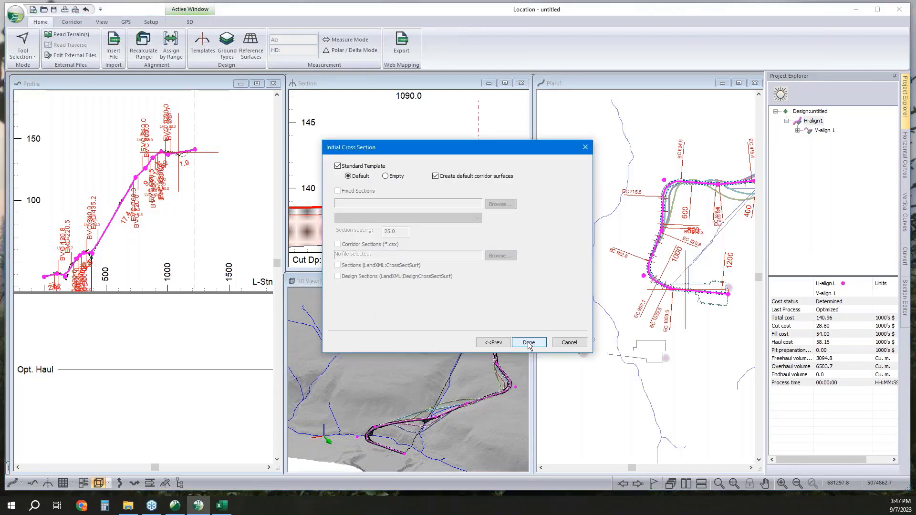
click(529, 343)
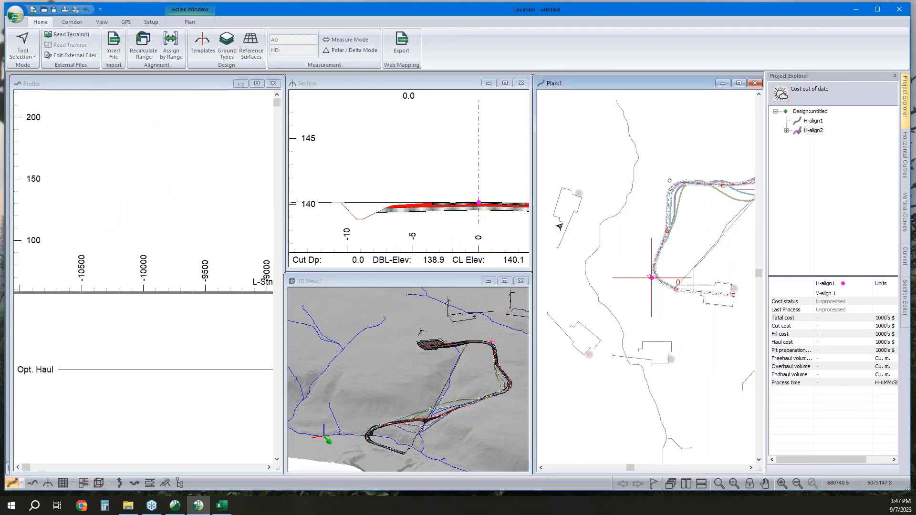
Step: Choose the WIND Windfarm template for a new range in H-align2's range assignments
middle_drag(517, 377, 454, 339)
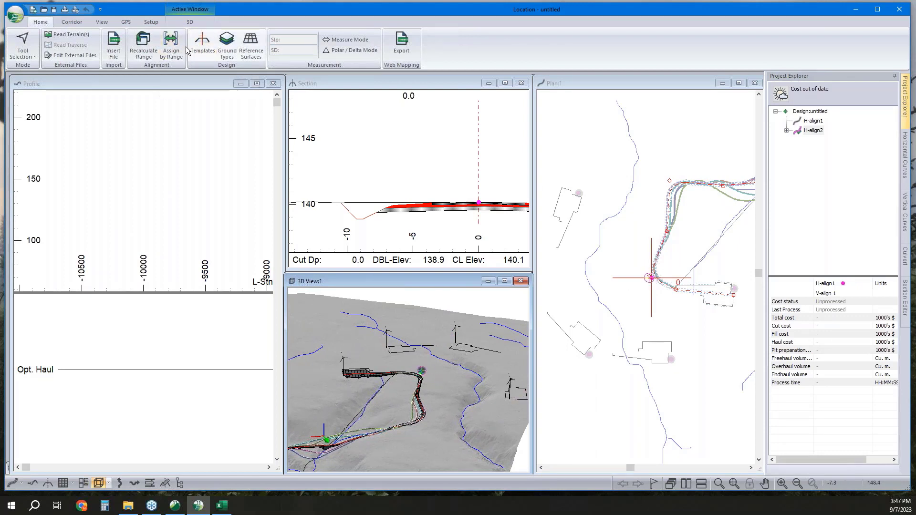
click(171, 46)
click(388, 177)
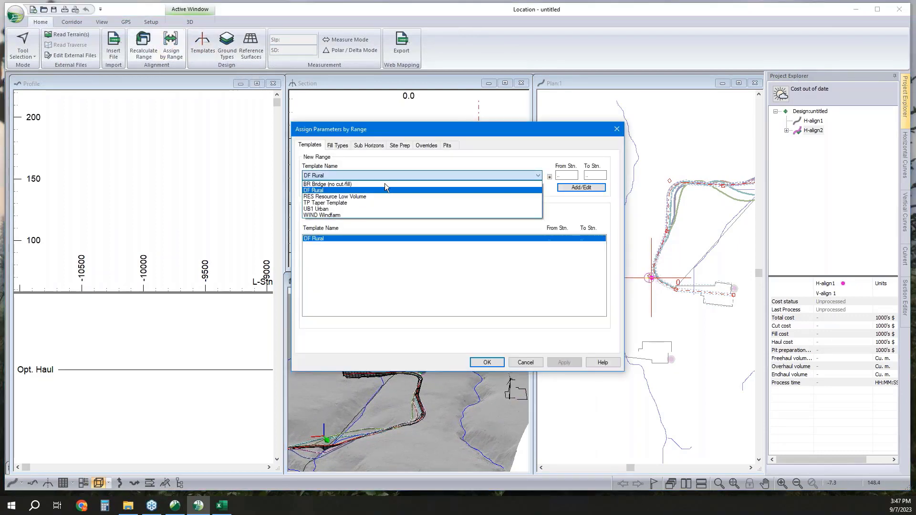
click(373, 215)
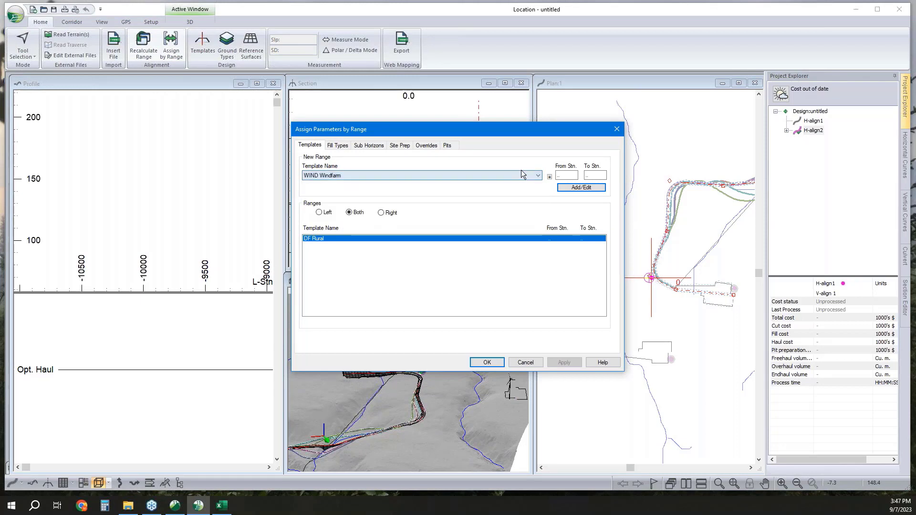
Step: Open the properties of the Pad IV - Windfarm (BETA)-left component in the Windfarm template
click(551, 177)
click(223, 143)
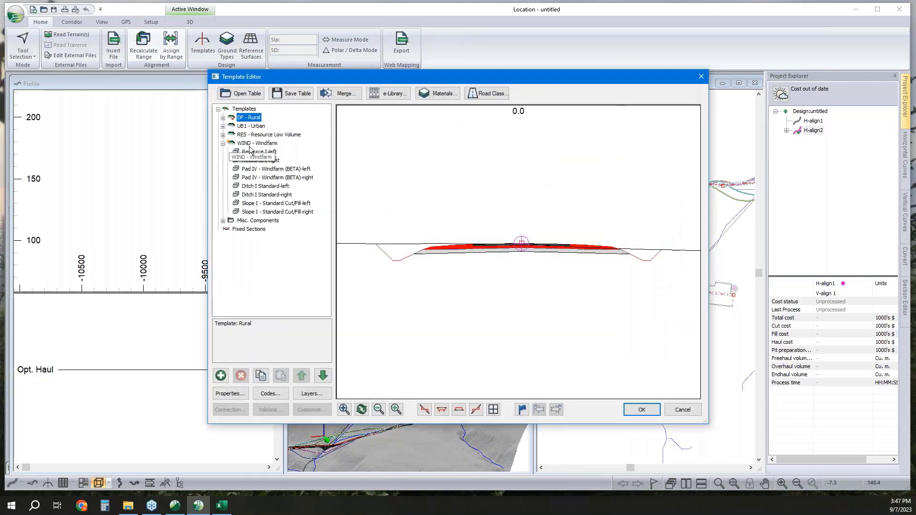
click(255, 170)
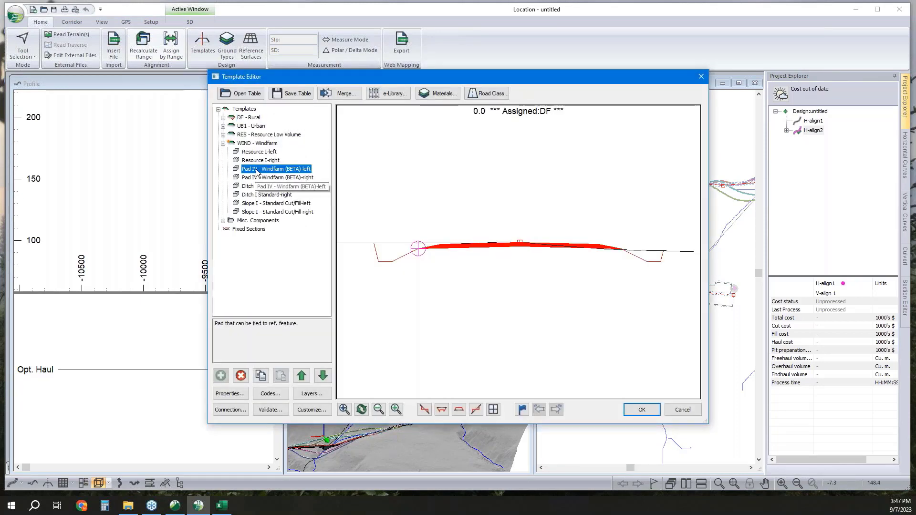
double_click(256, 171)
Step: Add a reference feature for H-align2 sourced from the topo surface, using the features Pad Limits-0 through Pad Limits-11
click(331, 315)
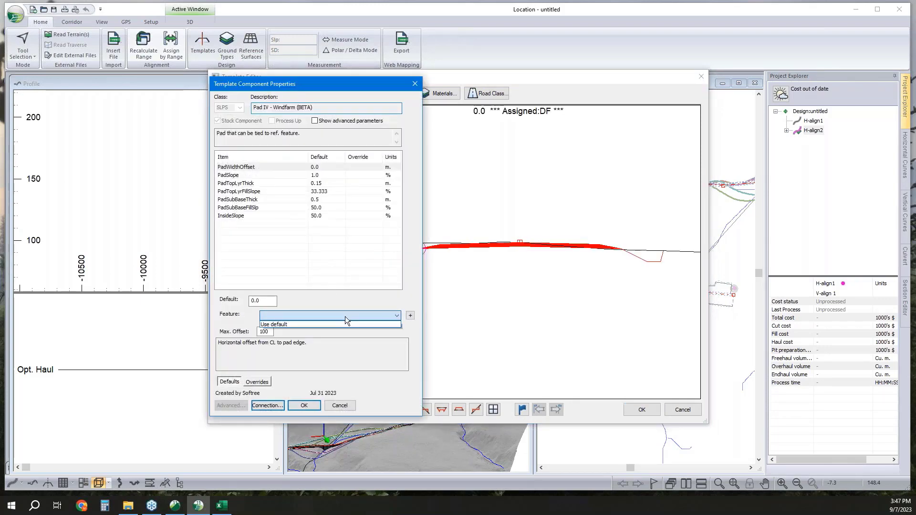
click(411, 316)
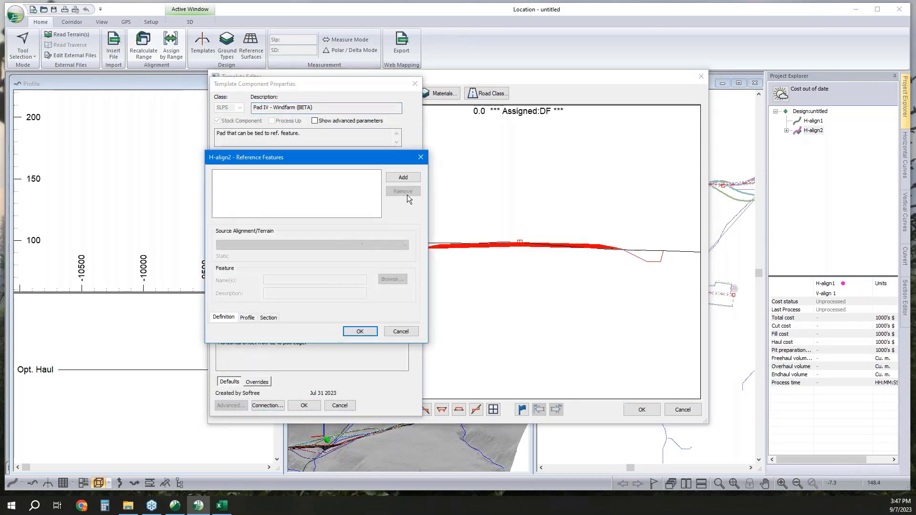
click(404, 180)
click(342, 243)
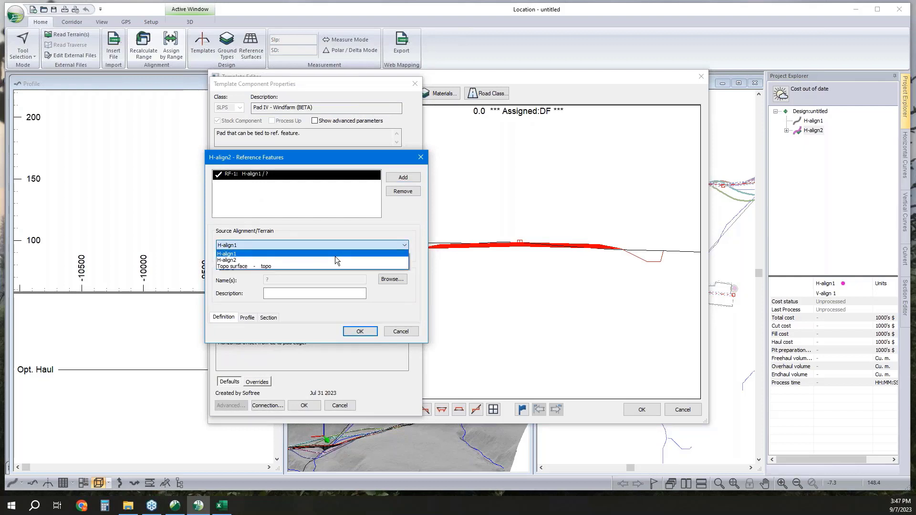
click(334, 267)
click(393, 279)
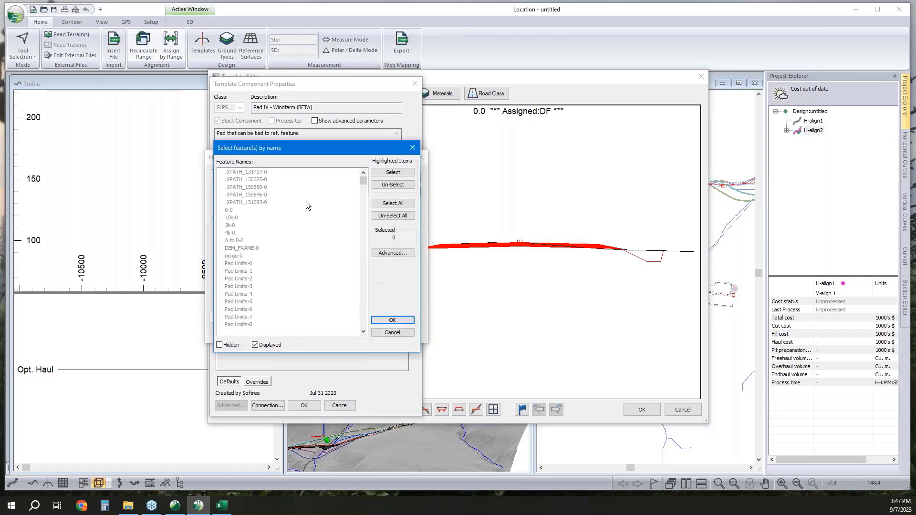
click(250, 263)
scroll(253, 277, down, 5)
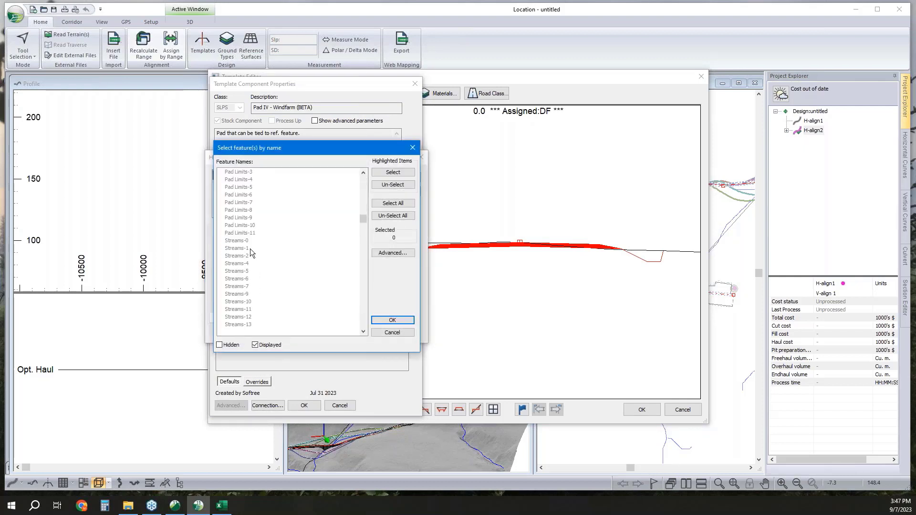
shift+click(251, 234)
click(393, 172)
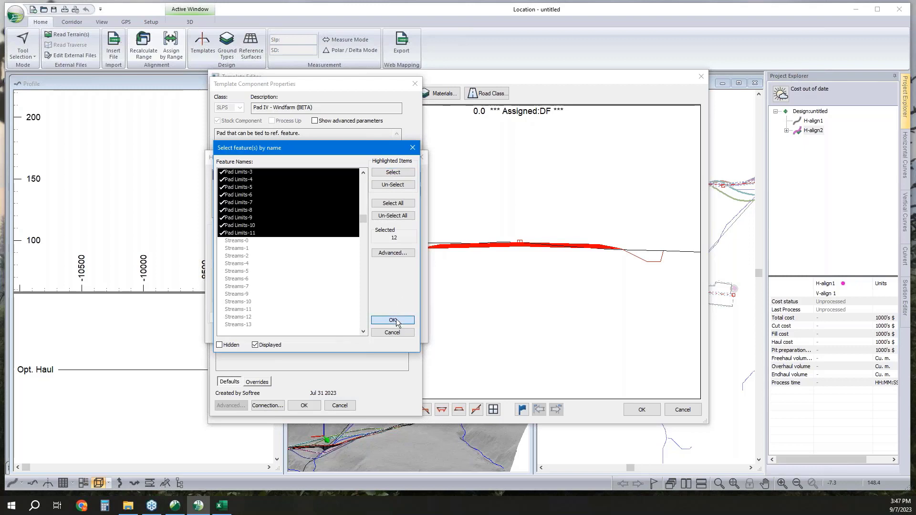
click(395, 319)
click(360, 332)
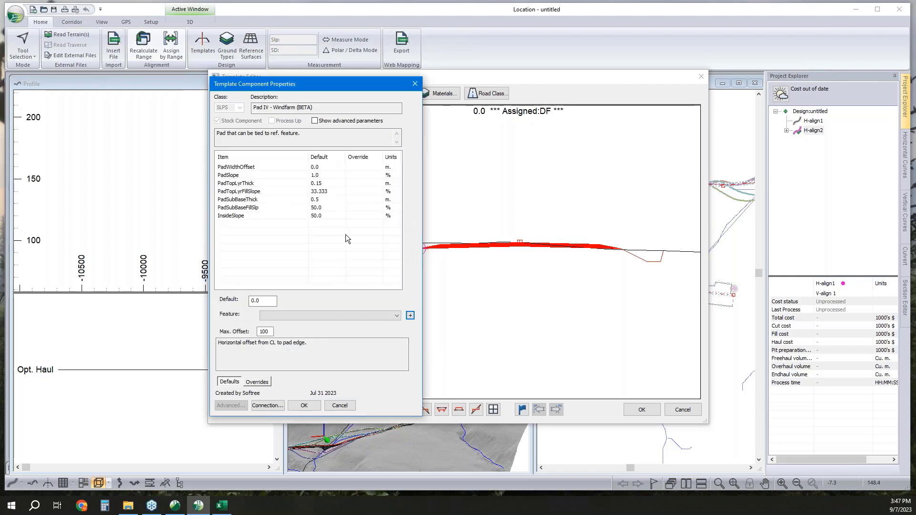
Step: Tie the left pad component's PadWidthOffset to the Pad Limits reference feature RF-1 and accept the change for every alignment using the template
click(311, 168)
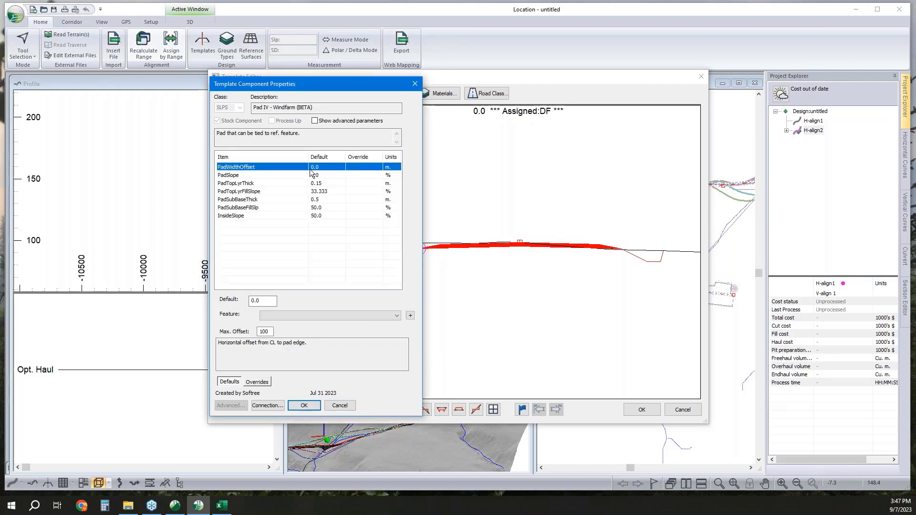
click(371, 319)
click(372, 332)
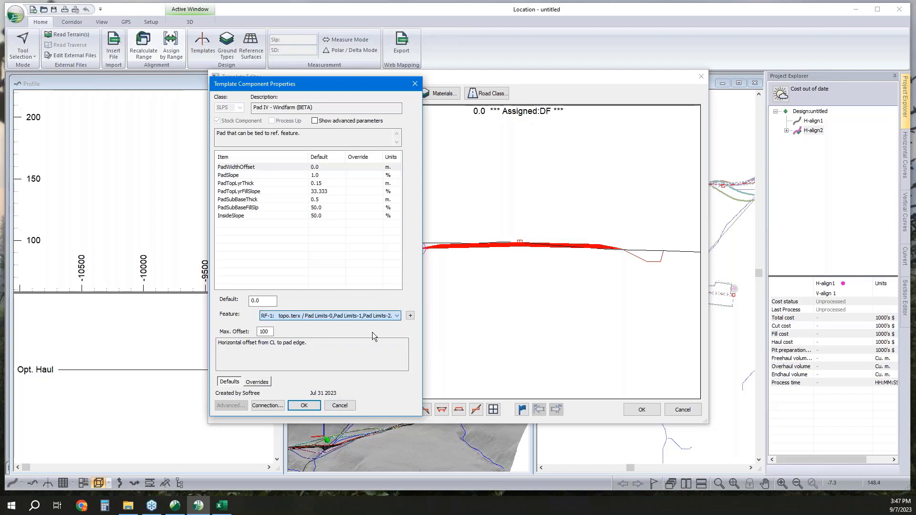
click(320, 406)
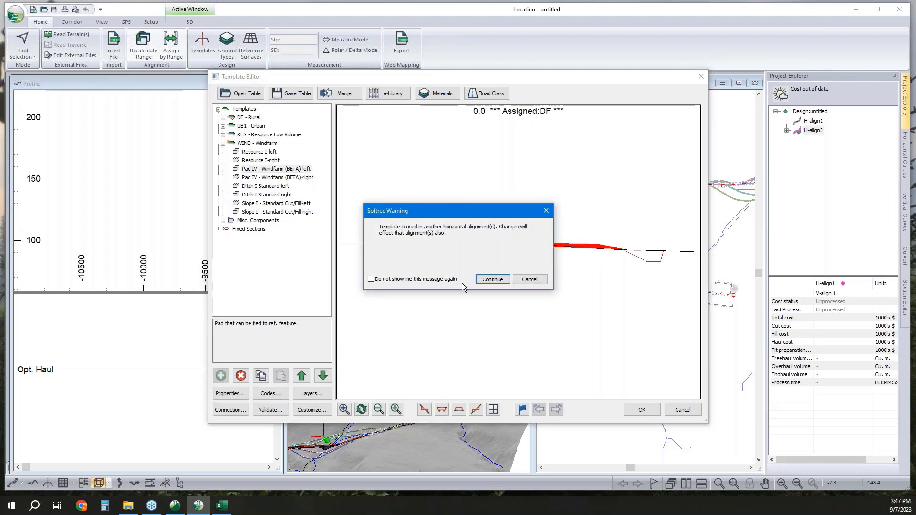
click(491, 280)
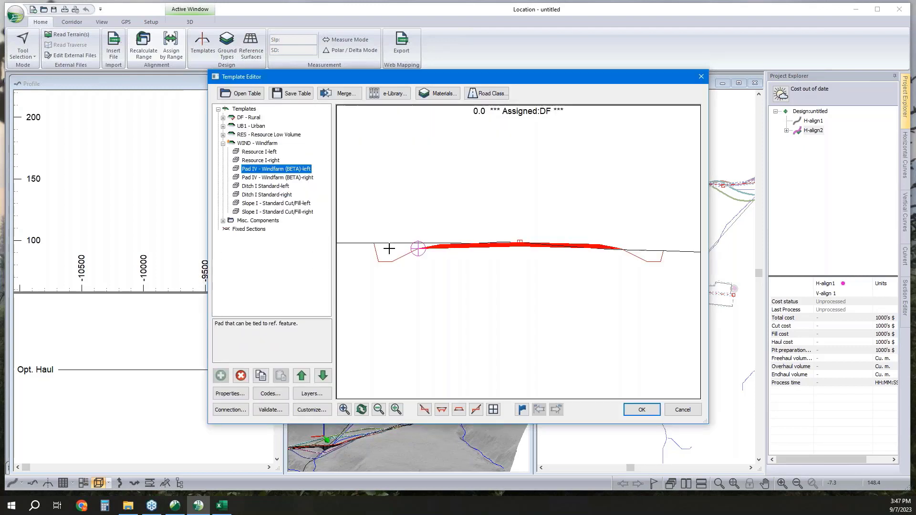
Step: Accept the properties of the Pad IV - Windfarm (BETA)-right component and save the edited Windfarm template
double_click(288, 176)
click(315, 407)
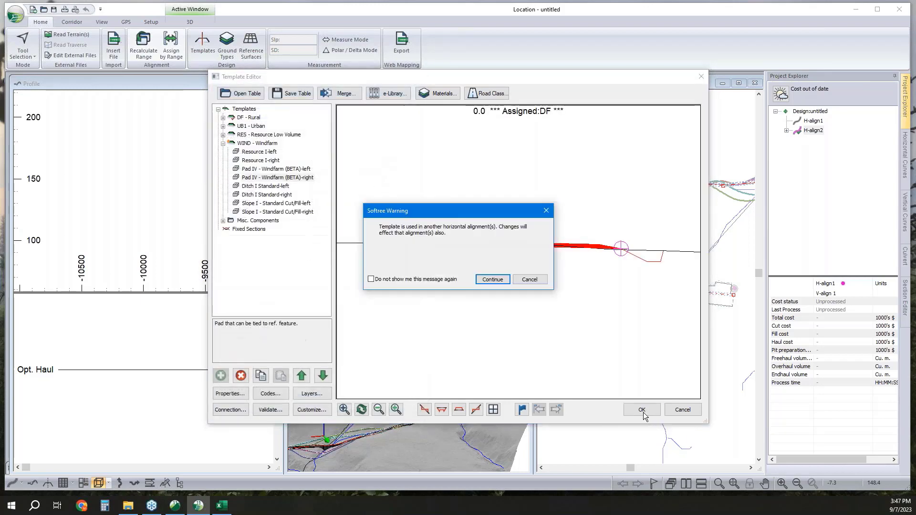
click(491, 280)
click(642, 410)
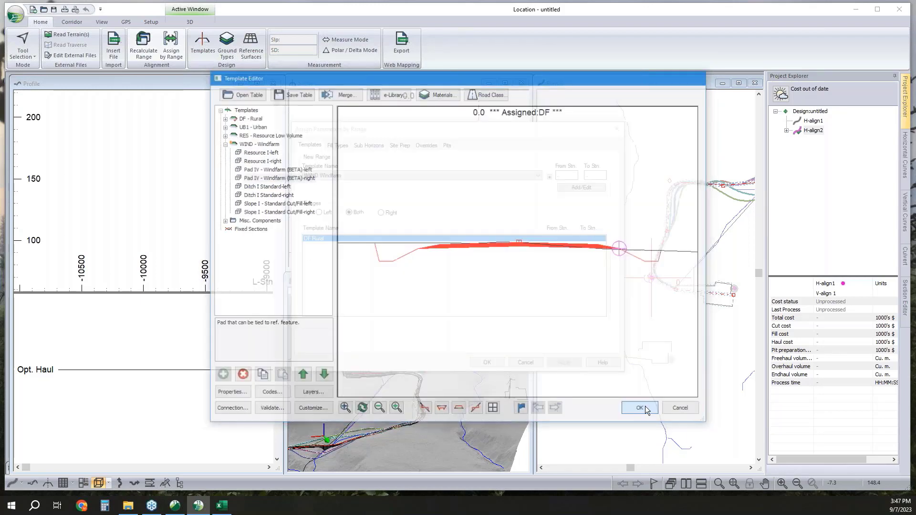
Step: Assign the WIND Windfarm template to the whole range of H-align2 and recalculate its cross sections and corridor surfaces
click(401, 177)
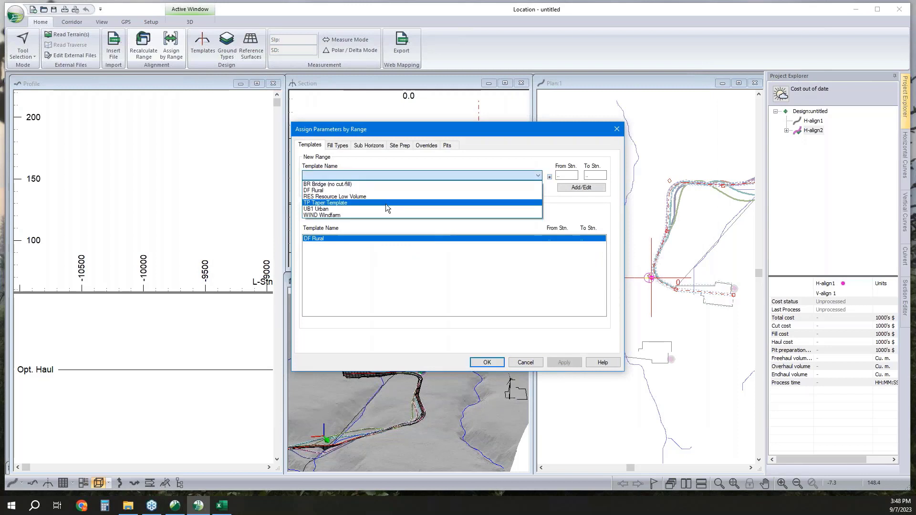
click(387, 213)
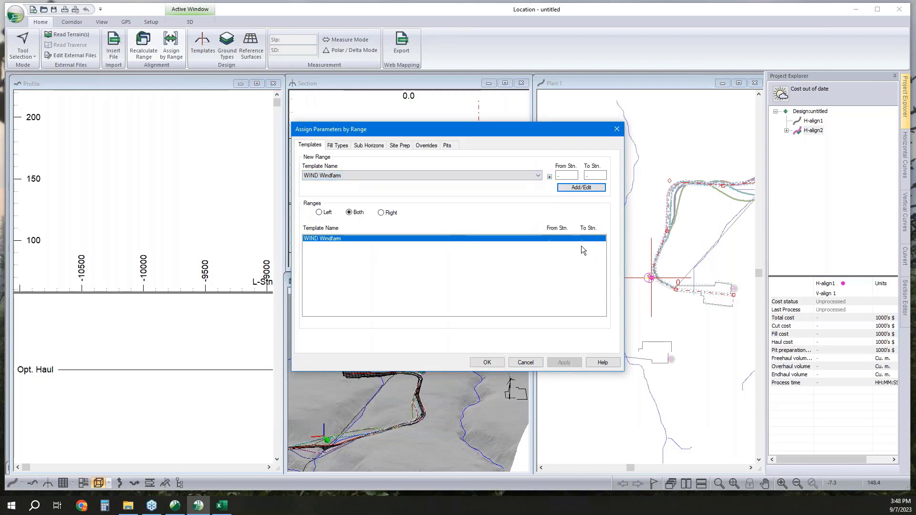
click(494, 364)
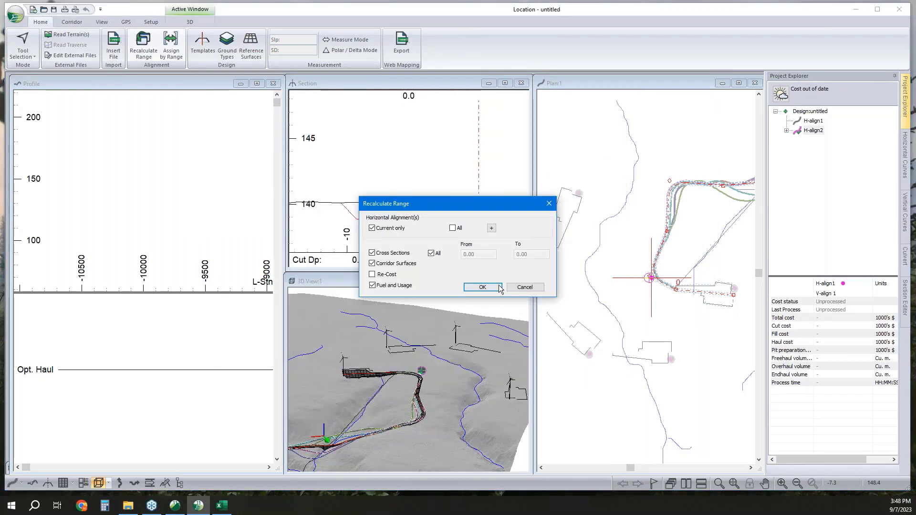
click(482, 287)
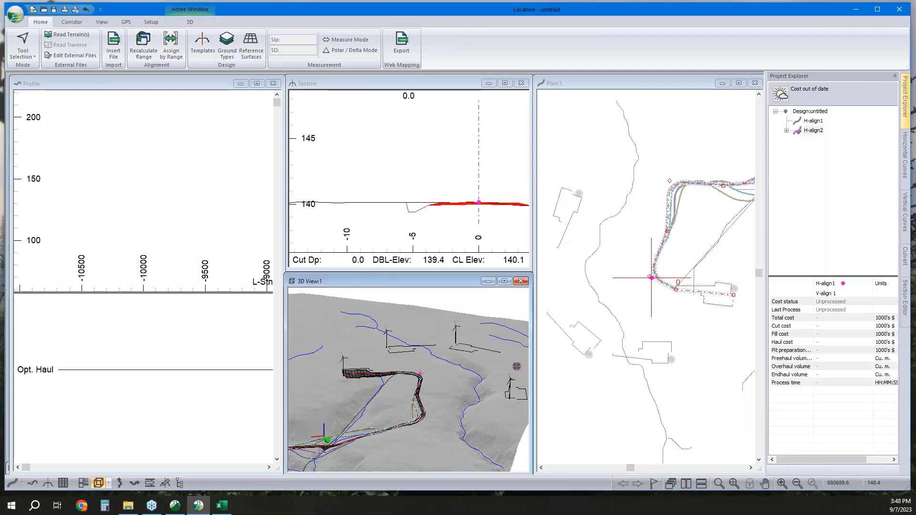
Step: Place H-align2's starting IP on the H-align1 road at the bend just before its final pad, using the Add/Edit IP tool
right_click(661, 263)
click(682, 281)
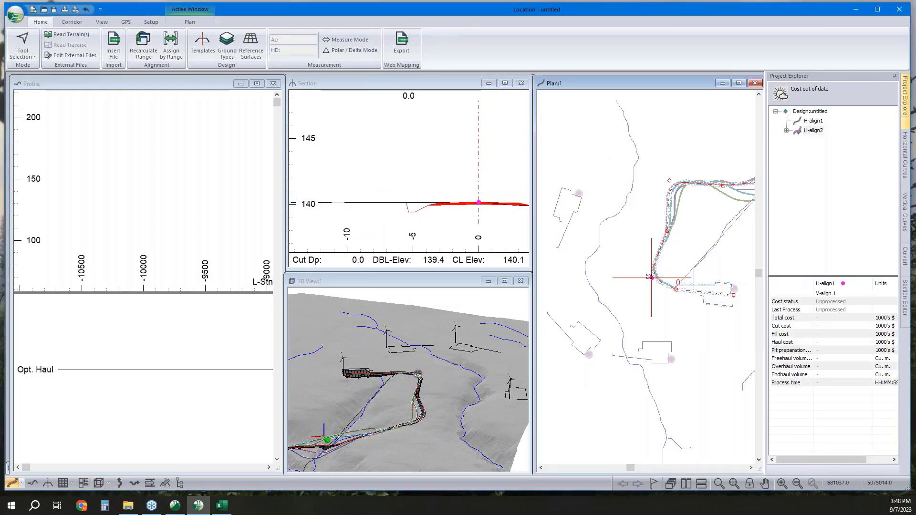
click(658, 277)
scroll(659, 280, up, 2)
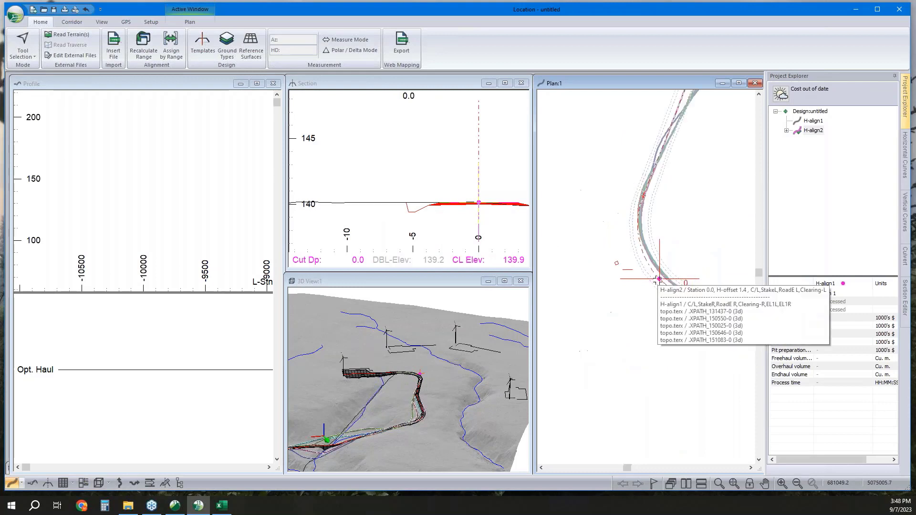
click(658, 279)
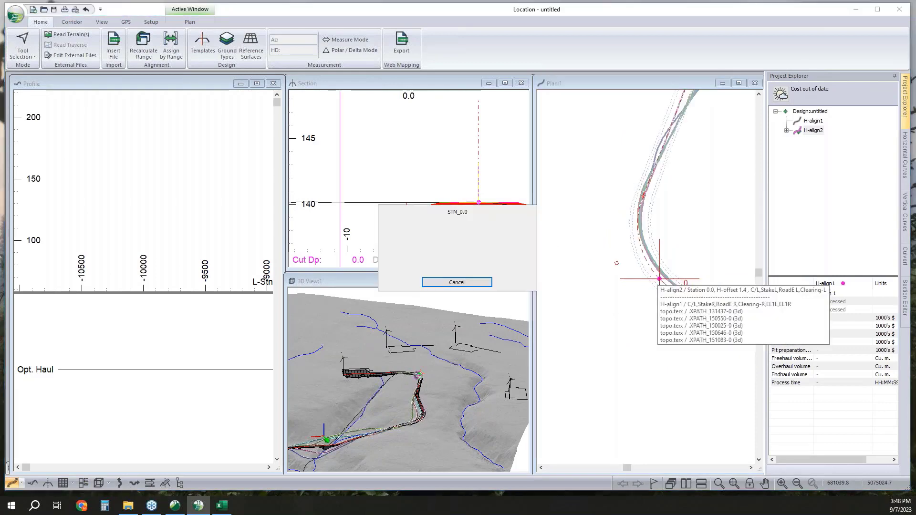
Step: Draw H-align2's first segment southeast from its starting point, ending with an IP at about station 278
scroll(642, 251, down, 2)
middle_drag(686, 325, 614, 269)
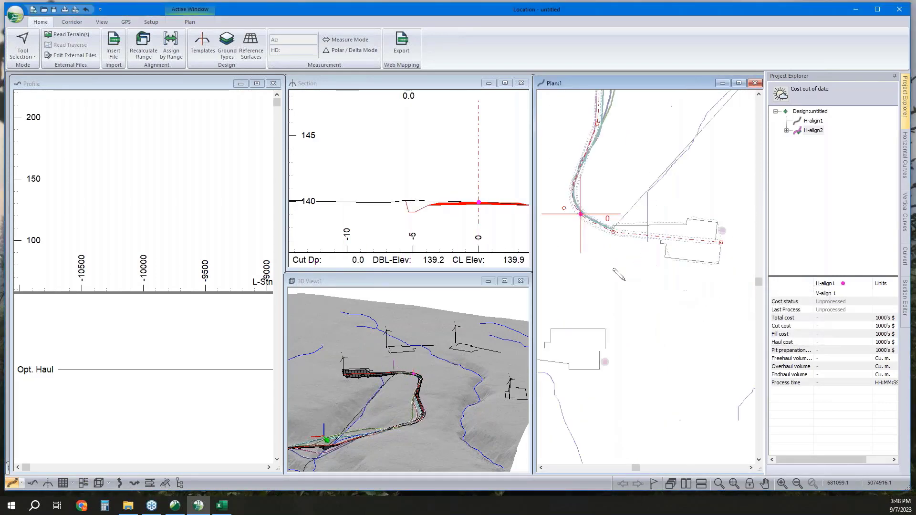
click(652, 301)
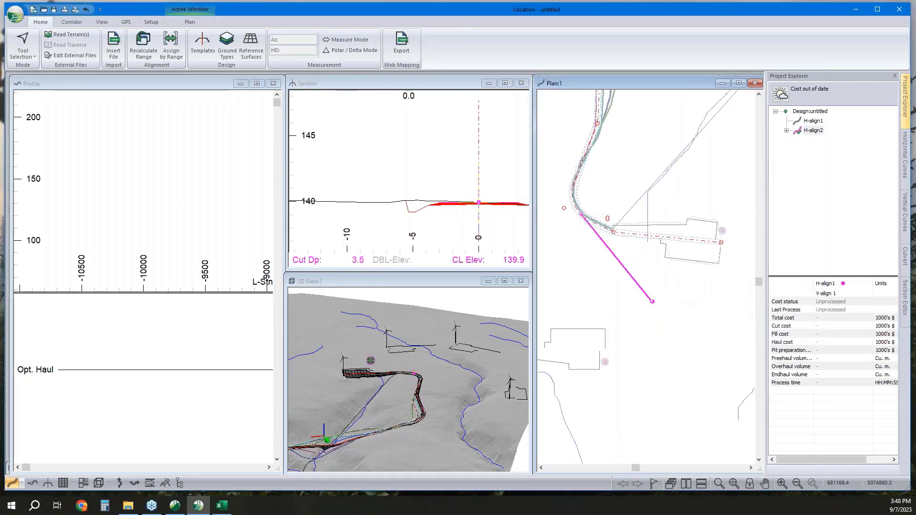
click(668, 330)
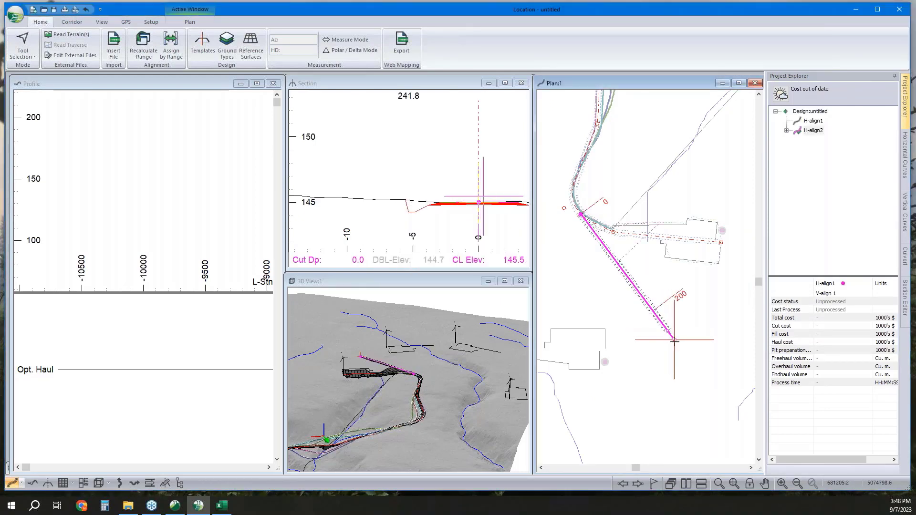
click(680, 348)
middle_drag(632, 277, 692, 292)
middle_drag(599, 359, 636, 353)
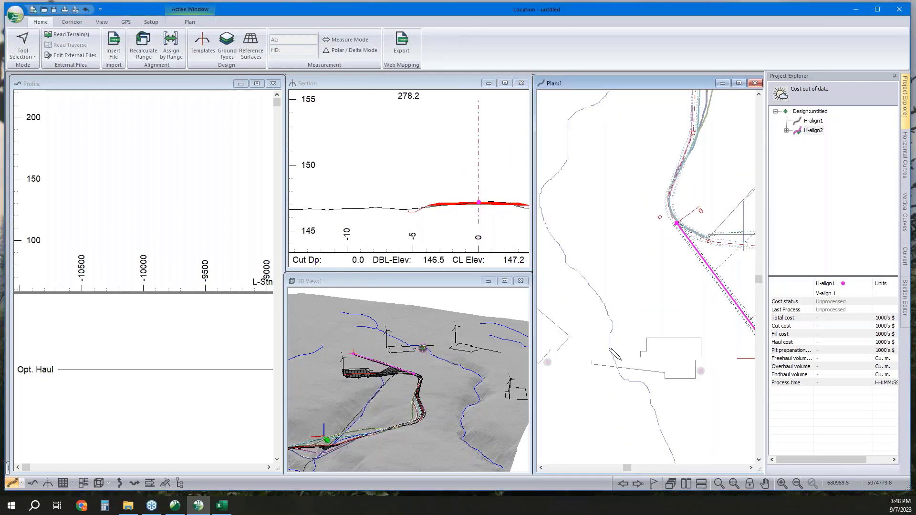
Step: Extend H-align2 with three more segments running west, northwest and north through the three remaining pads, ending at about station 1216
double_click(677, 323)
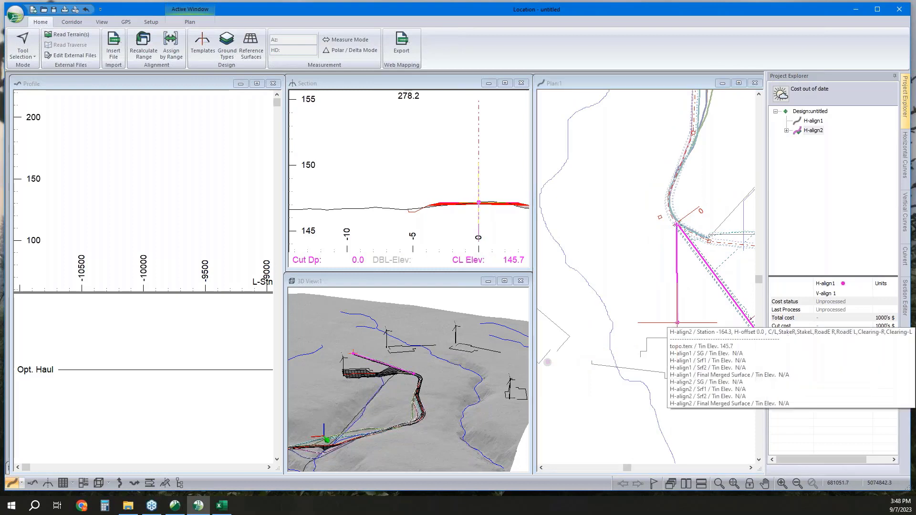
click(505, 273)
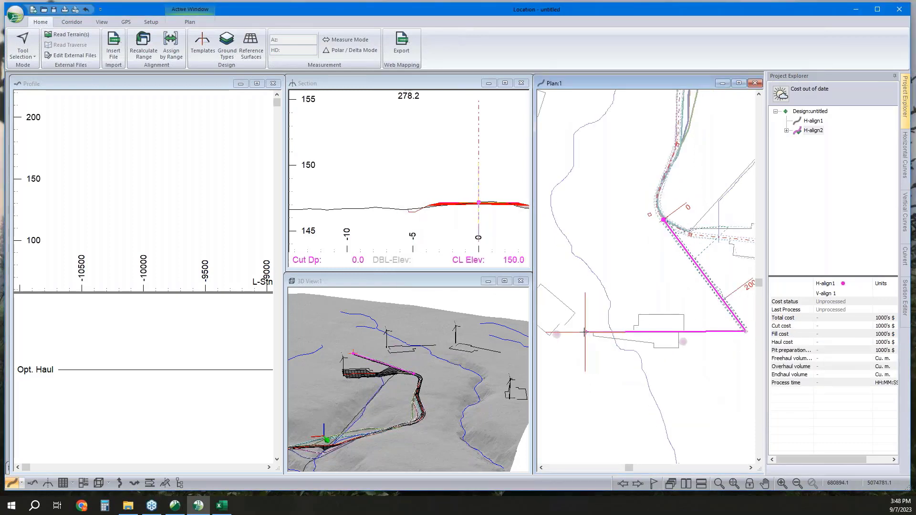
middle_drag(575, 300, 705, 299)
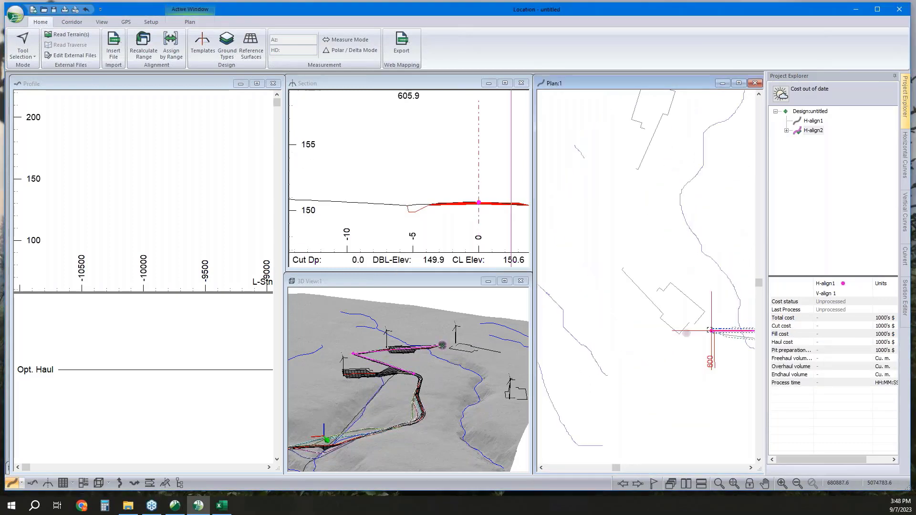
click(701, 330)
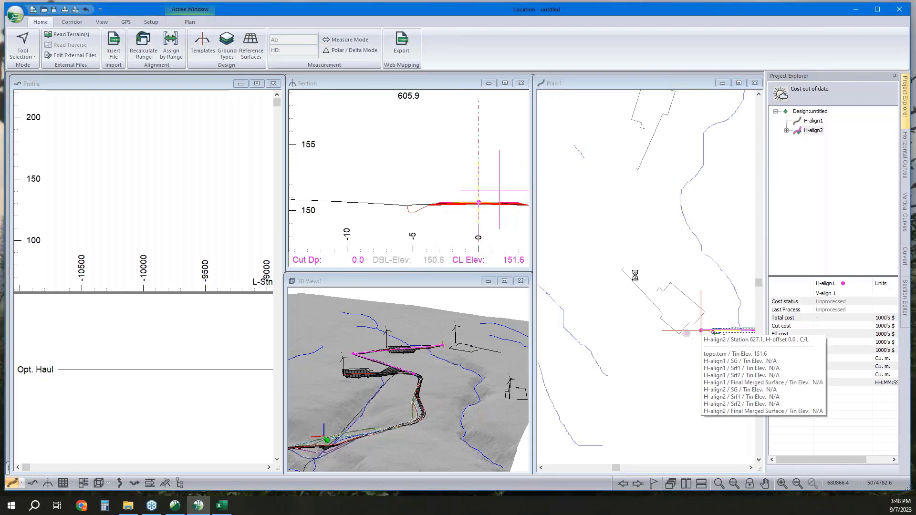
click(615, 261)
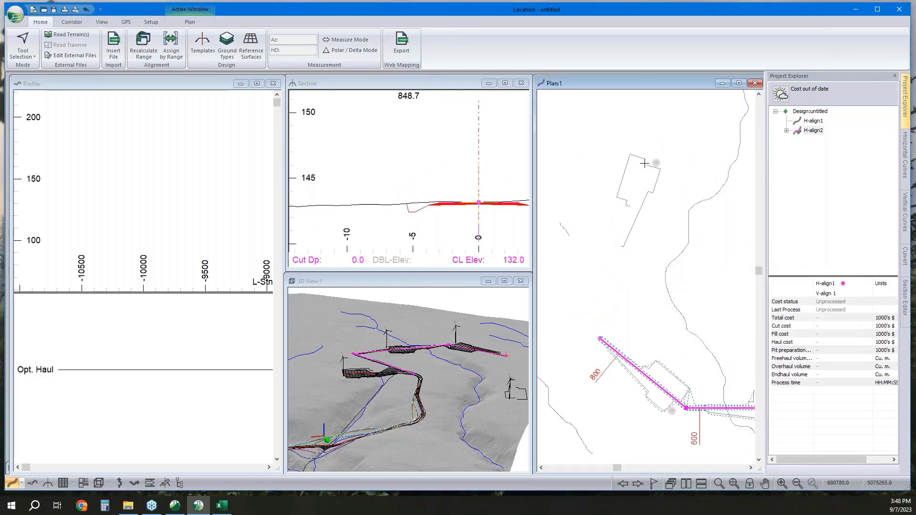
click(646, 160)
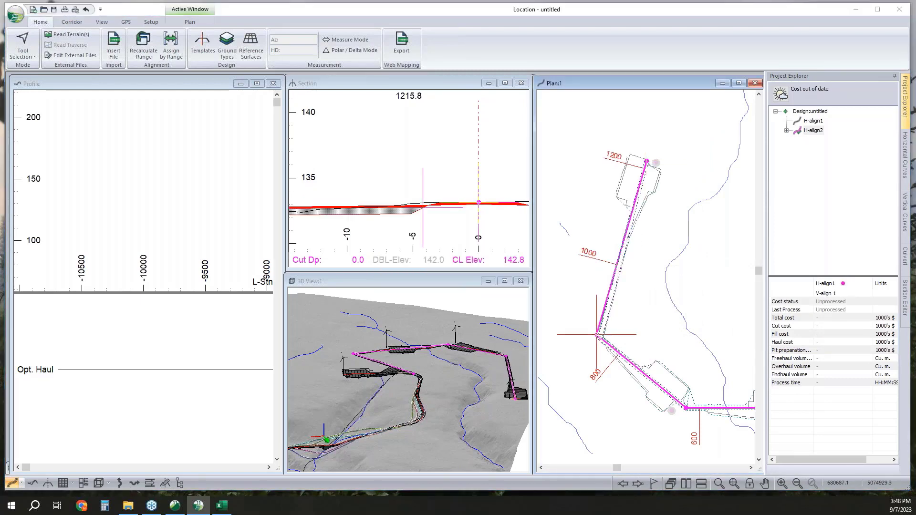
Step: Select H-align2's section at station 80 and check the feature and maximum offset settings of the template's left pad component
right_click(667, 278)
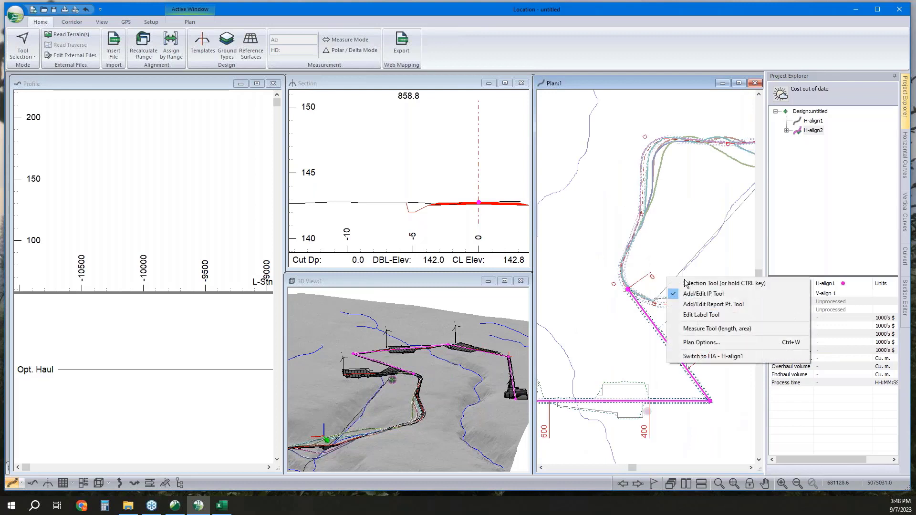
click(650, 326)
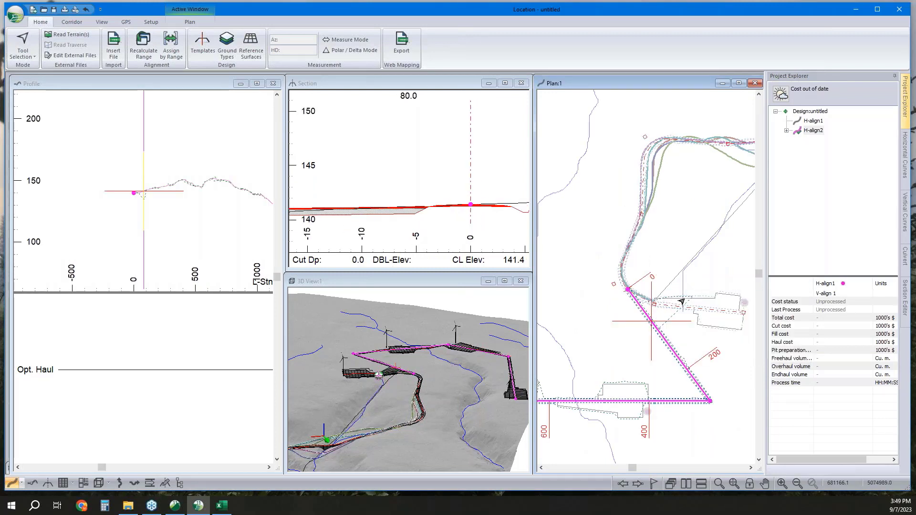
click(203, 53)
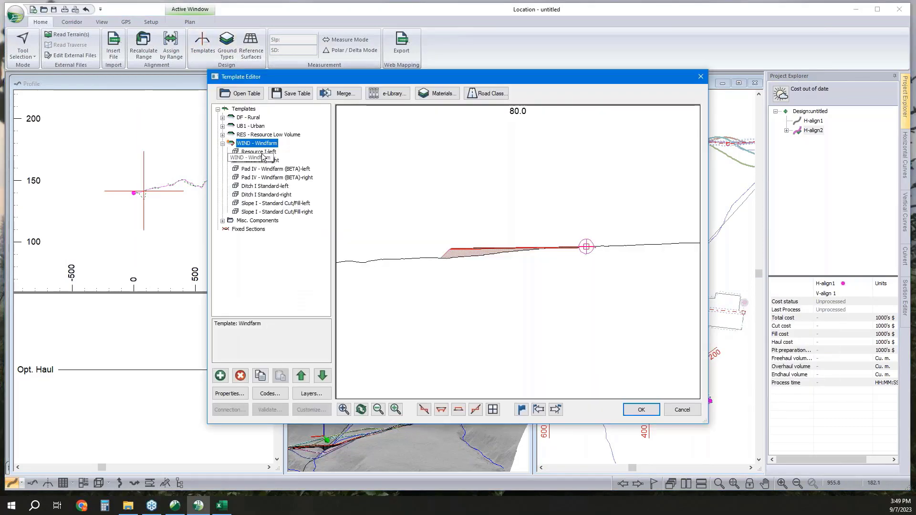
double_click(258, 168)
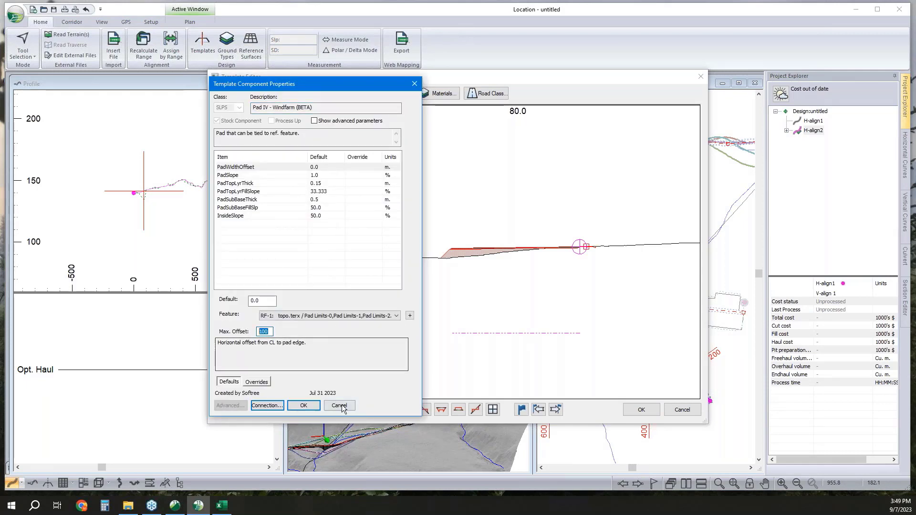
click(340, 406)
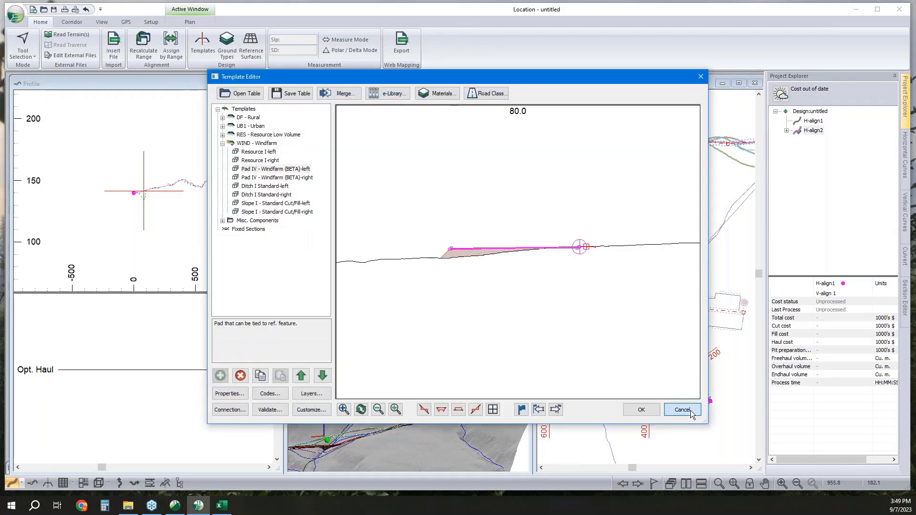
Step: Assign the RES Resource Low Volume template to H-align2 from its start to station 120
click(683, 410)
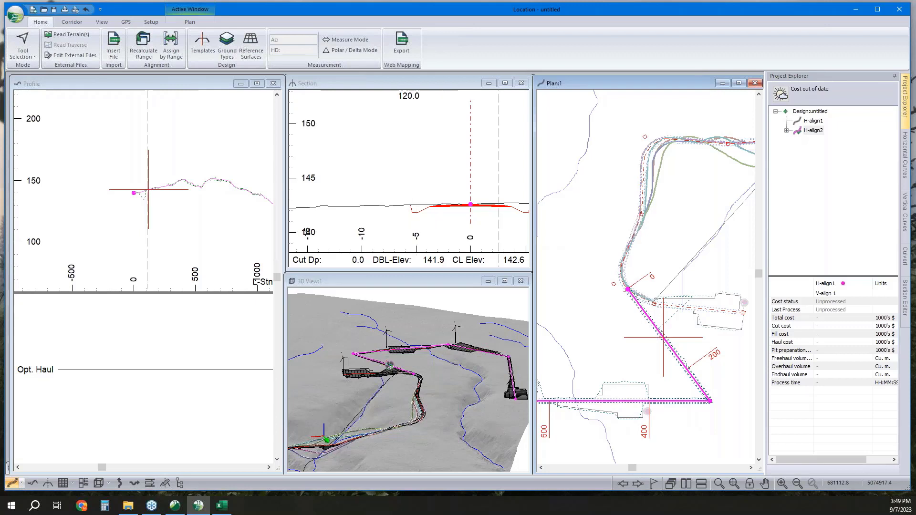
click(172, 48)
click(441, 175)
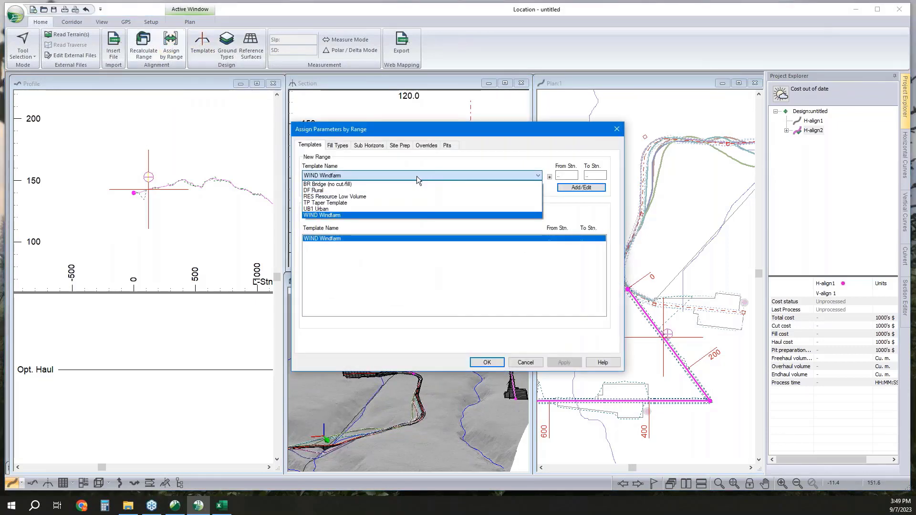
click(400, 197)
drag(604, 177, 587, 176)
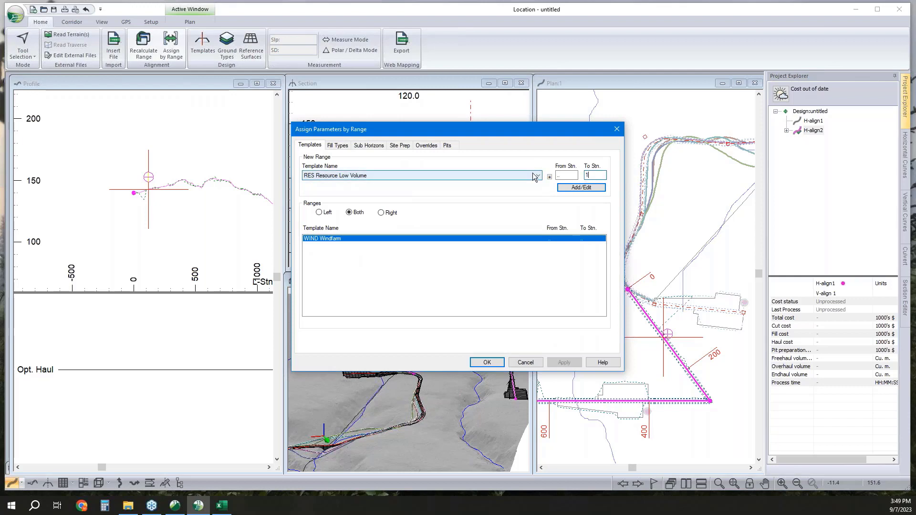
click(566, 188)
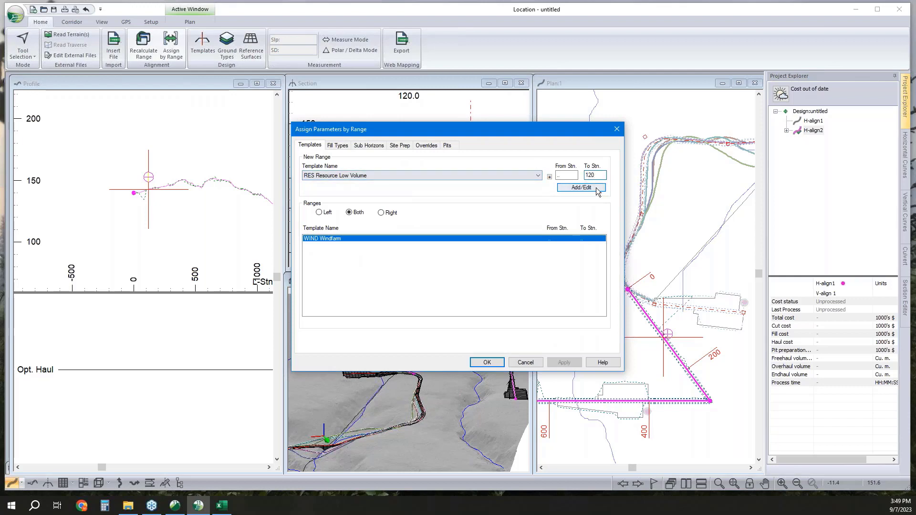
click(487, 363)
click(489, 287)
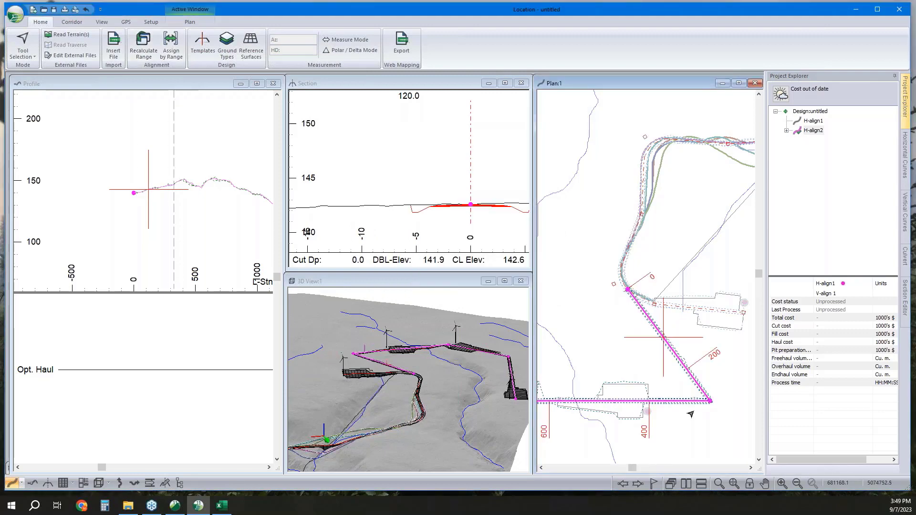
Step: Give H-align2's first bend, at about station 278, a circular curve with a radius of 80
click(710, 401)
click(906, 158)
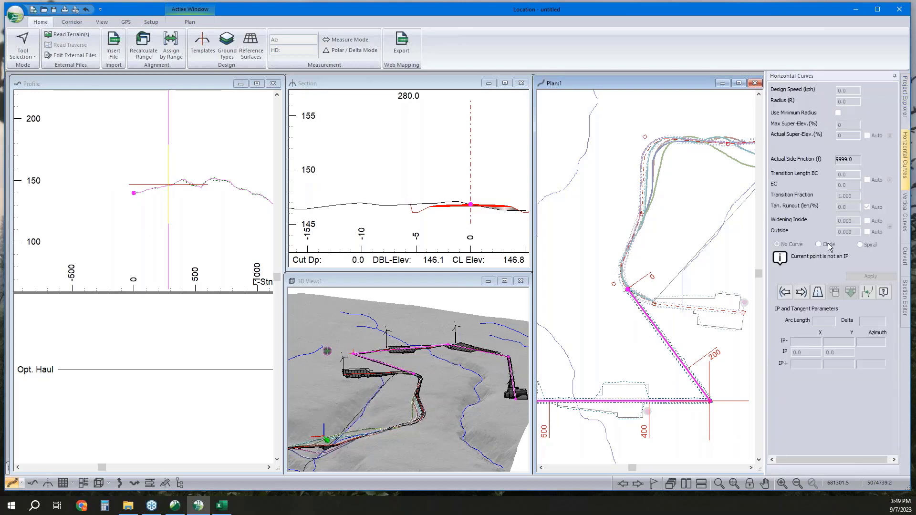
click(802, 293)
click(785, 292)
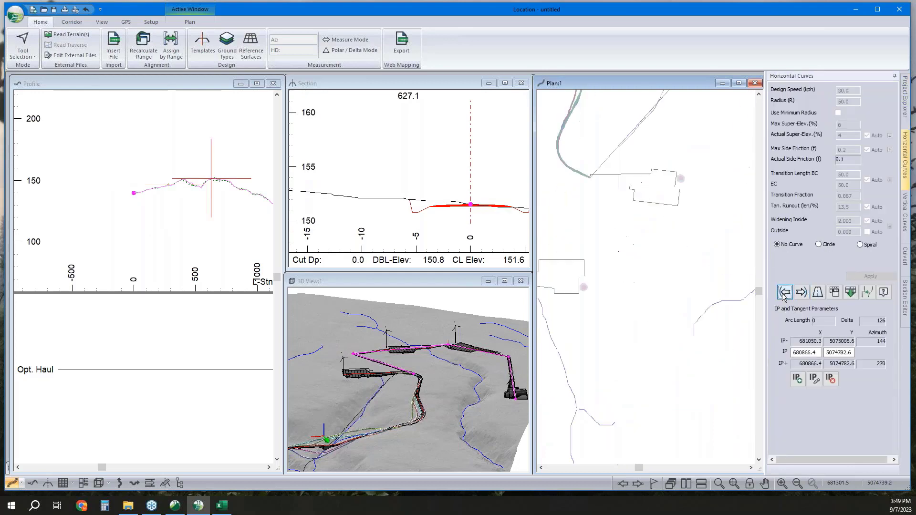
click(826, 246)
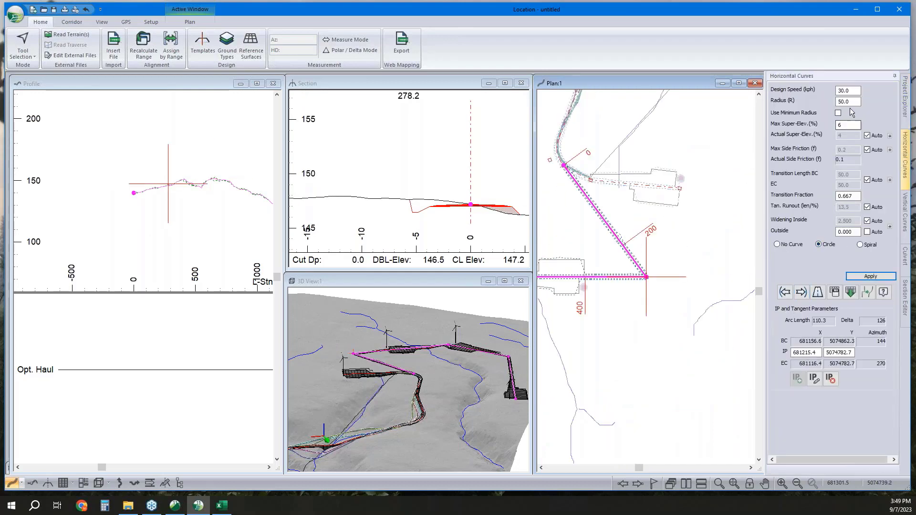
scroll(642, 271, down, 2)
middle_drag(641, 271, 677, 287)
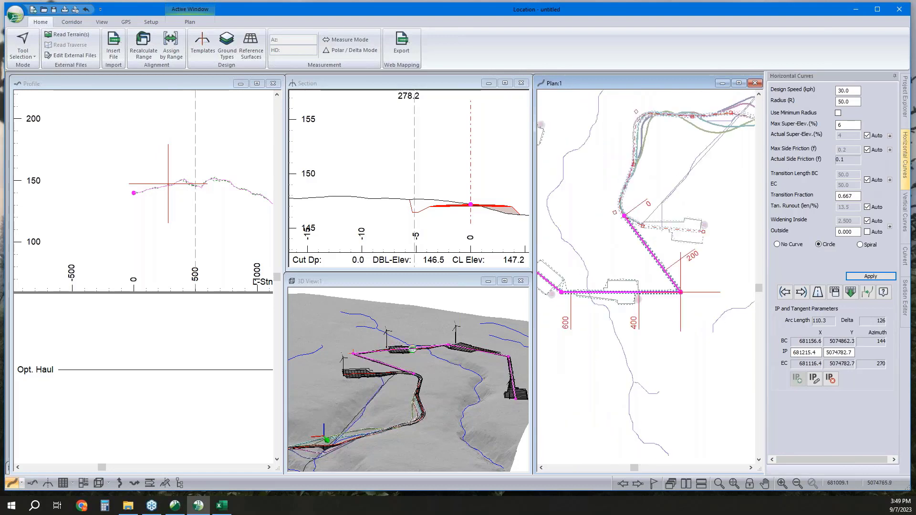
middle_drag(555, 284, 600, 301)
middle_drag(680, 241, 638, 273)
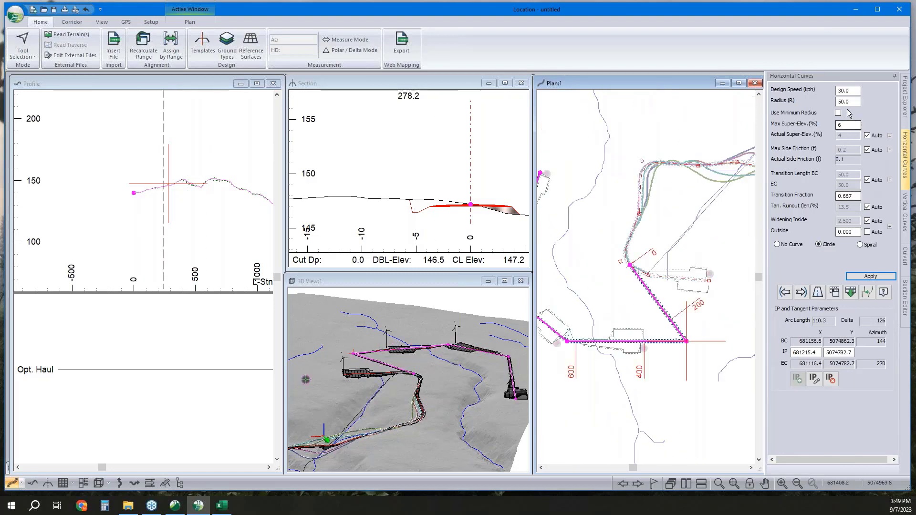
double_click(844, 101)
text(80)
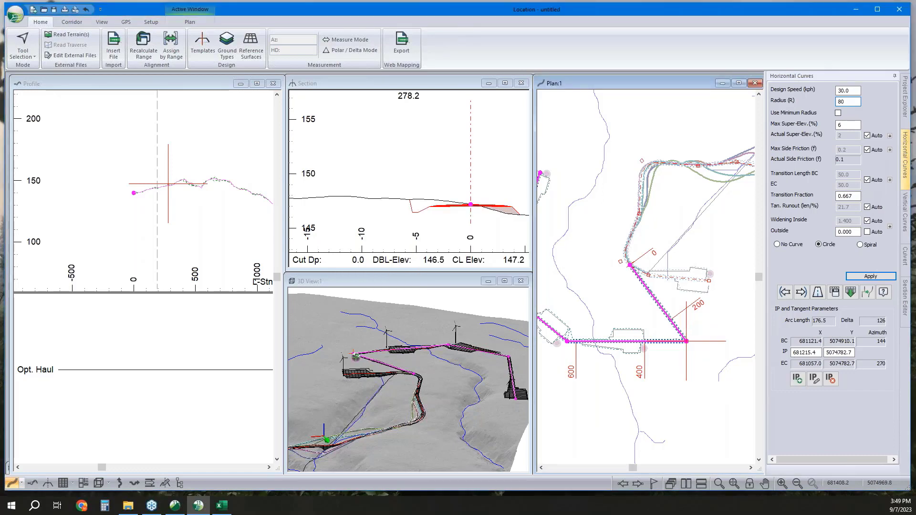
key(Return)
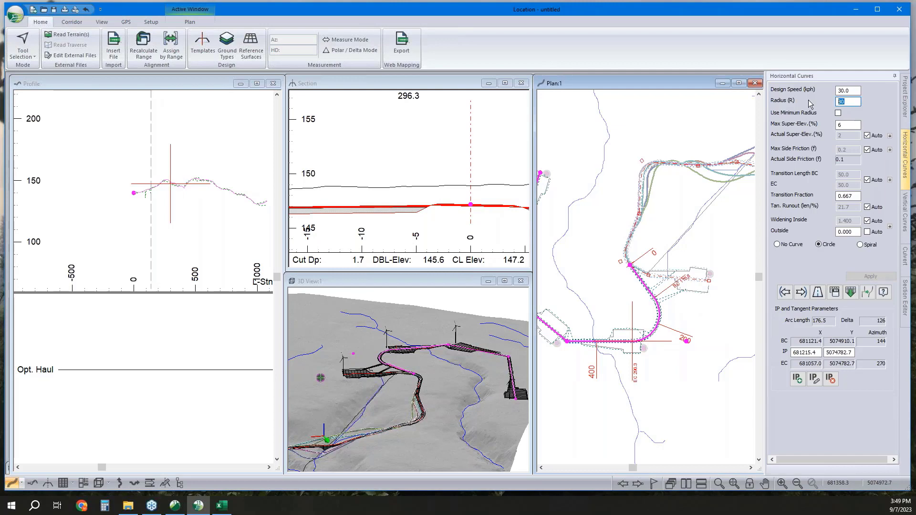
Step: Try a radius of 70 on H-align2's first curve, and settle on a radius of 60
text(70)
click(893, 278)
click(771, 97)
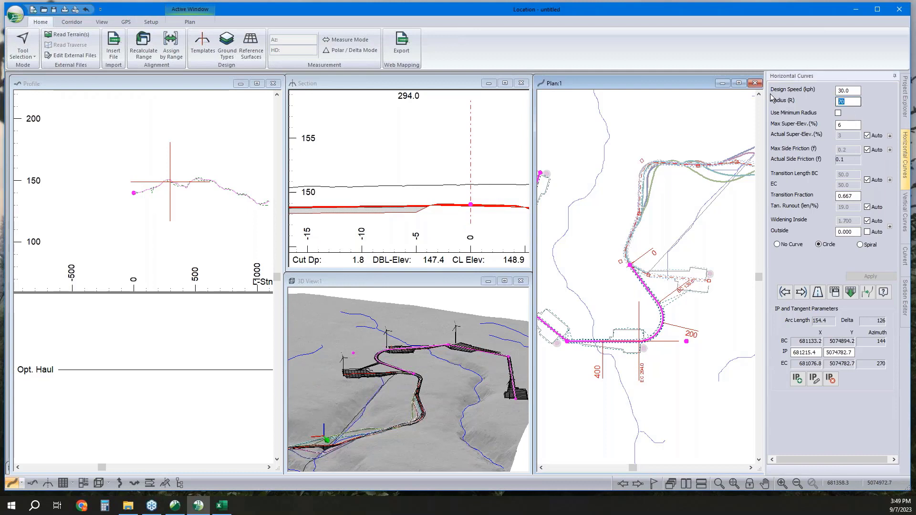
text(60)
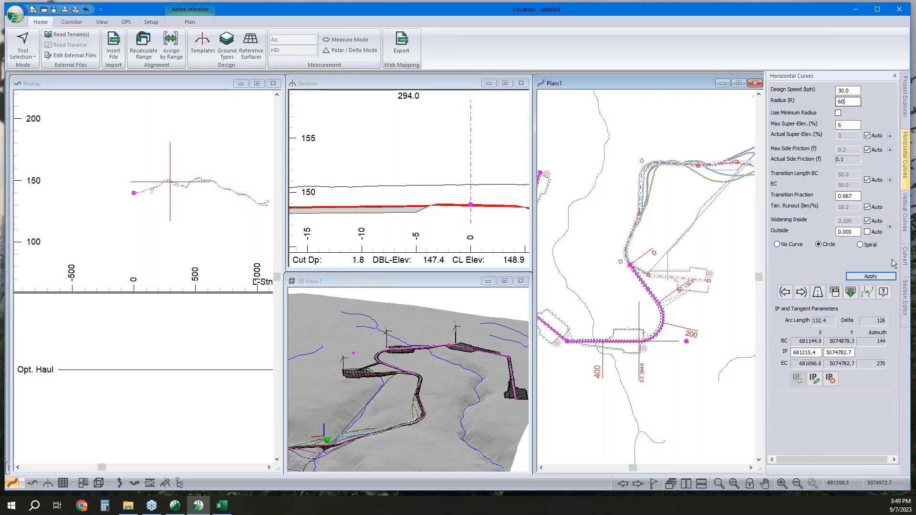
click(892, 279)
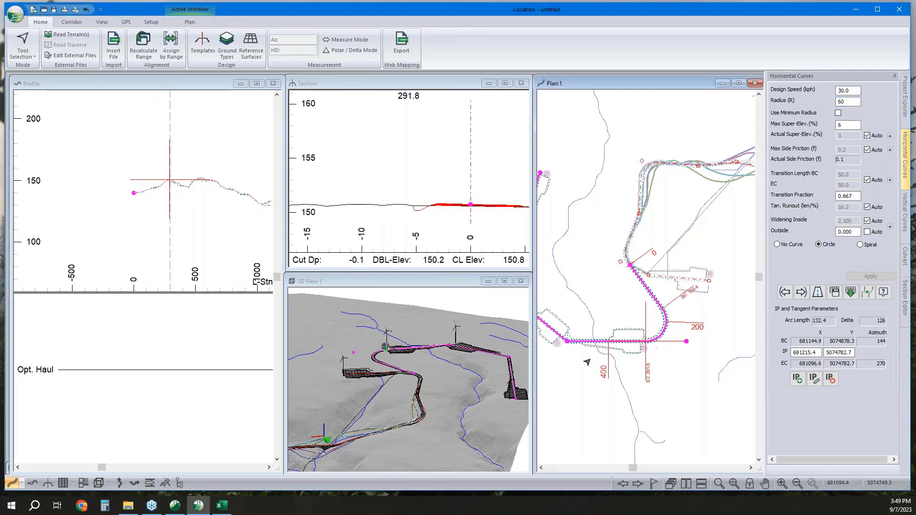
Step: Give H-align2's second bend a circular curve of radius 50 and its third bend a circular curve of radius 100
click(801, 292)
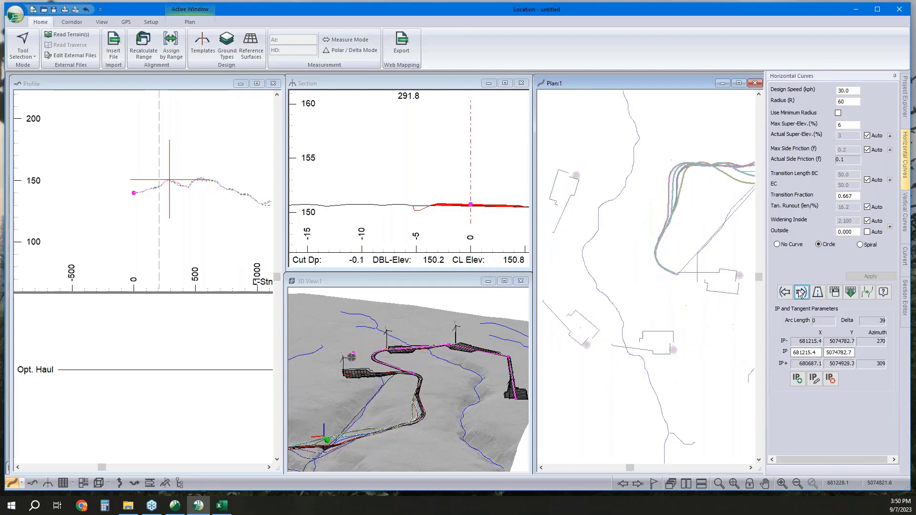
click(818, 245)
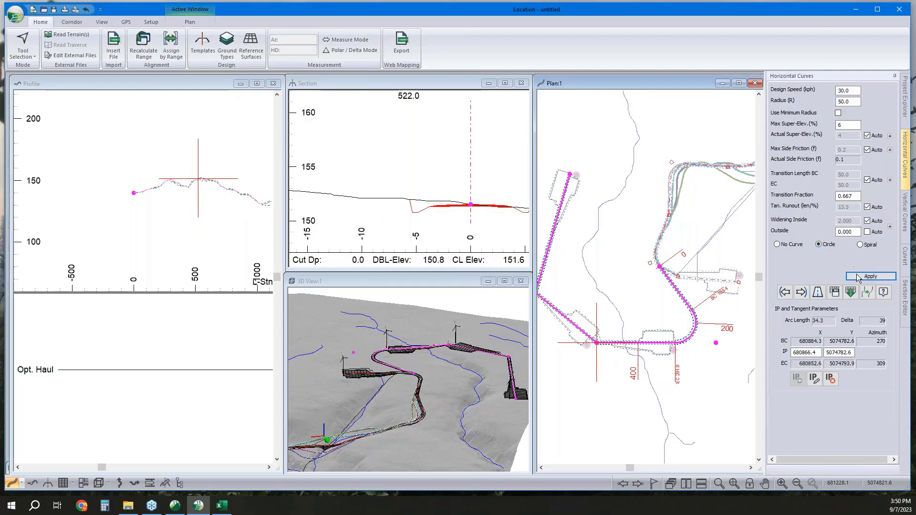
click(852, 279)
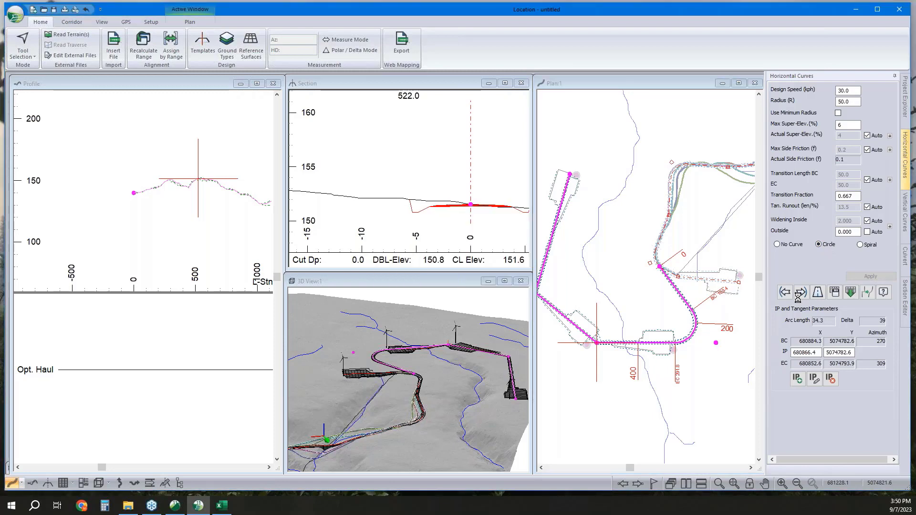
click(800, 293)
click(819, 244)
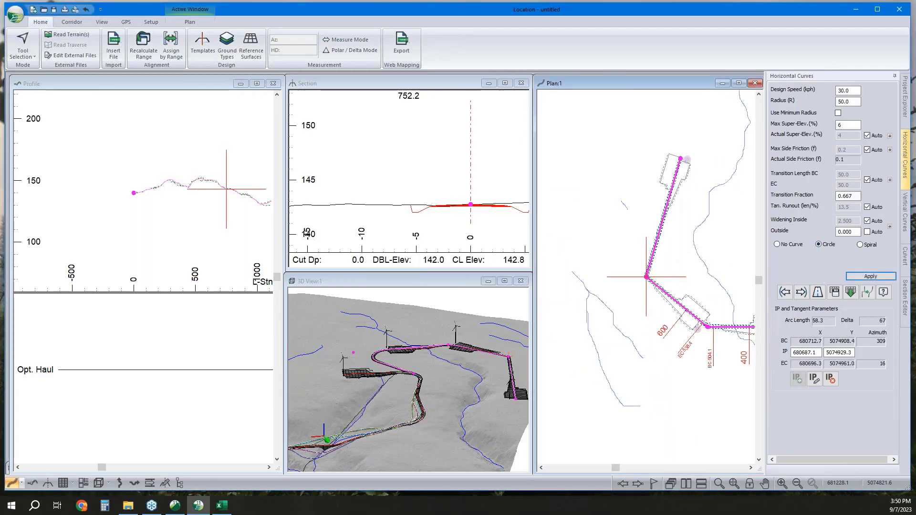
text(100)
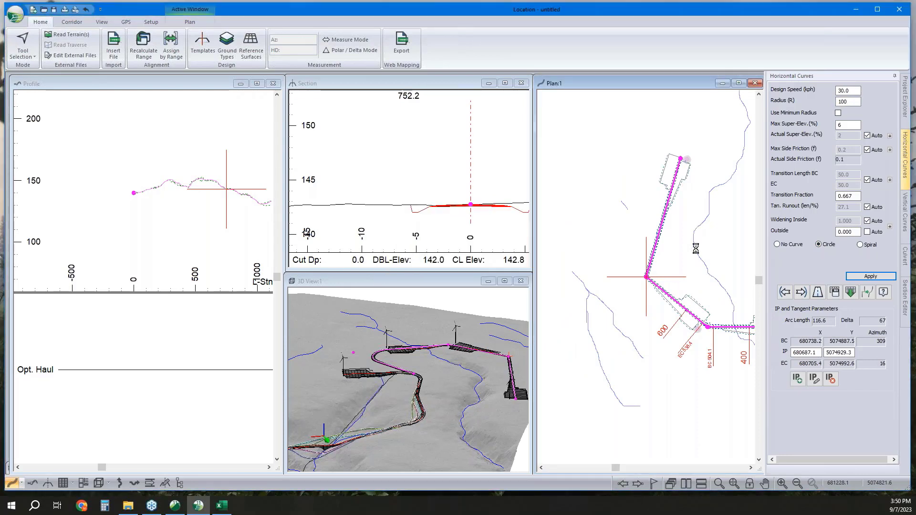
Step: Examine H-align2's cross sections along the first pad at stations 350 and 292.6
middle_drag(134, 192, 104, 207)
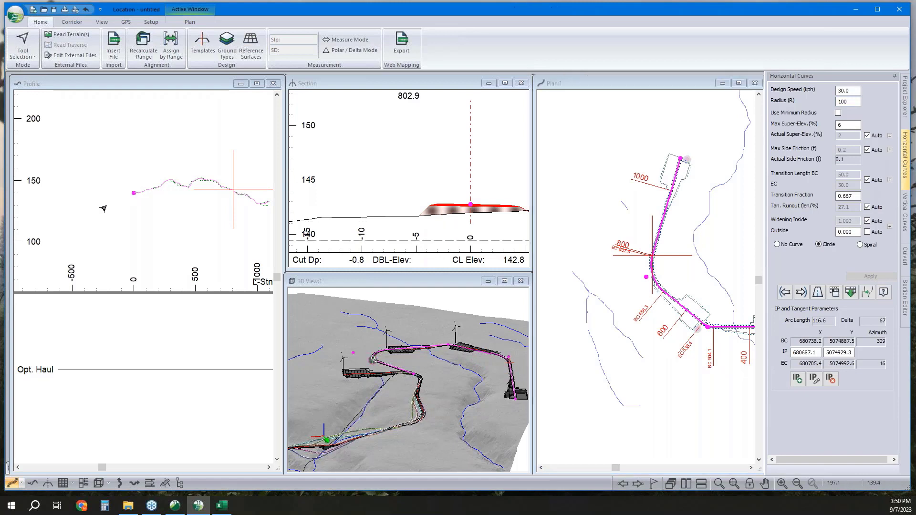
scroll(104, 207, down, 1)
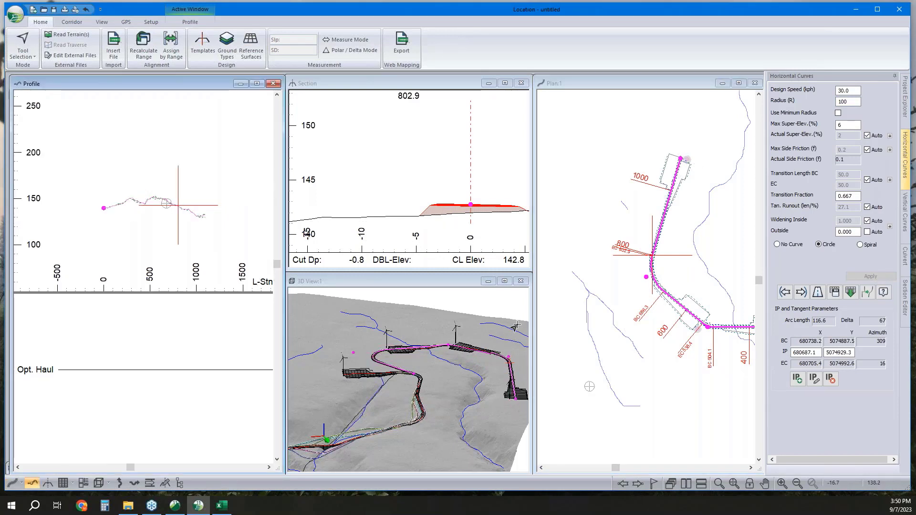
click(616, 343)
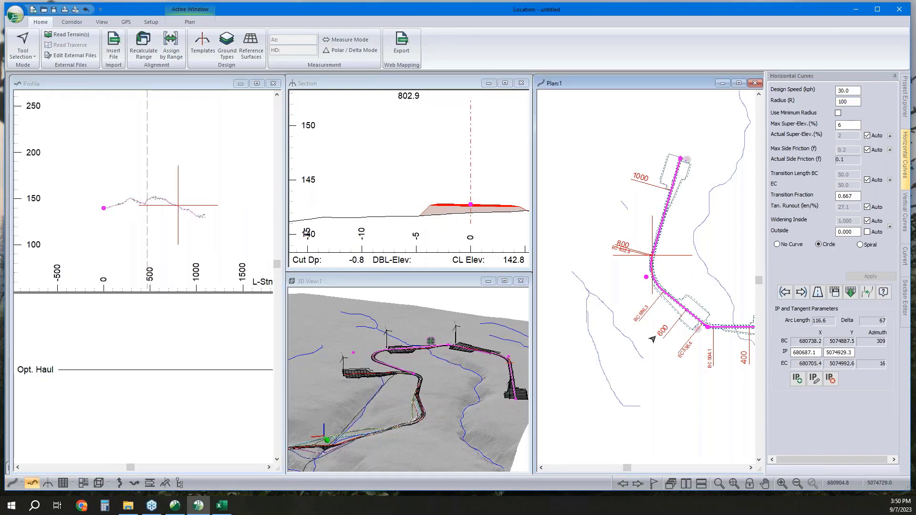
click(678, 319)
middle_drag(678, 319, 650, 323)
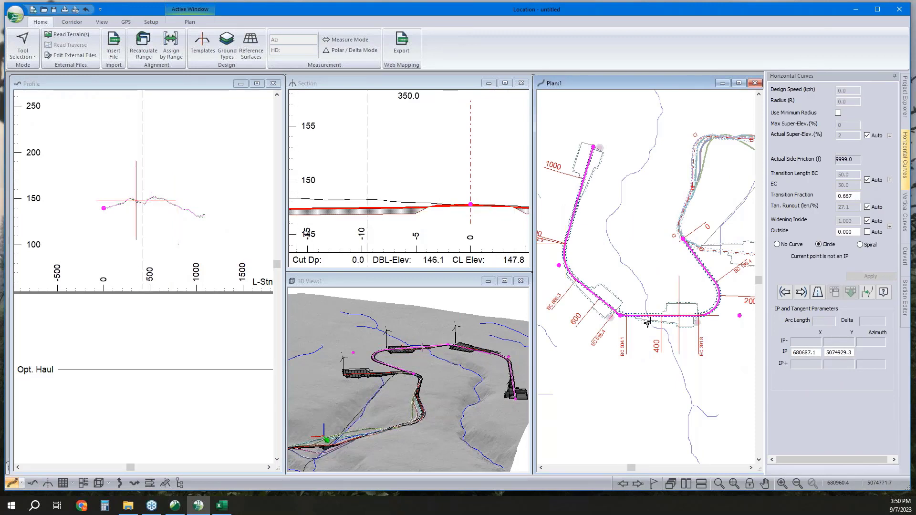
click(654, 319)
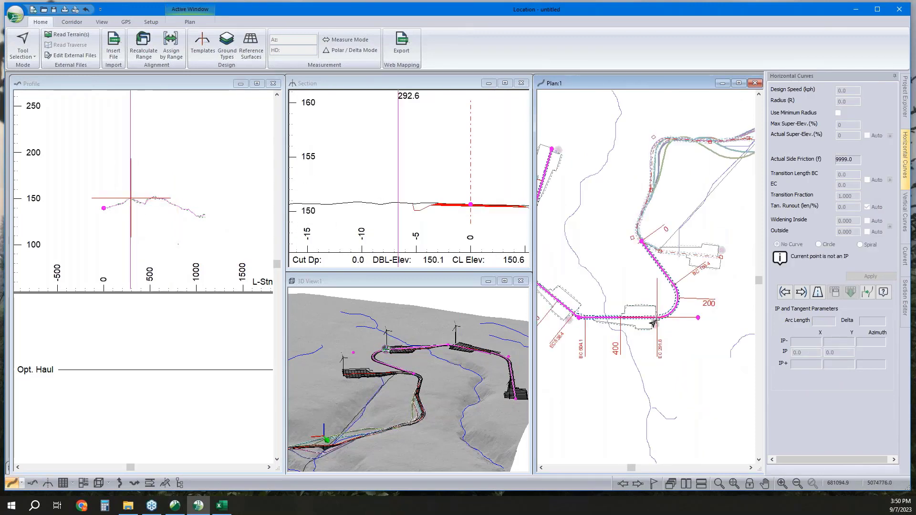
middle_drag(462, 191, 428, 198)
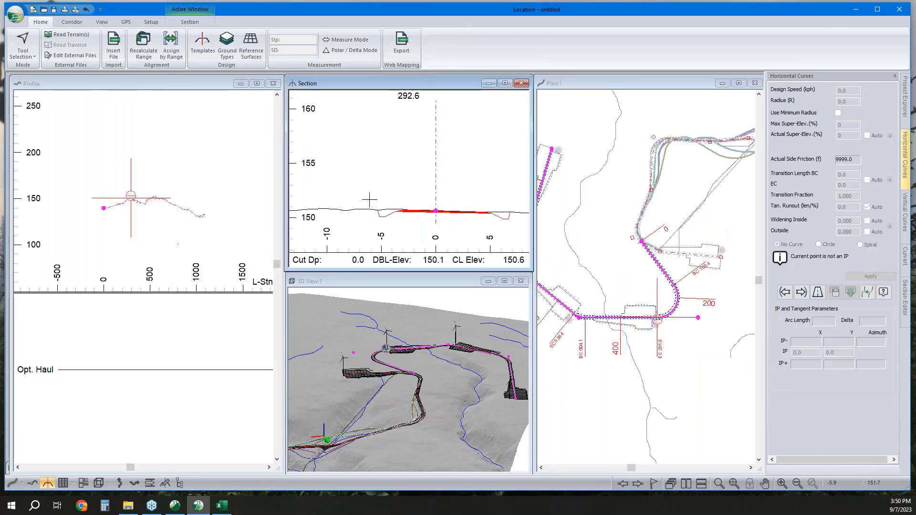
Step: Draw H-align2's first vertical grade in the profile from its start to about station 243 at elevation 148.4
scroll(117, 201, up, 2)
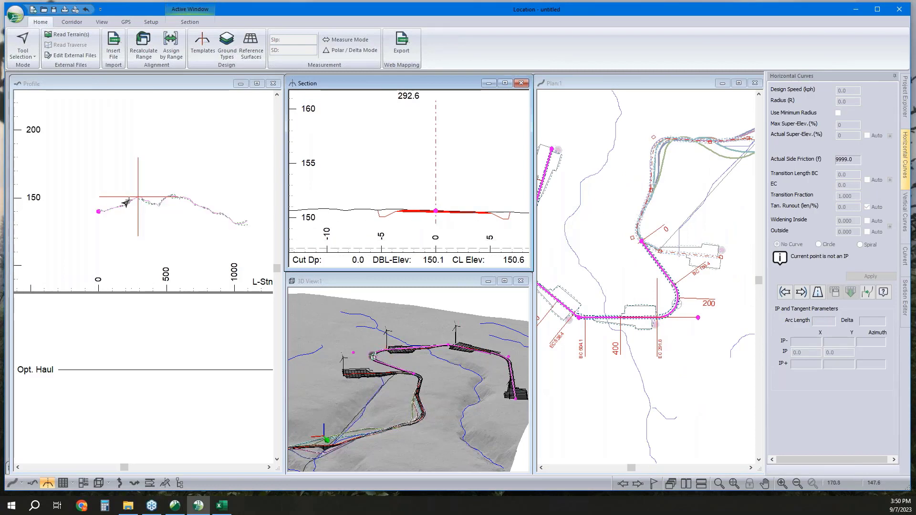
right_click(127, 199)
click(141, 218)
scroll(120, 191, up, 3)
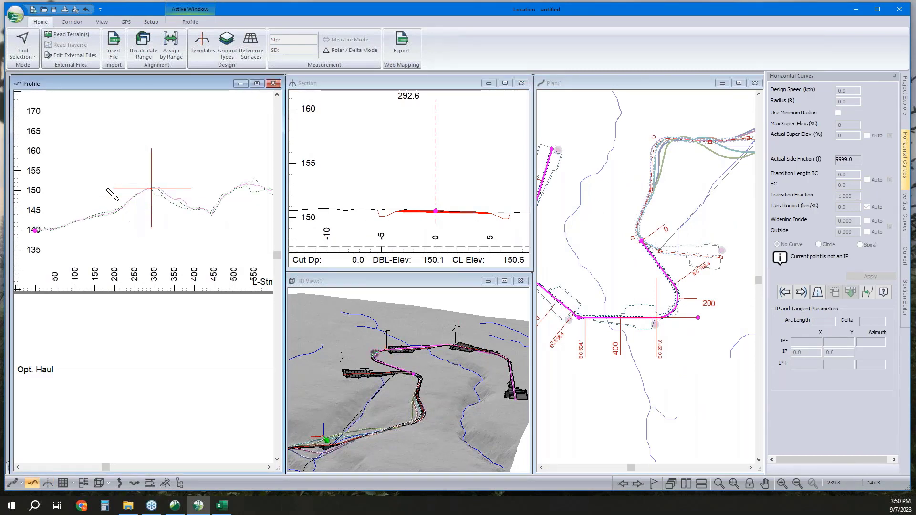
click(132, 195)
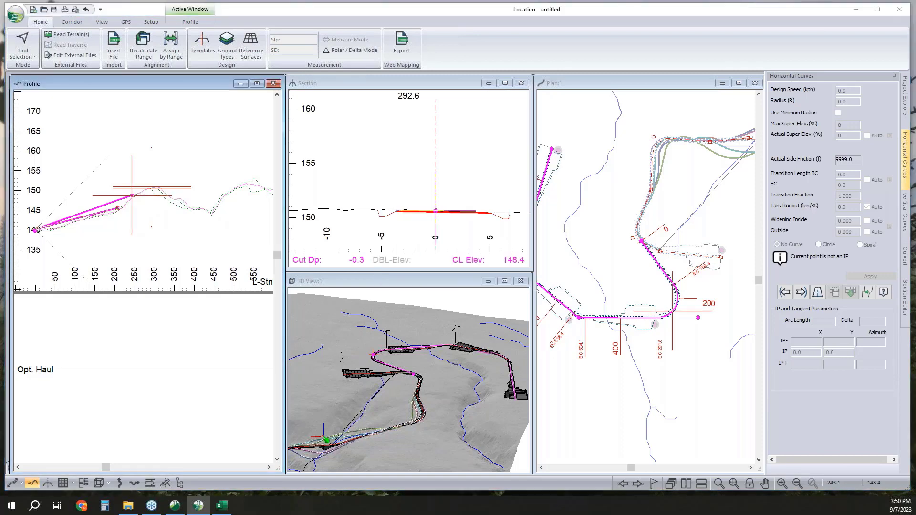
Step: Replace the profile's Opt. Haul sub-window with Mass Haul
right_click(163, 334)
click(224, 401)
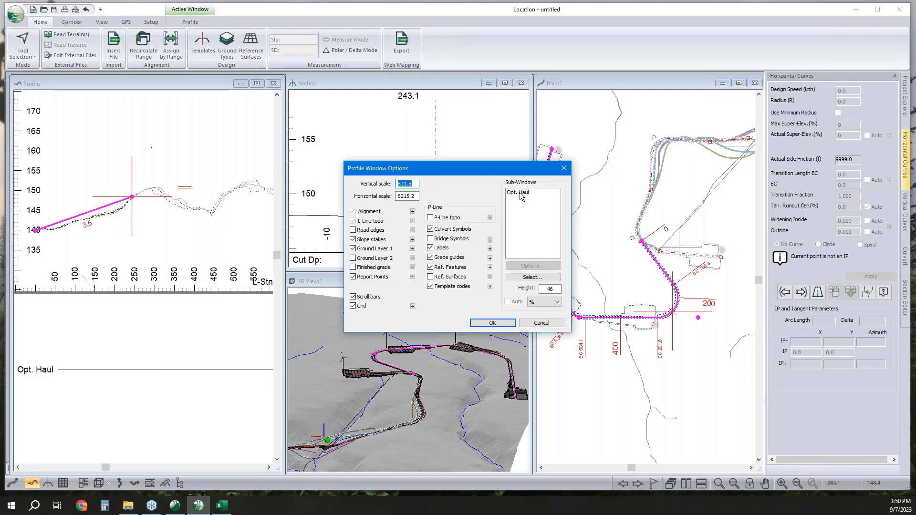
click(549, 277)
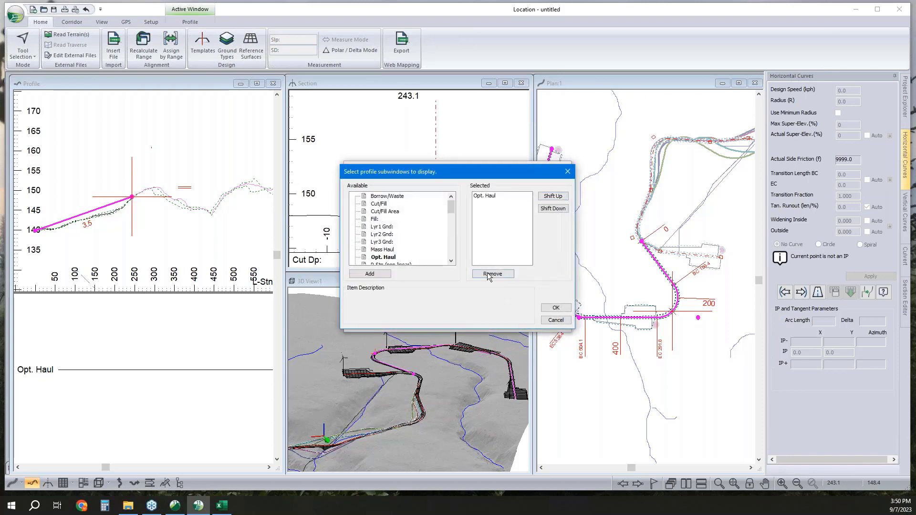
click(485, 196)
click(492, 273)
click(385, 250)
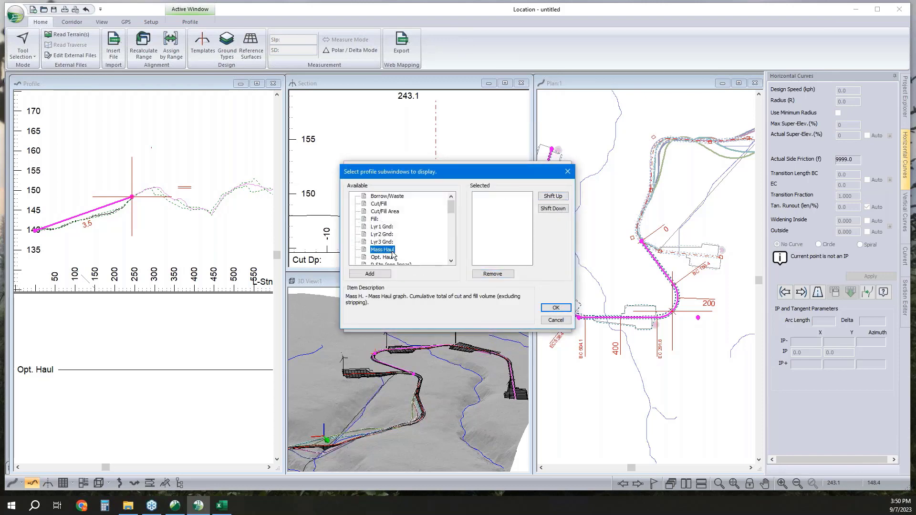
click(370, 274)
click(556, 308)
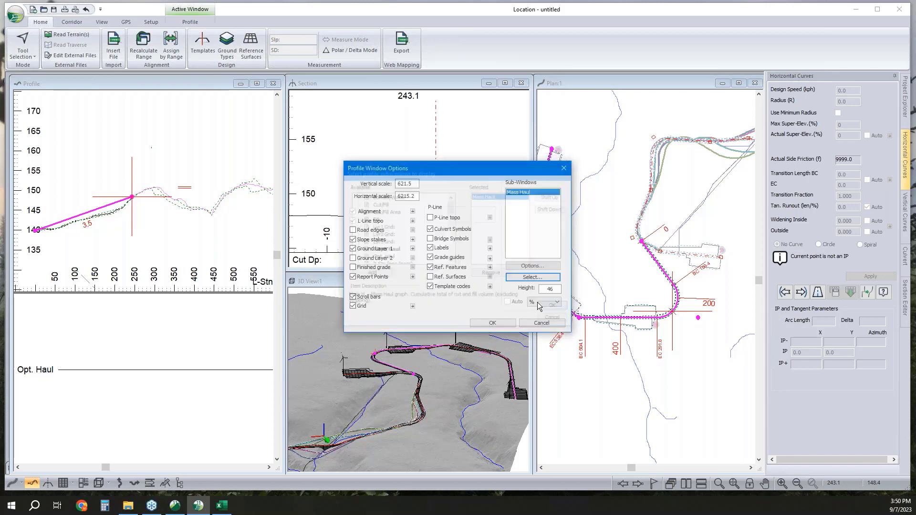
click(493, 323)
Step: Extend H-align2's vertical profile with grade points near stations 468, 497 and 682, placing the last at elevation 147.7
scroll(186, 228, down, 3)
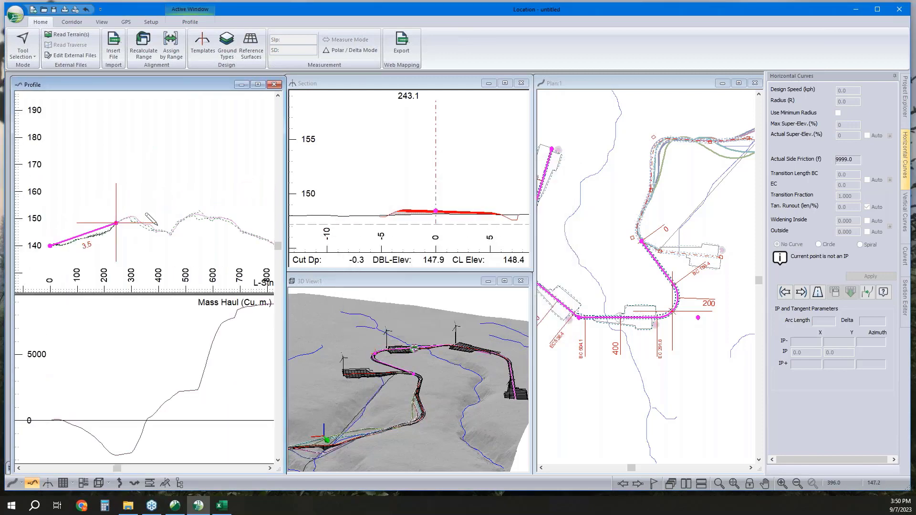
drag(156, 230, 157, 223)
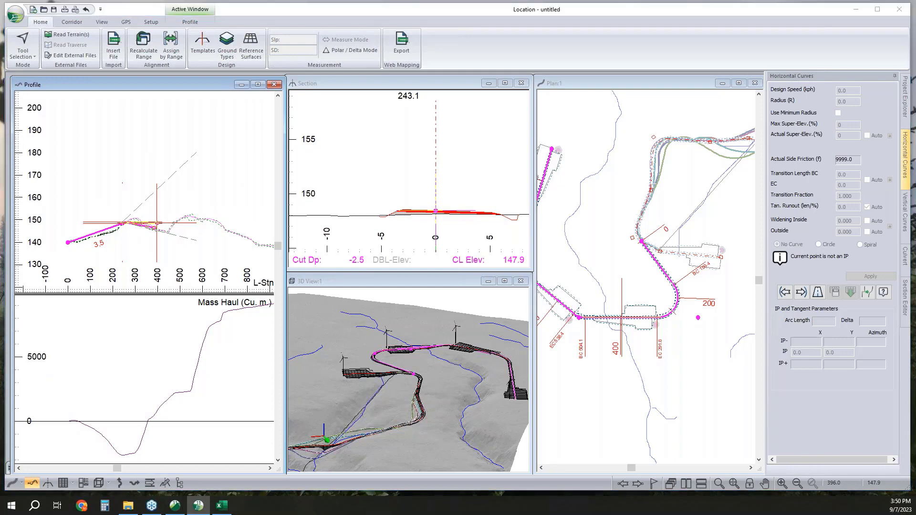
click(157, 223)
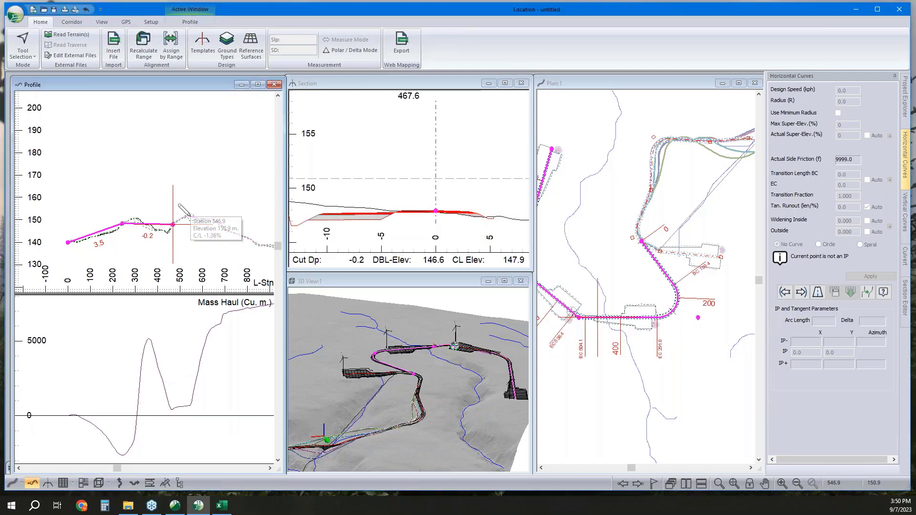
click(184, 221)
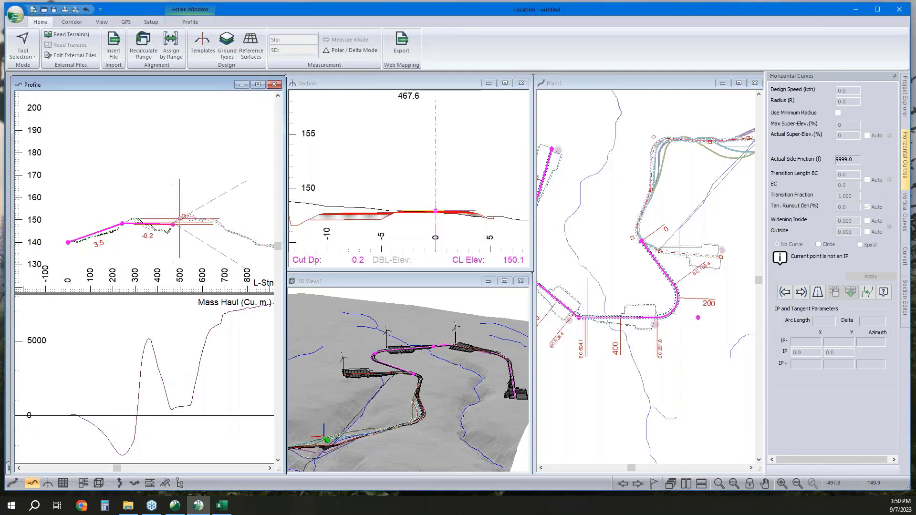
click(214, 220)
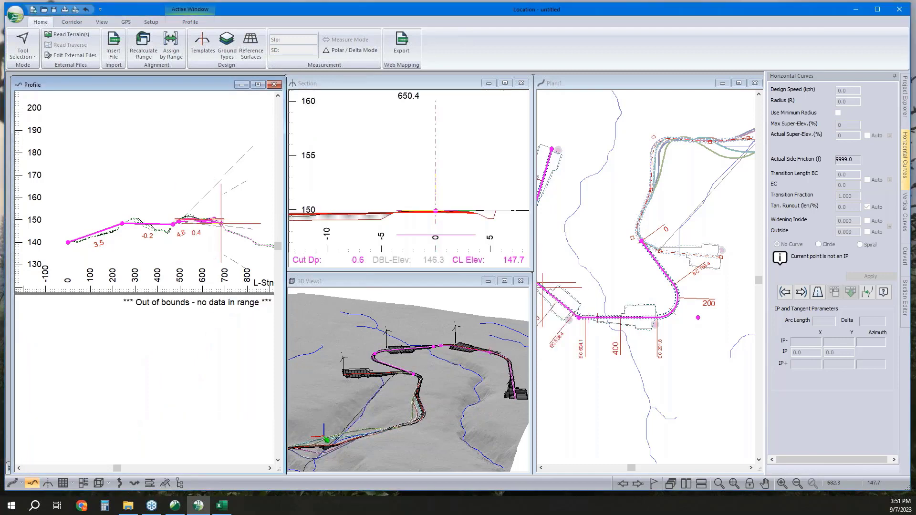
click(221, 224)
Step: Continue H-align2's grade line to about station 995 at elevation 131.7 and on to the profile's end at about elevation 132
scroll(182, 224, down, 1)
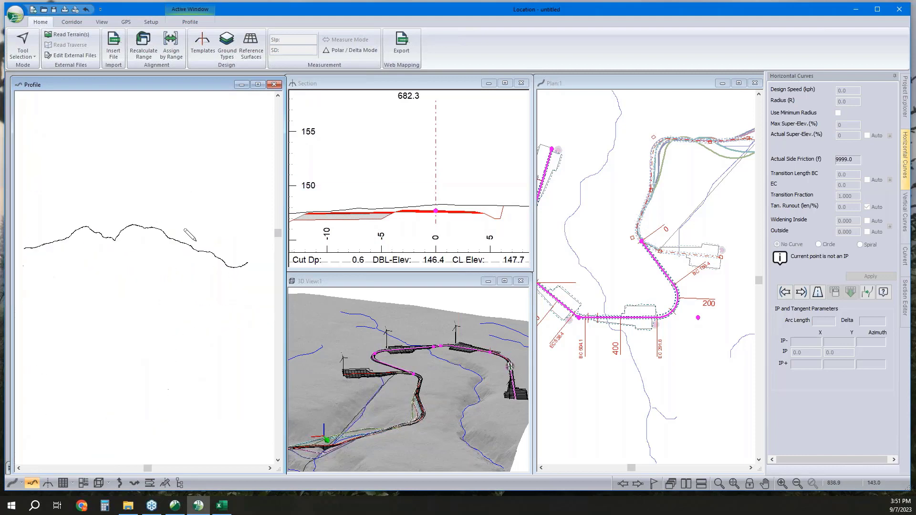
mouse_move(214, 257)
mouse_down()
mouse_move(176, 237)
mouse_move(218, 250)
mouse_up()
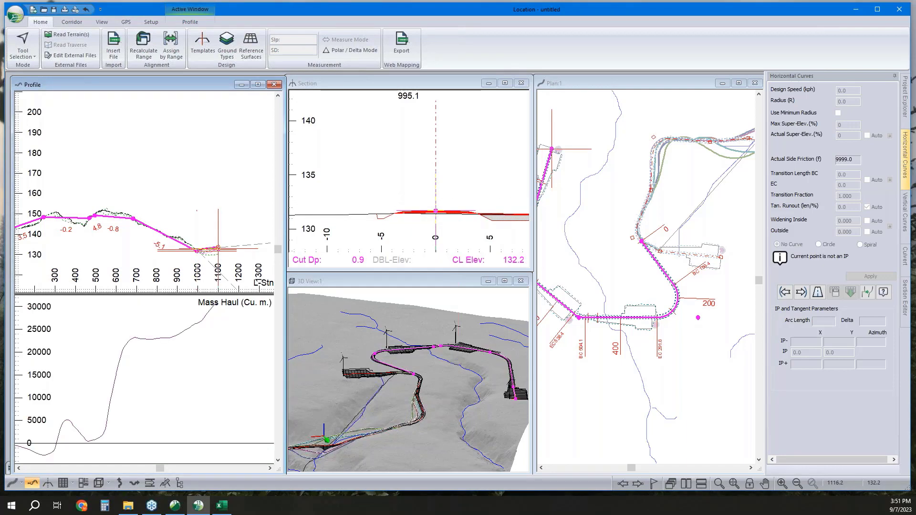
right_click(211, 205)
click(219, 213)
Step: Check the cross sections at stations 995.1 and 920, and add a VIP at about station 921, elevation 137.0
click(202, 255)
scroll(201, 255, down, 3)
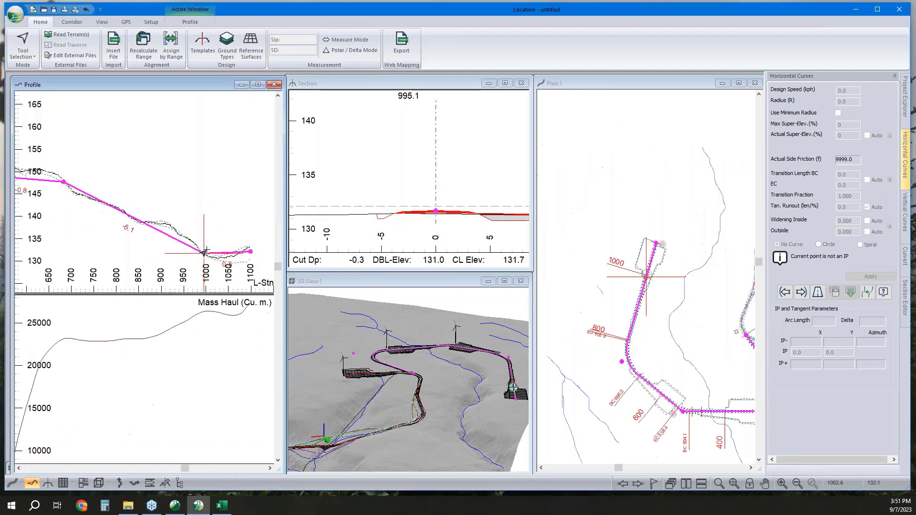
click(181, 240)
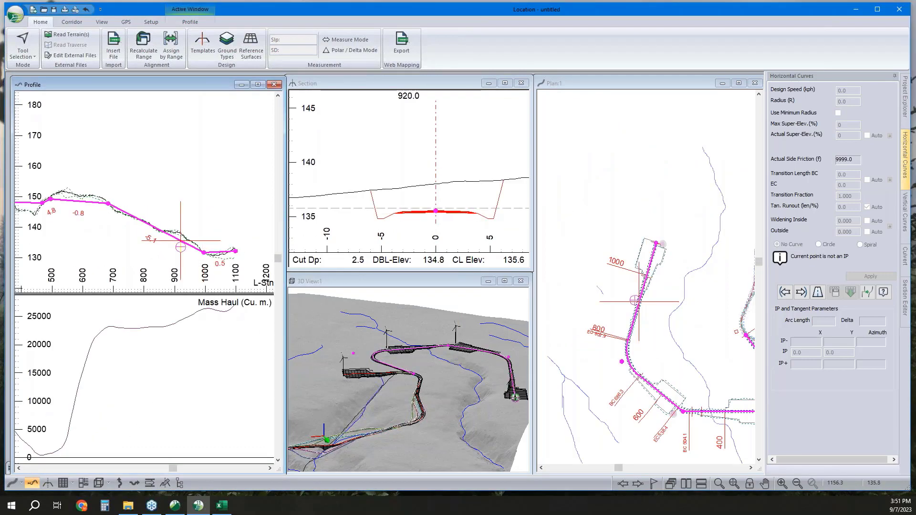
right_click(180, 213)
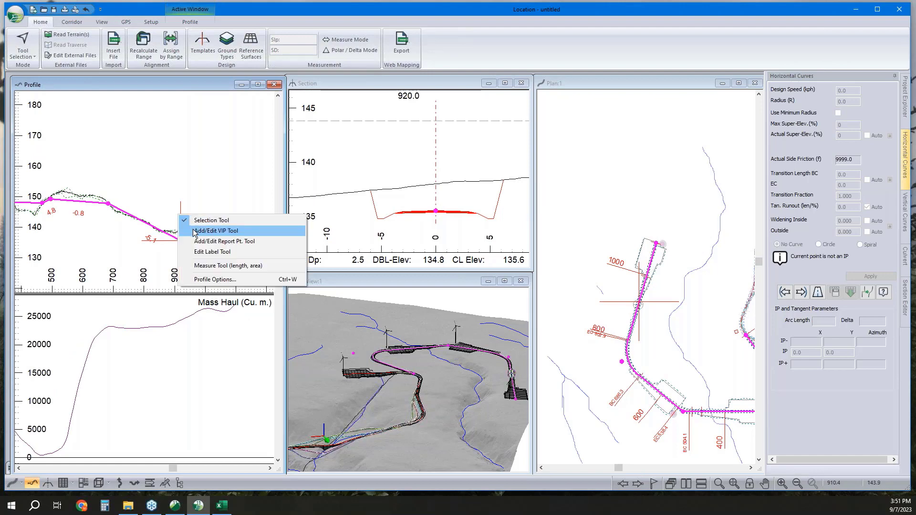
click(201, 227)
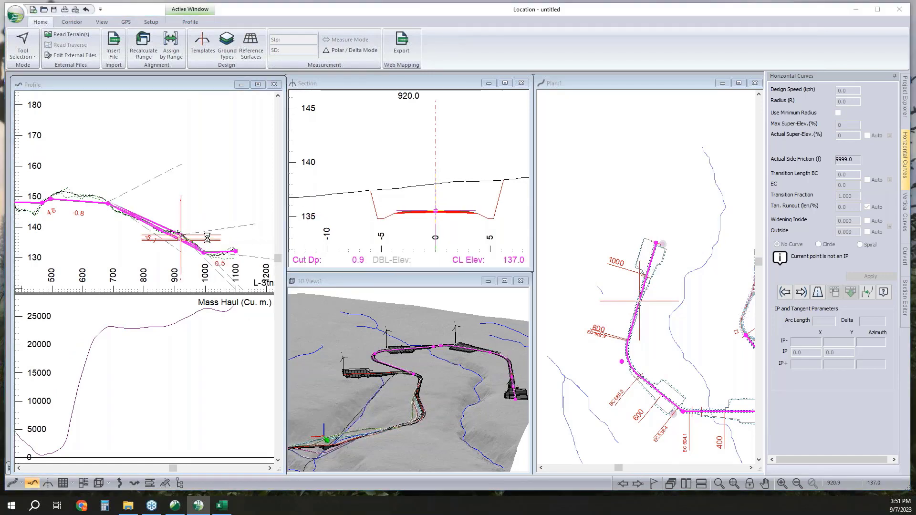
right_click(231, 244)
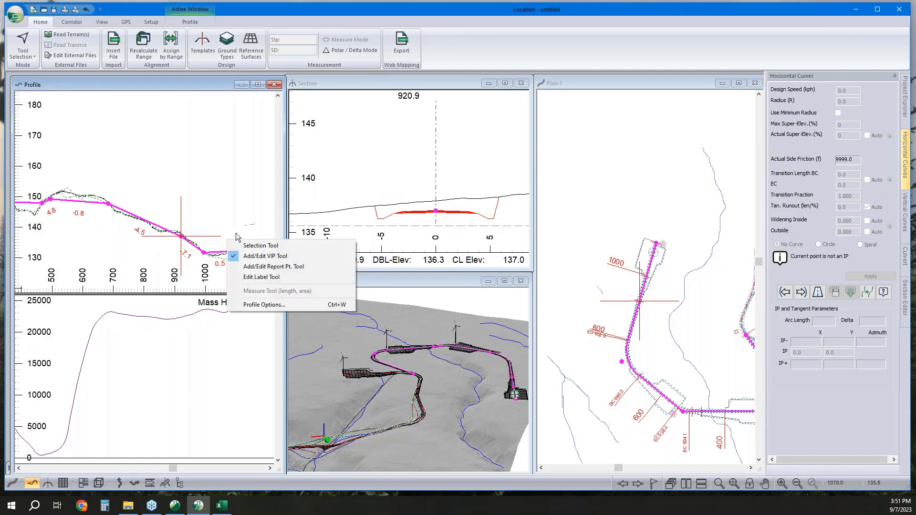
click(241, 243)
right_click(224, 239)
click(246, 248)
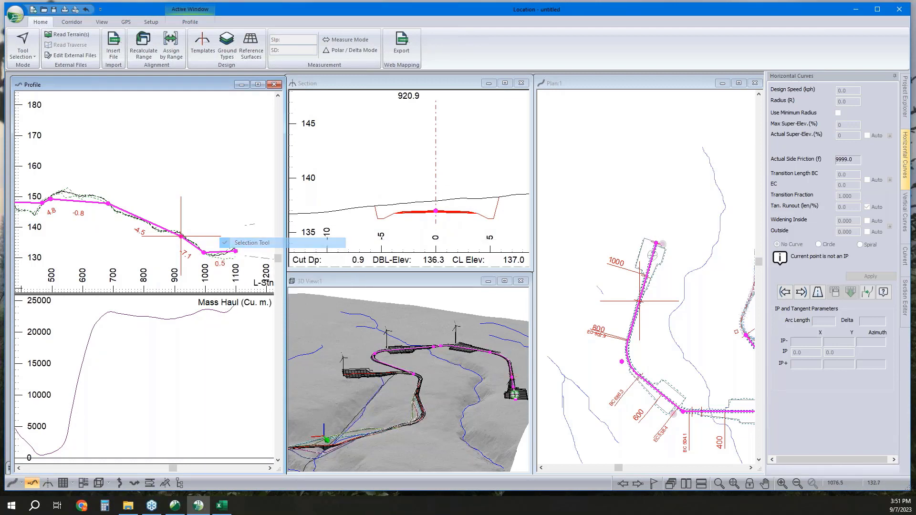
Step: Move the VIP near station 995 back to about station 958 and raise the profile's end point to about elevation 135
click(206, 254)
right_click(199, 247)
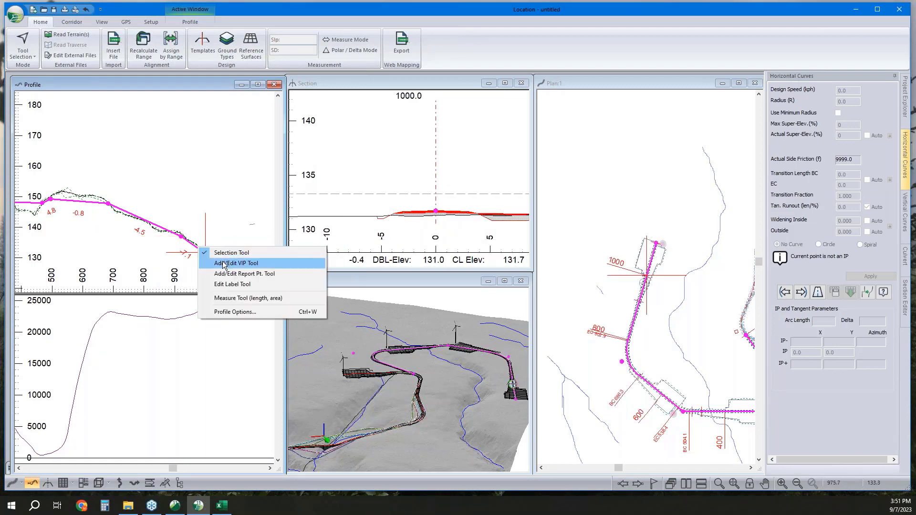
click(224, 262)
drag(199, 252, 193, 251)
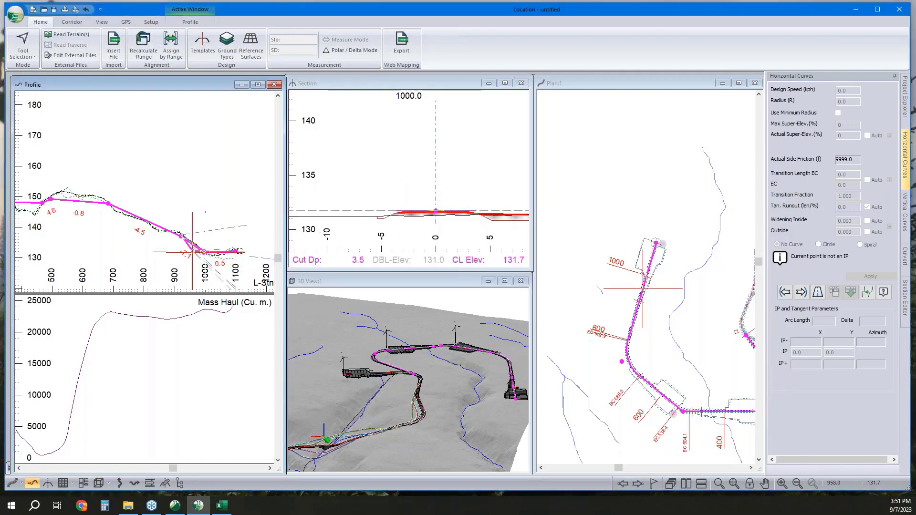
click(240, 243)
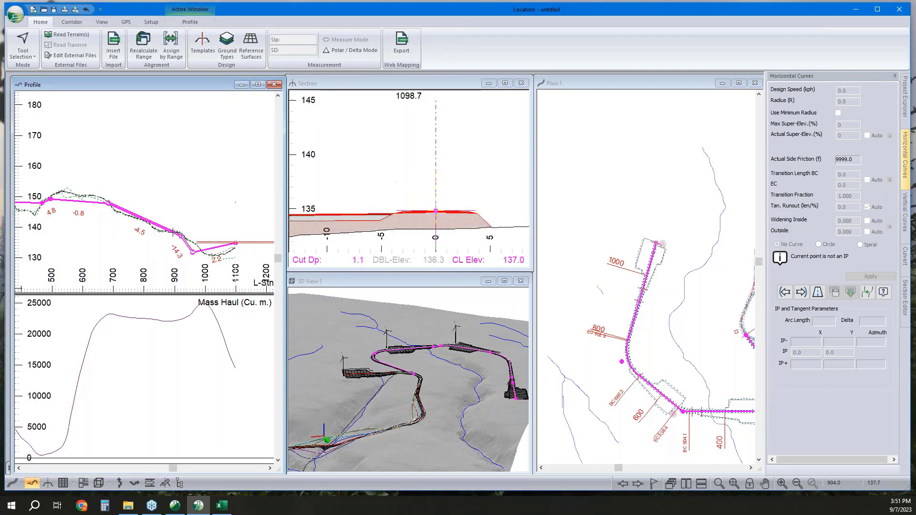
Step: Adjust the last two intermediate VIPs, shifting one to about station 840 and the other to station 944.3 at elevation 133.7
click(194, 252)
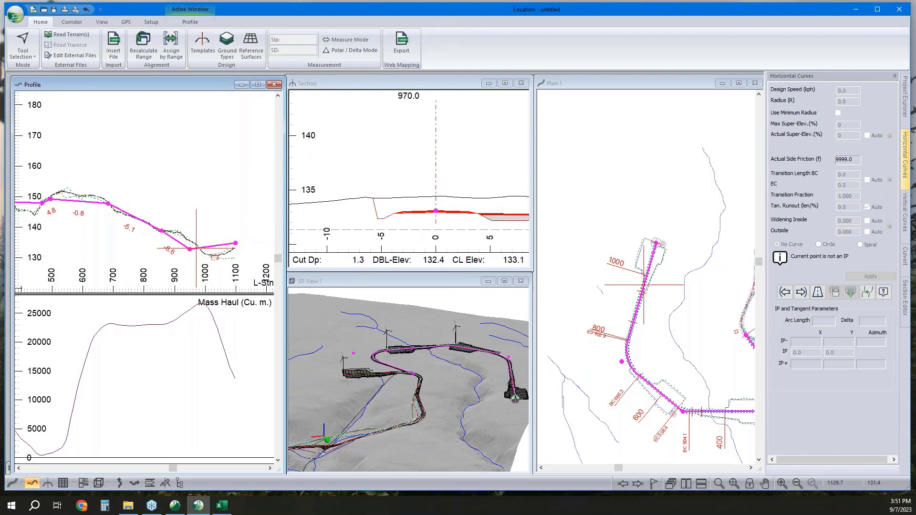
right_click(131, 228)
click(147, 233)
click(187, 250)
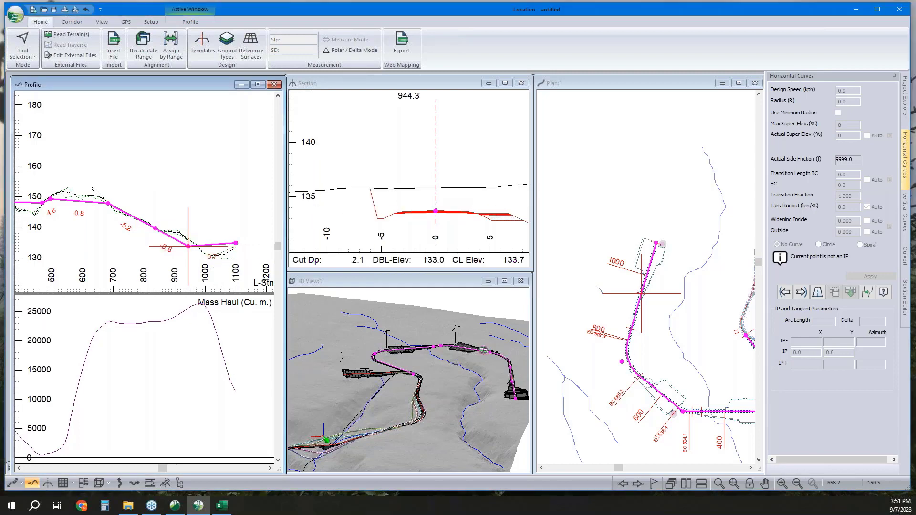
Step: Move H-align2's first intermediate VIP to station 251.1 at elevation 149.9 and return to the Selection Tool
middle_drag(98, 217, 152, 215)
drag(86, 216, 89, 210)
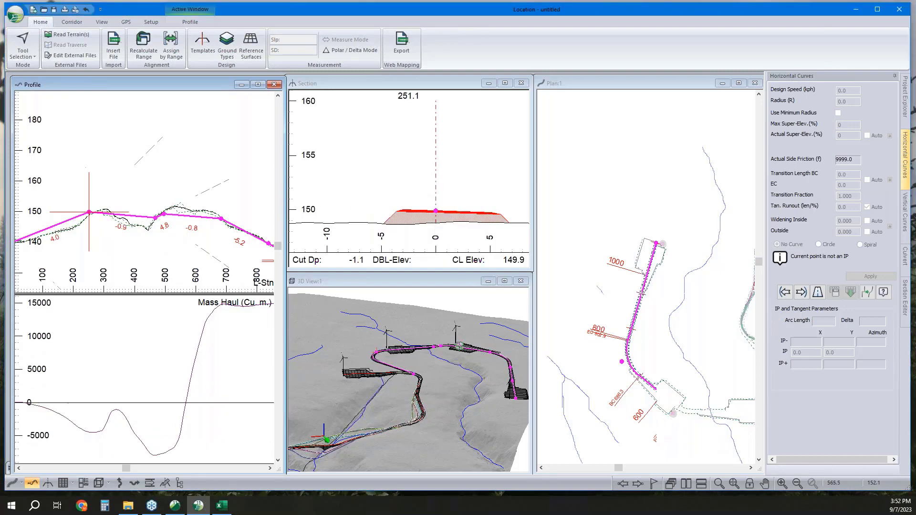
right_click(174, 204)
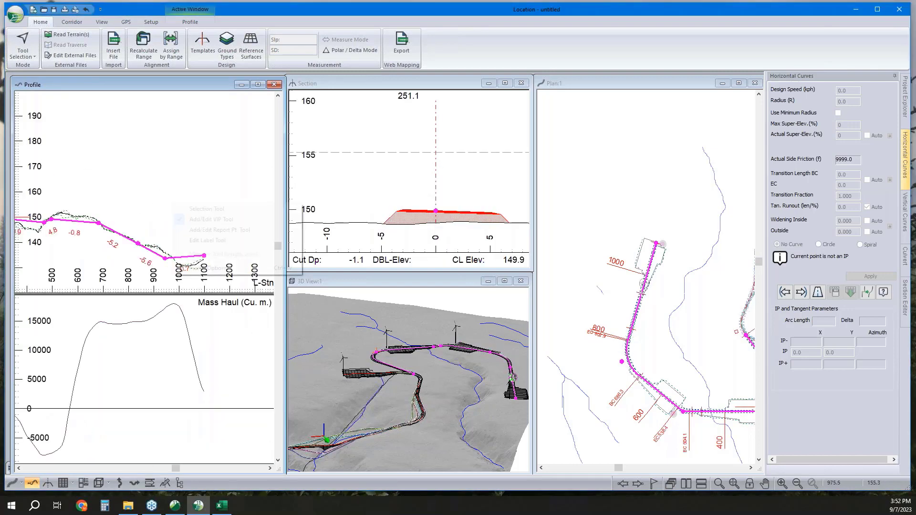
click(194, 211)
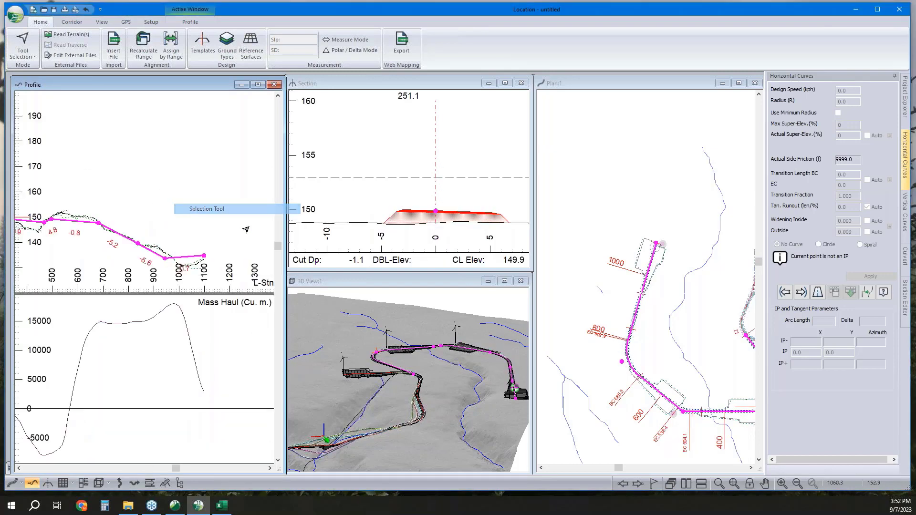
Step: Apply a parabolic vertical curve with a K value of 5 to the VIP at station 251.1
click(906, 212)
click(817, 201)
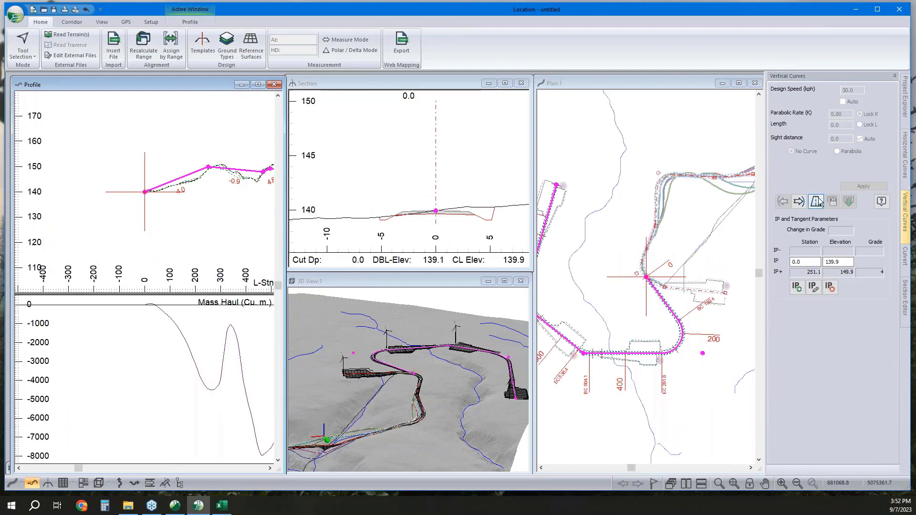
click(799, 201)
click(837, 151)
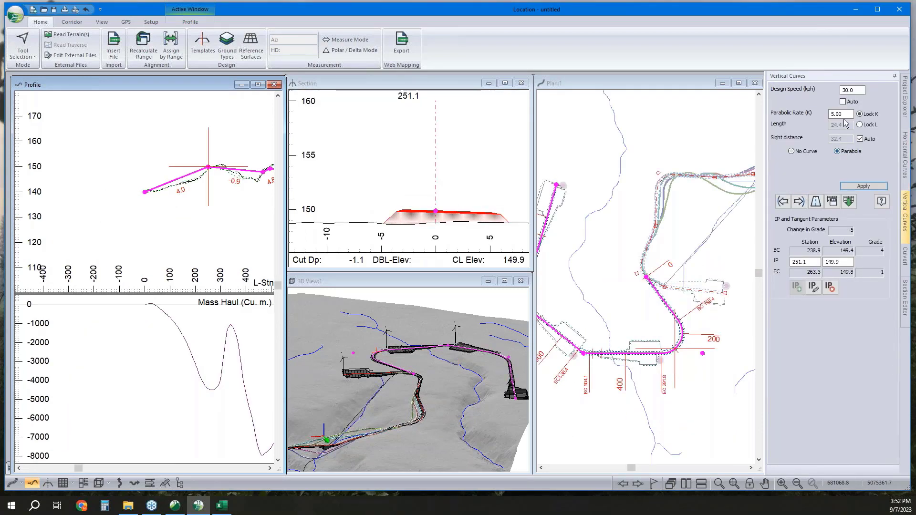
click(863, 186)
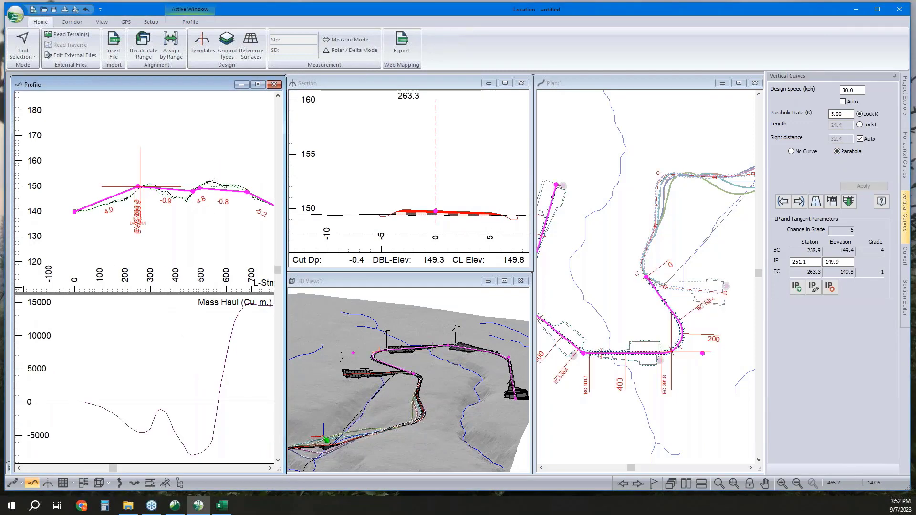
Step: Recalculate only the current alignment, H-align2 with V-align 1, including Re-Cost and Fuel and Usage, and check its total cost
middle_drag(201, 204, 166, 213)
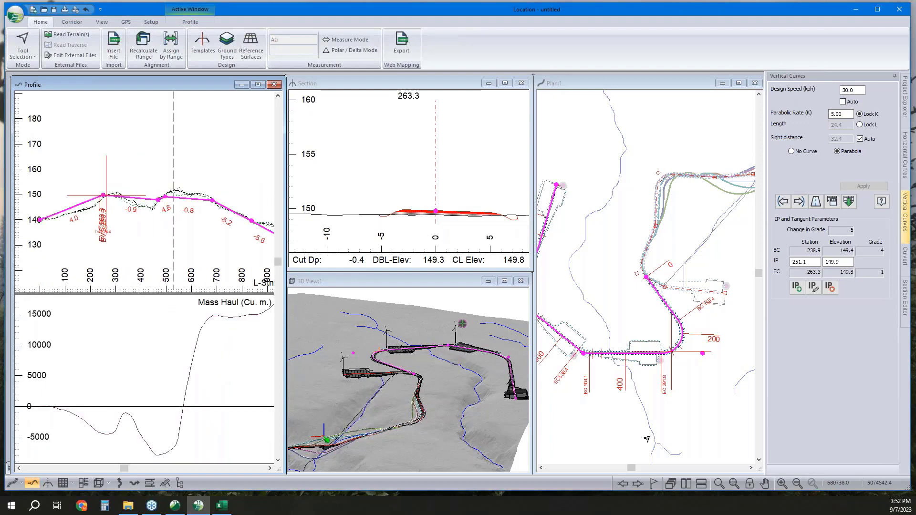
scroll(180, 280, up, 3)
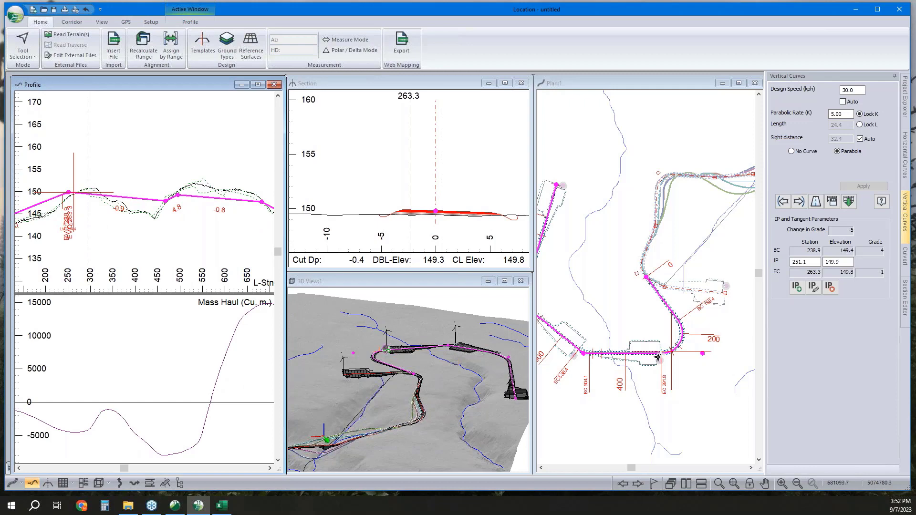
click(905, 111)
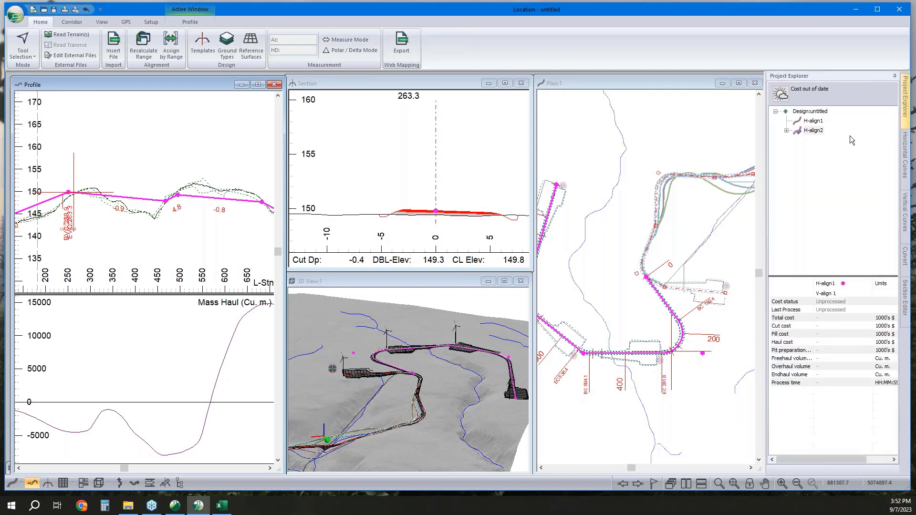
click(796, 131)
double_click(826, 144)
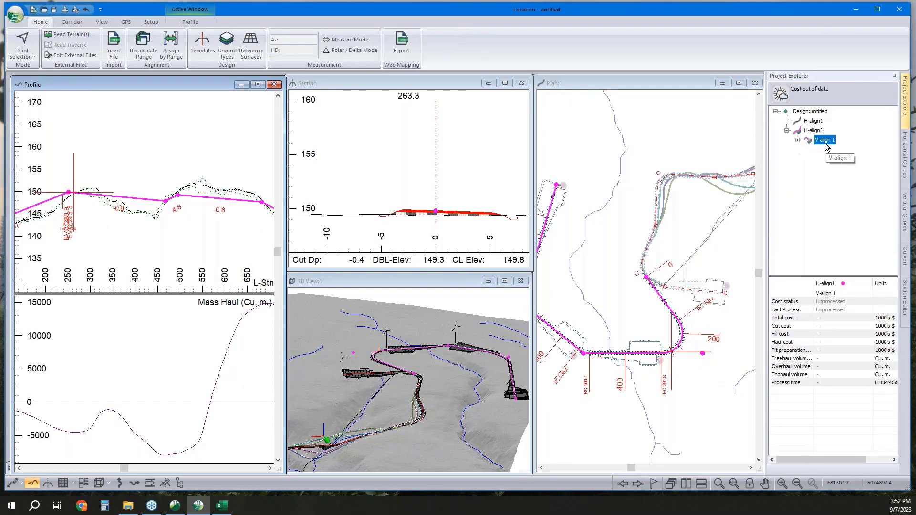
click(148, 47)
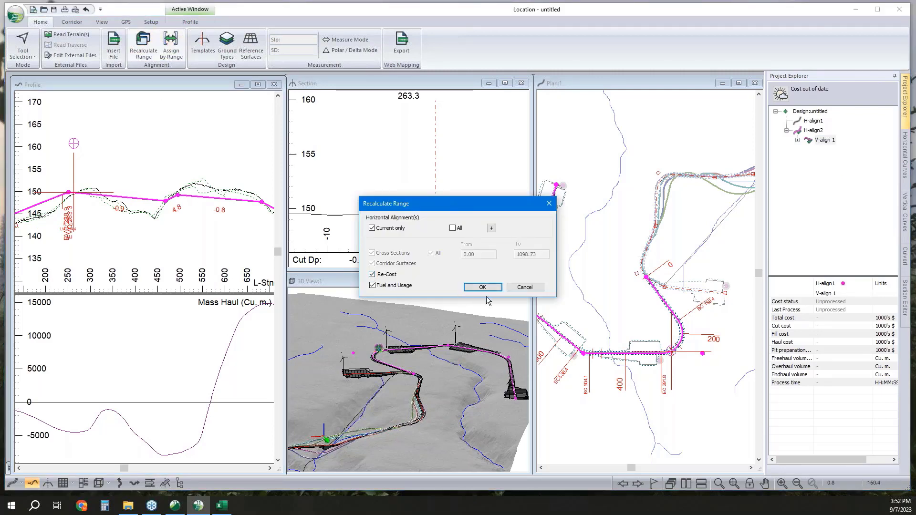
click(483, 287)
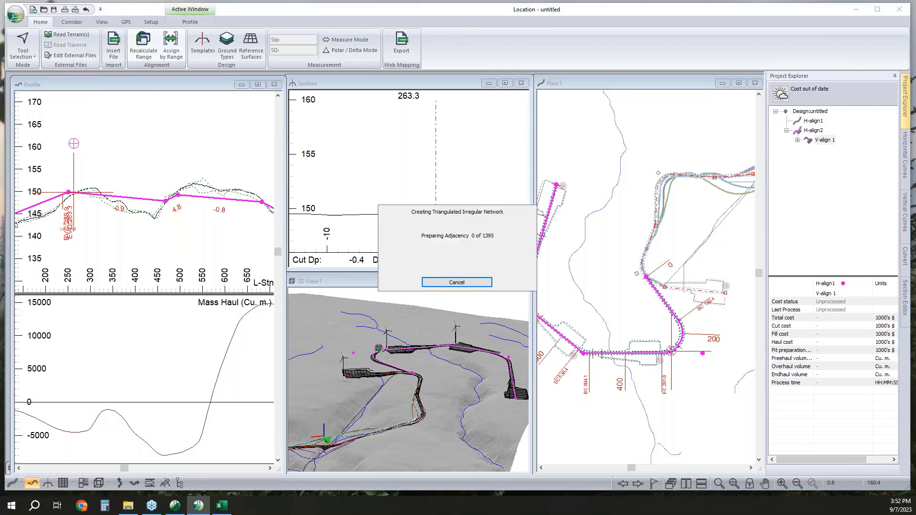
click(829, 319)
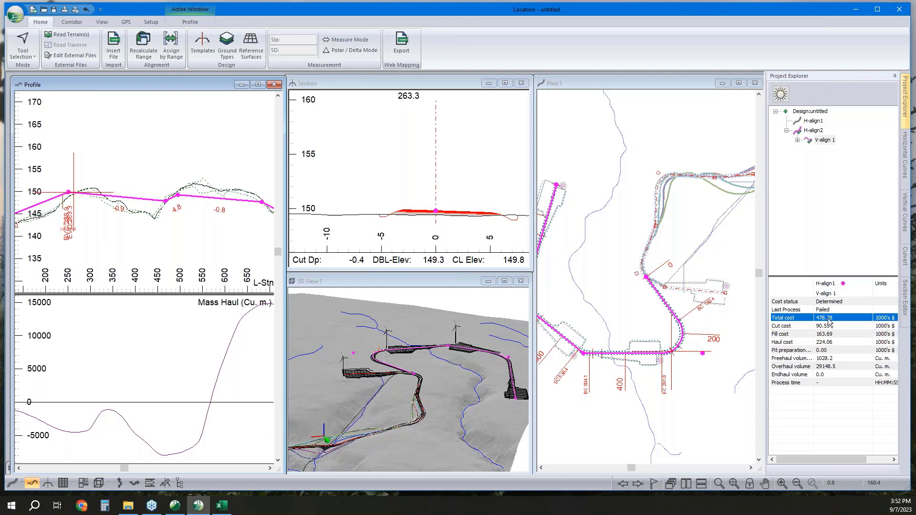
Step: Add vertical alignment V-align 2 to H-align2, sampling the sections at a spacing of 20 m instead of all sections
scroll(216, 221, down, 1)
middle_drag(215, 222, 150, 191)
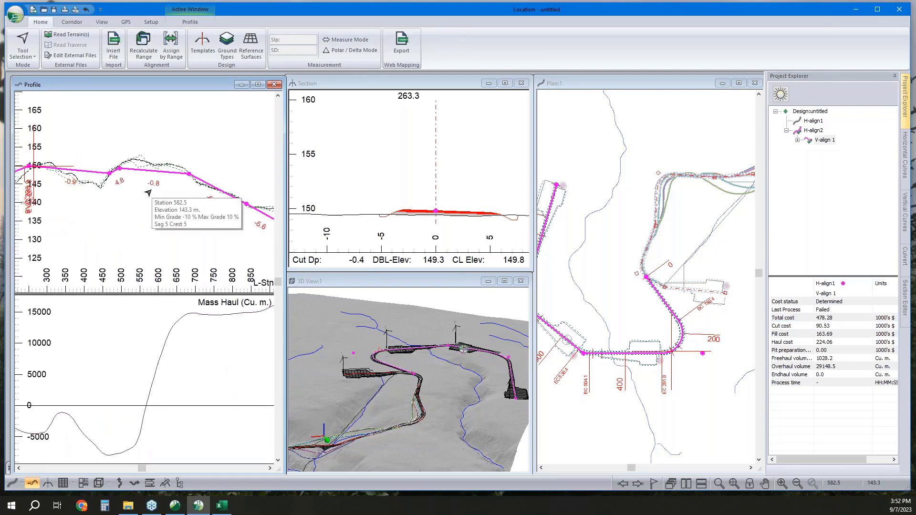
scroll(143, 198, down, 3)
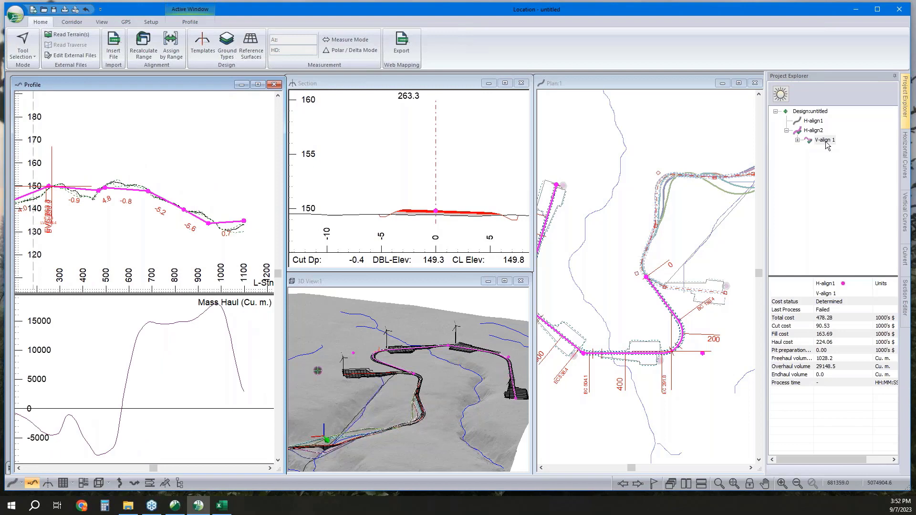
right_click(827, 144)
mouse_move(830, 149)
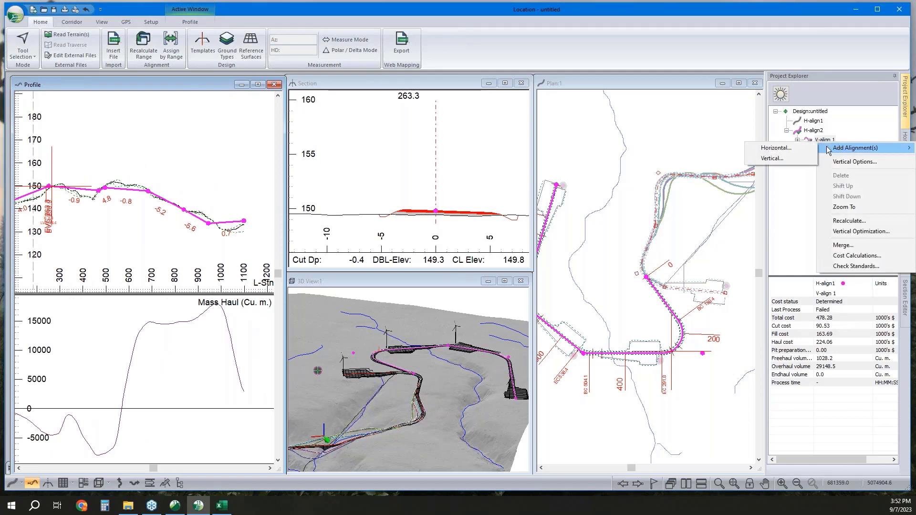
click(779, 159)
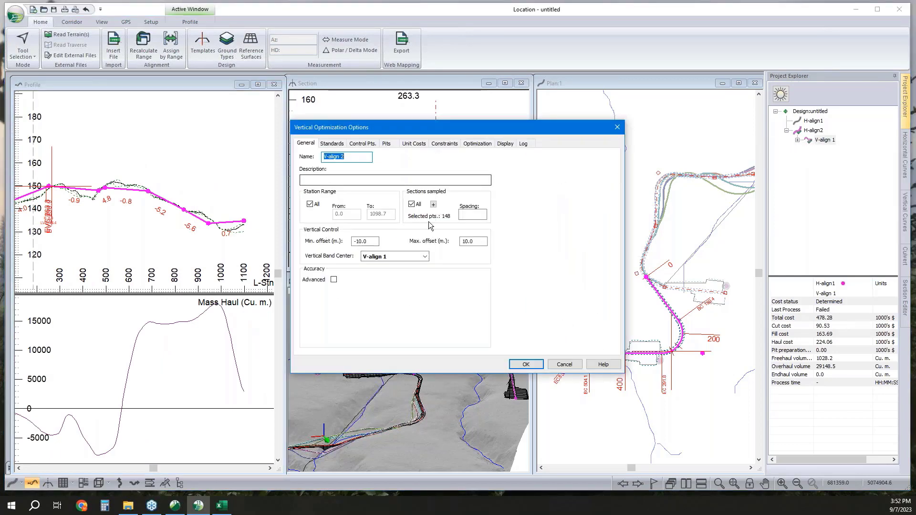
click(412, 205)
click(469, 215)
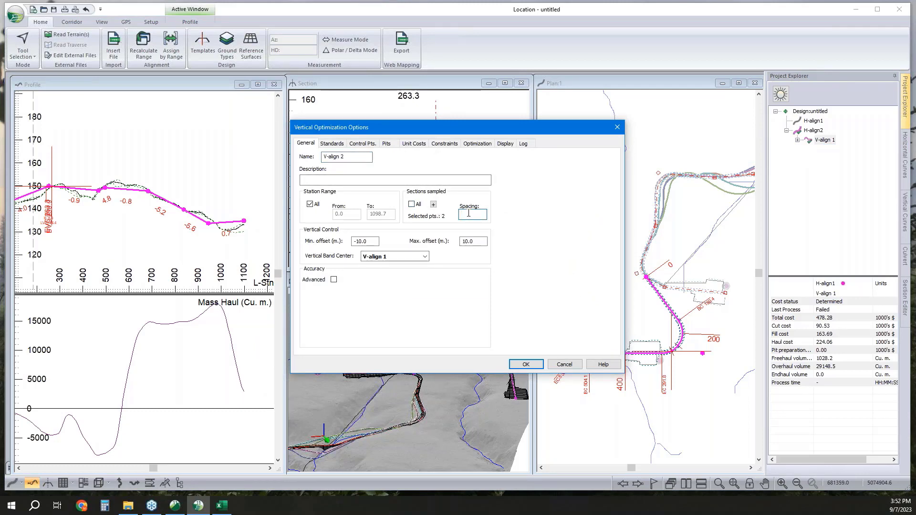
text(20)
click(526, 364)
click(482, 287)
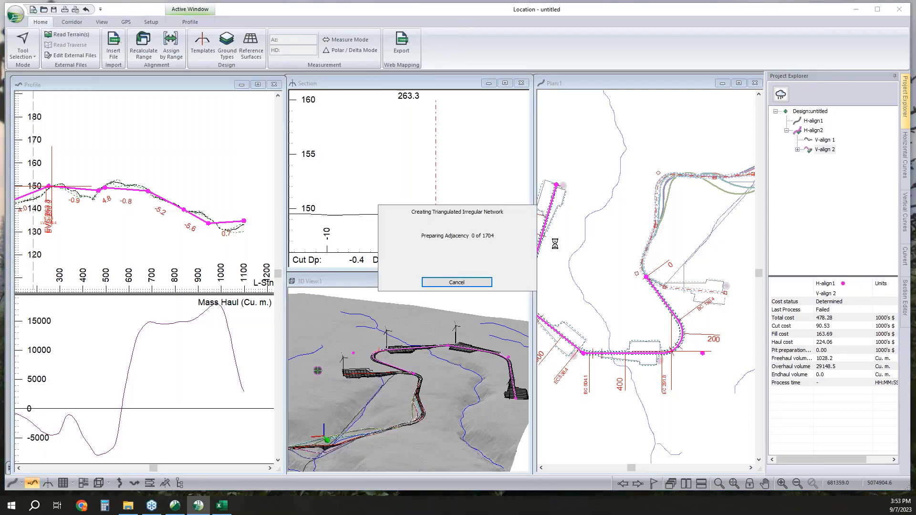
Step: Check in the plan view the stations where the first turbine pad along H-align2 begins and ends
click(657, 355)
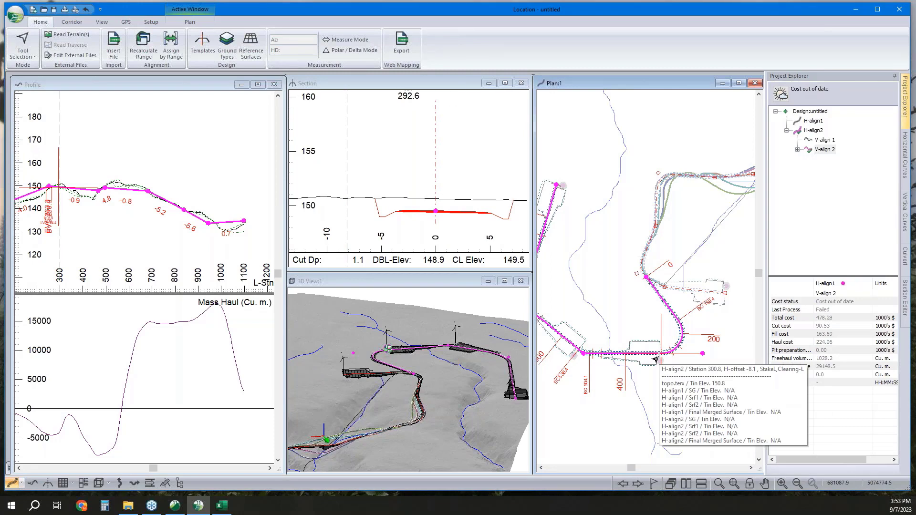
scroll(598, 356, up, 2)
click(598, 354)
click(599, 354)
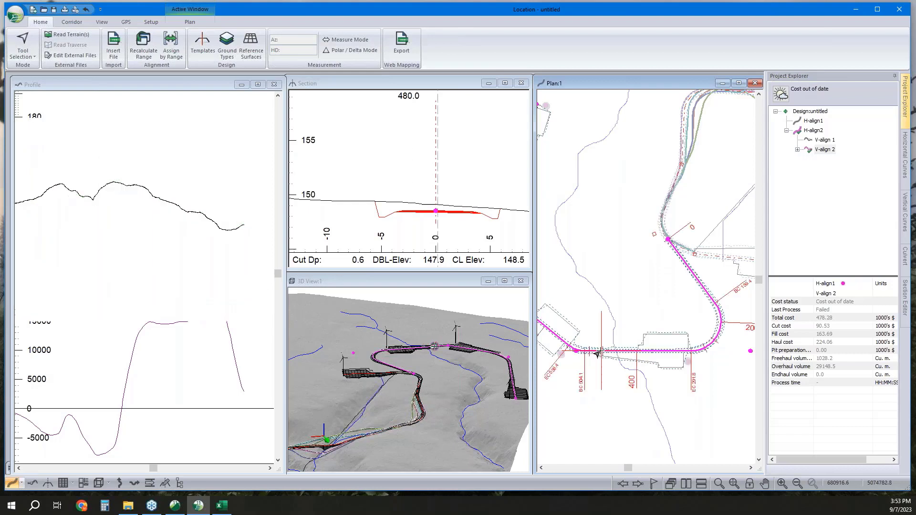
click(598, 353)
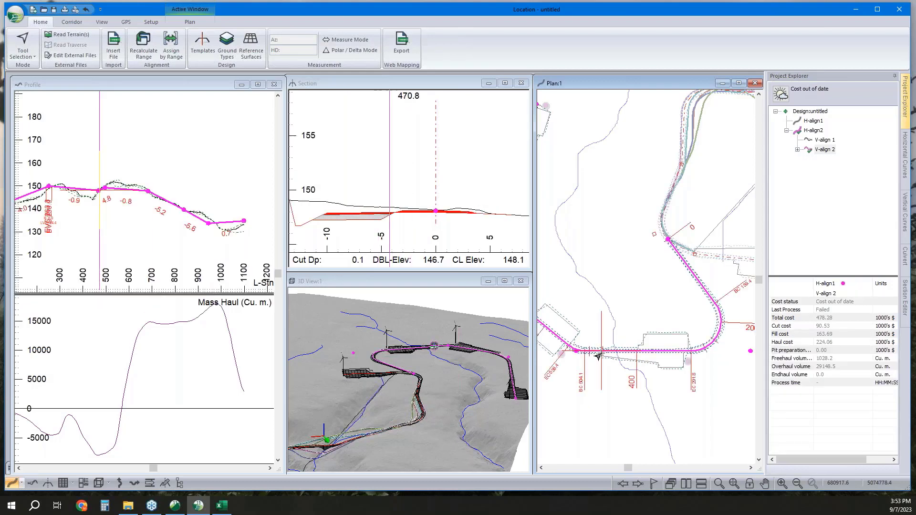
scroll(595, 349, up, 1)
right_click(592, 344)
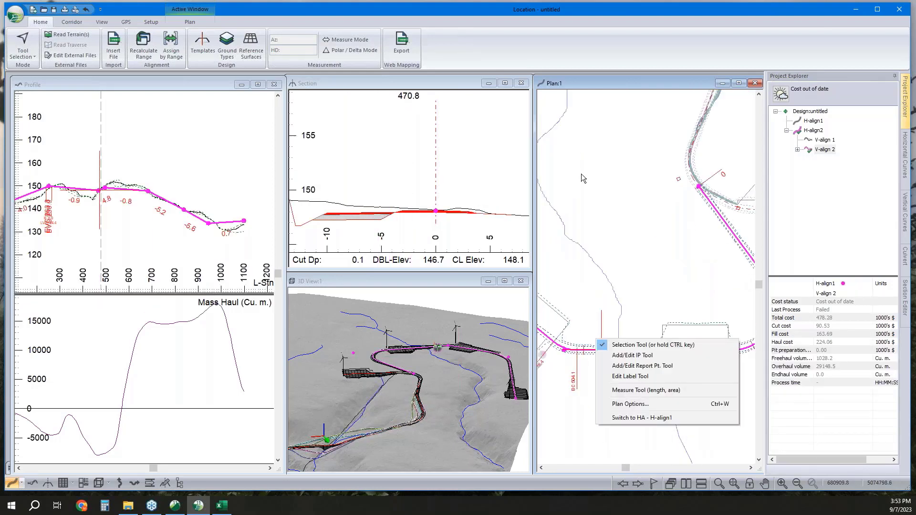
key(Escape)
scroll(634, 406, down, 1)
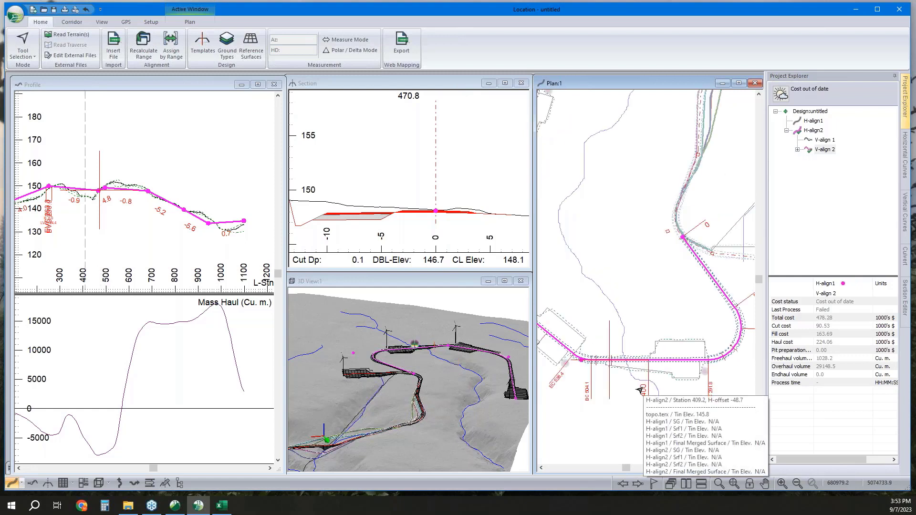
Step: Check in the plan view the stations where the second turbine pad begins and ends and where the last pad begins
click(574, 354)
middle_drag(585, 286, 656, 301)
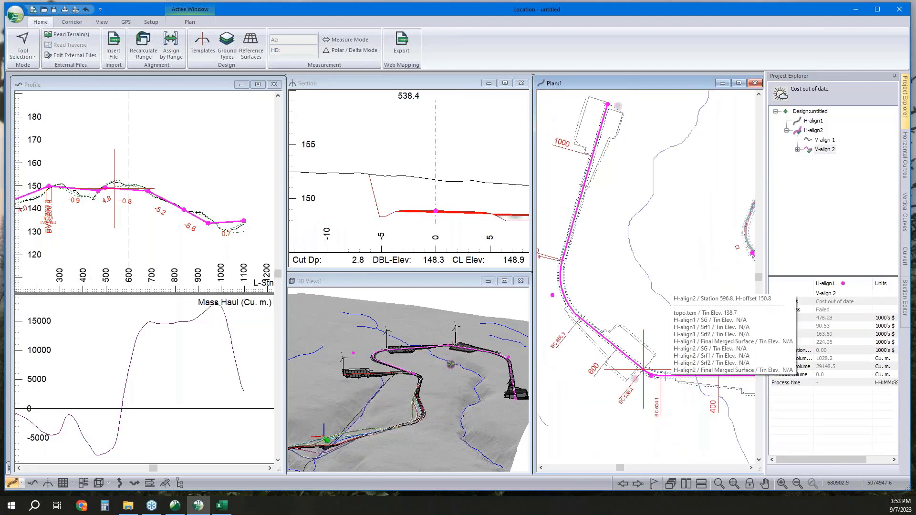
click(568, 303)
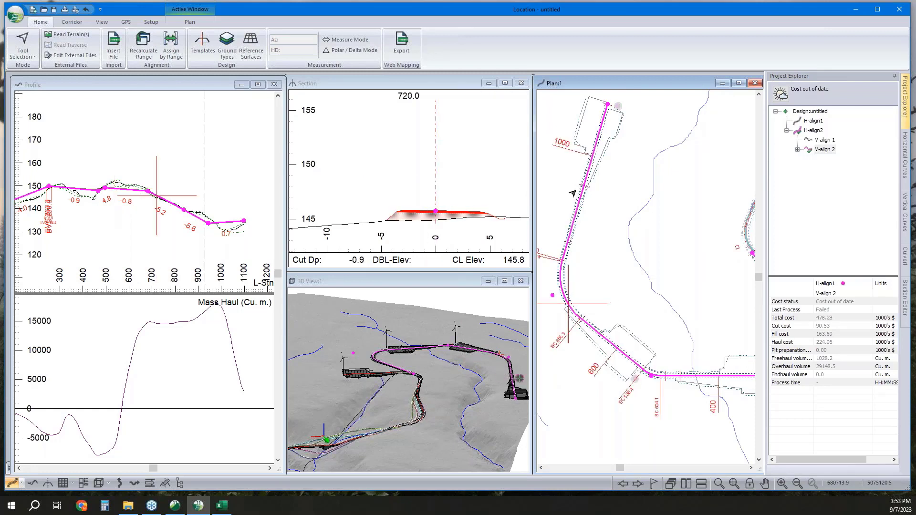
scroll(608, 180, up, 4)
click(584, 213)
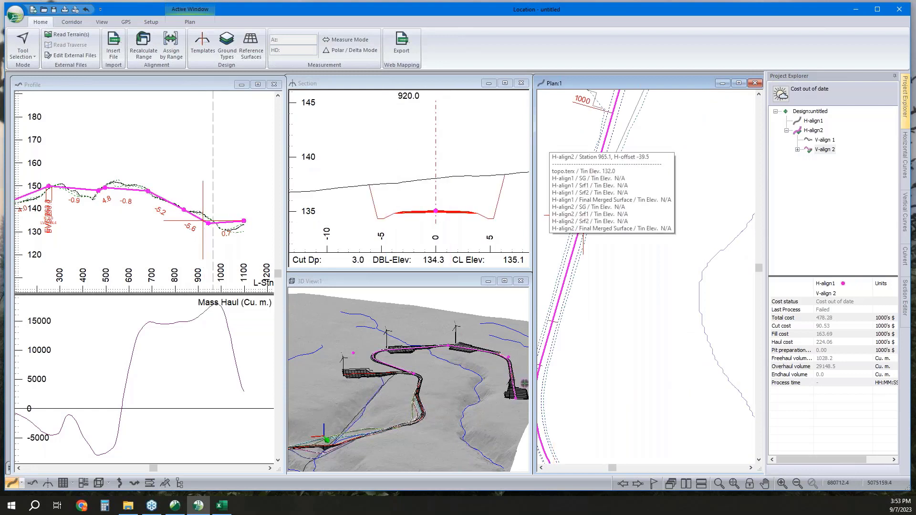
Step: In V-align 2's vertical optimization standards, set the grade range to a minimum of -12% and a maximum of 18%
right_click(825, 150)
click(835, 168)
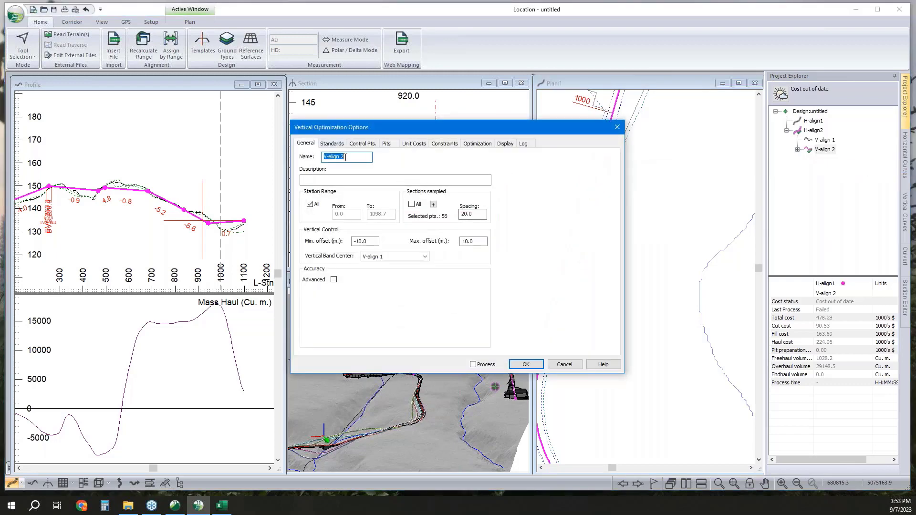
click(336, 144)
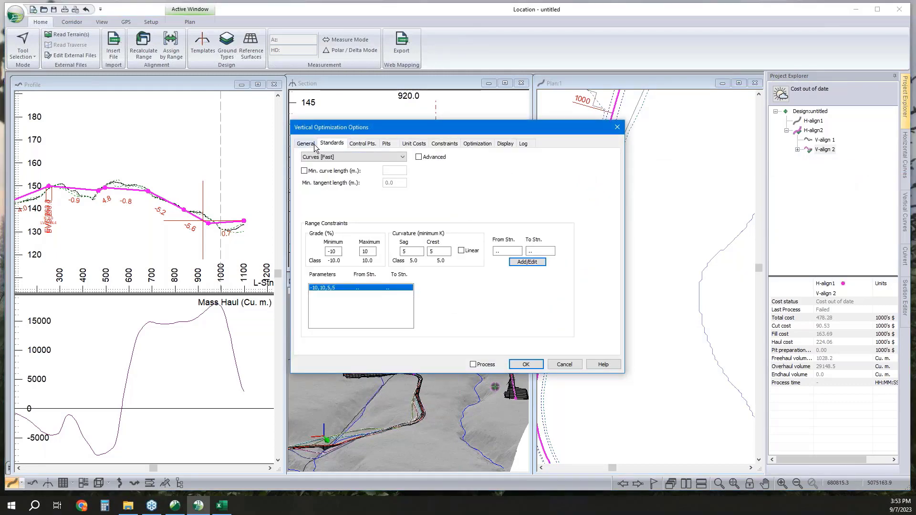
click(306, 144)
click(333, 145)
text(18)
click(535, 263)
Step: Add a linear range constraint with grades from -2% to 2% between stations 290 and 470
click(462, 252)
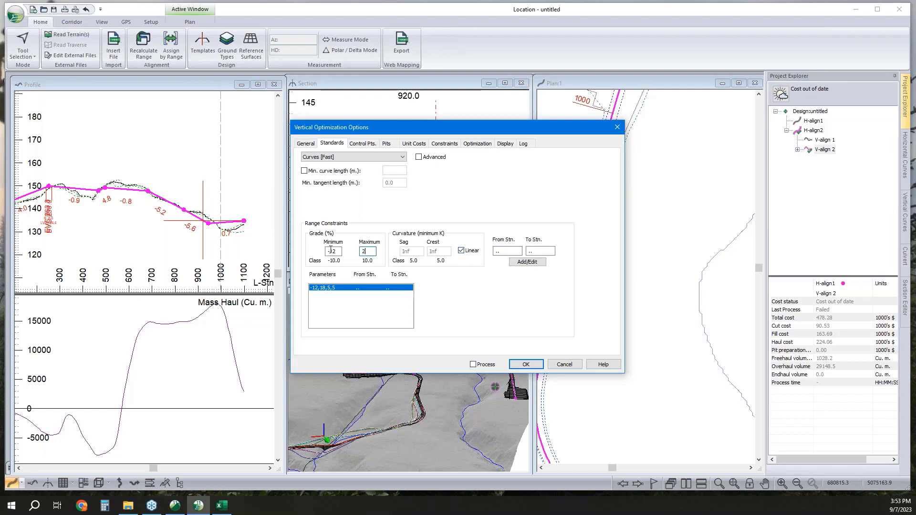
drag(337, 253, 333, 255)
text(470)
click(527, 262)
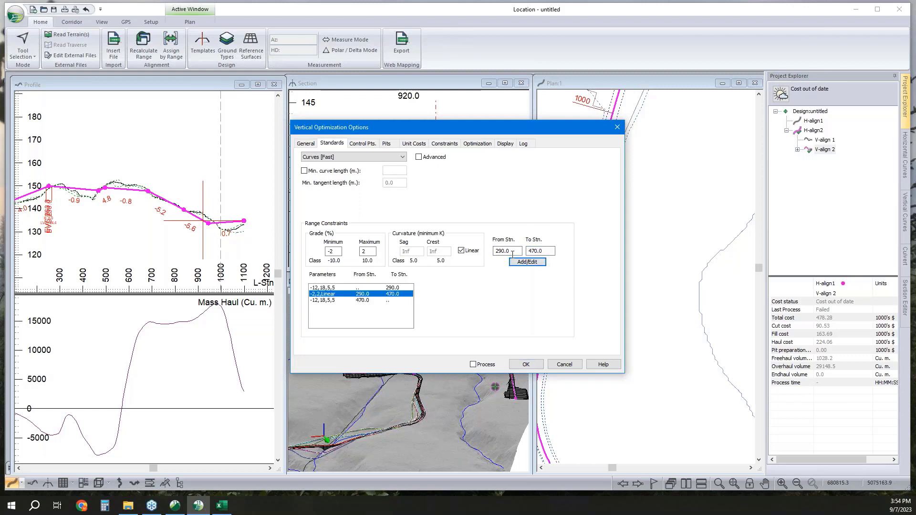
Step: Add the same linear -2% to 2% constraint from station 540 to 720 and from station 920 to the alignment's end
double_click(515, 251)
click(528, 262)
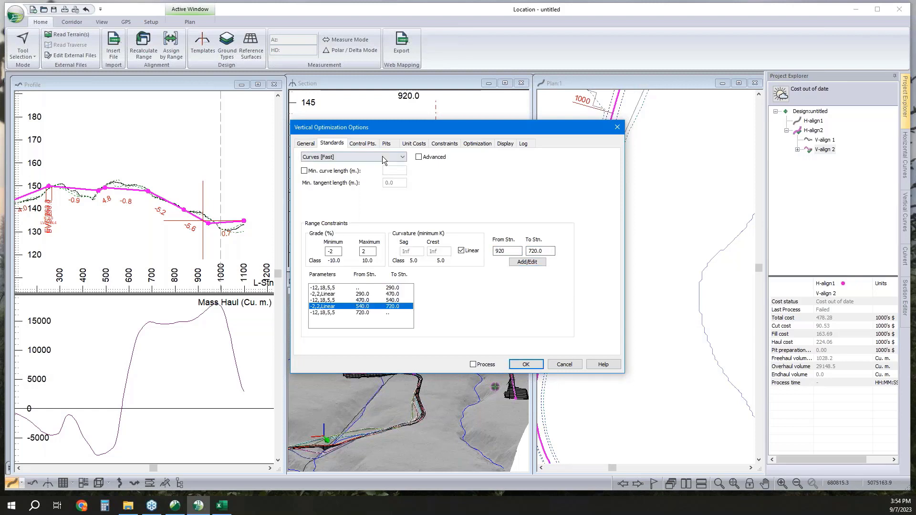
drag(543, 251, 523, 257)
key(BackSpace)
click(528, 262)
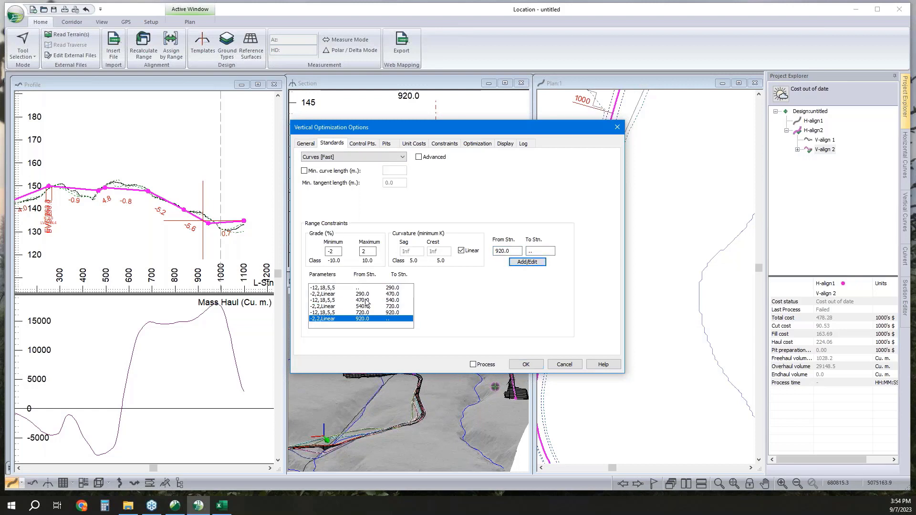
Step: Enable processing for V-align 2 and add a vertical control point at the start of the alignment
click(473, 365)
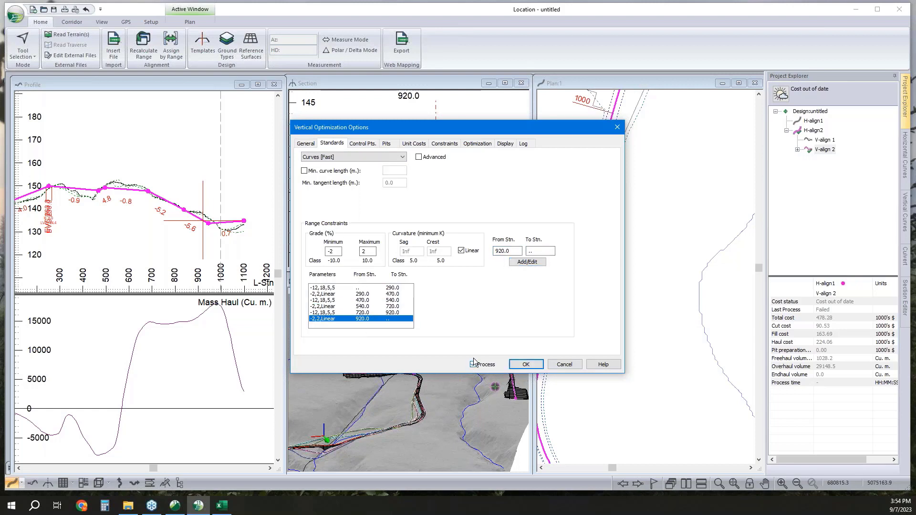
click(361, 146)
click(466, 271)
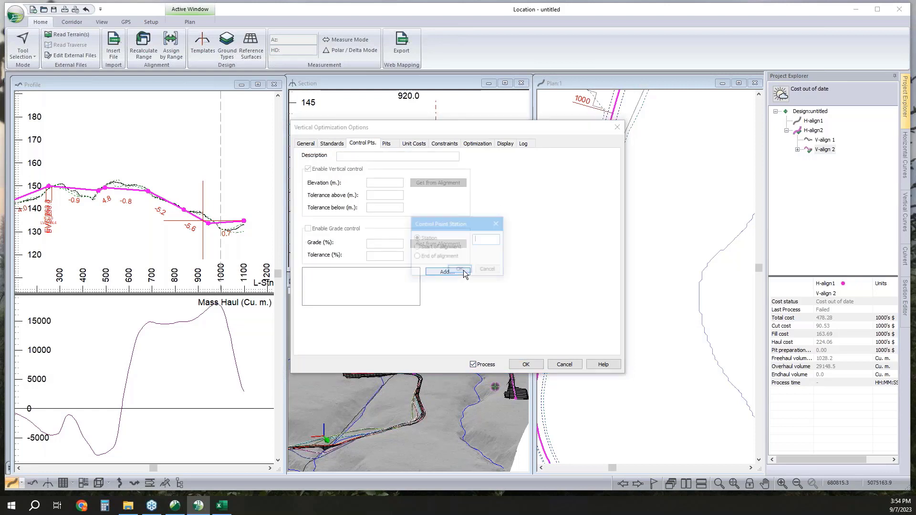
key(Down)
click(460, 270)
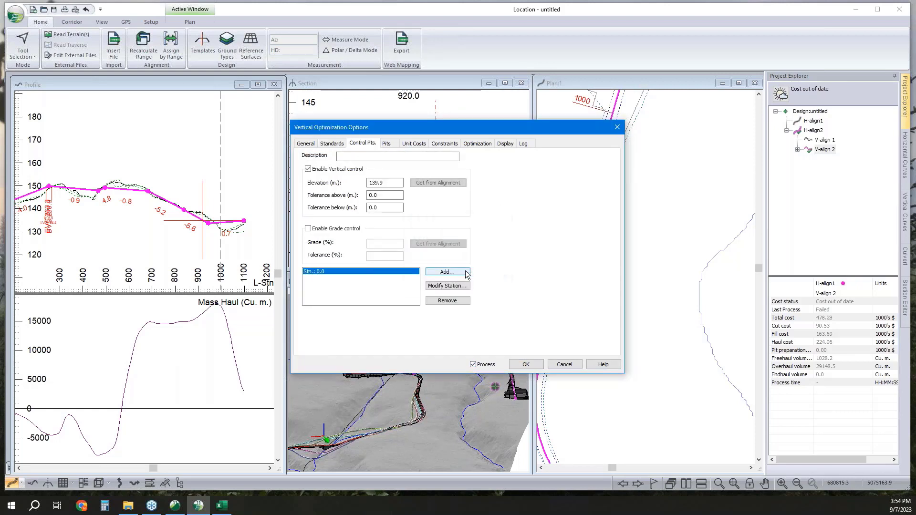
Step: Run the vertical optimization of V-align 2 and close its optimization and cost log
click(525, 364)
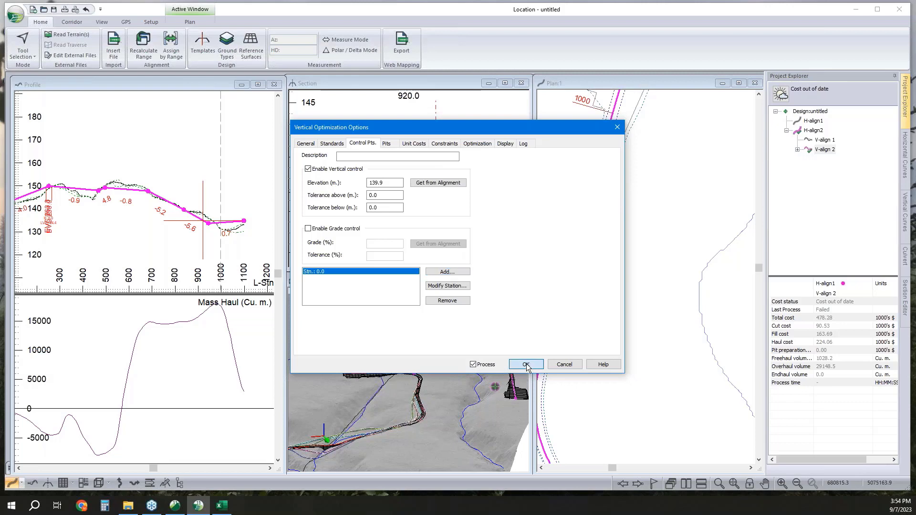
click(429, 302)
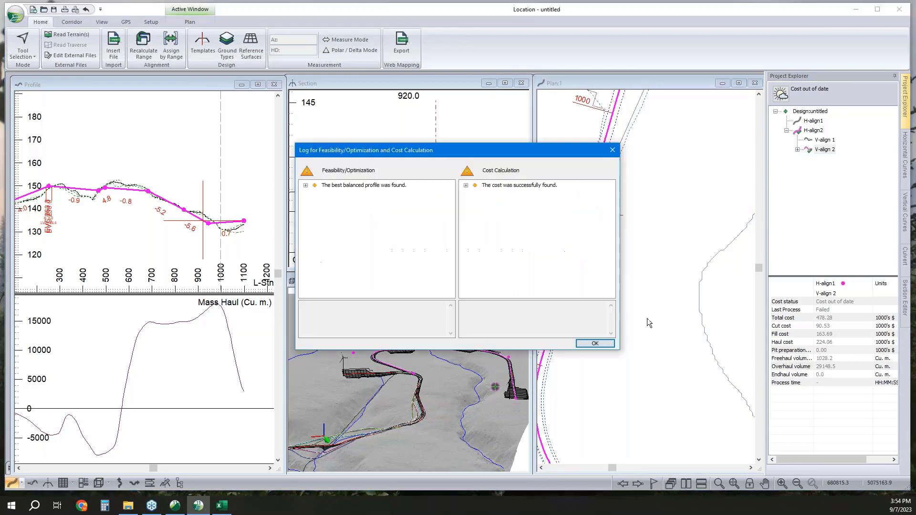
click(604, 343)
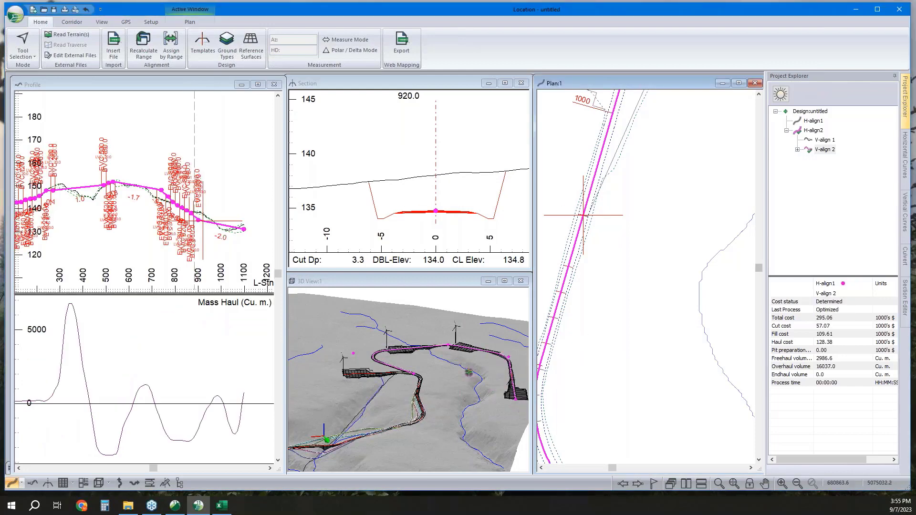
Step: Examine V-align 2's optimized profile and the cross section at station 430
click(171, 223)
middle_drag(171, 223, 152, 232)
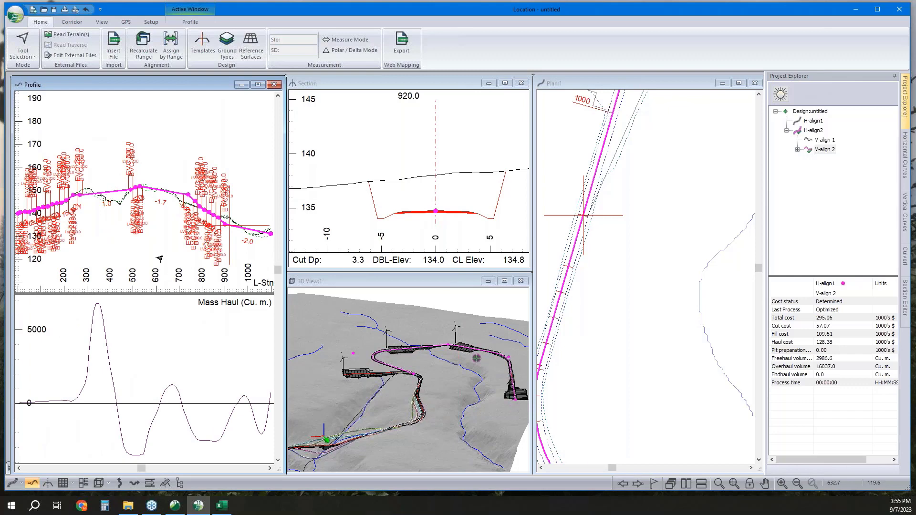
scroll(149, 254, down, 1)
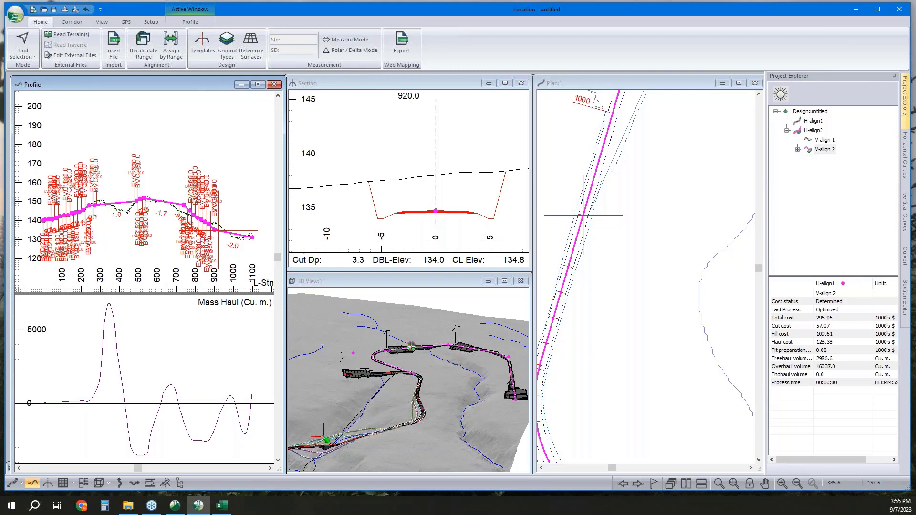
scroll(128, 217, up, 1)
click(136, 211)
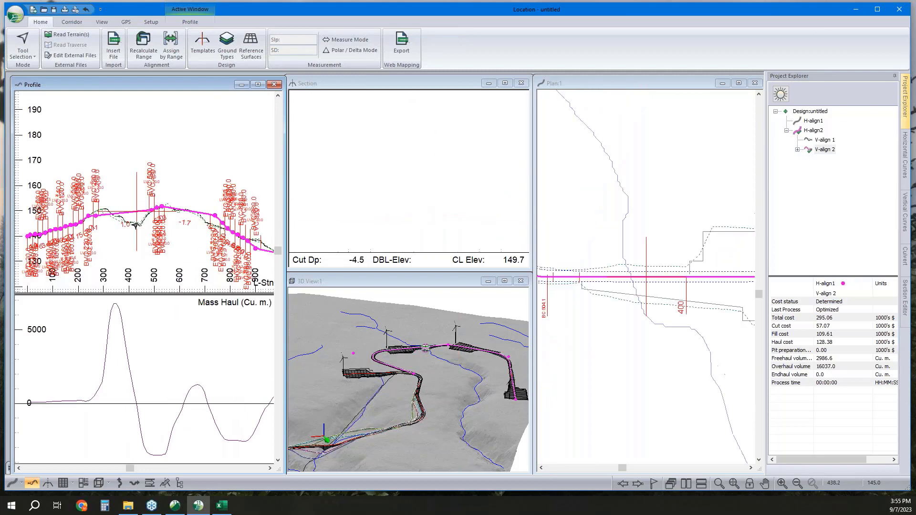
click(459, 164)
middle_drag(460, 164, 470, 120)
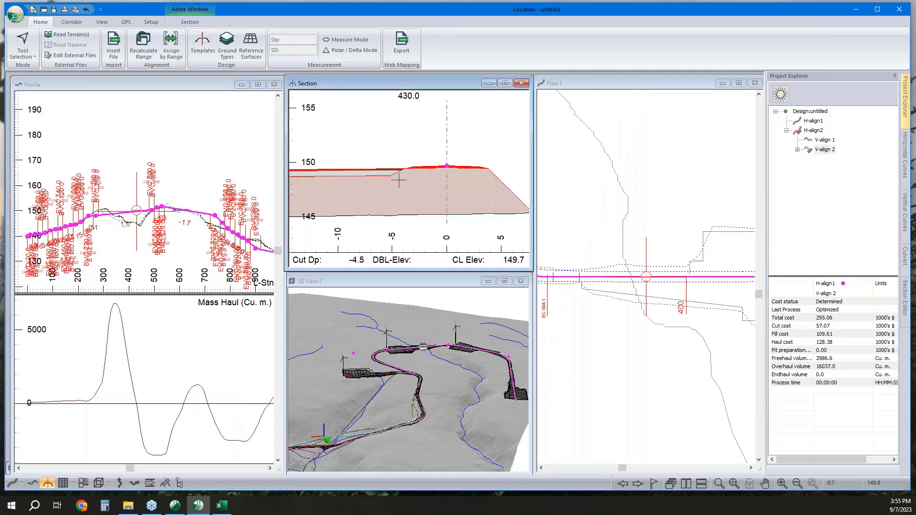
Step: Examine the cross section at station 310 and view the turbine pad there in the 3D view
click(107, 217)
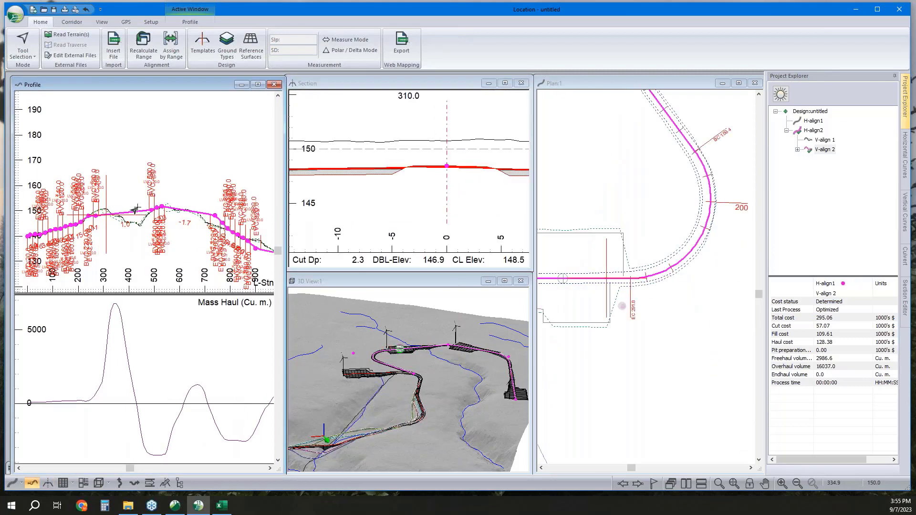
scroll(484, 182, down, 2)
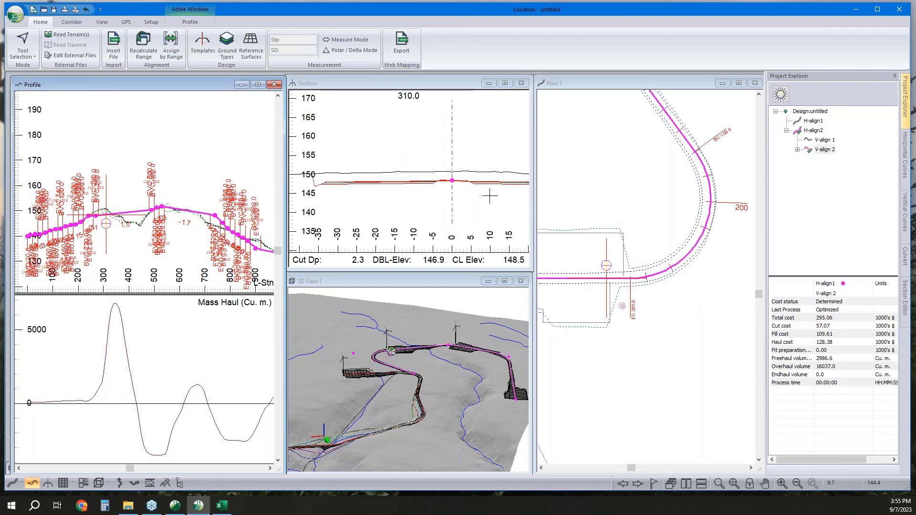
scroll(392, 355, up, 5)
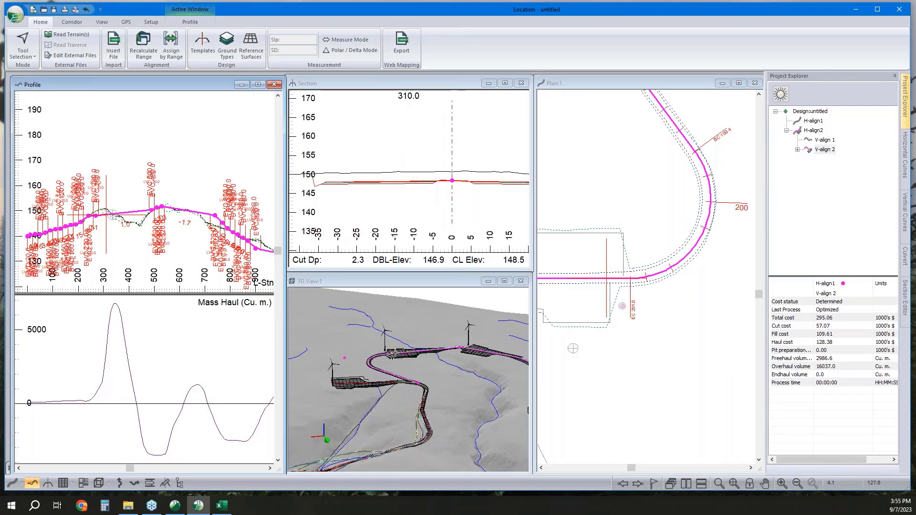
scroll(416, 396, up, 3)
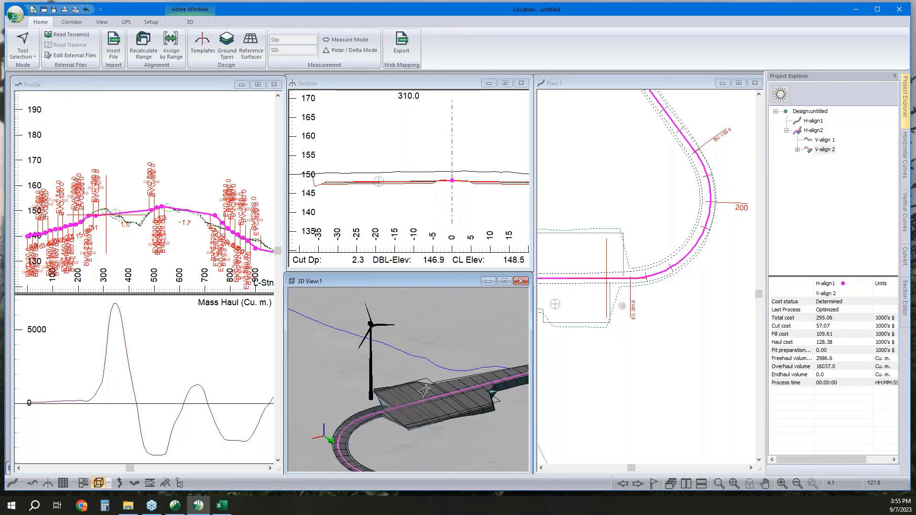
scroll(430, 392, down, 2)
scroll(436, 391, down, 3)
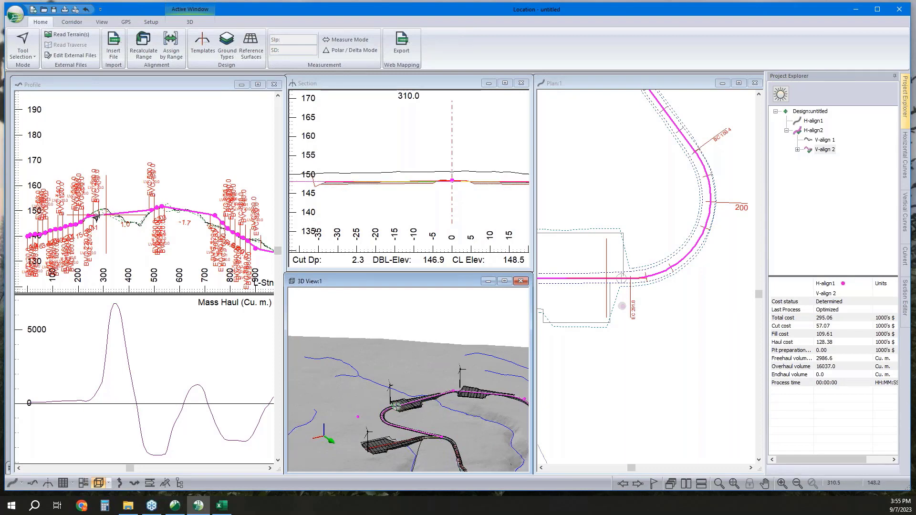
Step: Examine V-align 2's optimized profile from the turbine pads through to the end of the alignment
mouse_move(98, 217)
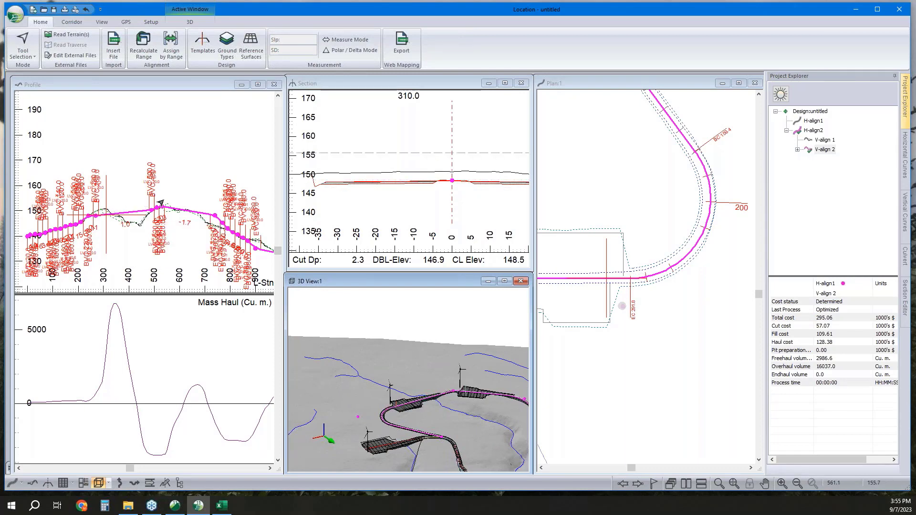
click(173, 225)
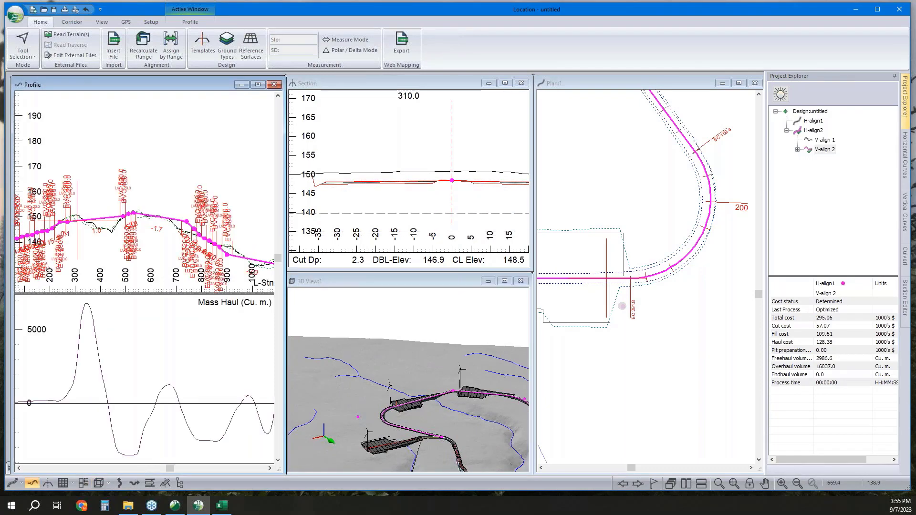
middle_drag(271, 264, 213, 247)
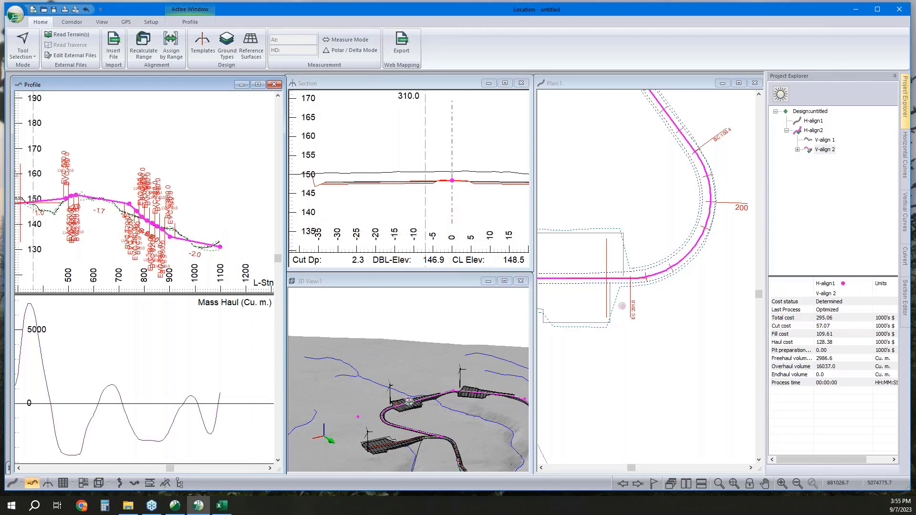
mouse_move(410, 403)
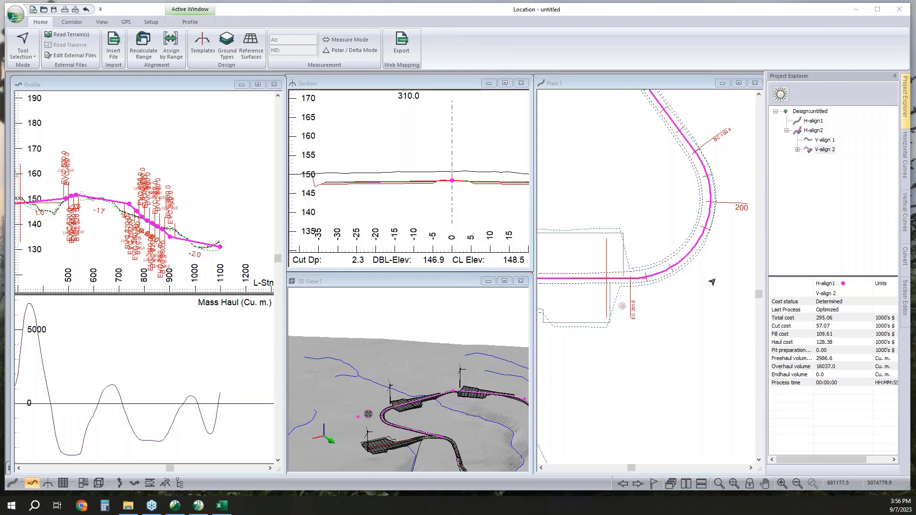
Step: Switch to the Terrain window with topo.terx and view the generated path alternatives and turbine pads in plan
click(175, 506)
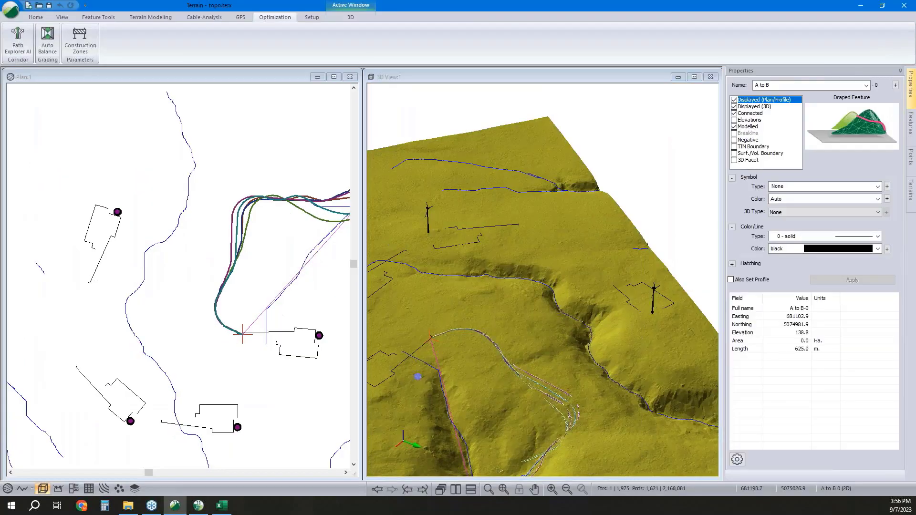
scroll(227, 179, down, 4)
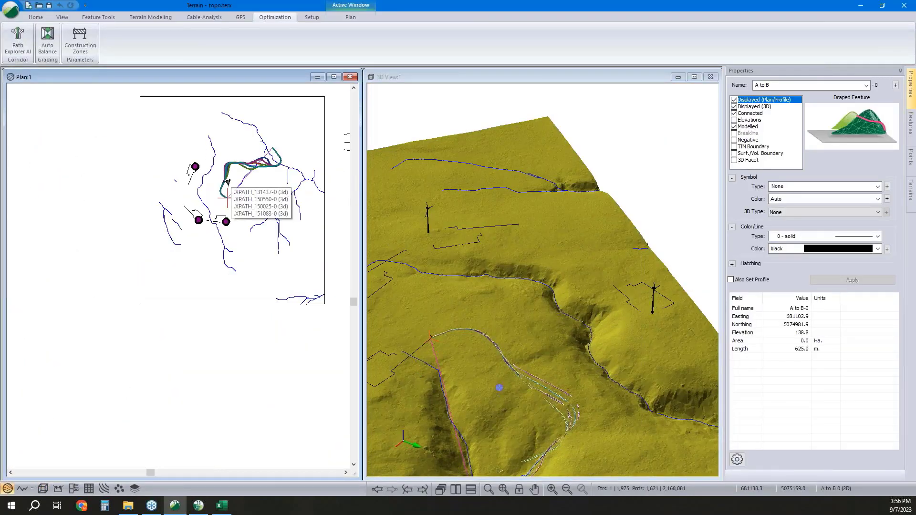
click(861, 5)
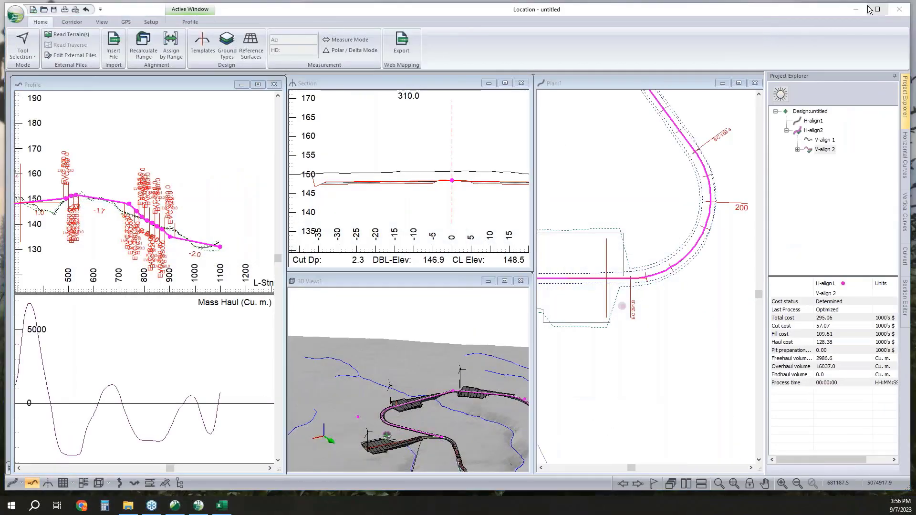
Step: Open Generic Pad.terx from the Windfarm Webinar folder in Terrain
click(856, 9)
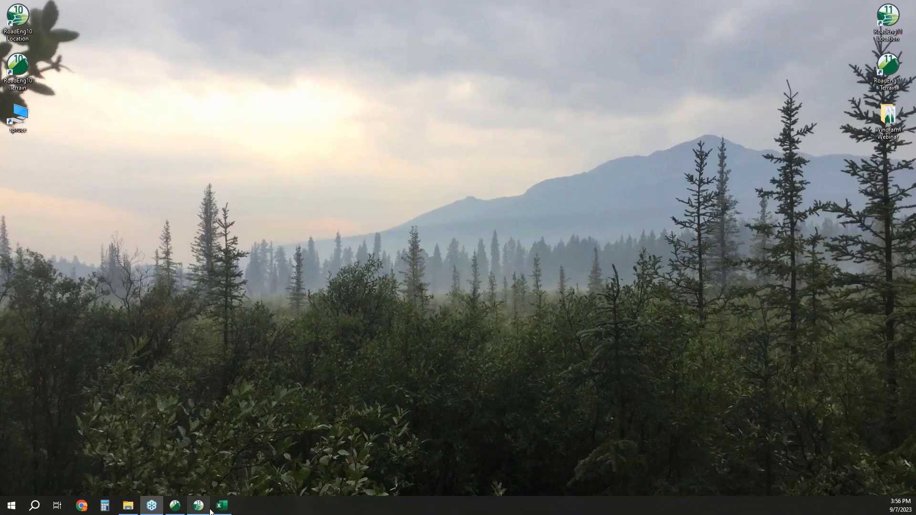
click(126, 512)
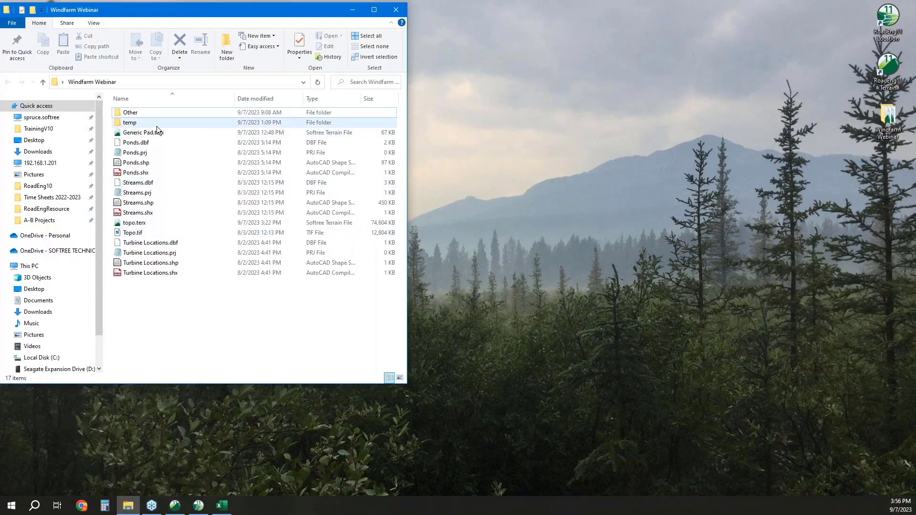
click(157, 131)
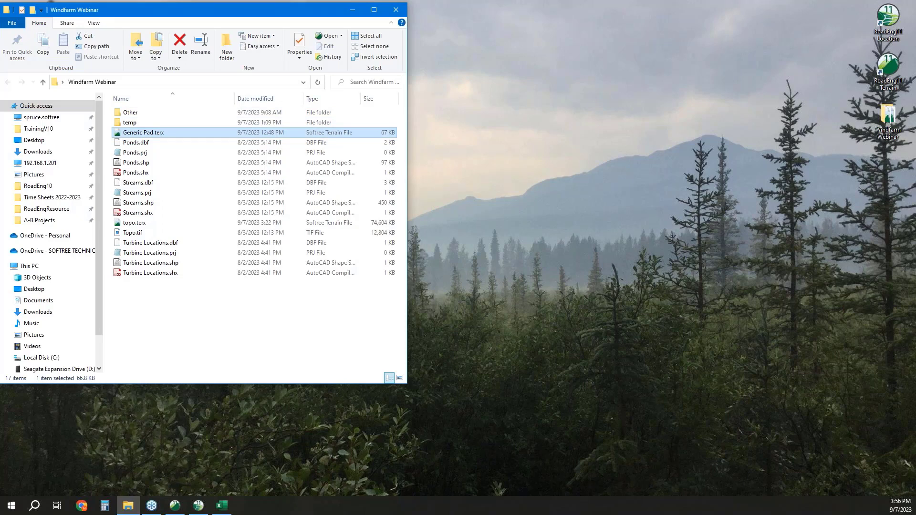
key(Return)
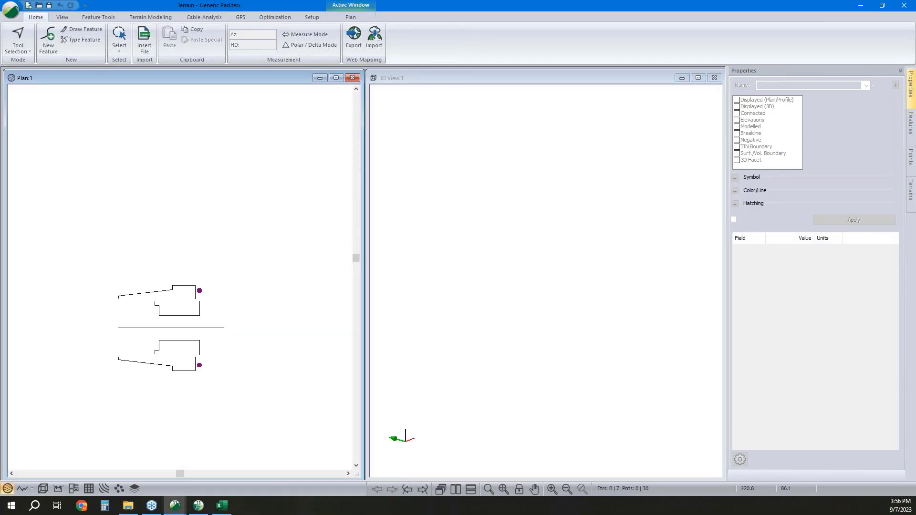
Step: Inspect the properties of the upper pad's Pad Limits outline and its To Match turbine point
click(226, 239)
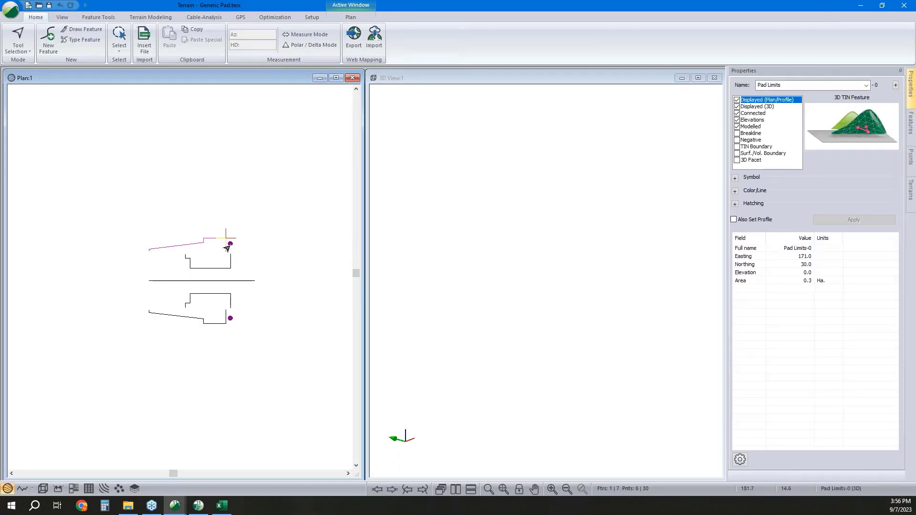
click(231, 243)
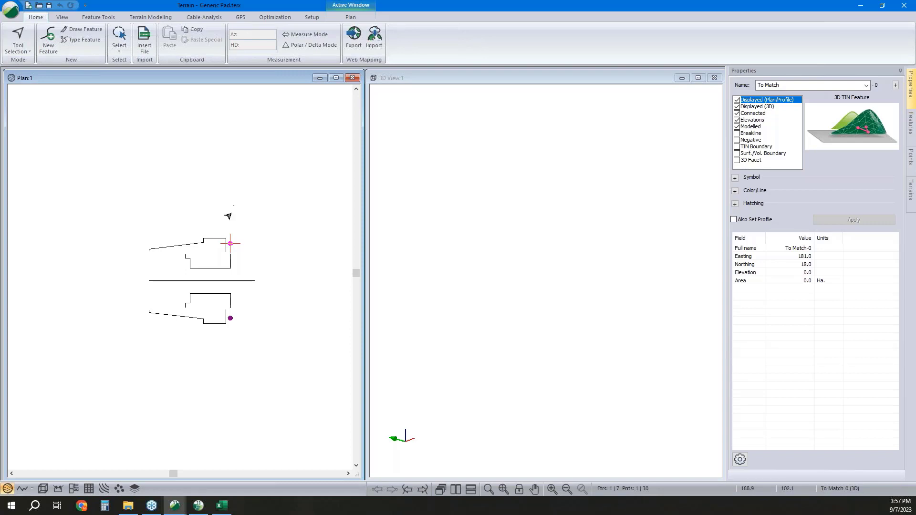
scroll(227, 213, down, 2)
click(241, 269)
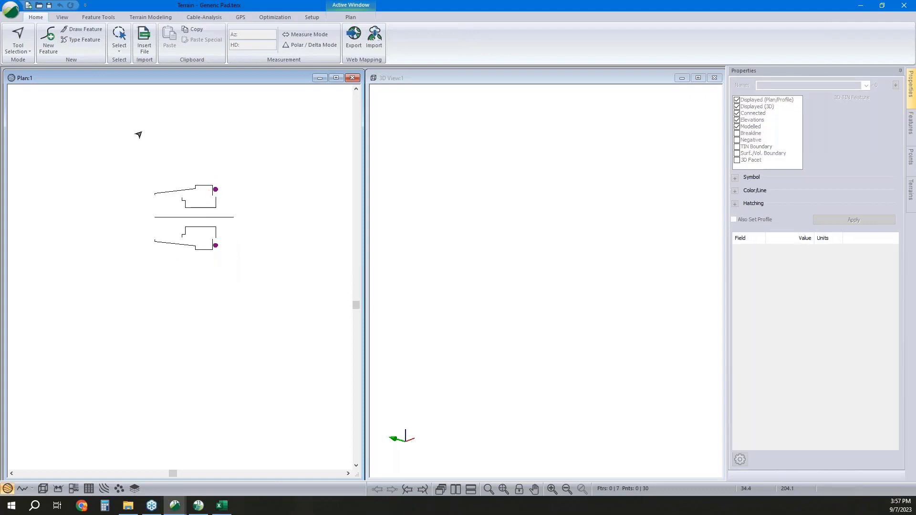
Step: Sketch a four-point 3D feature enclosing about 2 ha below the generic pads, using the default elevation of 100
click(48, 44)
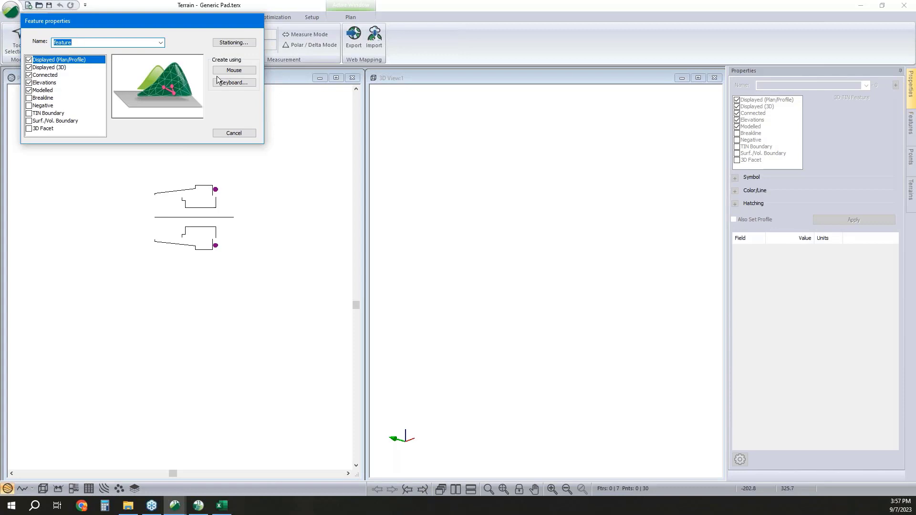
click(234, 70)
click(436, 269)
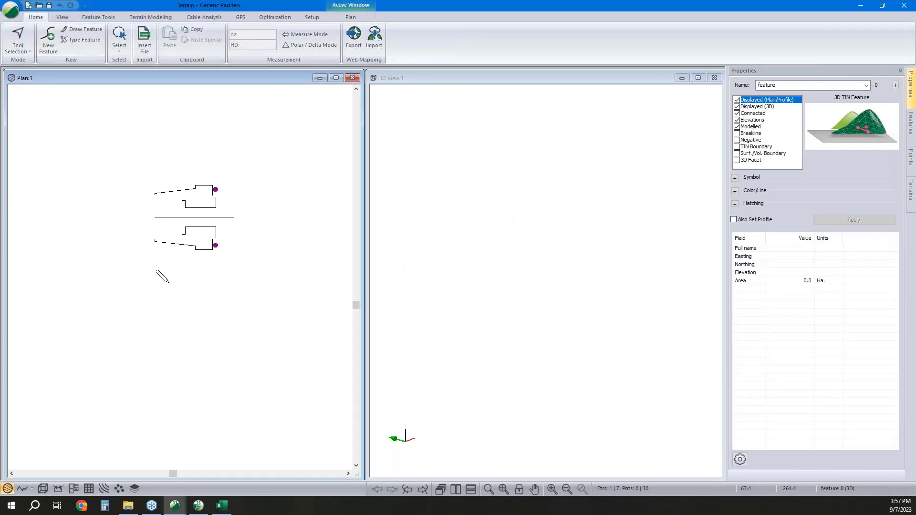
click(166, 289)
click(167, 328)
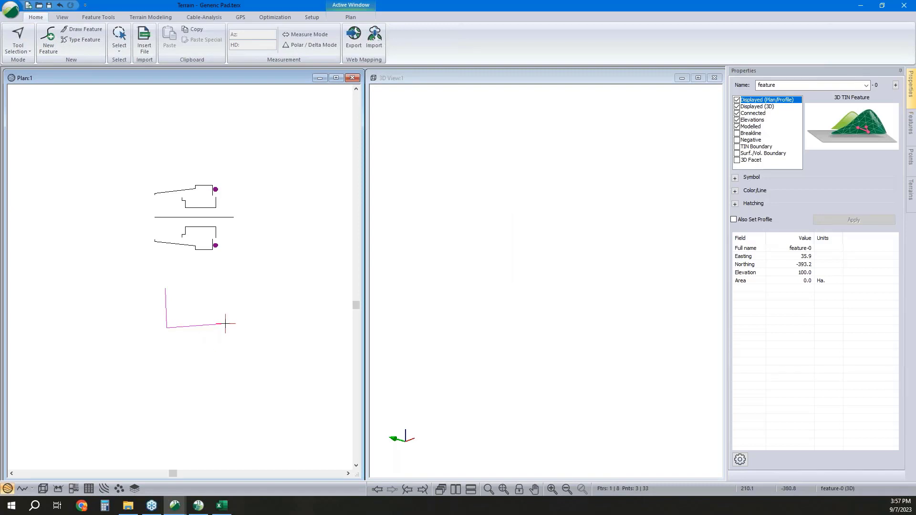
click(226, 323)
Step: Close the sketched four-point feature into a polygon, and delete it
right_click(224, 260)
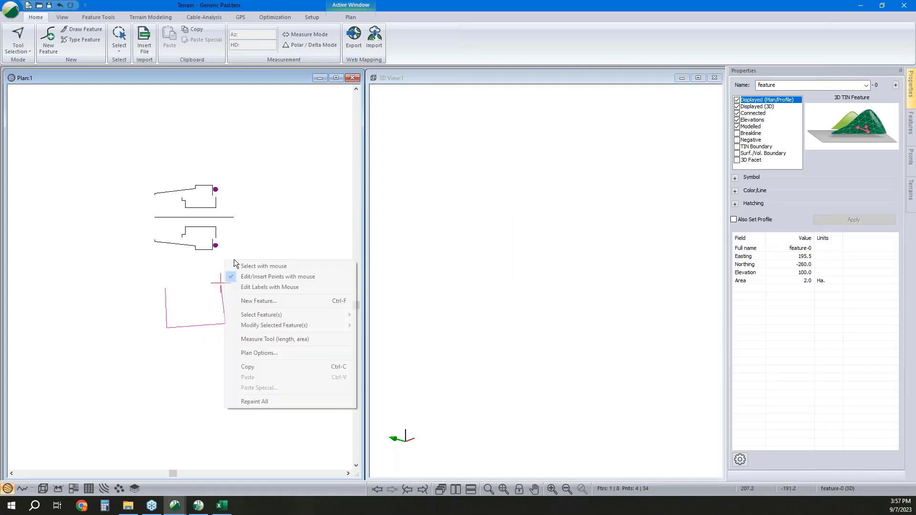
mouse_move(294, 325)
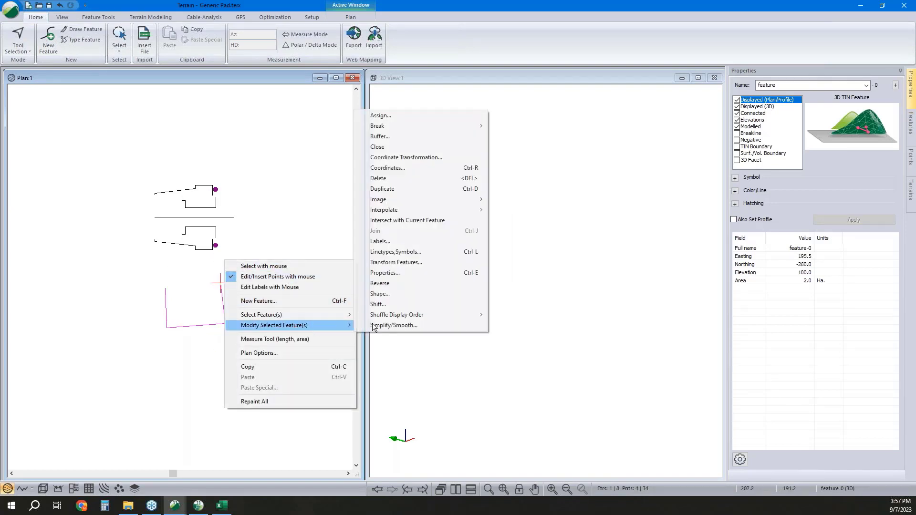
click(400, 147)
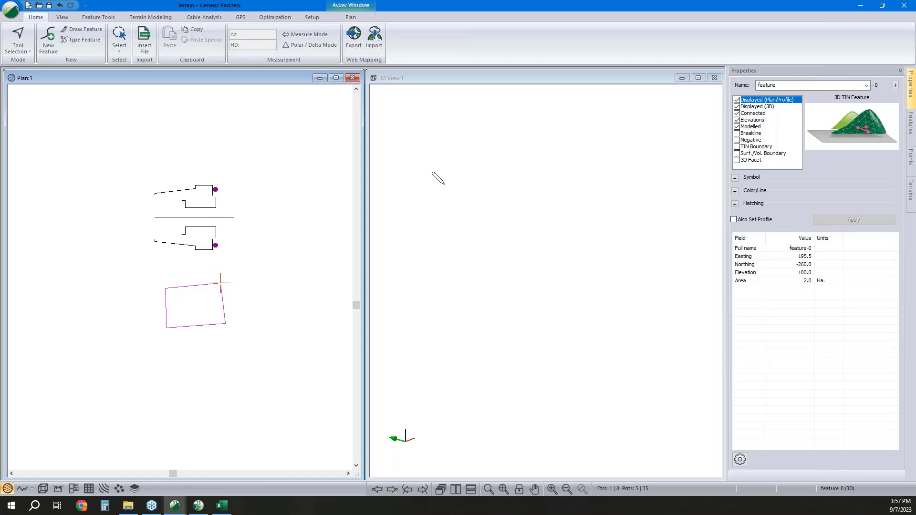
key(Delete)
Step: Create a new 3D feature with a single starting point below the generic pads at elevation 100
click(48, 41)
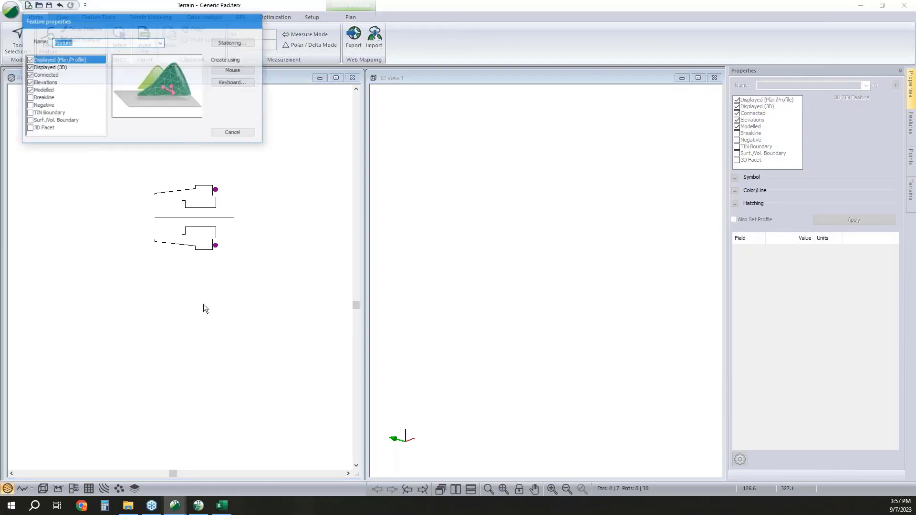
click(234, 70)
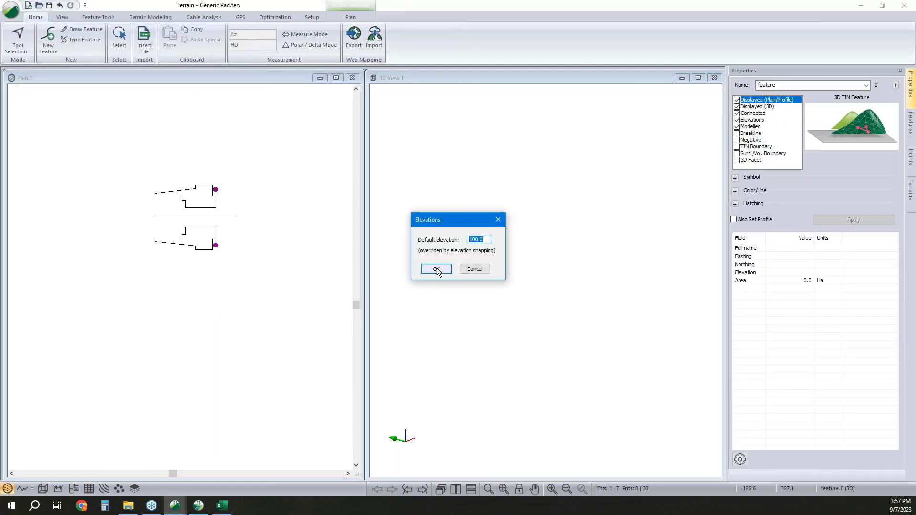
click(436, 270)
click(161, 297)
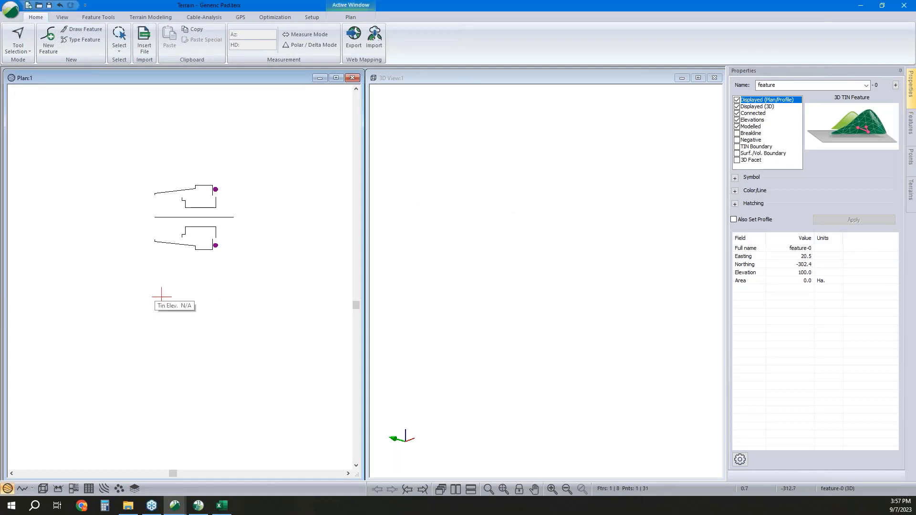
click(45, 39)
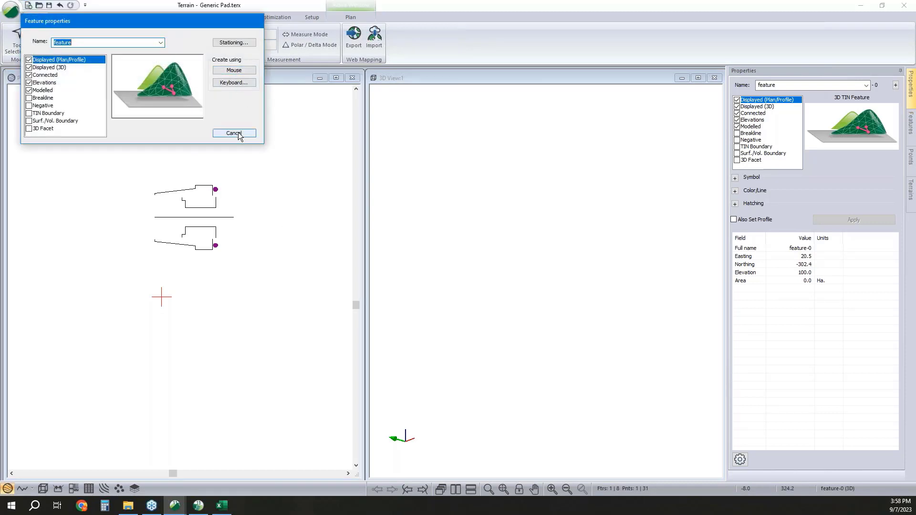
click(239, 133)
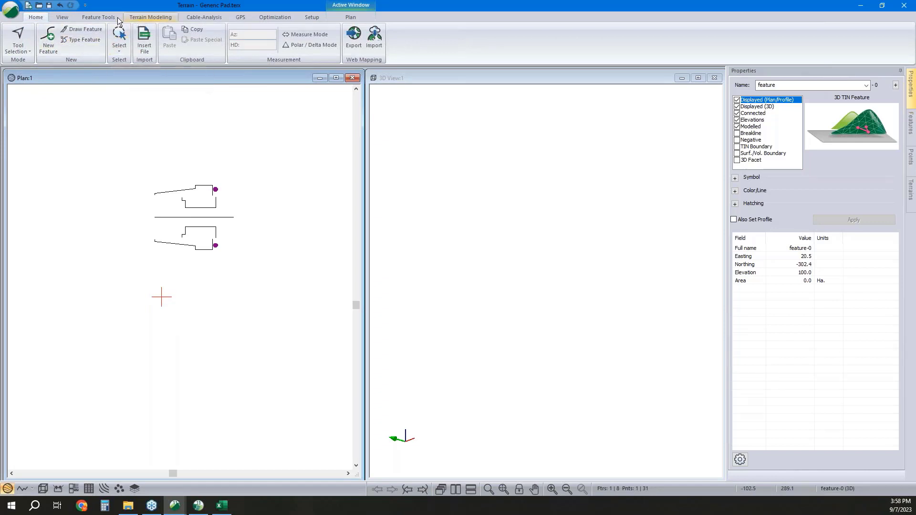
Step: Edit the feature's coordinates in survey format and add a first shot at azimuth 0 with distance 100
click(101, 17)
click(57, 51)
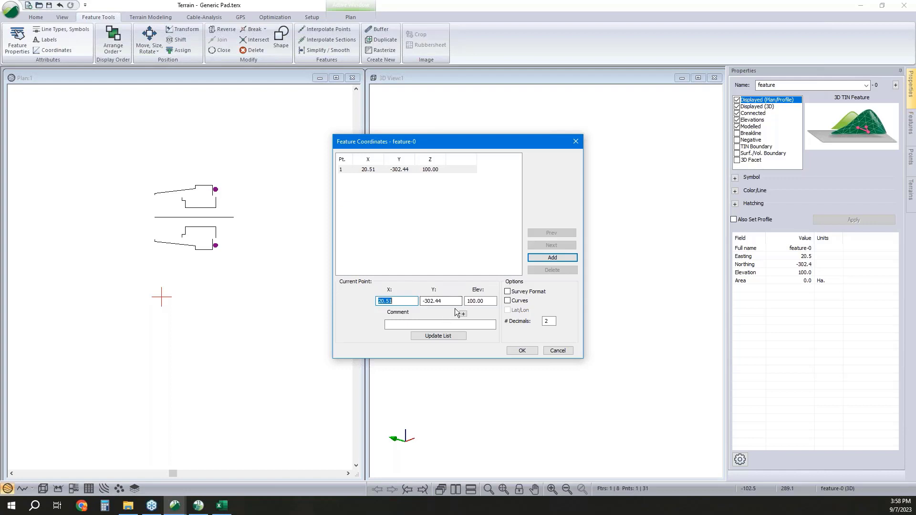
click(508, 291)
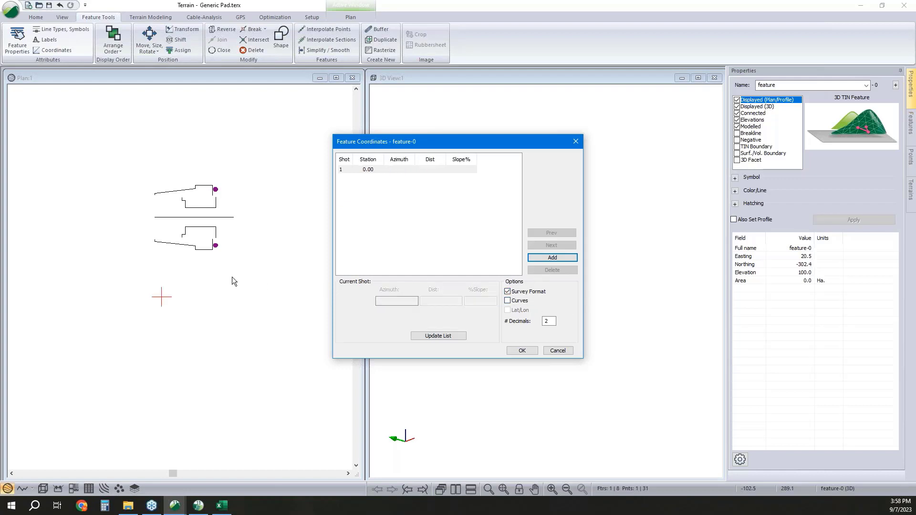
click(565, 262)
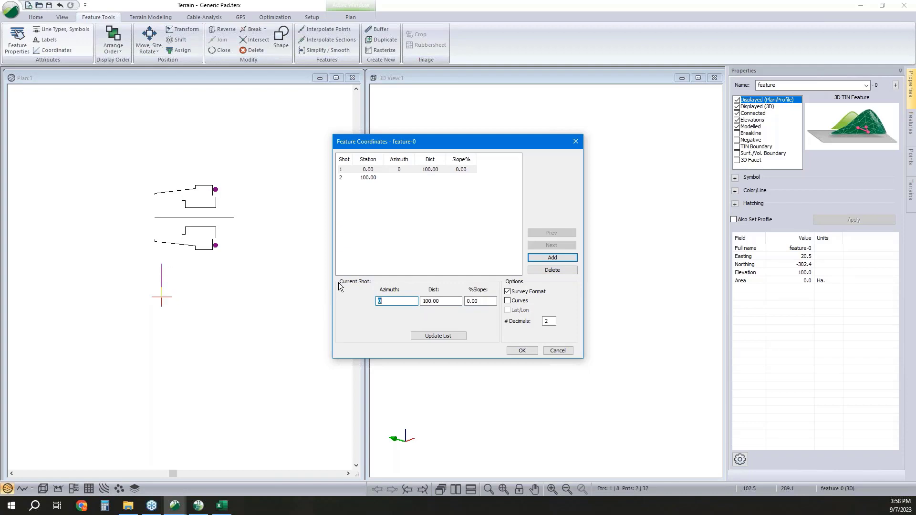
double_click(435, 300)
Step: Add two more survey shots at azimuths 90 and 180, each with distance 100, and accept the coordinates
click(566, 257)
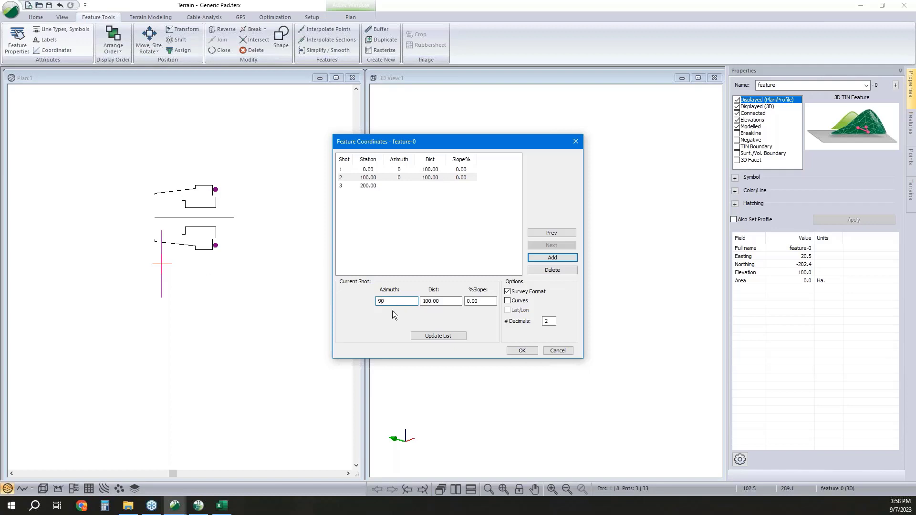
click(429, 336)
click(552, 260)
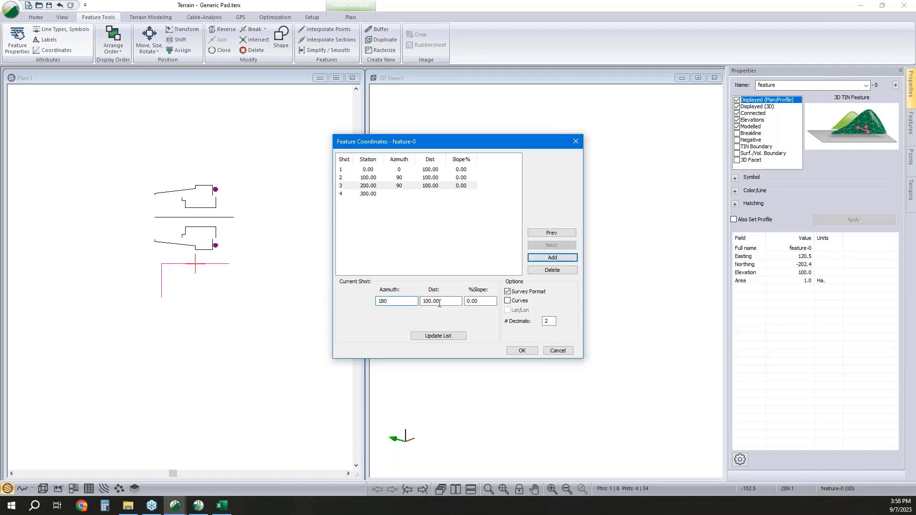
click(448, 337)
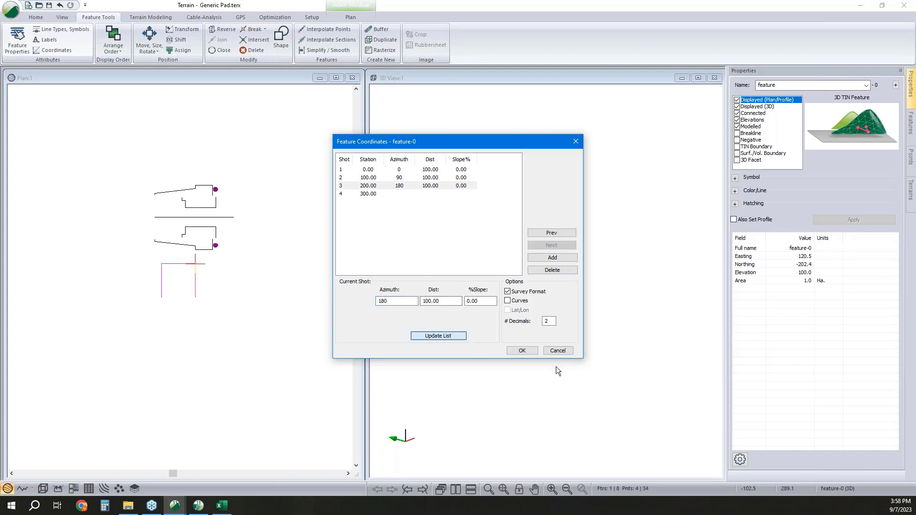
click(536, 354)
Step: Close the surveyed feature into a square, and delete it from the Generic Pad drawing
right_click(219, 265)
mouse_move(296, 329)
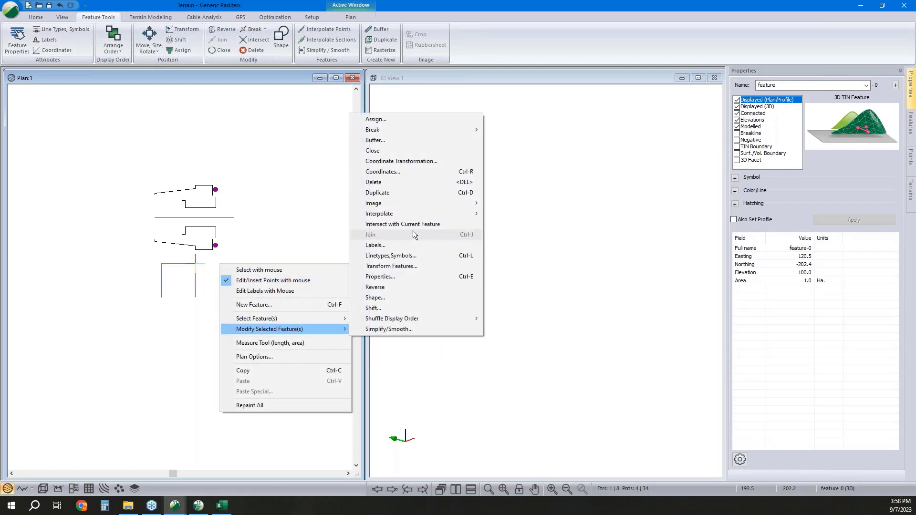
click(372, 151)
right_click(292, 234)
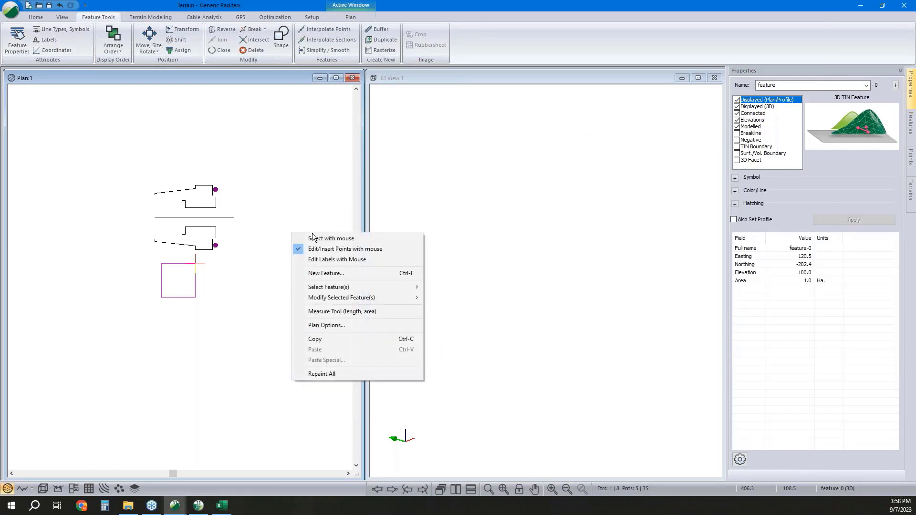
click(312, 238)
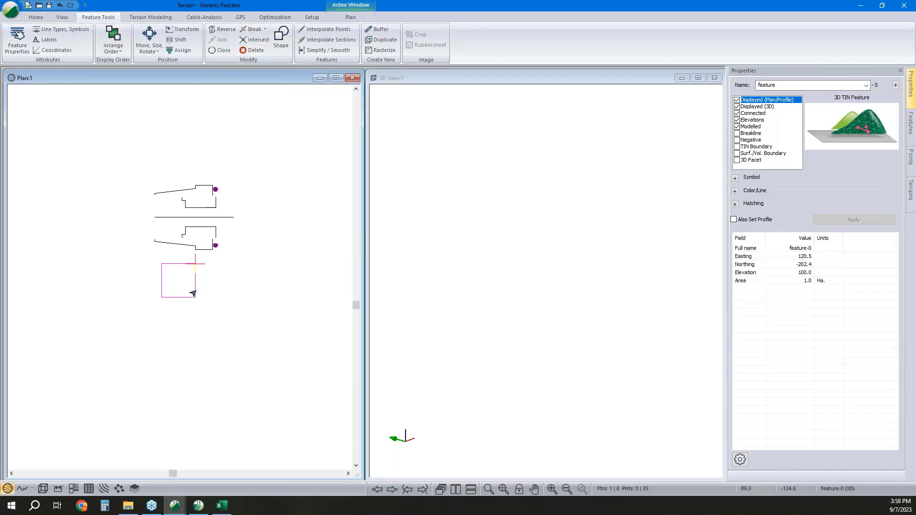
key(Delete)
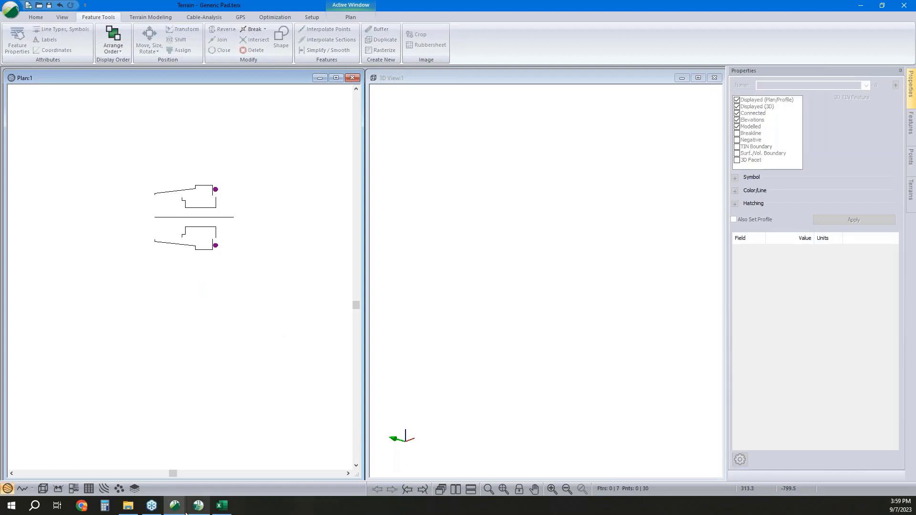
Step: Switch to the topo.terx terrain and start a Google satellite web map import for DEM_FRAME, cropped around the frame
click(174, 506)
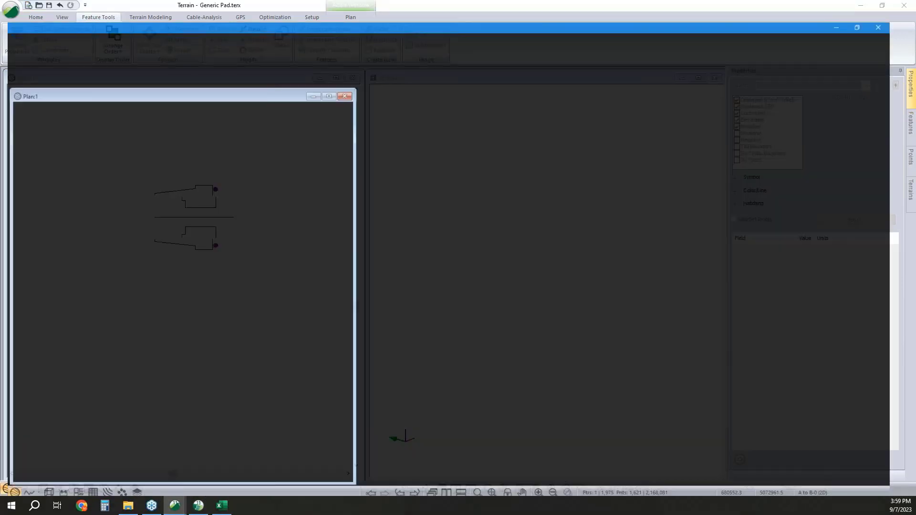
click(124, 465)
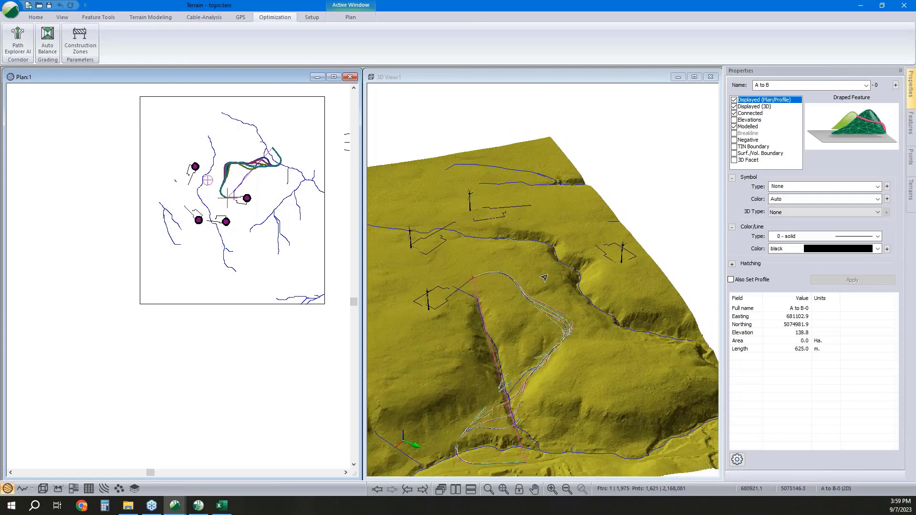
click(323, 254)
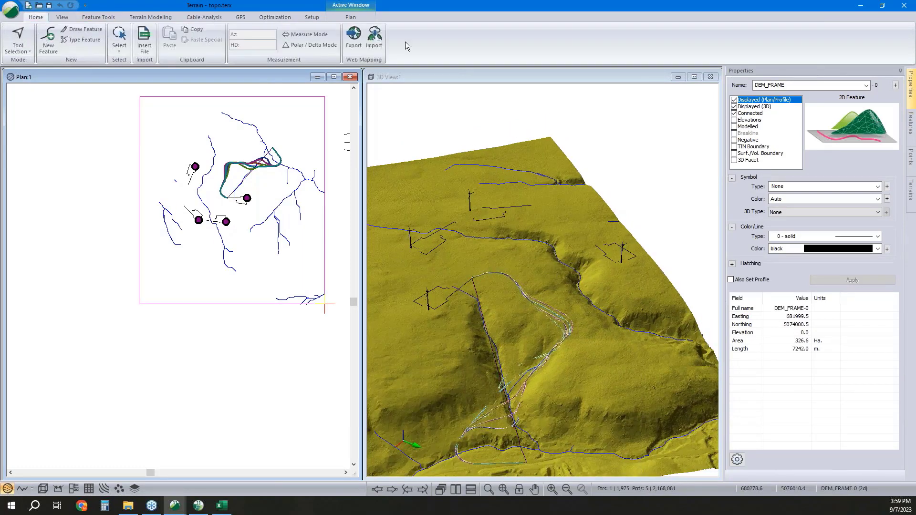
click(381, 45)
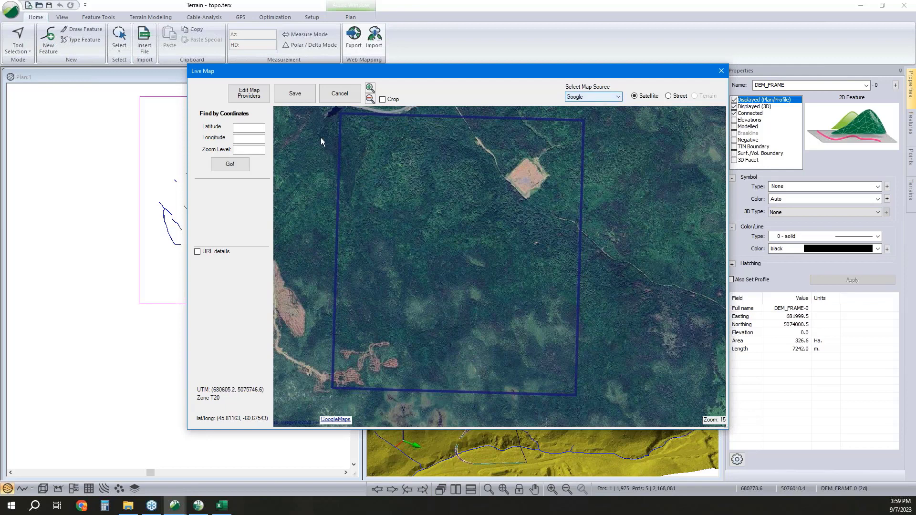
click(383, 100)
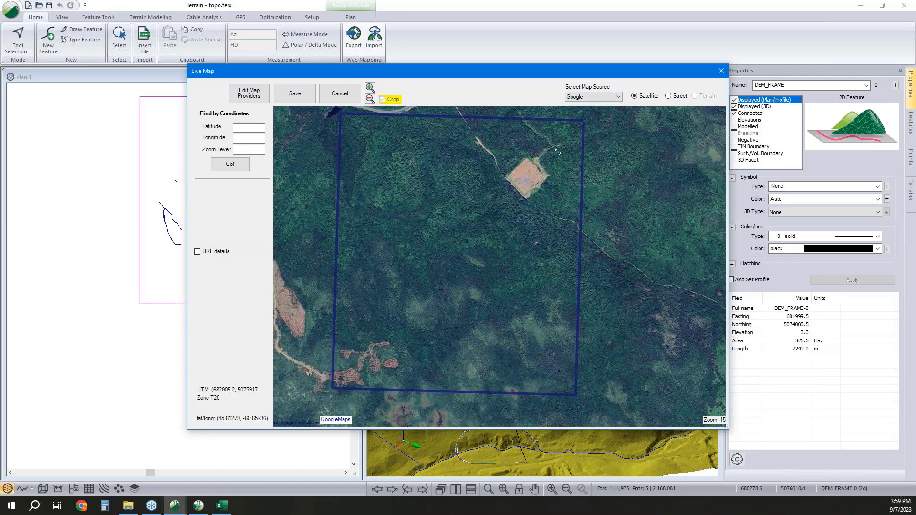
drag(583, 121, 328, 396)
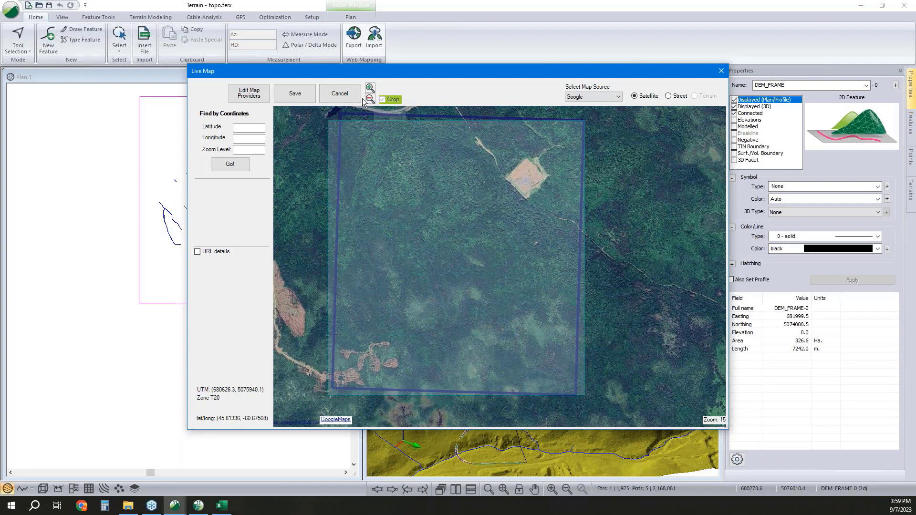
Step: Download the cropped satellite imagery at a pixel size of 0.749 m by 0.699 m and save it as image.jpg
click(289, 93)
click(485, 270)
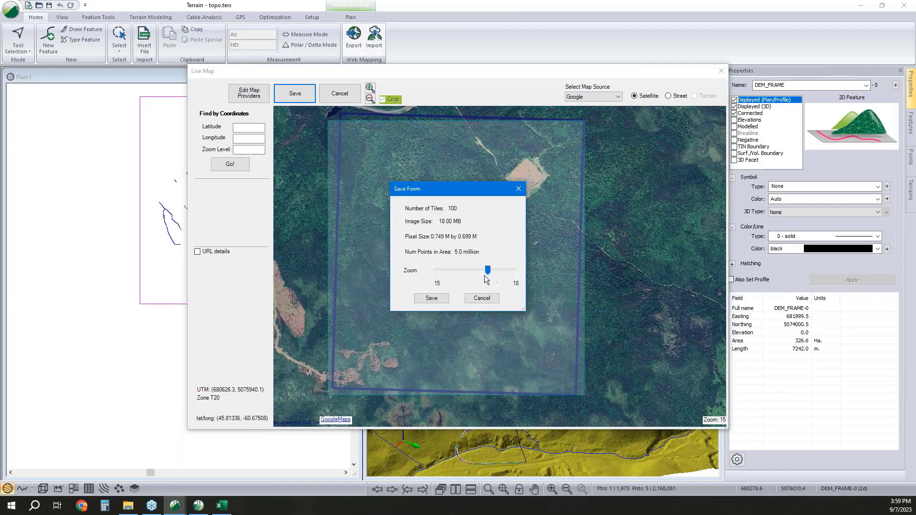
click(440, 300)
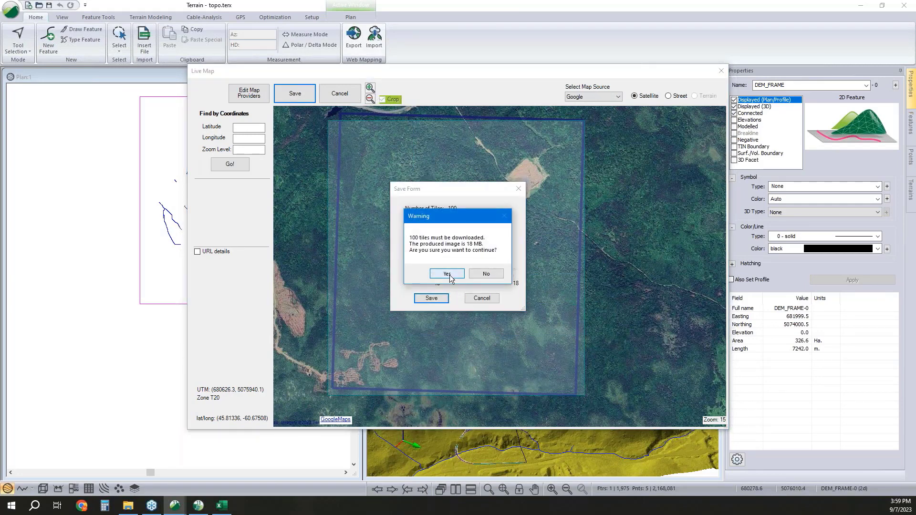
click(448, 275)
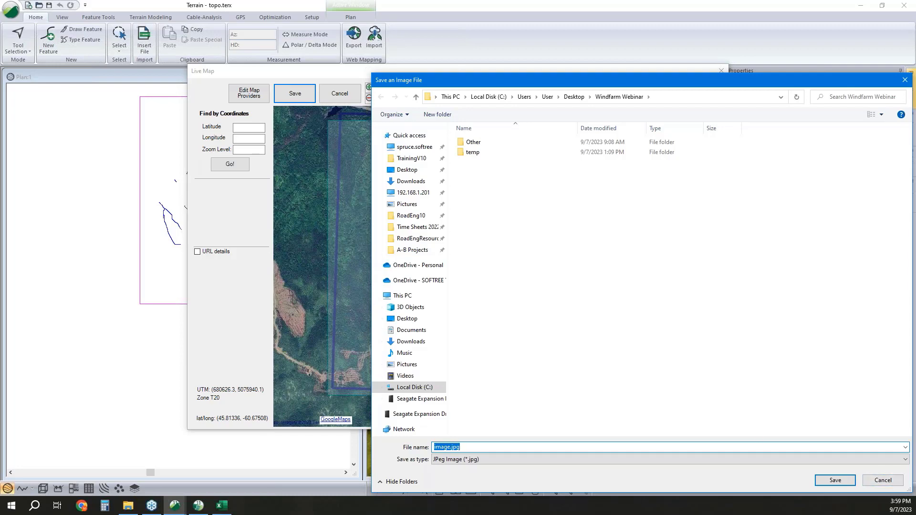
click(835, 480)
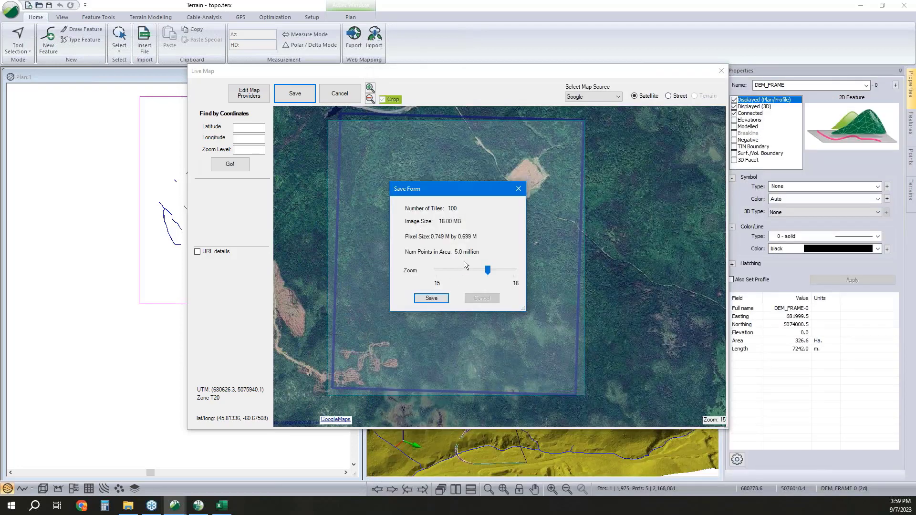
click(432, 298)
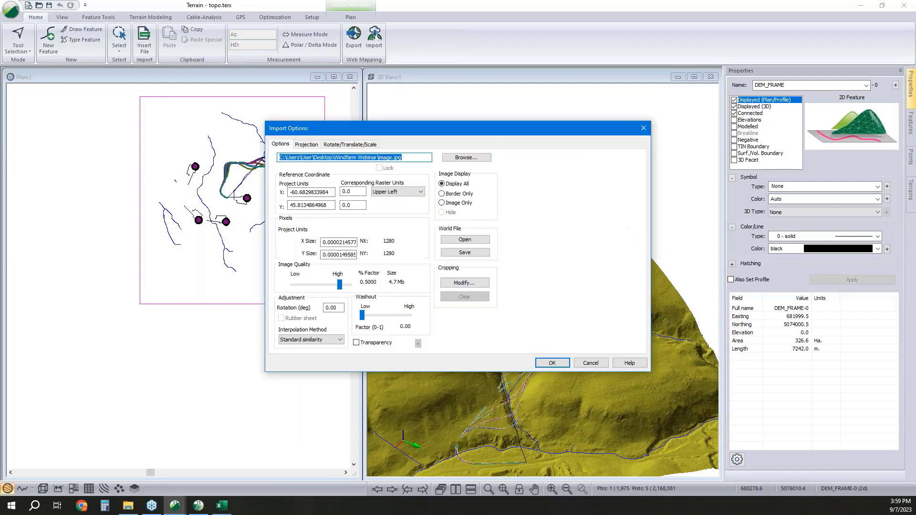
Step: Import the saved image at the highest image quality, factor 1.0000, and accept the approximate geodetic transformation
drag(343, 284, 358, 287)
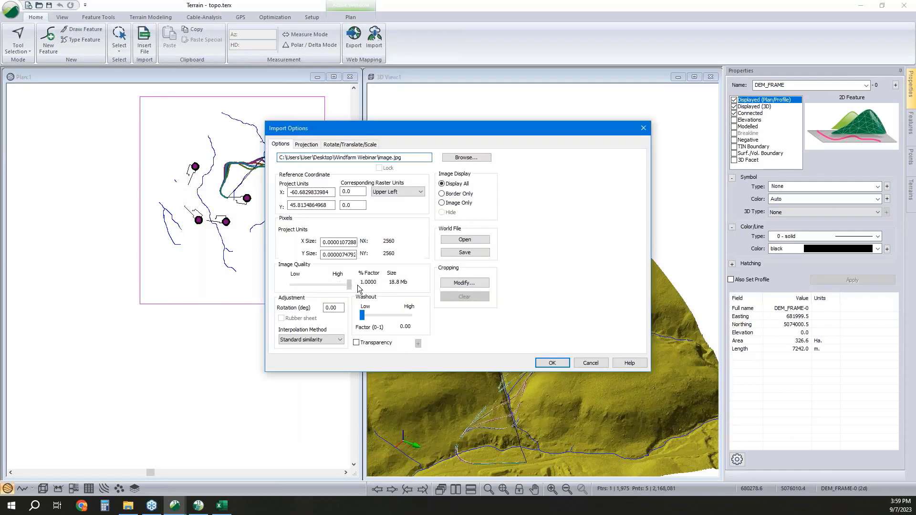
click(562, 364)
click(437, 273)
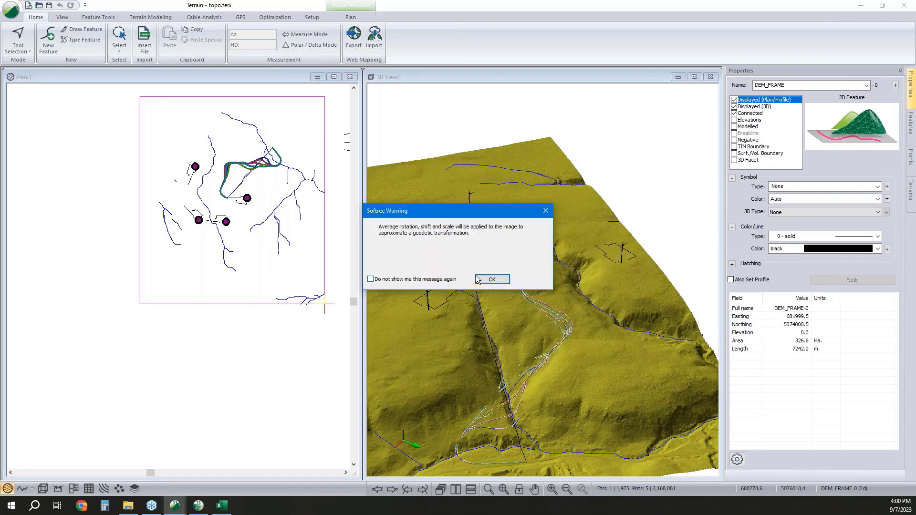
click(478, 279)
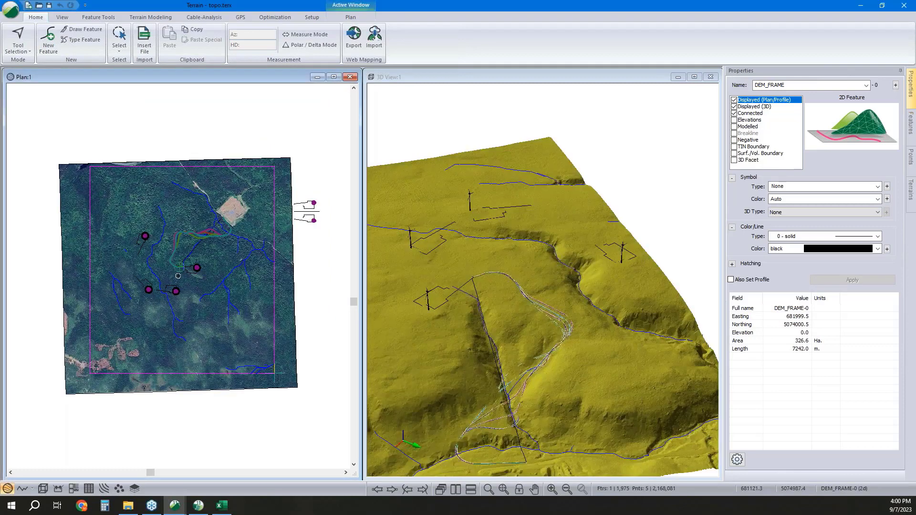
Step: Turn off the background imagery in the plan window around the northwestern turbine pad
click(496, 273)
scroll(216, 277, up, 5)
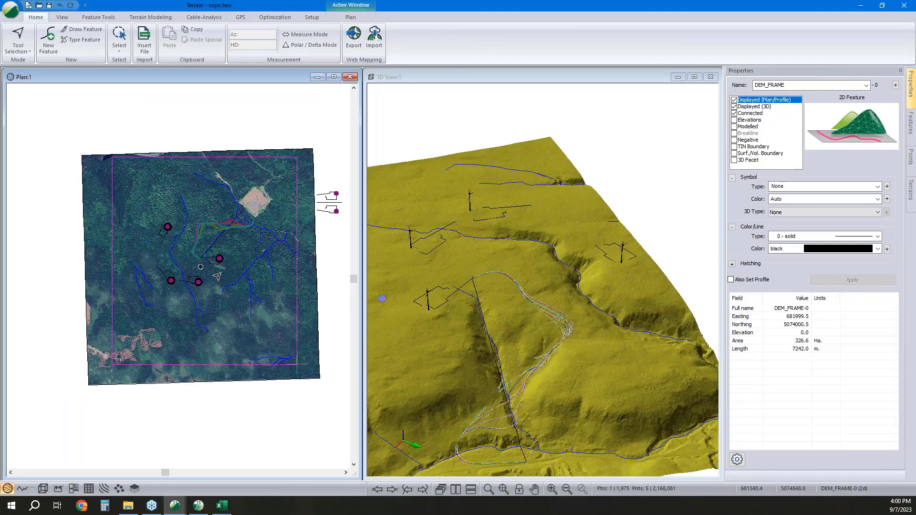
middle_drag(217, 276, 280, 292)
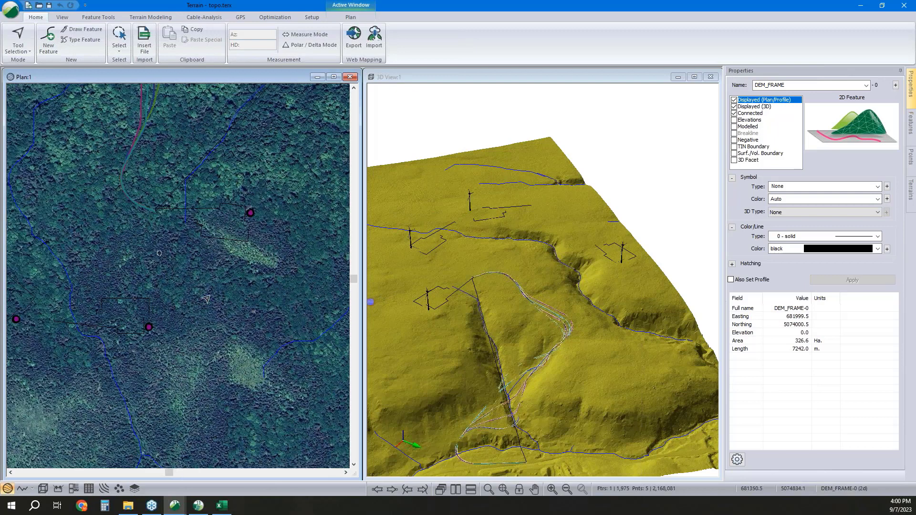
middle_drag(206, 299, 397, 359)
mouse_move(202, 144)
middle_down()
mouse_move(202, 281)
mouse_move(214, 253)
middle_up()
click(216, 260)
right_click(234, 238)
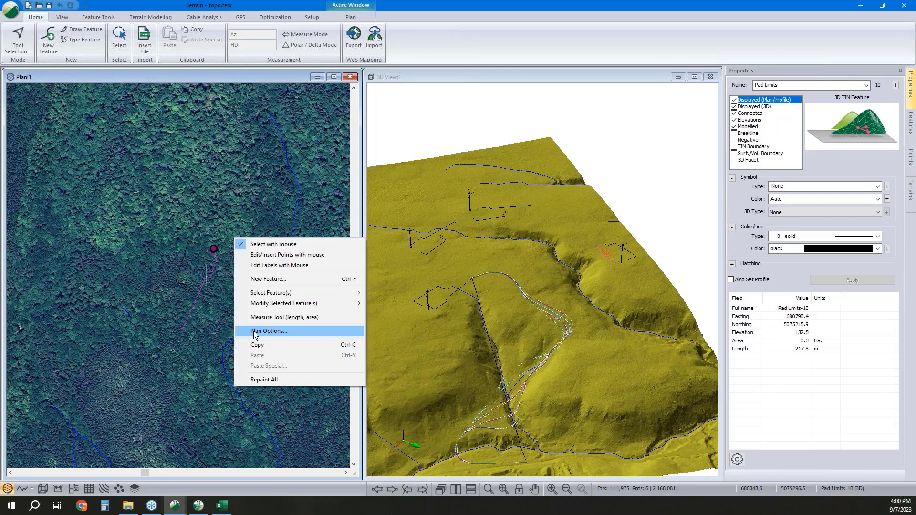
click(255, 333)
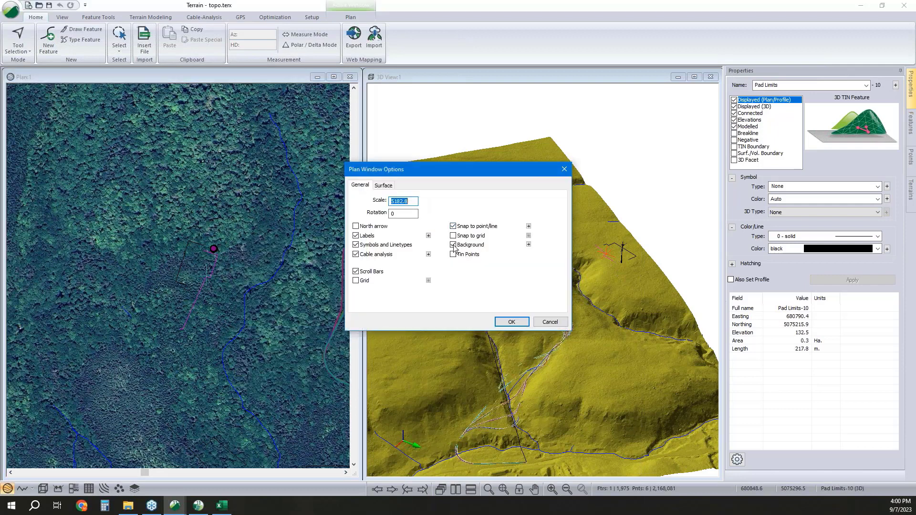
click(462, 246)
click(511, 322)
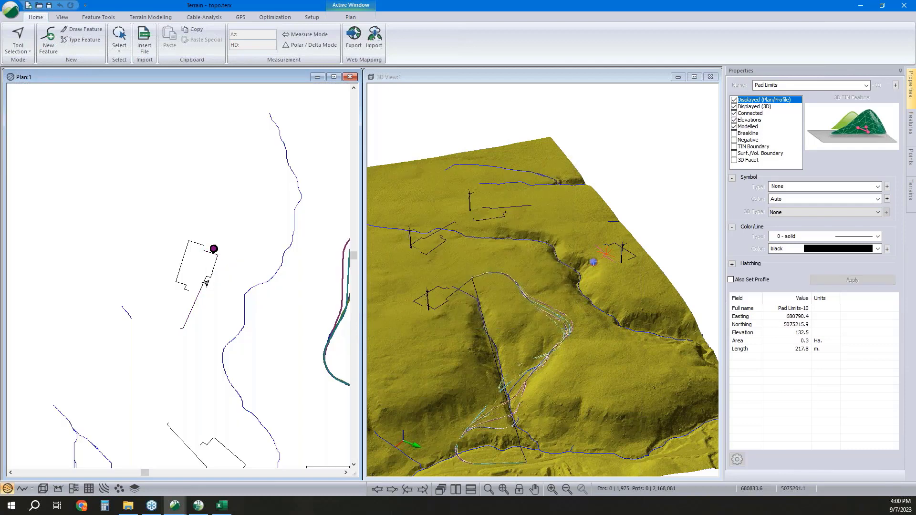
Step: Rotate the northwestern pad's two Pad Limits outlines and To Match point clockwise about the turbine to extend southwest, and save the terrain
ctrl+click(210, 253)
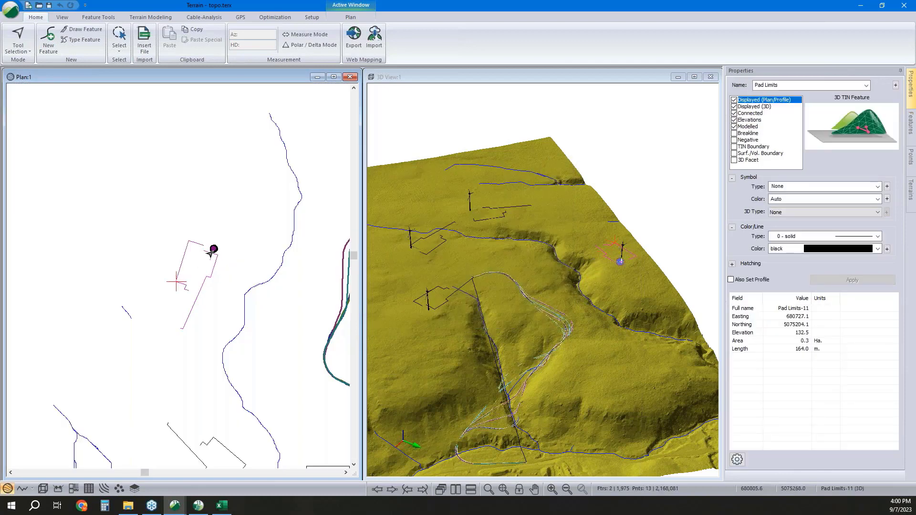
click(213, 251)
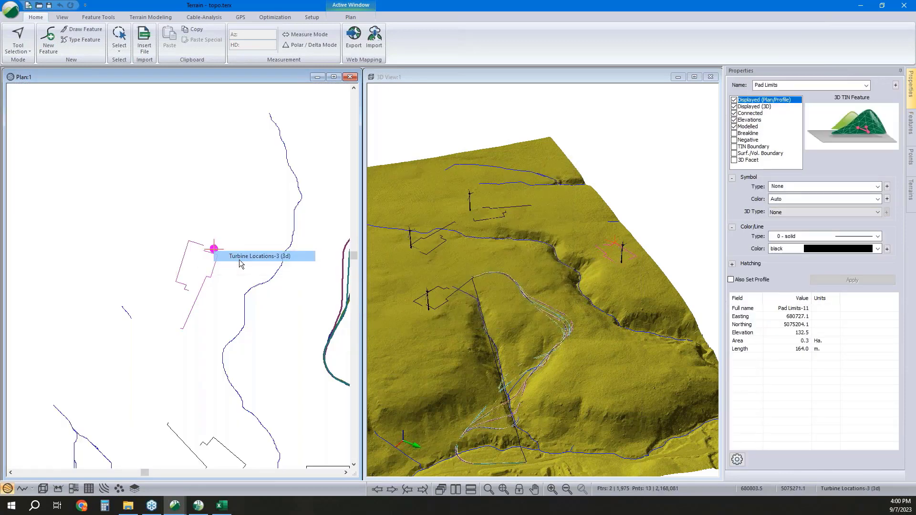
click(241, 257)
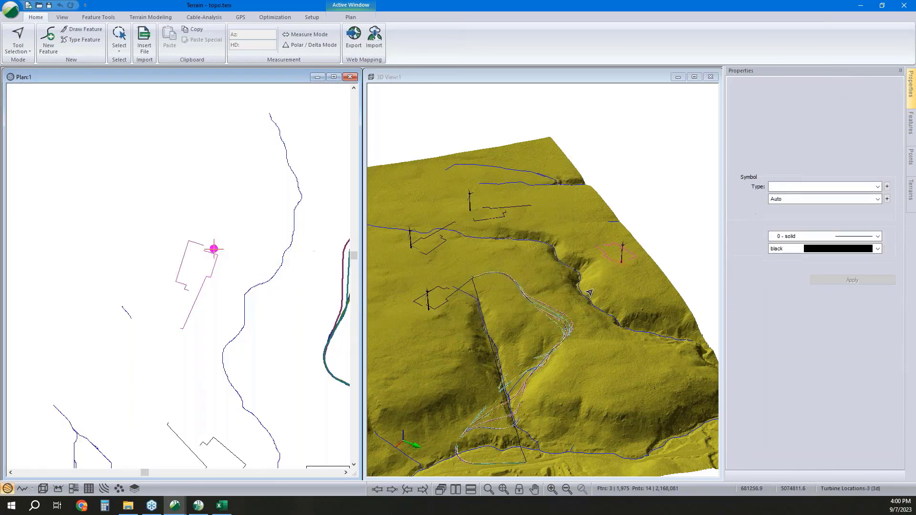
ctrl+click(214, 250)
ctrl+click(214, 250)
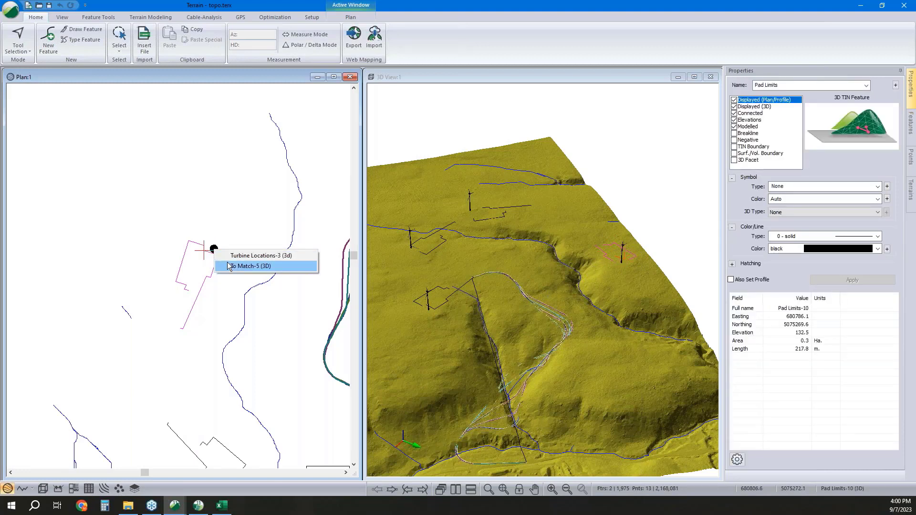
click(248, 266)
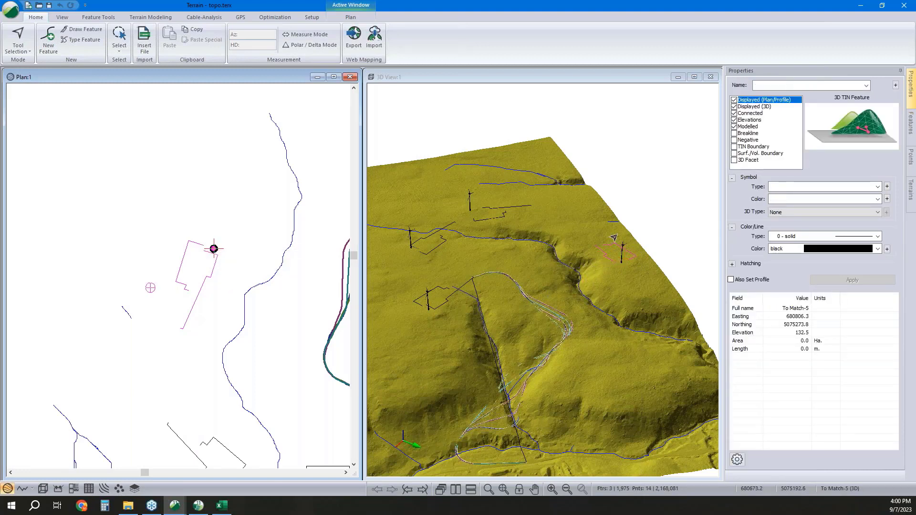
middle_drag(221, 253, 245, 241)
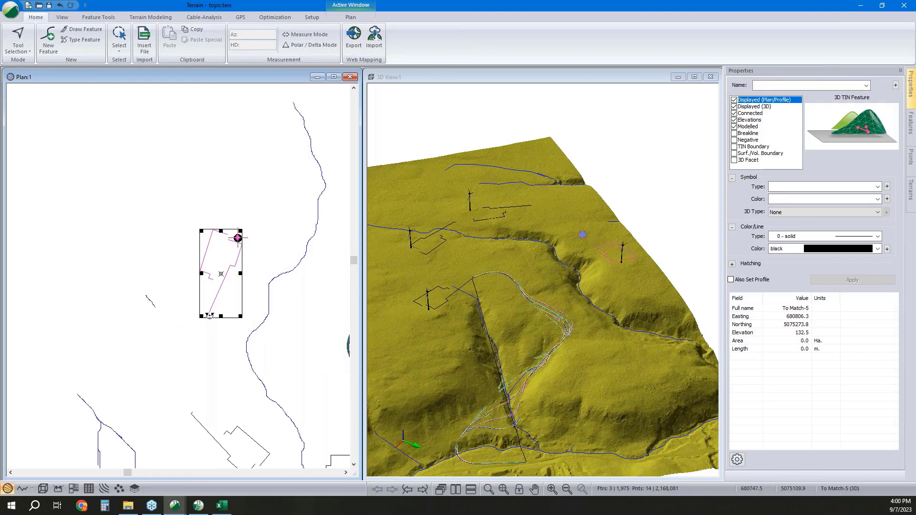
drag(183, 294, 218, 247)
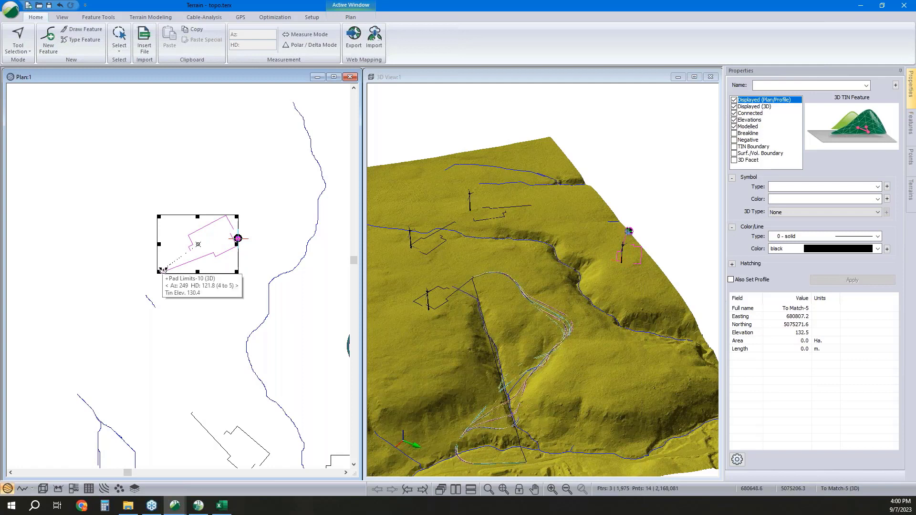
drag(163, 271, 211, 247)
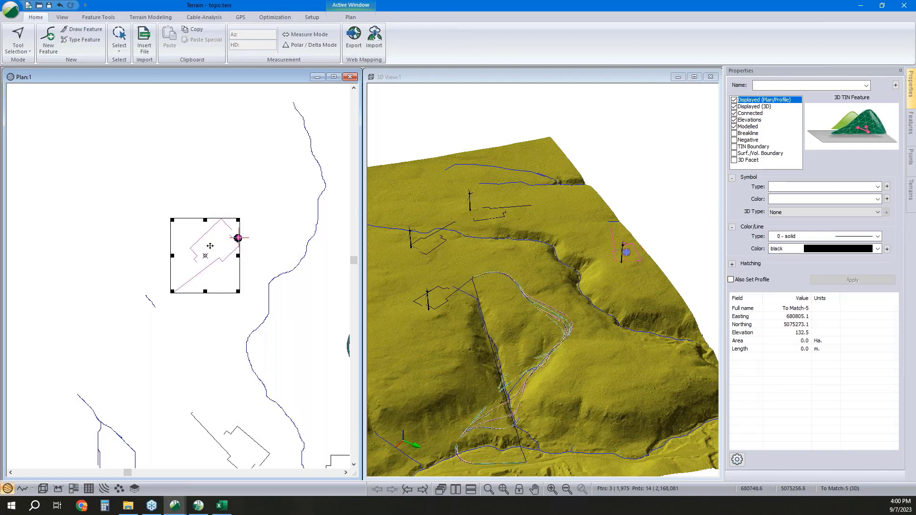
click(259, 238)
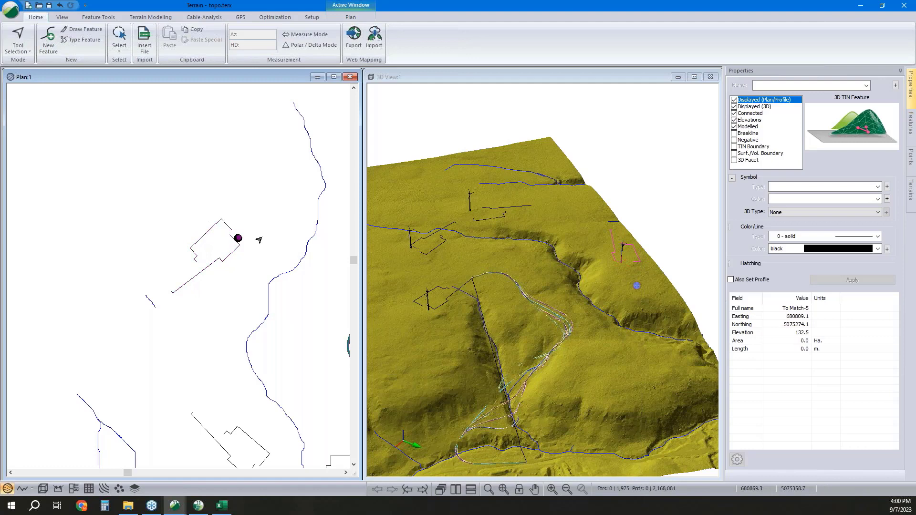
scroll(222, 242, down, 1)
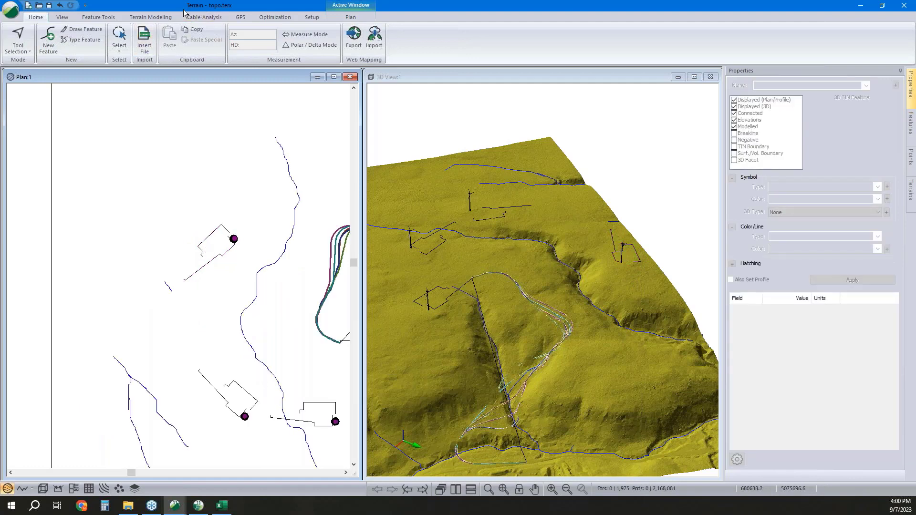
click(50, 6)
Step: Switch to the Location design, make H-align1 the current alignment, and load the modified topo.terx terrain
click(199, 506)
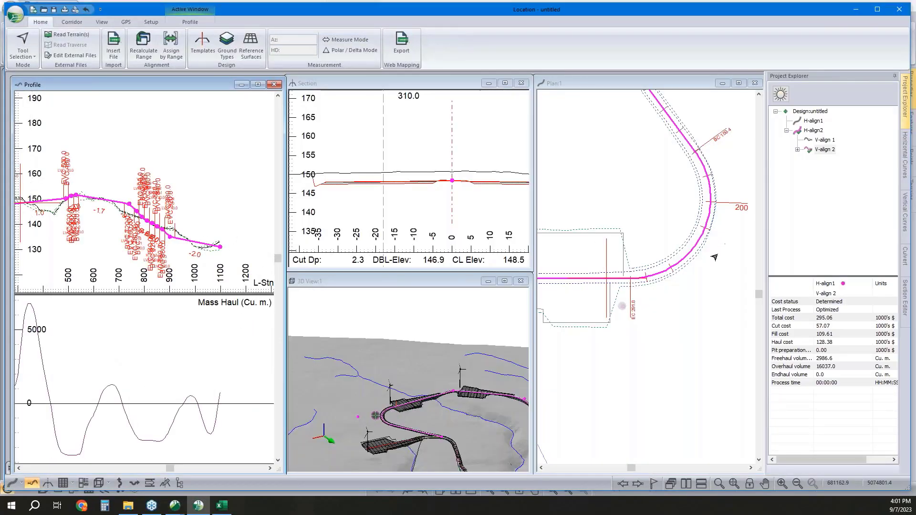
mouse_move(201, 507)
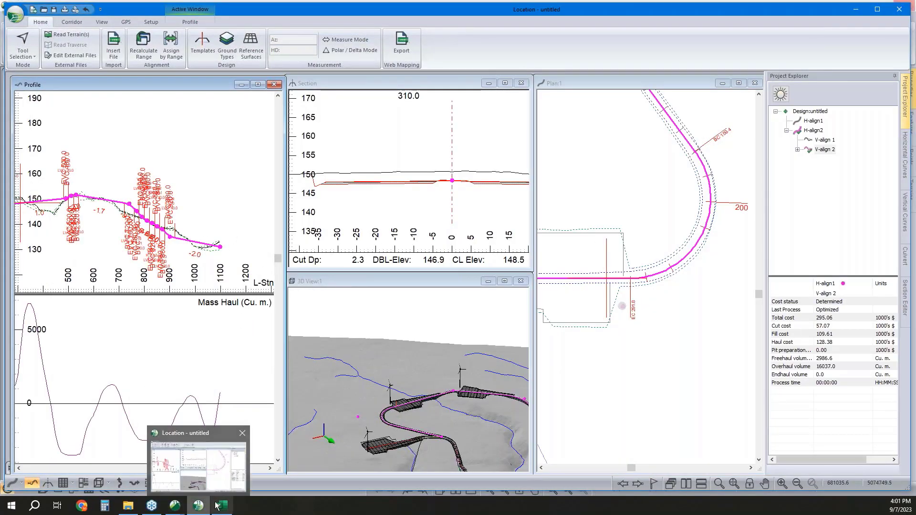
click(645, 340)
scroll(644, 340, down, 4)
scroll(643, 341, down, 4)
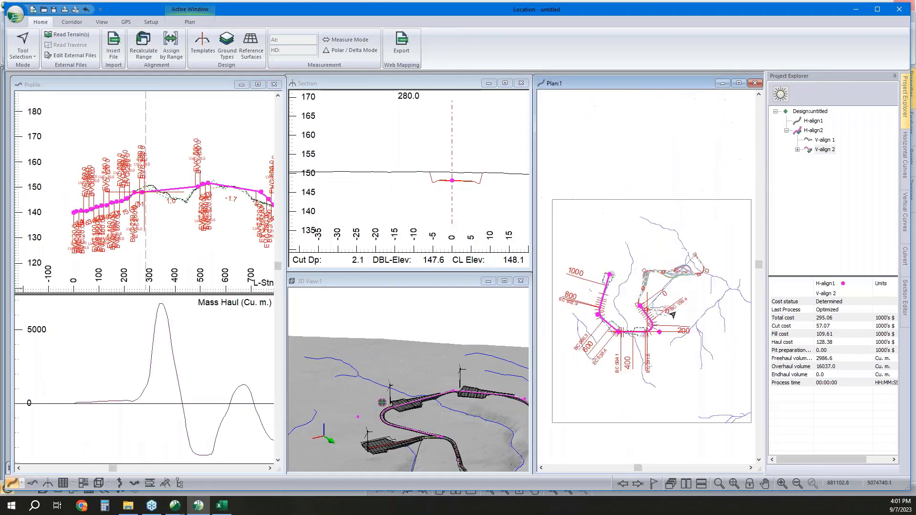
click(819, 122)
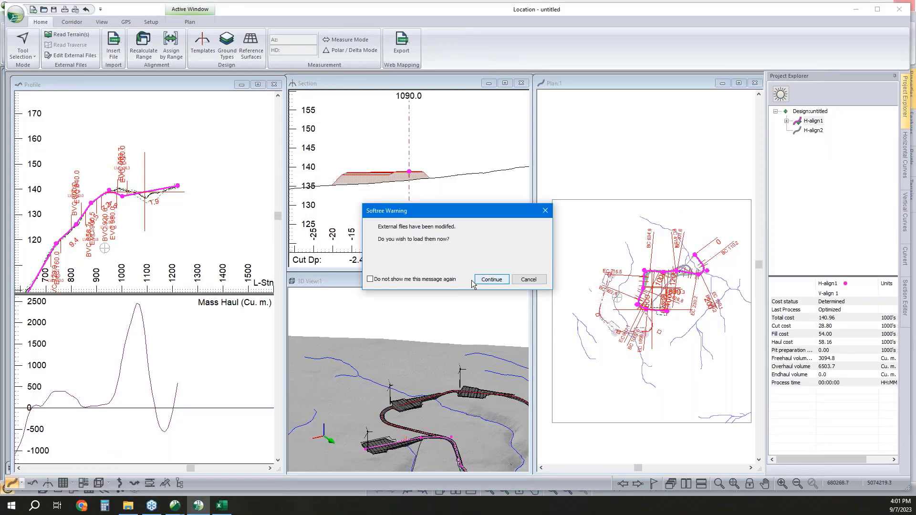
click(496, 281)
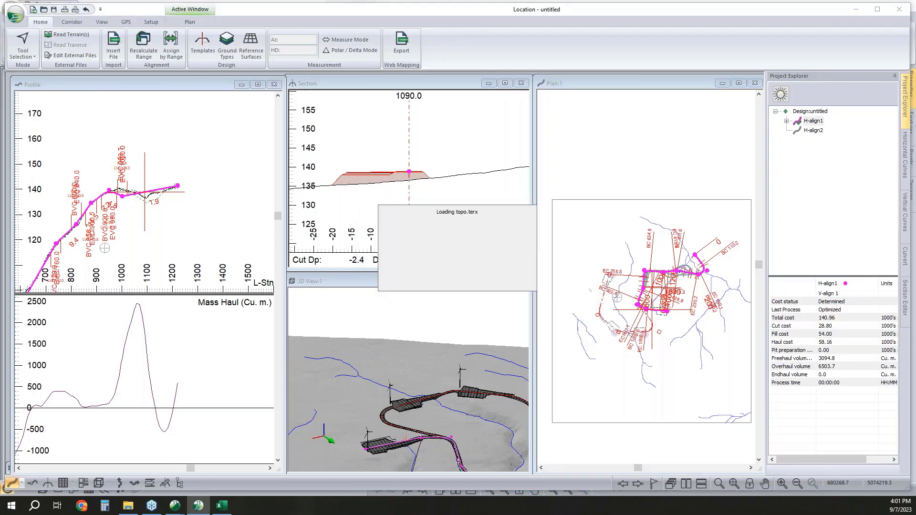
click(496, 286)
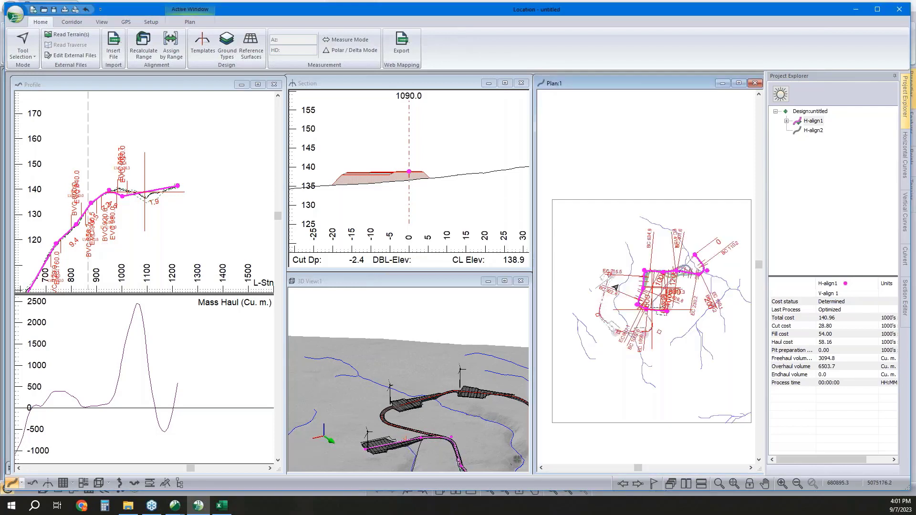
Step: Make H-align2 the current alignment and bring its rotated end pad into the 3D view
scroll(600, 296, up, 3)
click(601, 297)
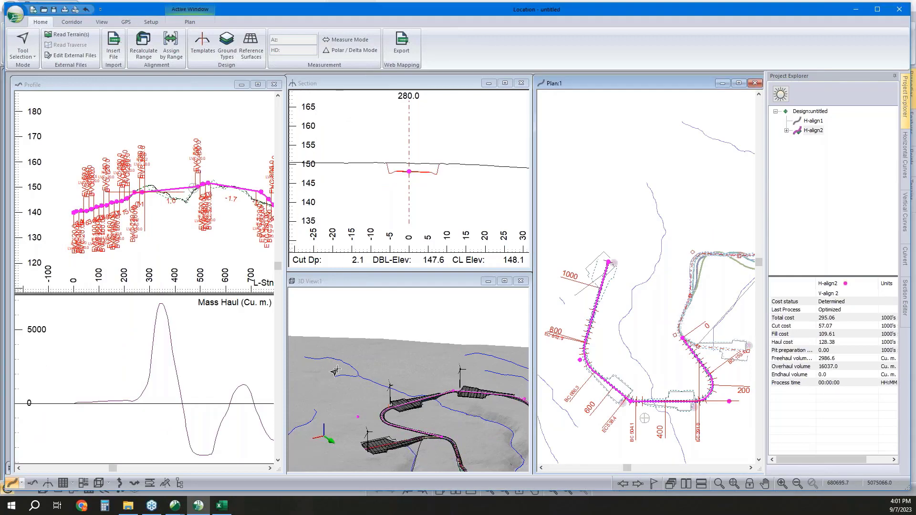
middle_drag(426, 400, 369, 378)
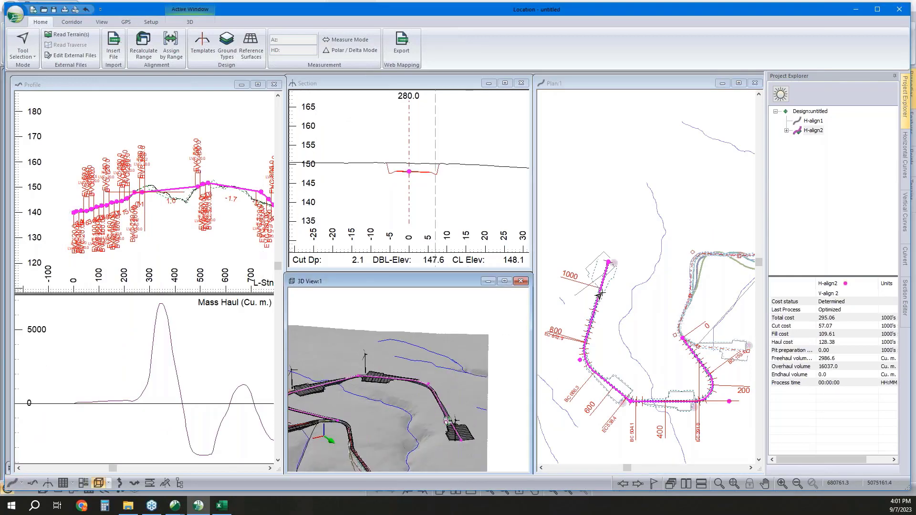
Step: With the Add/Edit IP tool, move H-align2's last curve IP northwest so the final stretch runs lengthwise into the rotated northwestern pad
right_click(611, 288)
click(636, 304)
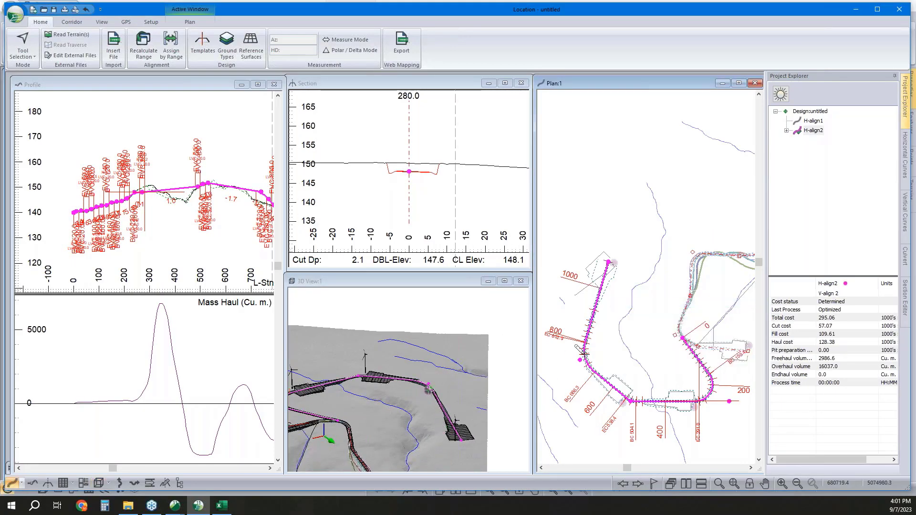
drag(580, 360, 555, 315)
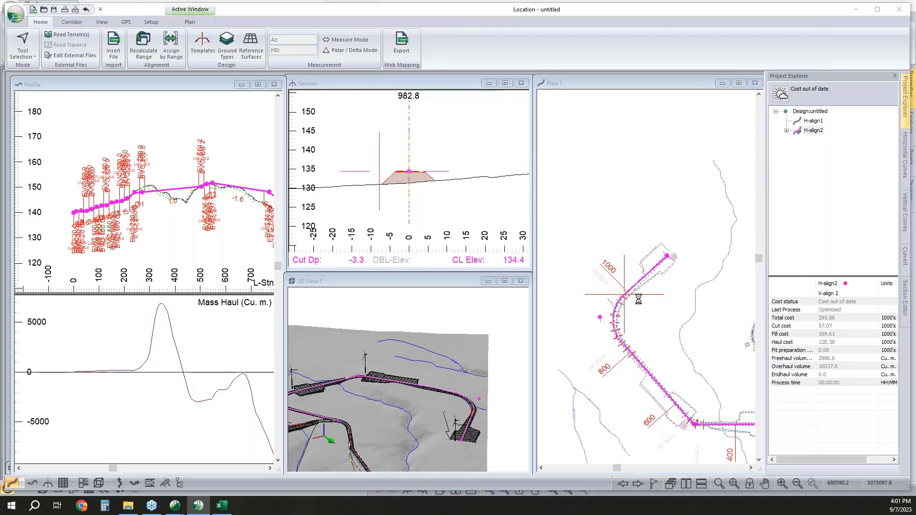
right_click(653, 294)
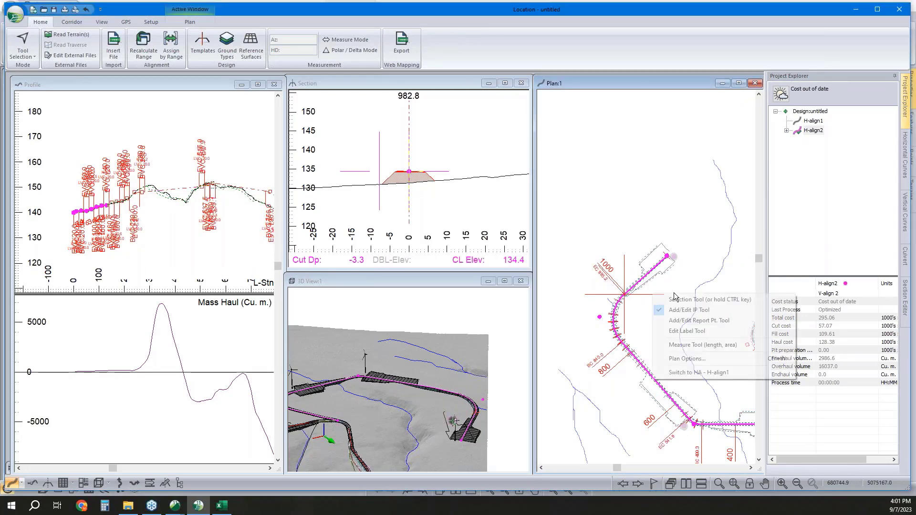
click(465, 281)
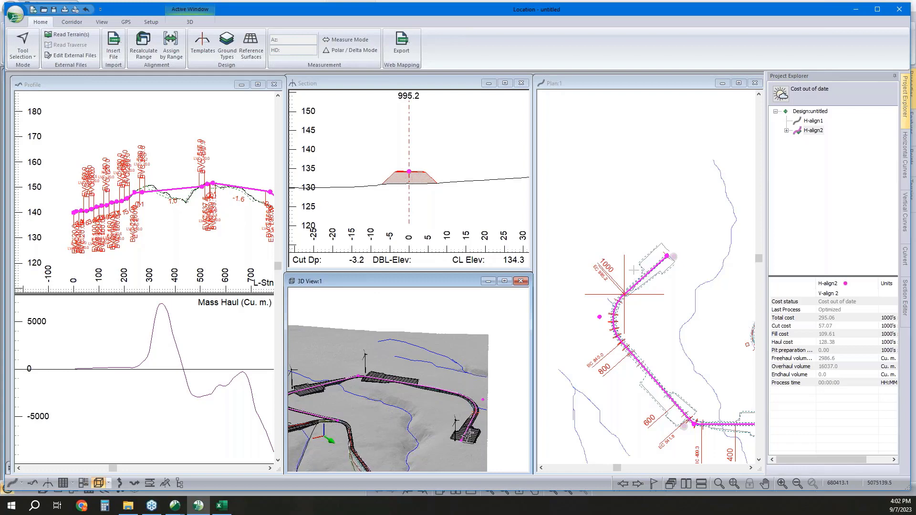
Step: Examine H-align2's profile and mass haul through to the end of the alignment, along with its layout in plan
middle_drag(266, 205, 159, 206)
scroll(159, 206, down, 1)
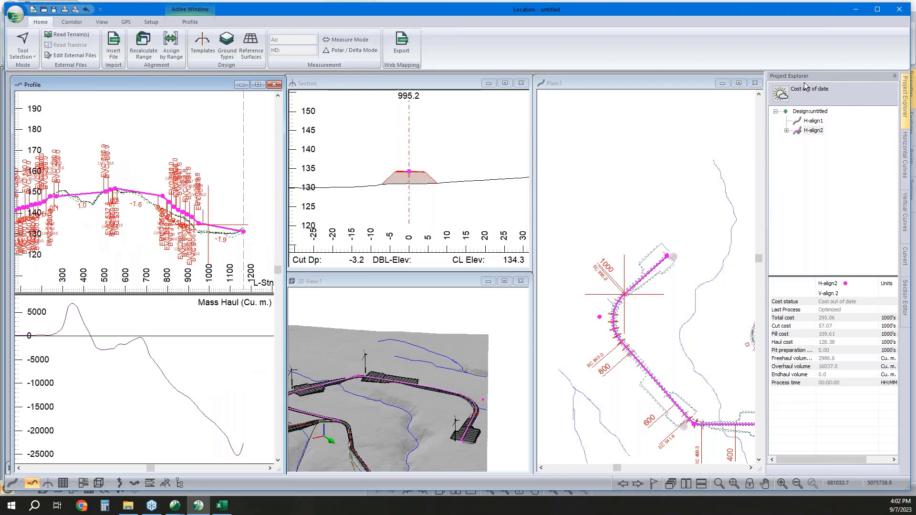
mouse_move(662, 225)
scroll(579, 261, down, 1)
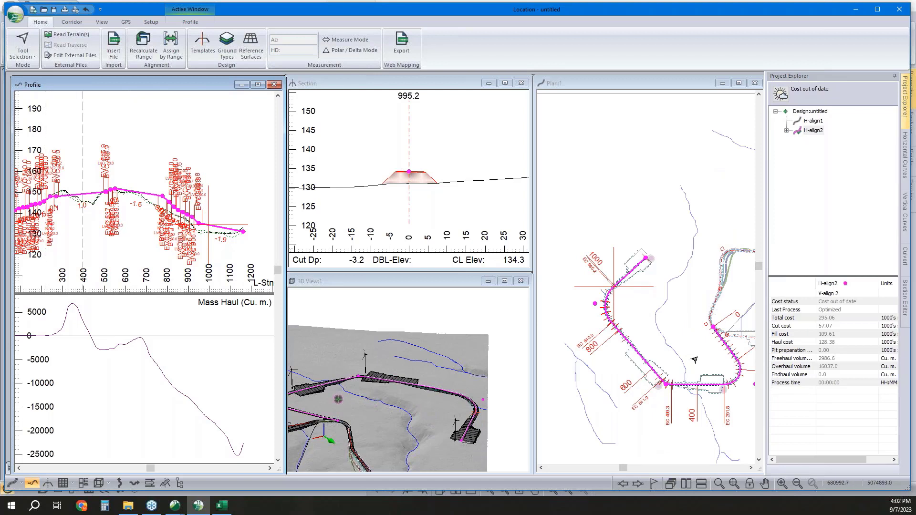
mouse_move(695, 359)
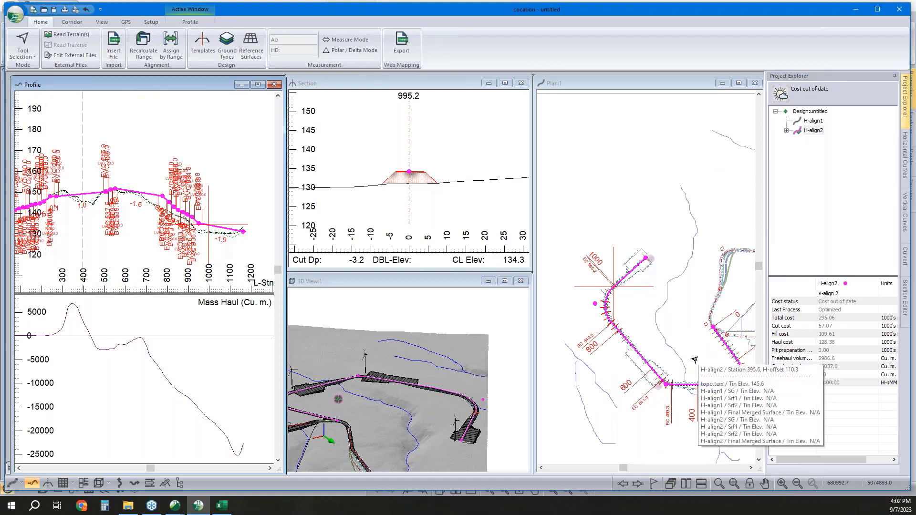